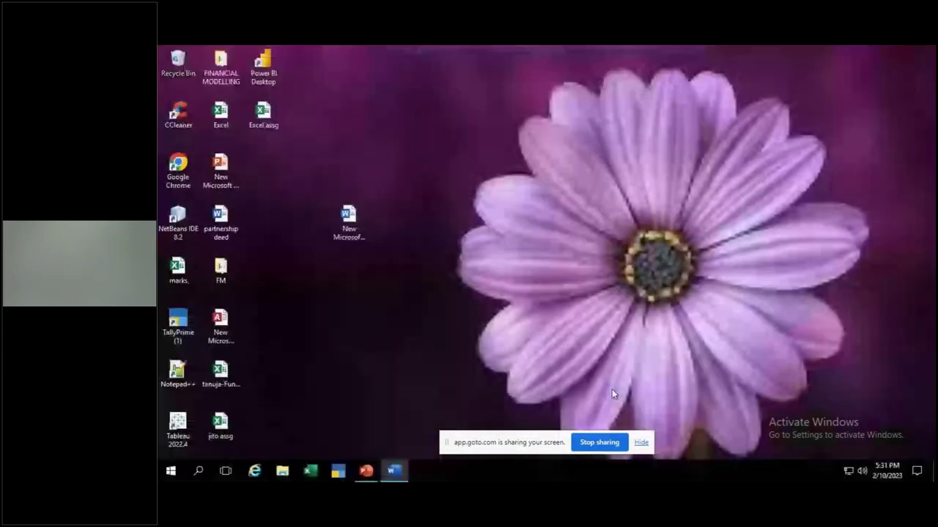
- Bring the MCC Word document forward and scroll to its top
left_click(390, 474)
scroll(516, 352, "up", 2)
scroll(516, 353, "up", 2)
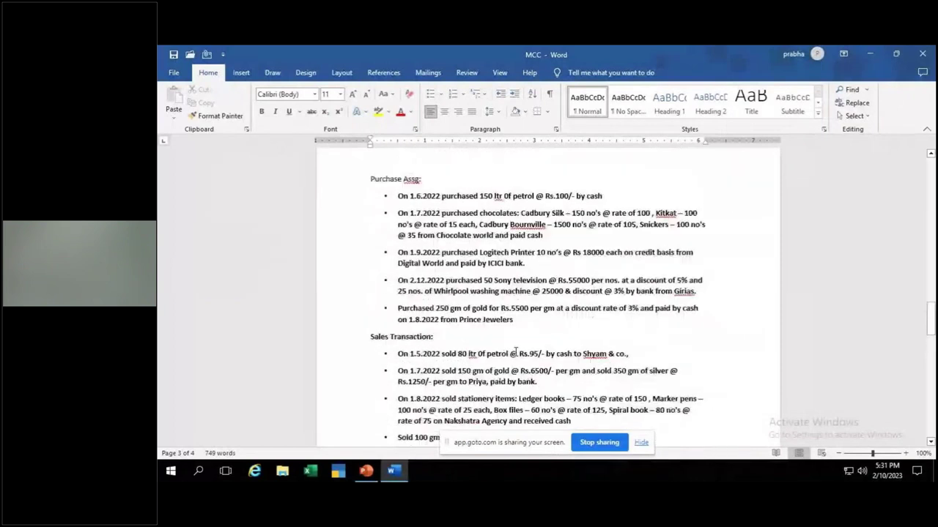
scroll(516, 353, "up", 4)
scroll(516, 353, "up", 2)
scroll(516, 352, "up", 4)
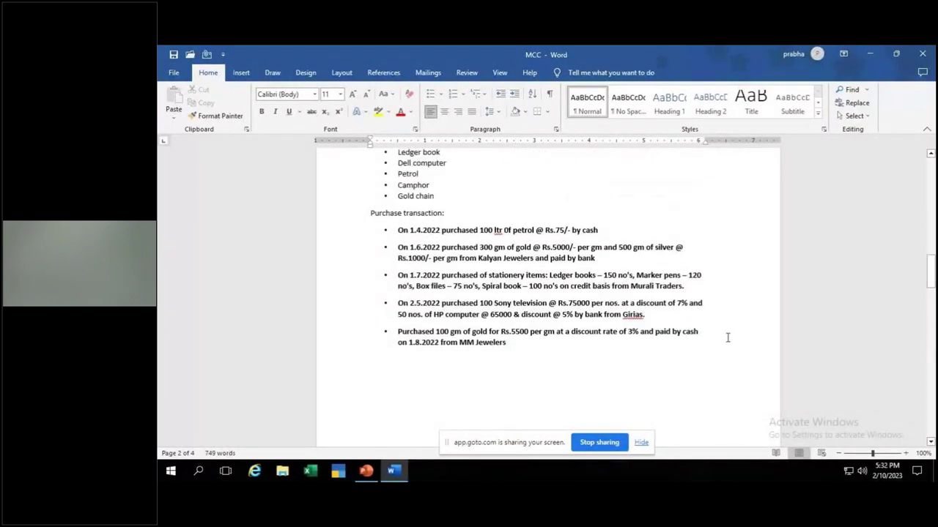
- Zoom the MCC document to 150% and scroll down to the Purchase Assg transactions
left_click(906, 454)
left_click(906, 454)
left_click(906, 454)
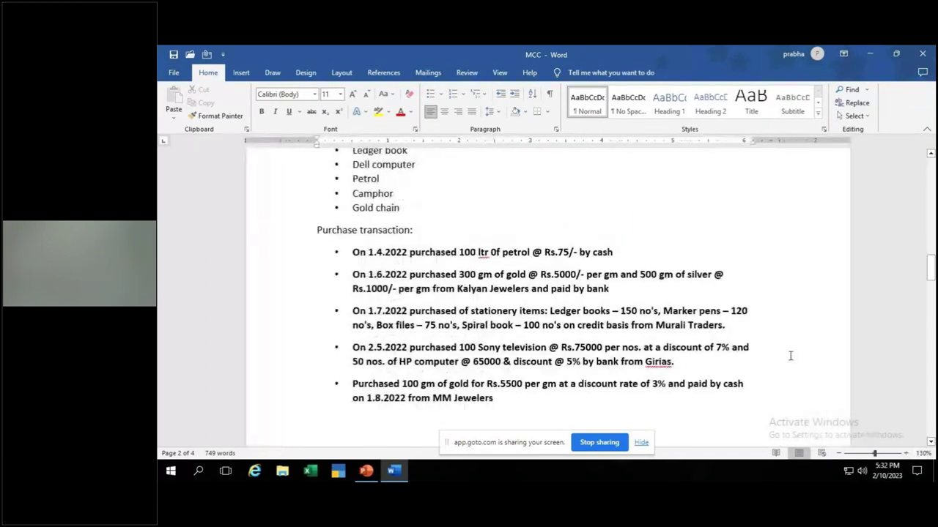
scroll(790, 355, "down", 1)
left_click(906, 454)
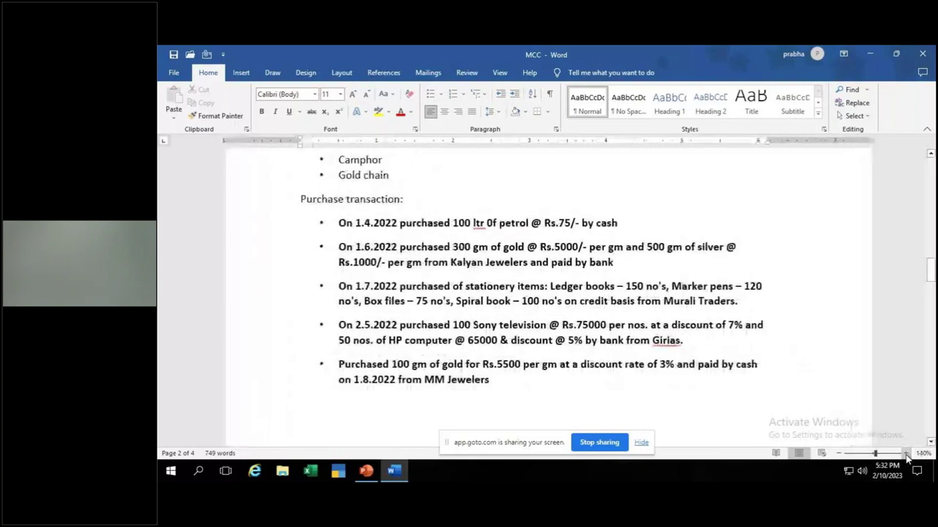
left_click(906, 454)
scroll(808, 342, "down", 1)
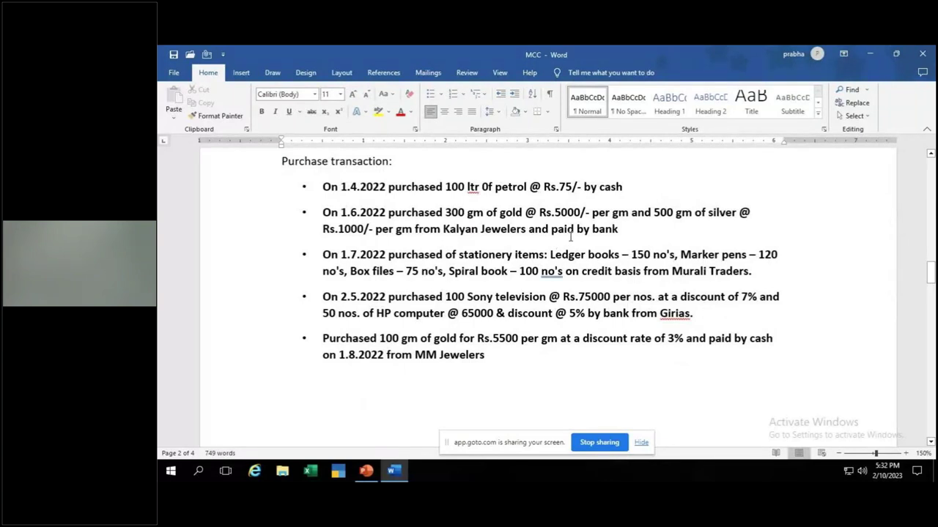
scroll(570, 237, "down", 10)
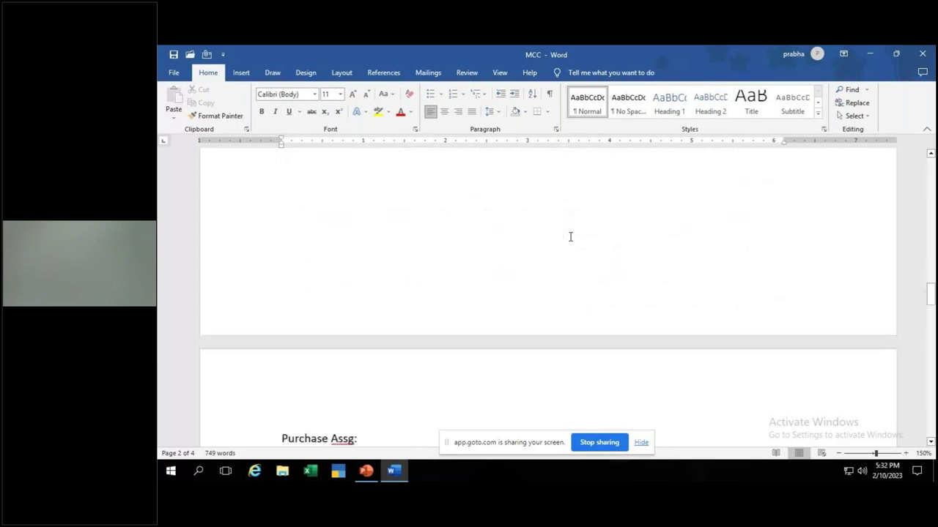
scroll(569, 237, "down", 3)
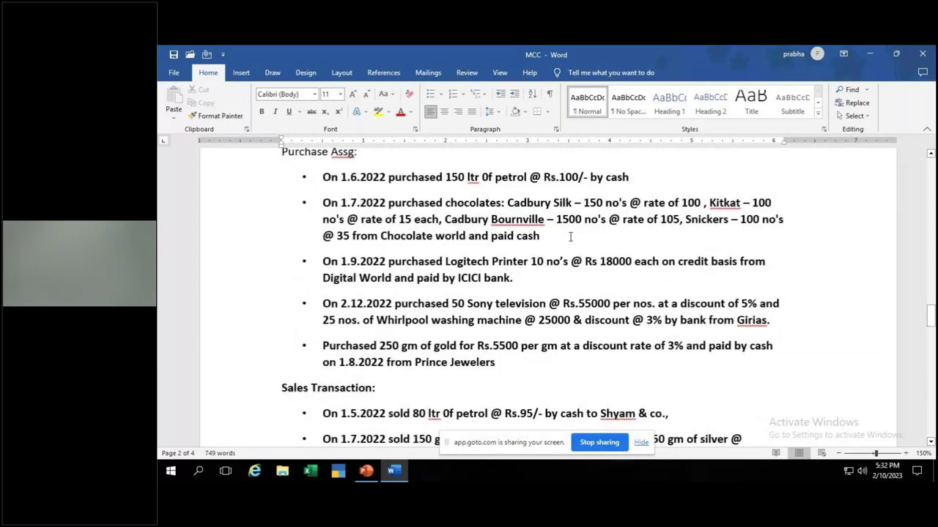
- Launch TallyPrime EDU from the taskbar, leaving the Word purchase list behind
scroll(633, 260, "up", 1)
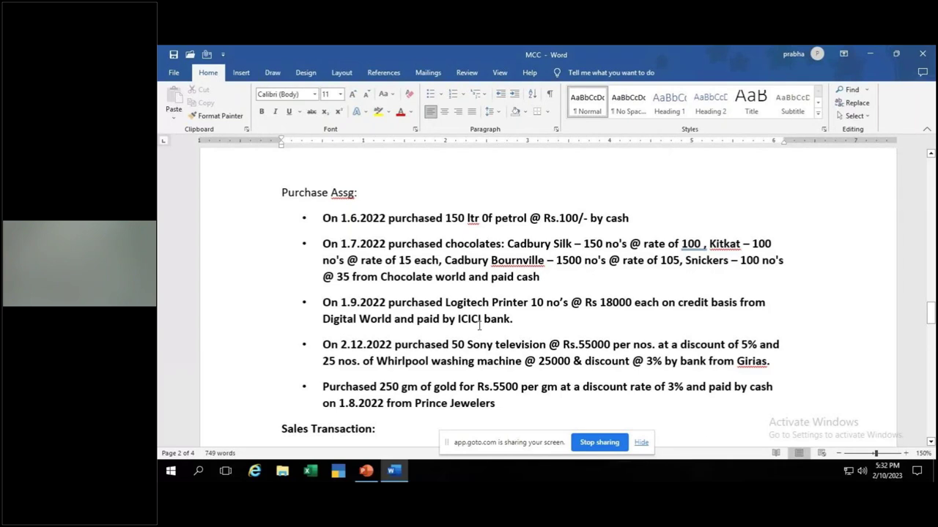
left_click(338, 472)
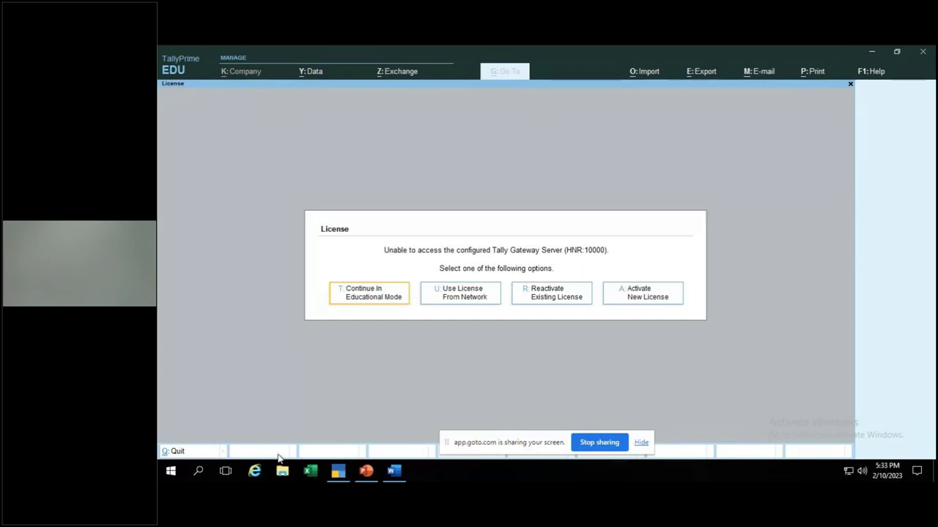
- Continue in Educational Mode and load the MCC Trading Co. company
left_click(364, 293)
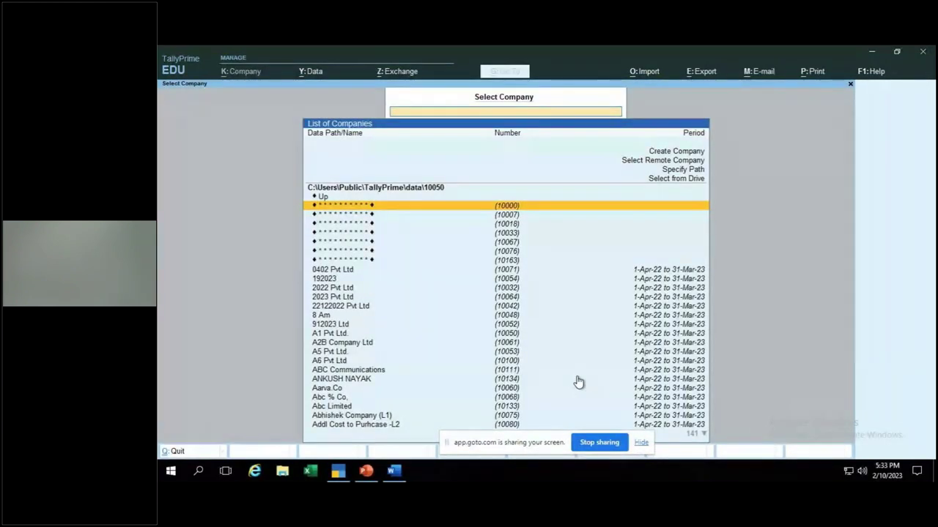
type("mcc")
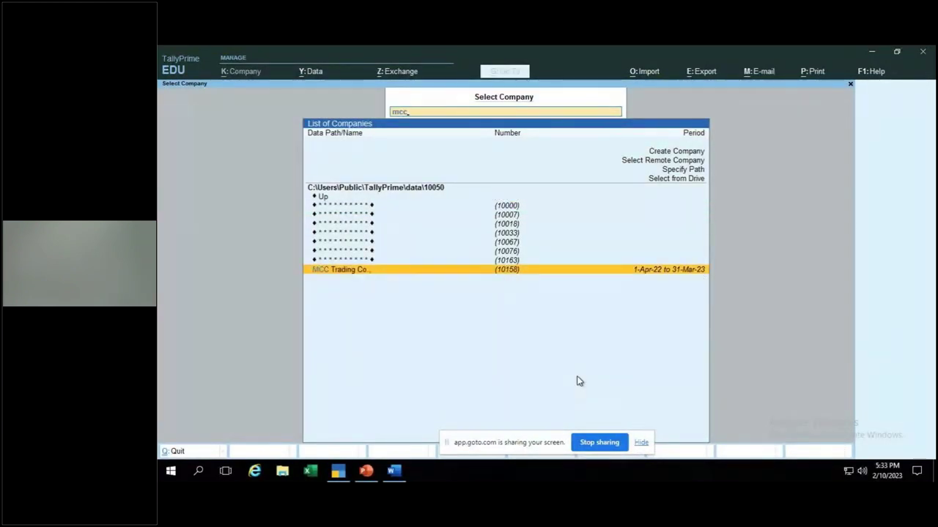
key("Return")
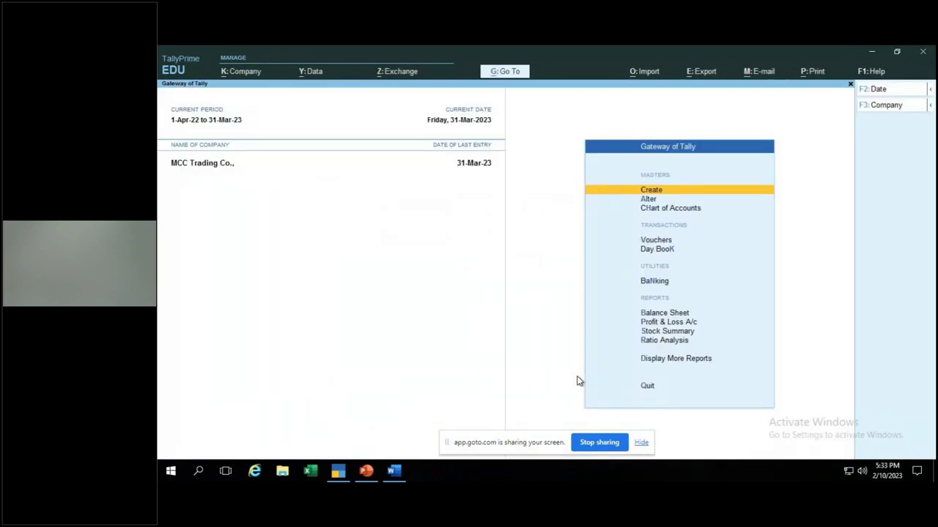
key("alt")
- Switch from TallyPrime back to the MCC Word document's Purchase Assg list
key("alt+Tab")
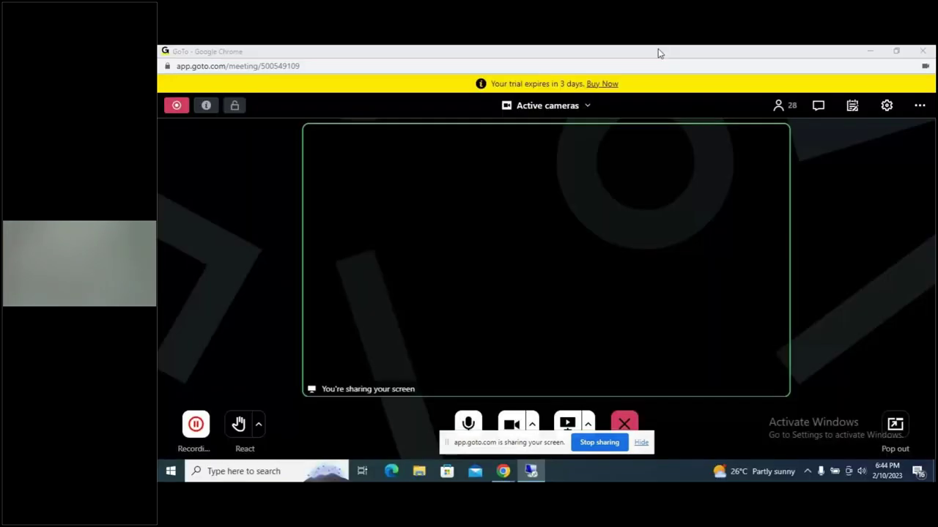
left_click(658, 53)
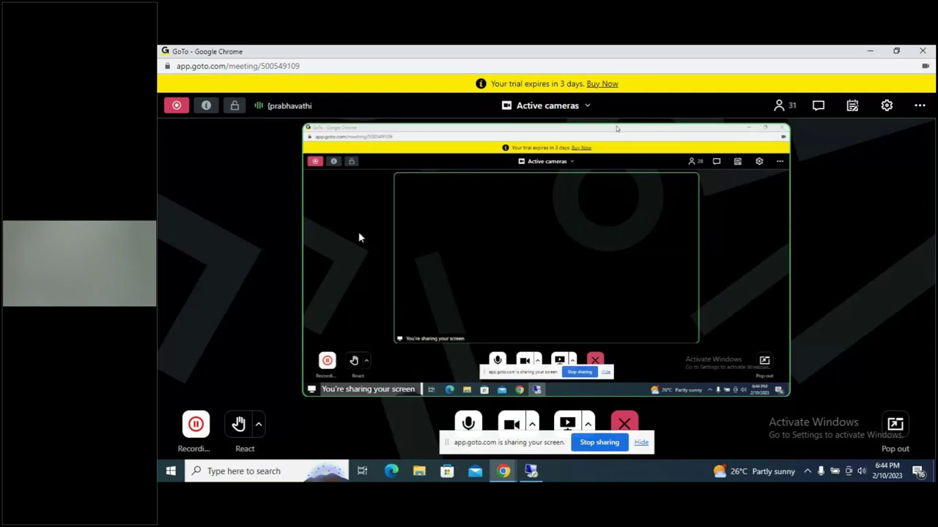
key("alt+Tab")
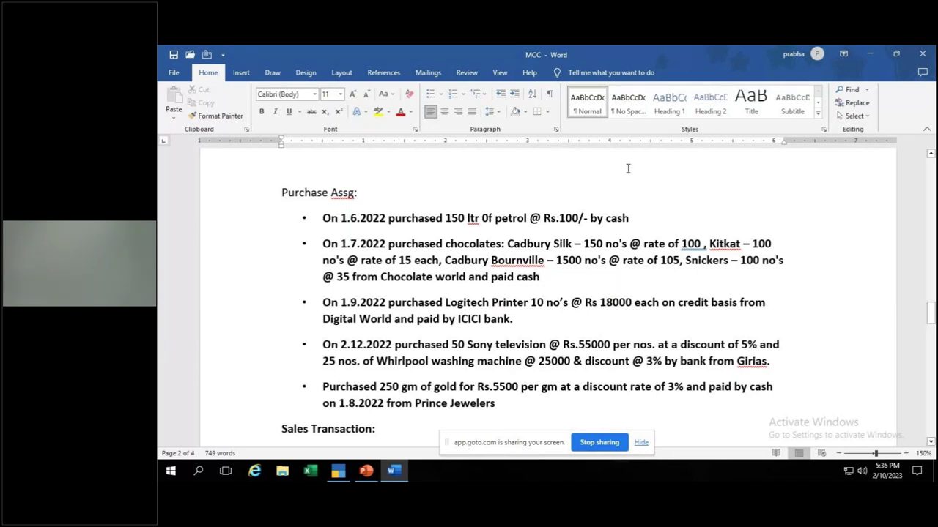
mouse_move(623, 46)
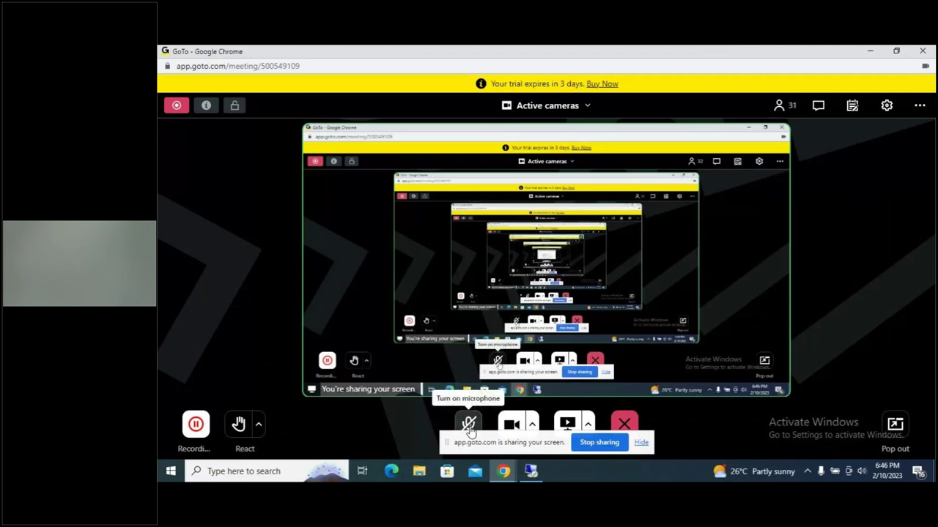
left_click(469, 423)
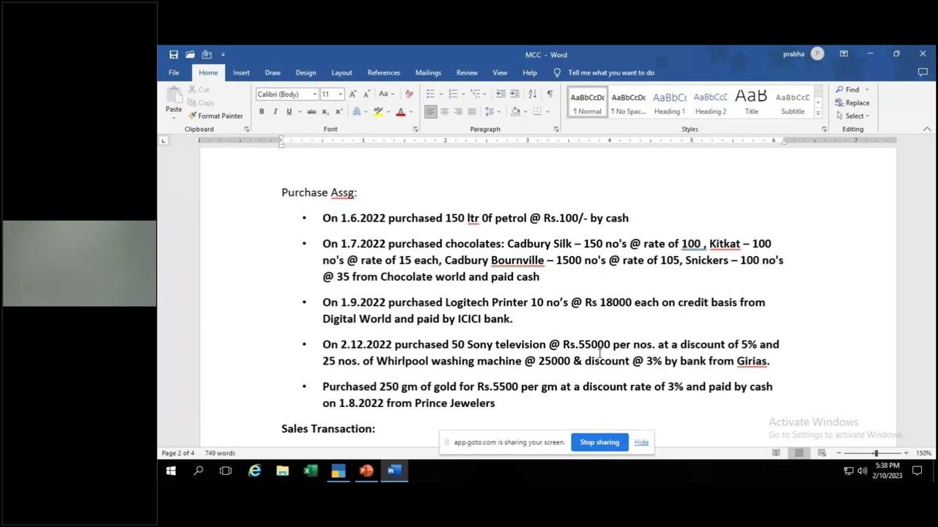
key("alt+Tab")
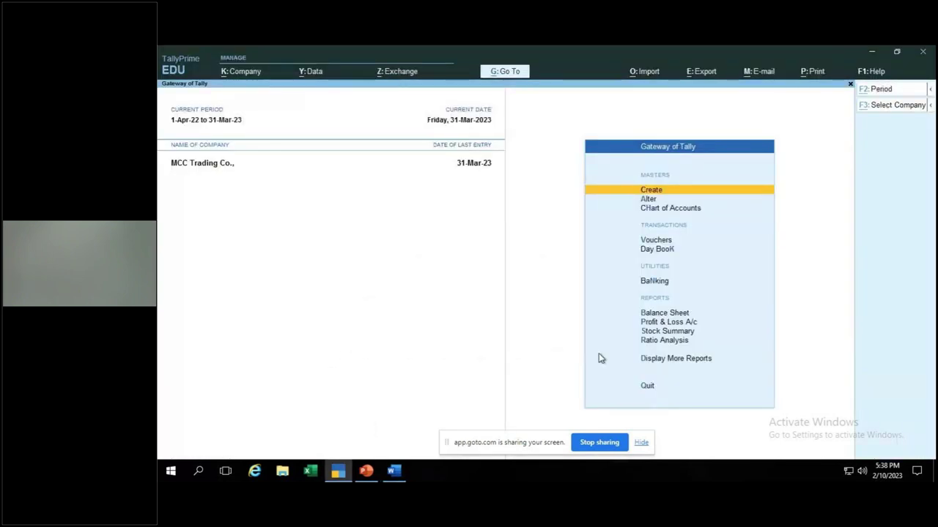
key("alt+Tab")
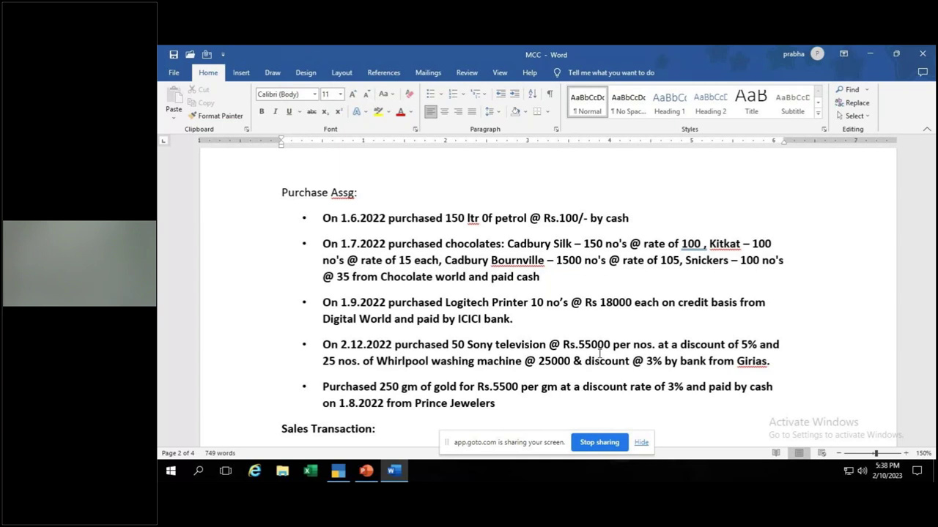
- Switch from Word to TallyPrime's Gateway of Tally for MCC Trading Co
key("alt+Tab")
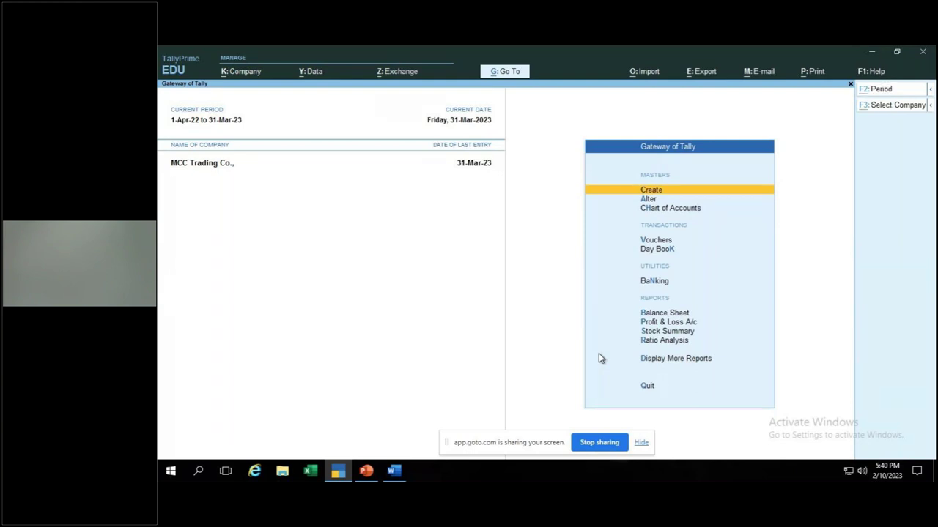
- Recheck the purchase list in Word, then open a new Purchase voucher in TallyPrime
key("alt+Tab")
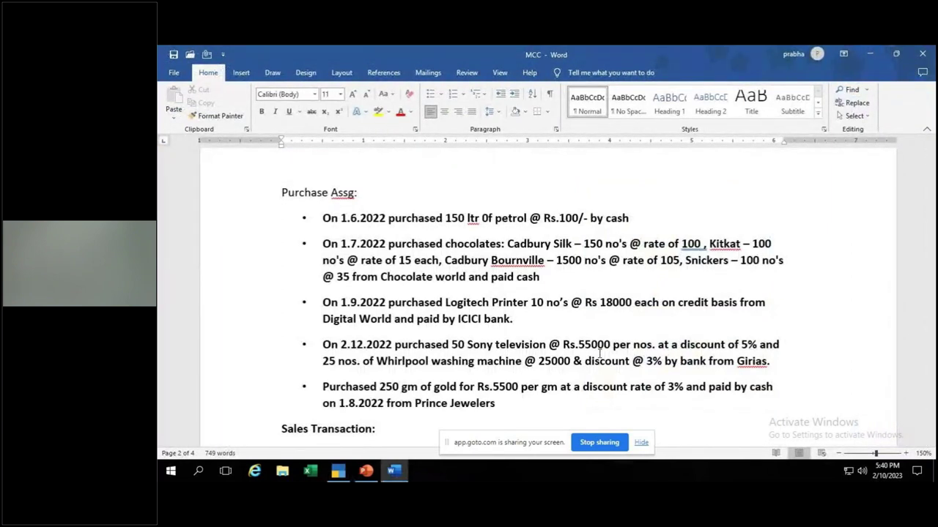
key("alt+Tab")
key("Down")
key("Down")
key("Down")
key("Return")
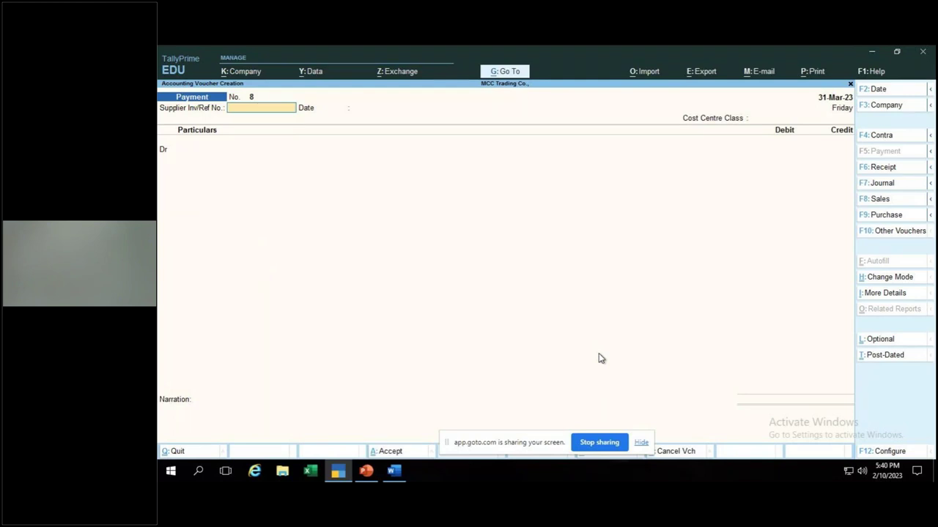
key("F9")
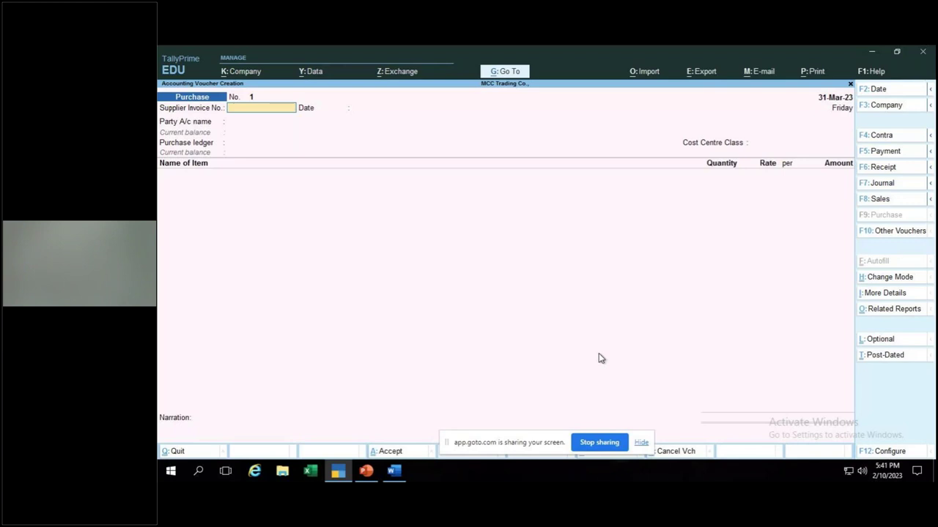
- Date the Purchase voucher 1-Jun-22, with supplier invoice pur/101 and party account Cash
key("F2")
type("1.6")
key("Return")
type("pur/")
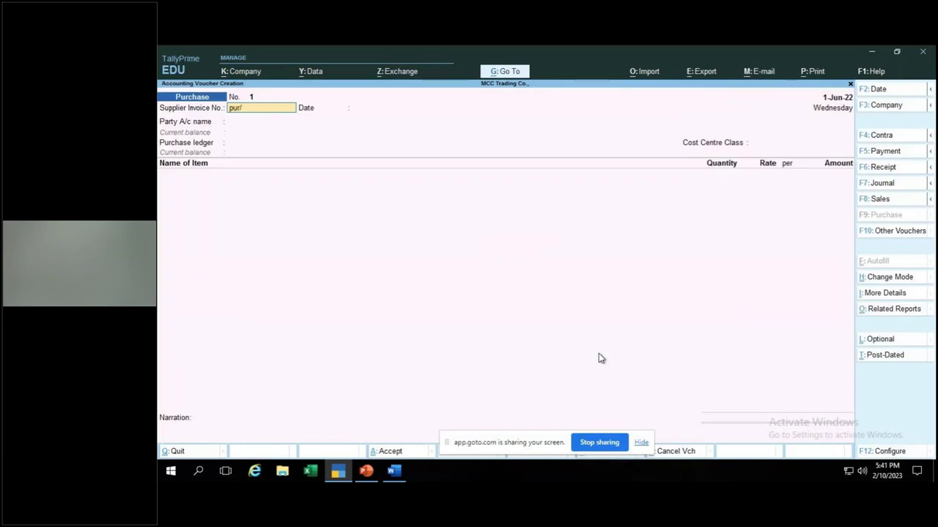
type("10")
key("Return")
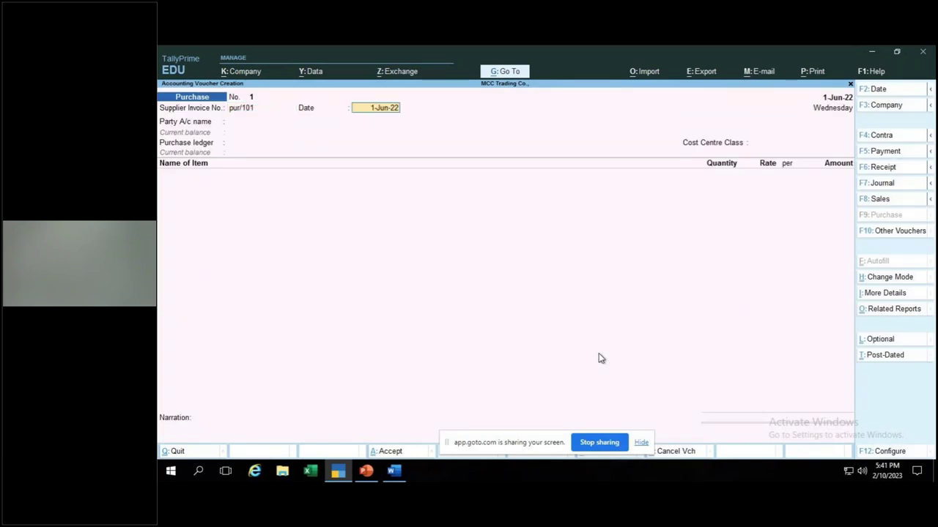
key("Return")
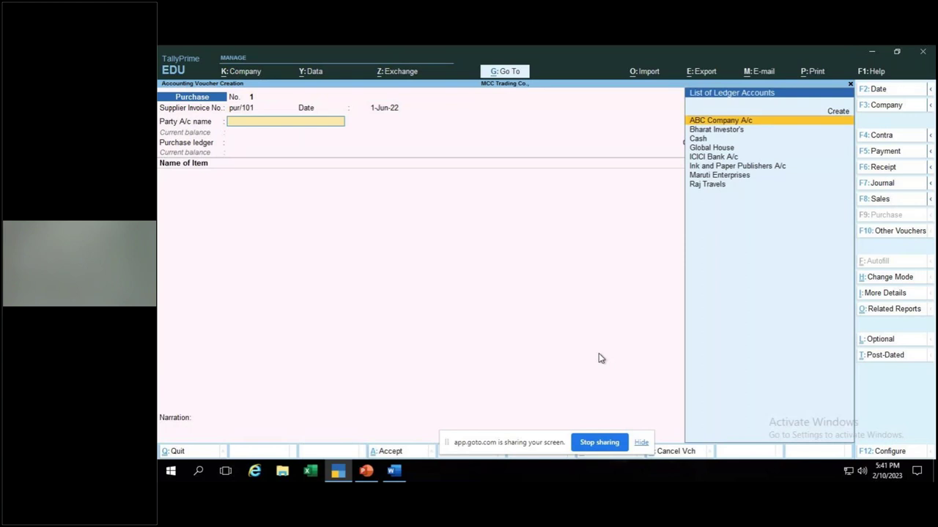
key("Down")
key("Down")
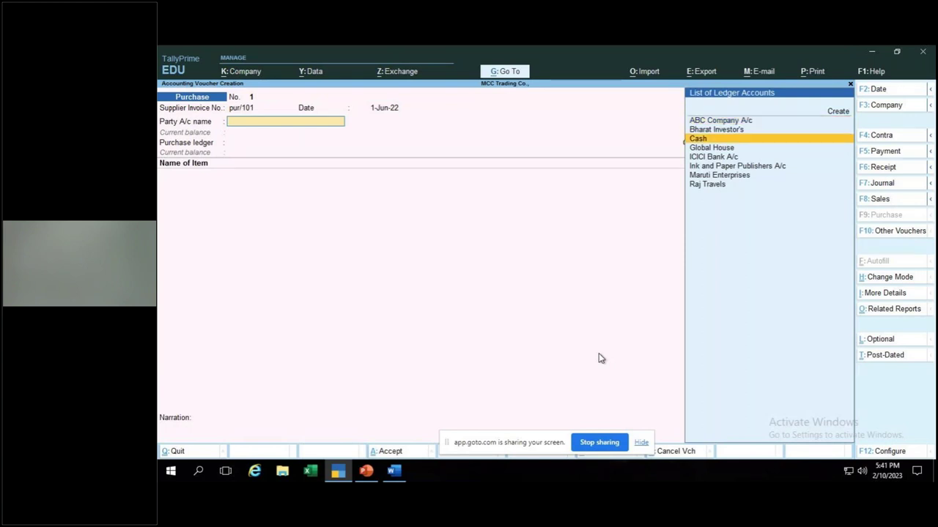
key("Return")
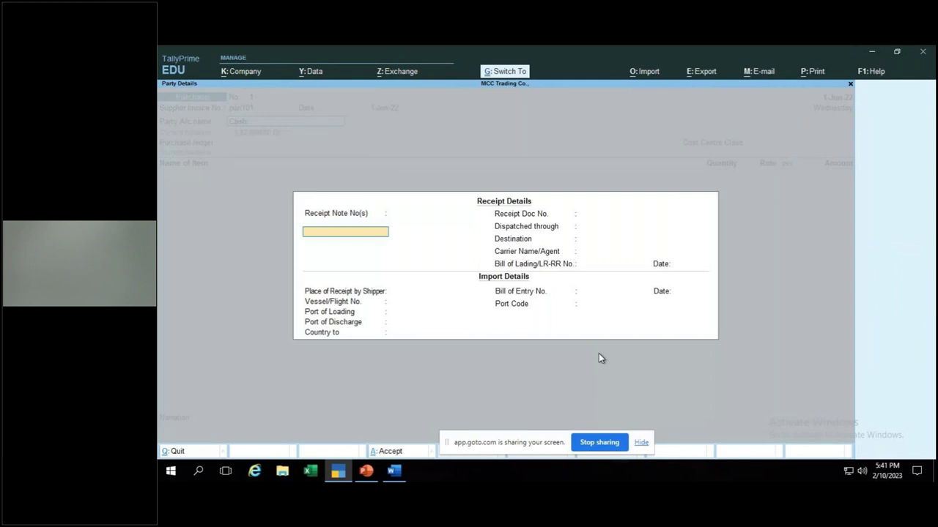
- Skip the party details and start a new purchase ledger named 'Purchase A/c'
key("Escape")
key("ctrl+a")
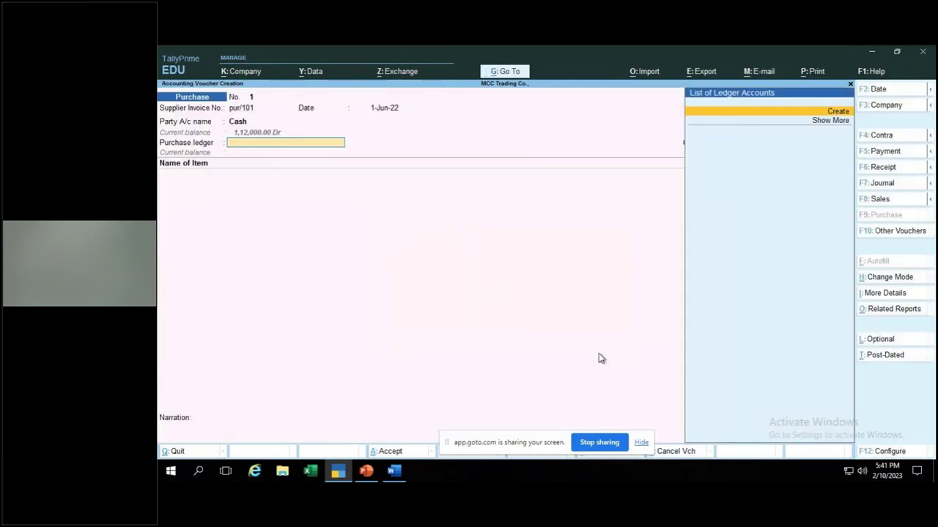
key("Return")
type("P")
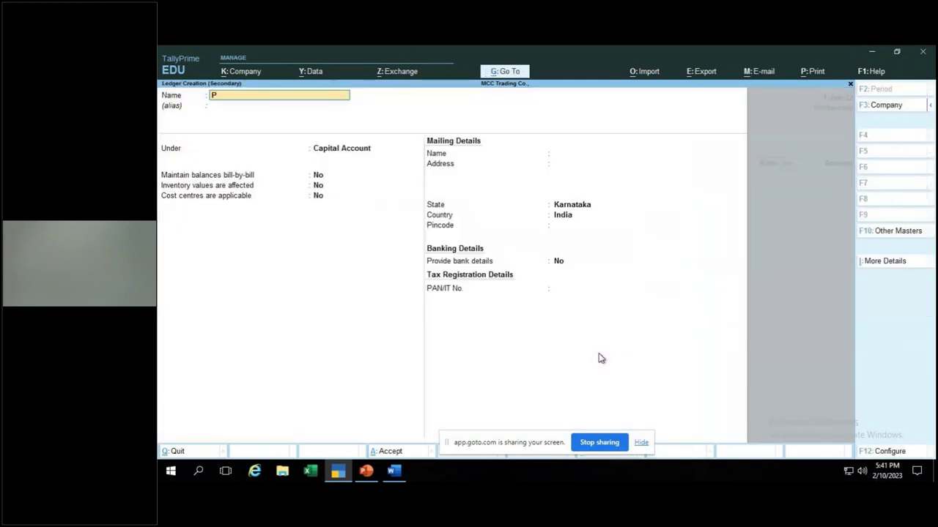
type("urchase A/c")
- Save the Purchase A/c ledger under Purchase Accounts as the voucher's purchase ledger
key("Return")
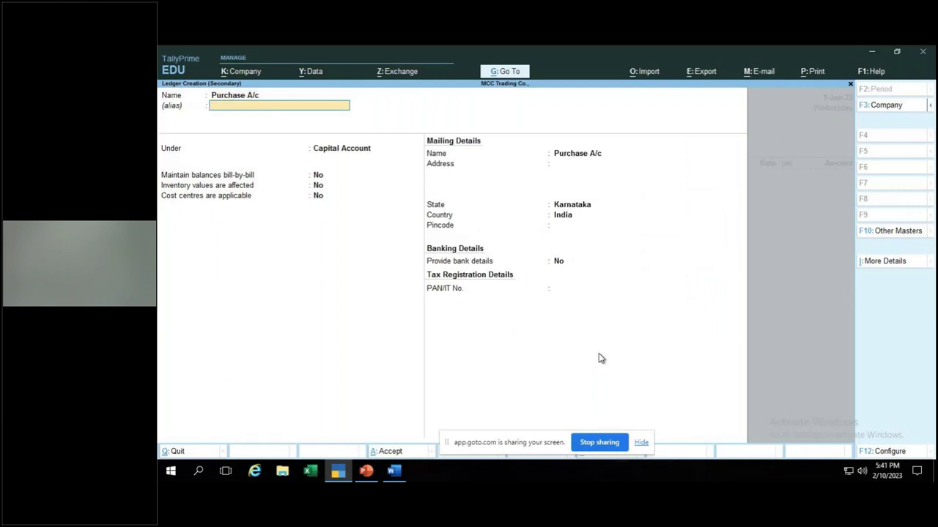
key("Return")
type("pur")
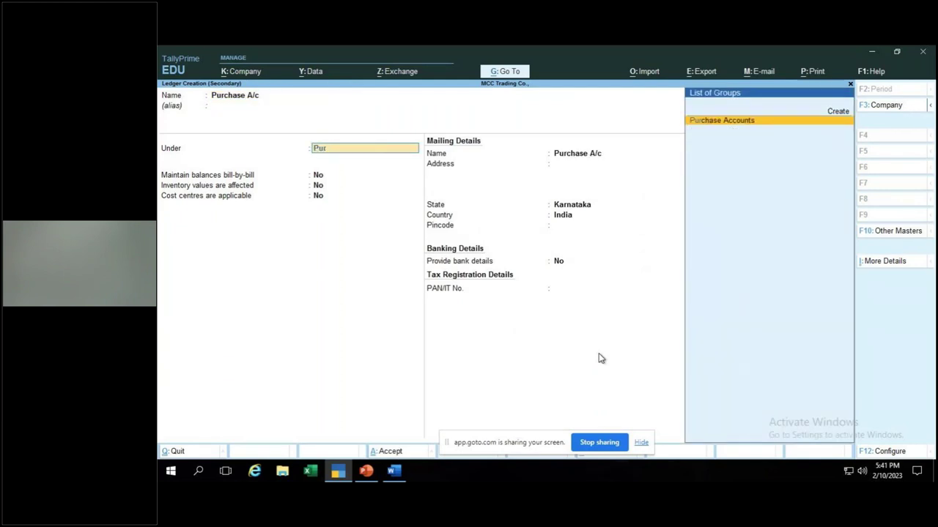
key("Return")
key("Return")
key("Return")
key("Return")
key("ctrl+a")
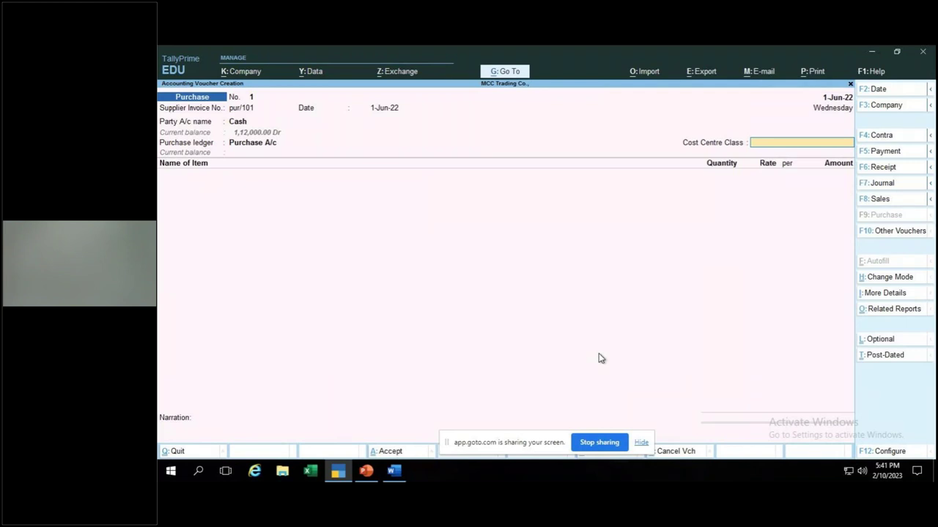
key("F12")
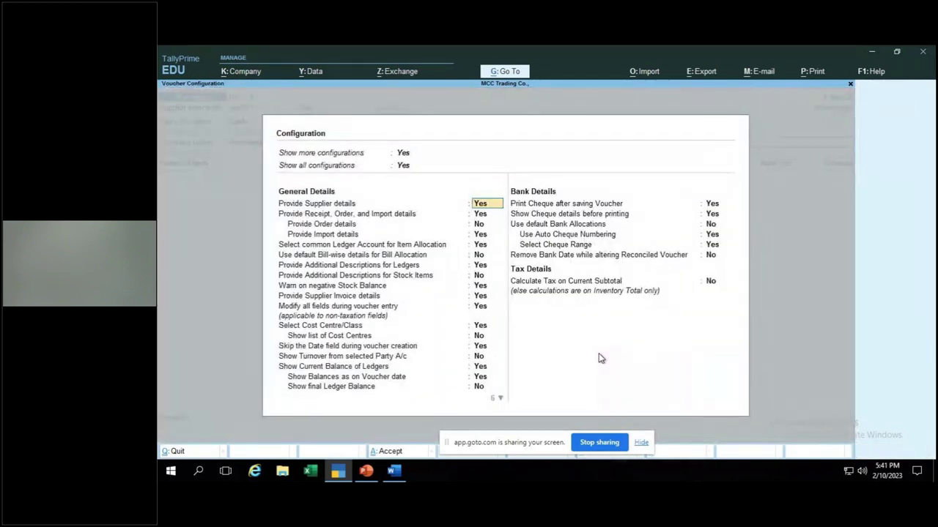
- Set Select Cost Centre/Class to No, then return to the voucher's Name of Item field
key("Down")
key("Down")
key("Down")
key("Down")
key("Down")
key("Down")
key("Down")
key("n")
key("ctrl")
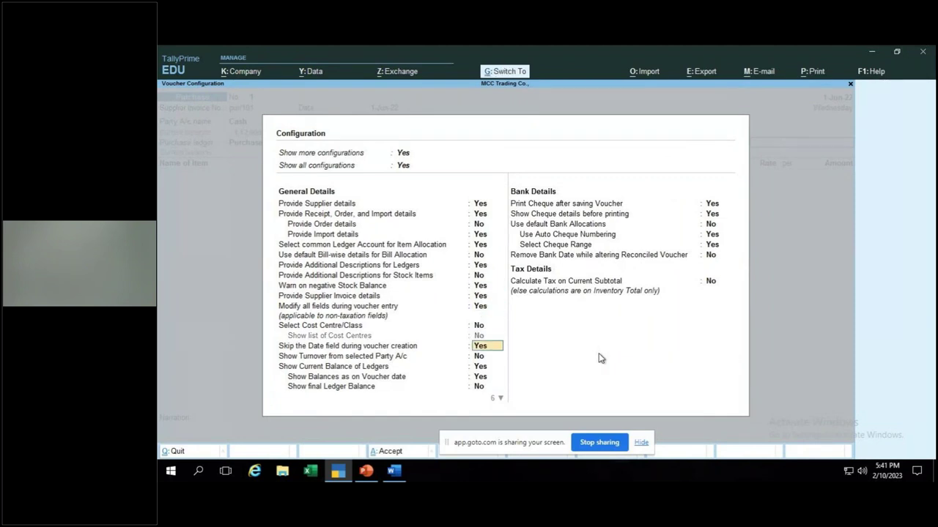
key("ctrl+a")
key("Return")
key("Return")
key("Return")
key("ctrl")
key("ctrl+a")
key("ctrl+a")
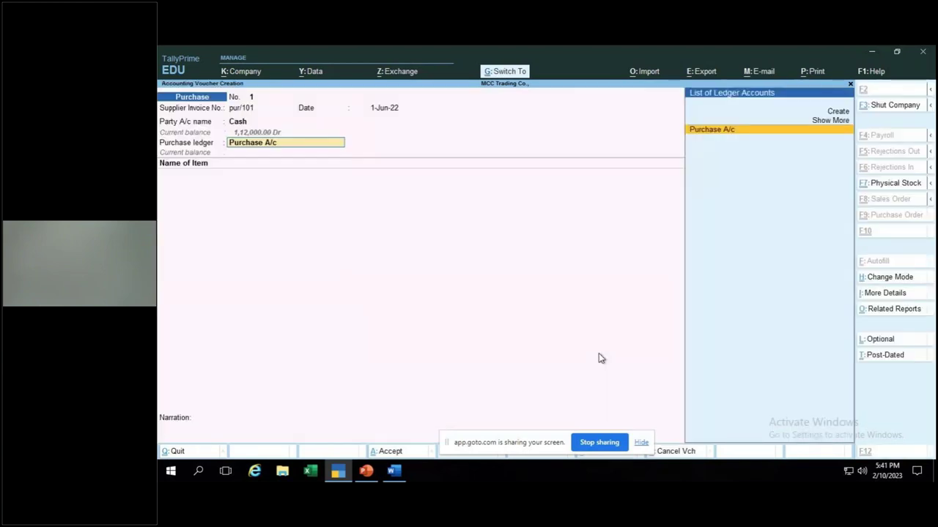
key("Return")
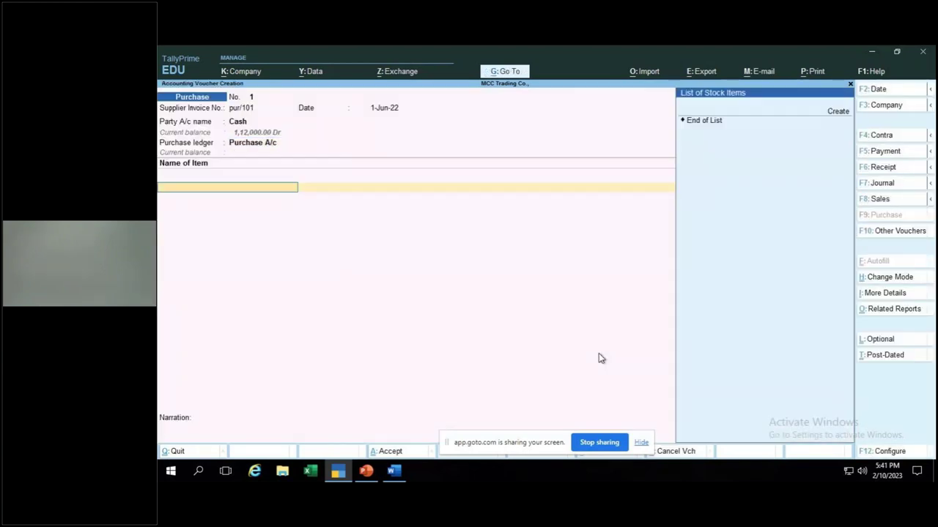
- Create a new stock item named Petrol with litres (ltr) as its unit
key("alt+c")
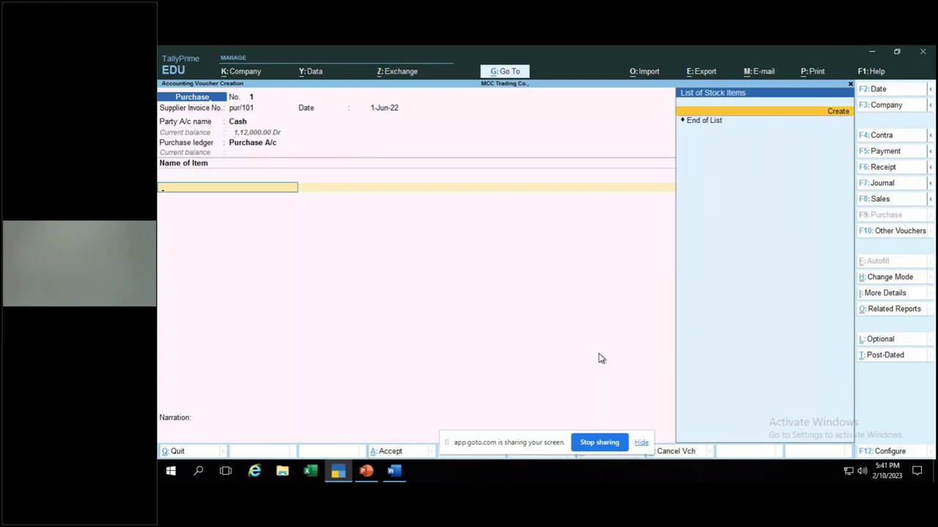
type("Petrol")
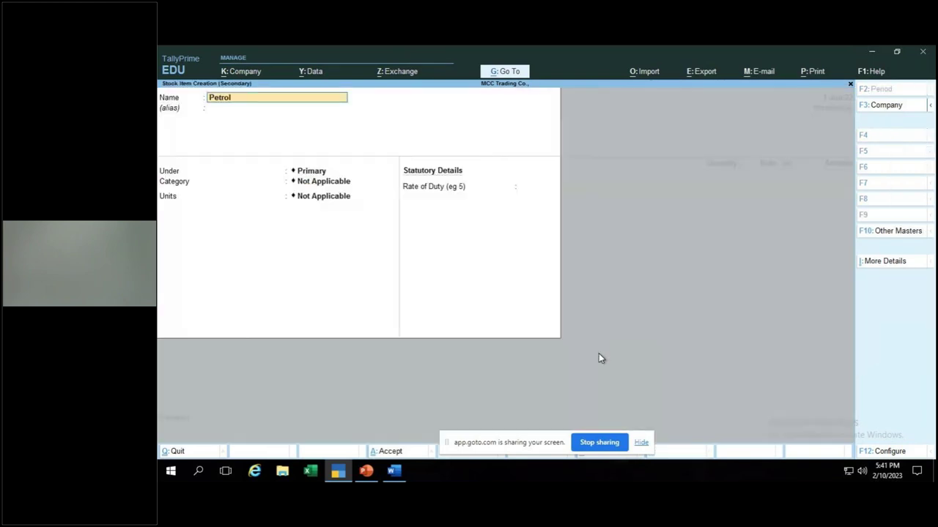
key("Return")
key("Return")
key("Return")
key("Return")
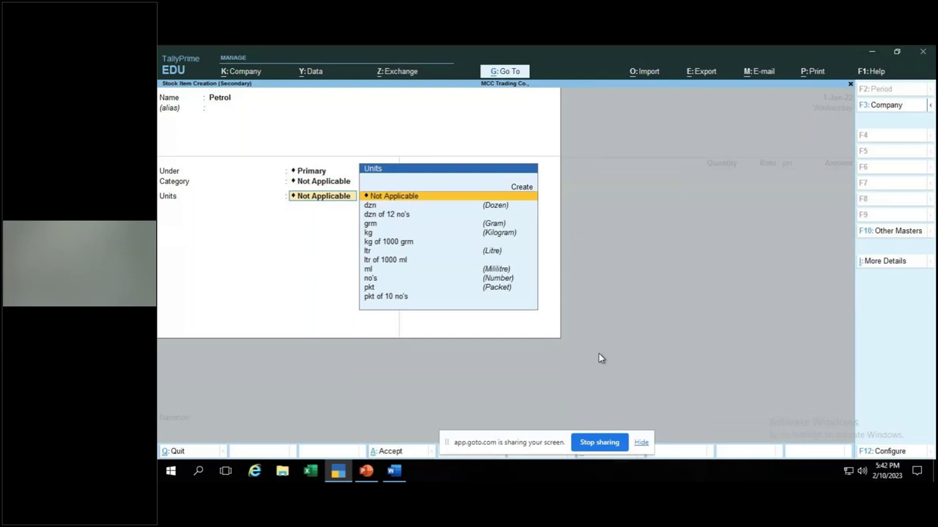
key("Down")
key("Down")
key("Down")
key("Down")
key("Down")
key("Down")
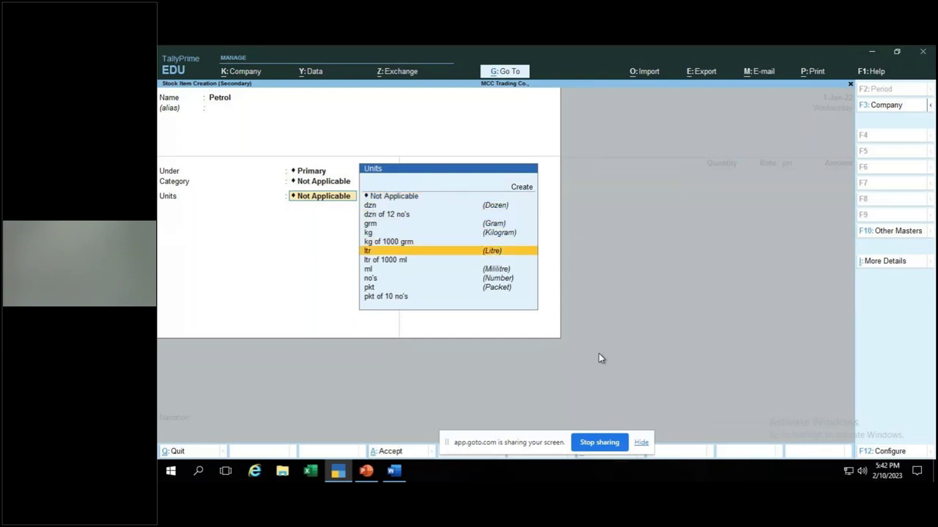
key("Return")
key("Return")
key("Return")
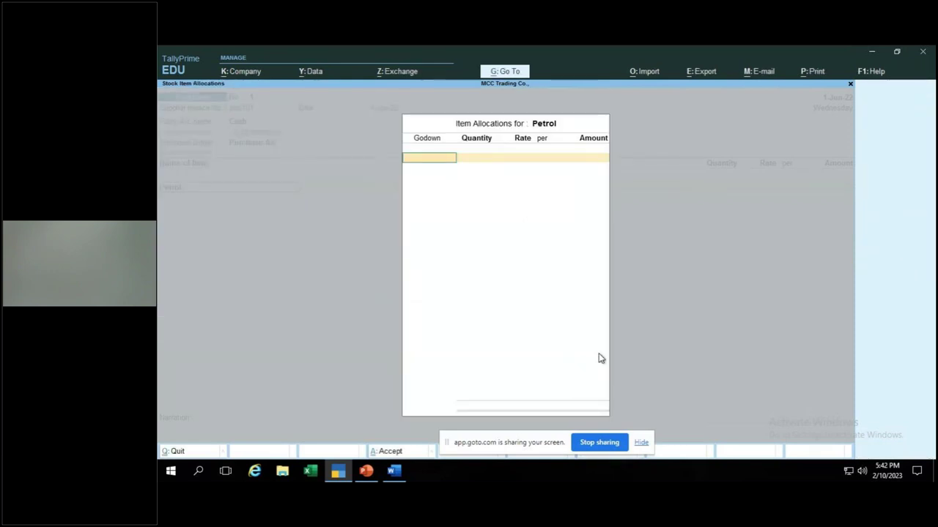
- Allocate 100 ltr of Petrol to the Kormangala Store House godown
key("Down")
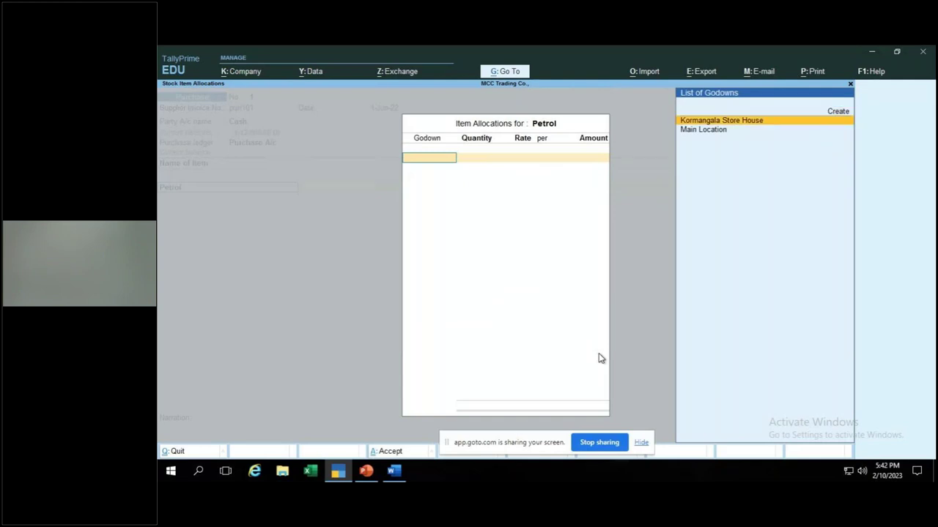
key("Return")
type("00")
key("Return")
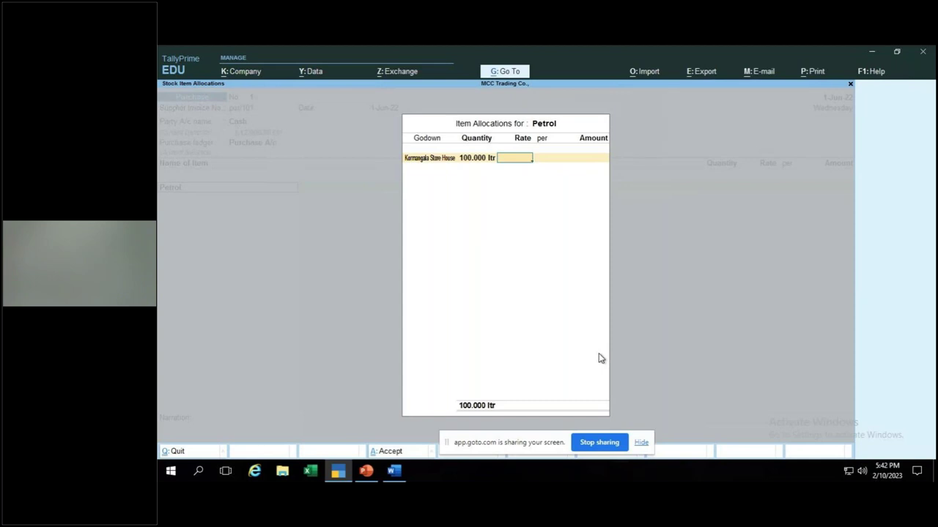
- After checking the Word assignment, reopen the Petrol stock item for alteration
key("alt+Tab")
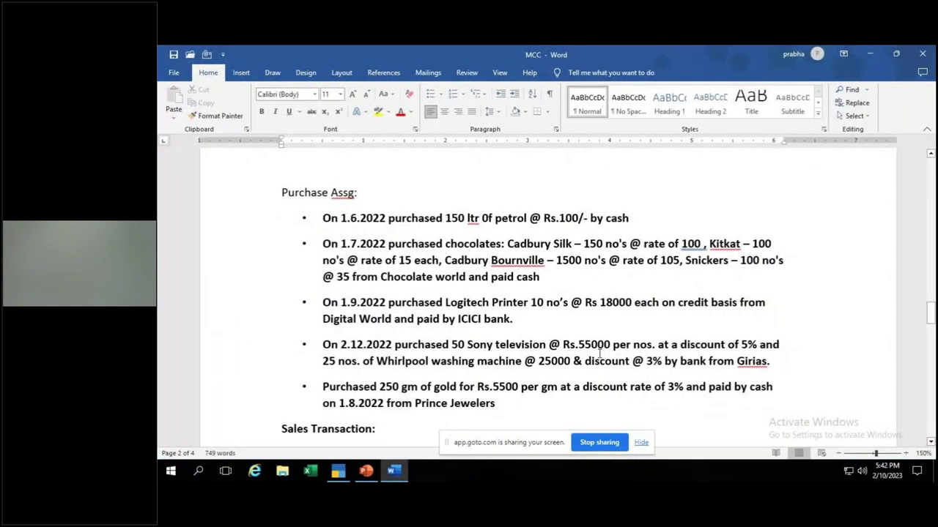
key("alt+Tab")
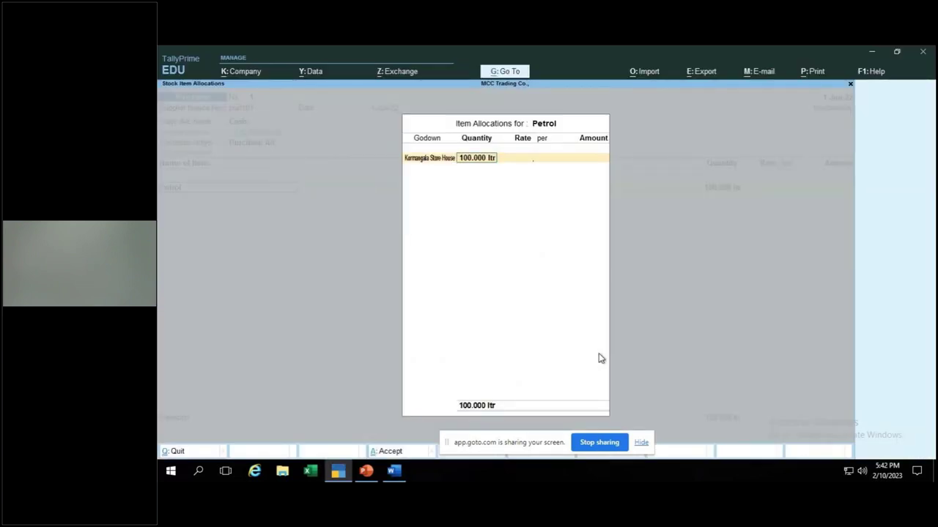
key("BackSpace")
key("BackSpace")
key("BackSpace")
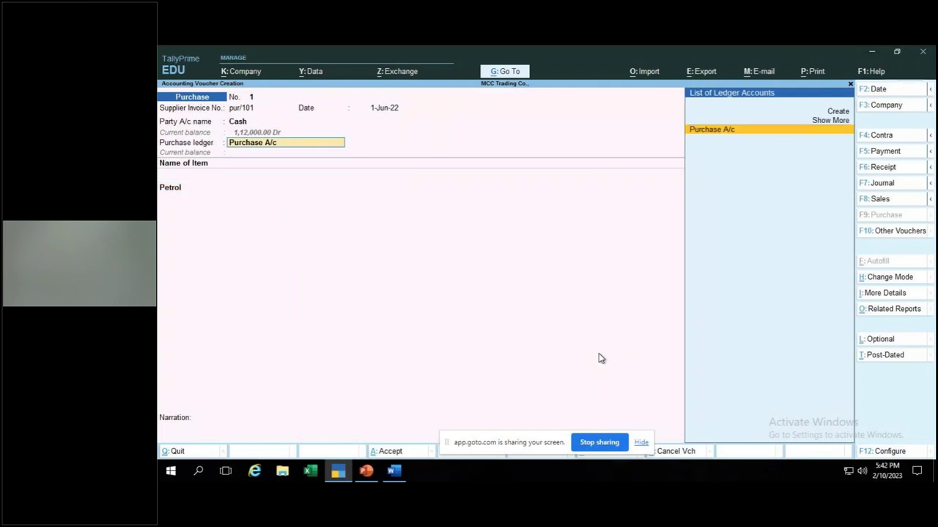
key("Return")
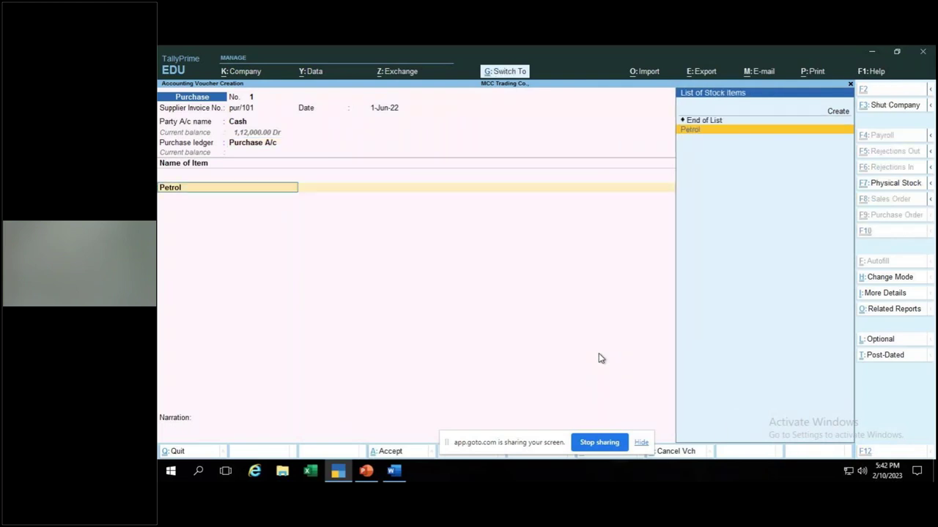
key("ctrl+Return")
key("Return")
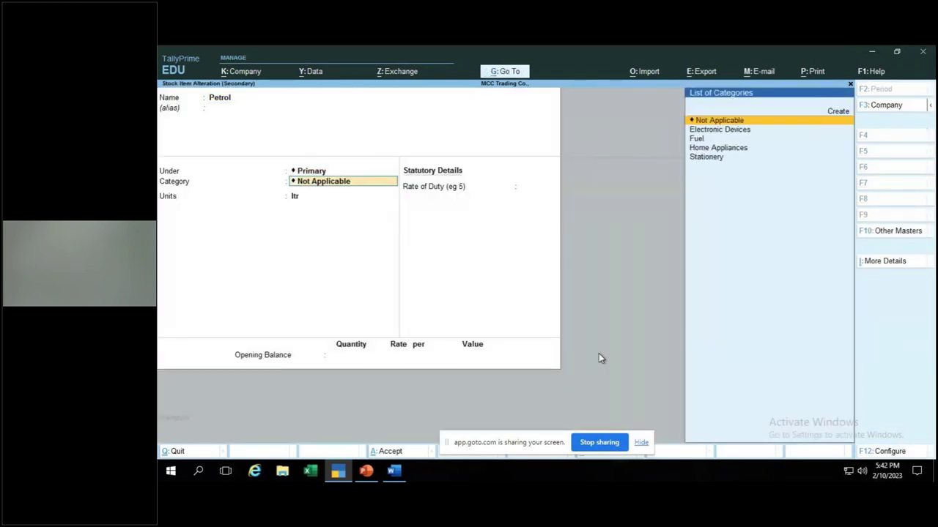
- Review the litre unit's decimal places for Petrol, then leave the item unchanged
key("Return")
key("ctrl+Return")
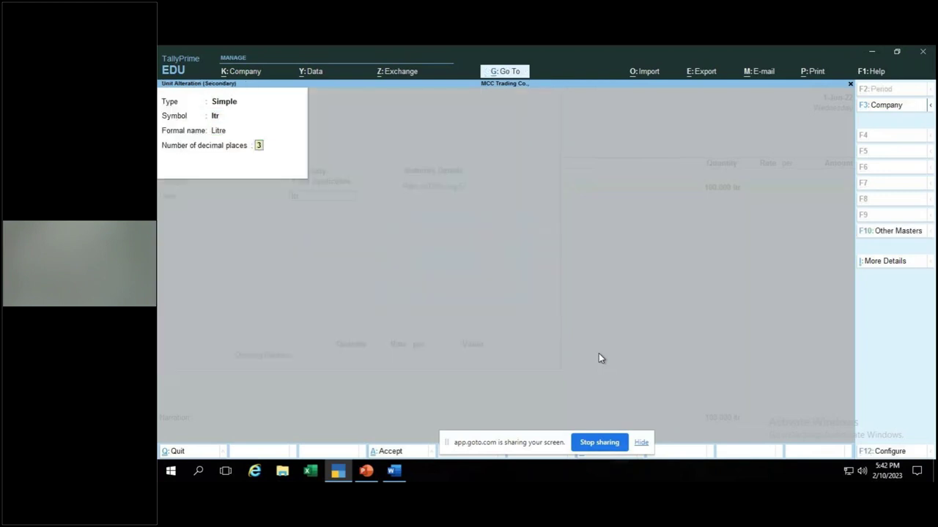
key("Return")
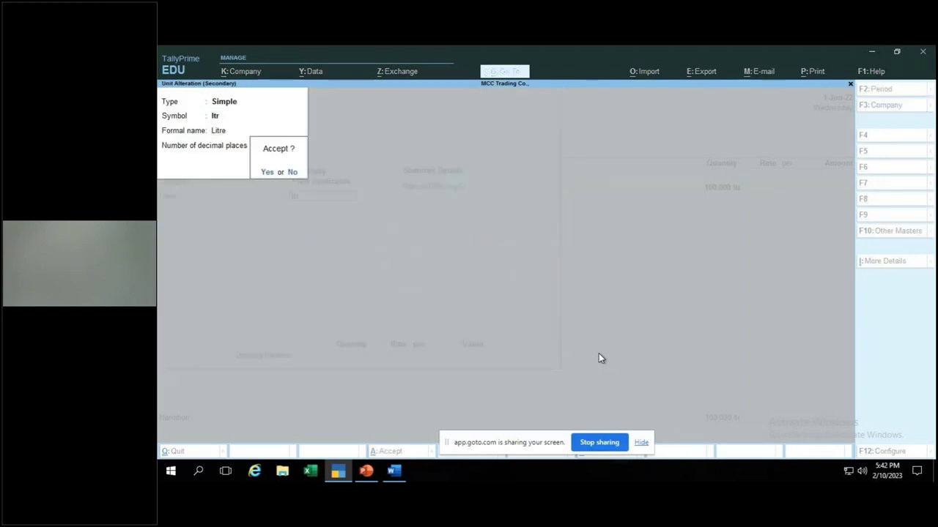
key("Return")
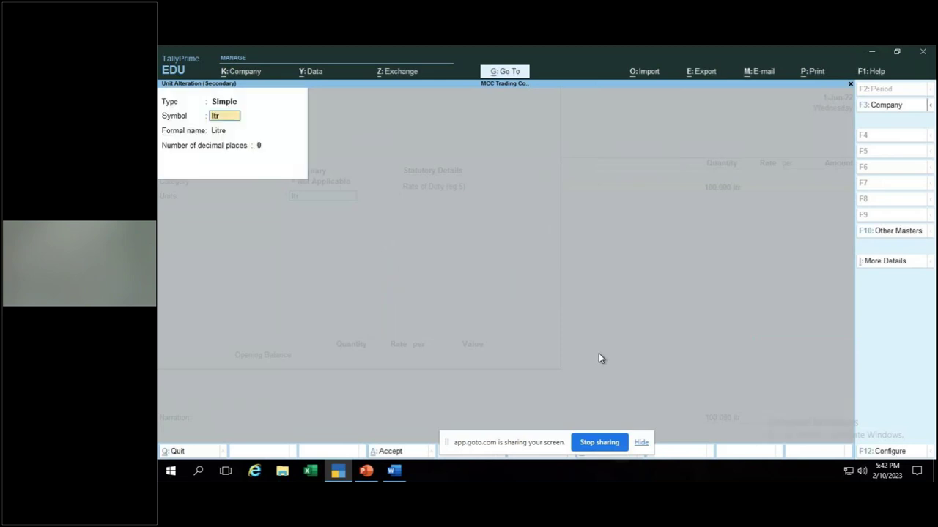
key("Escape")
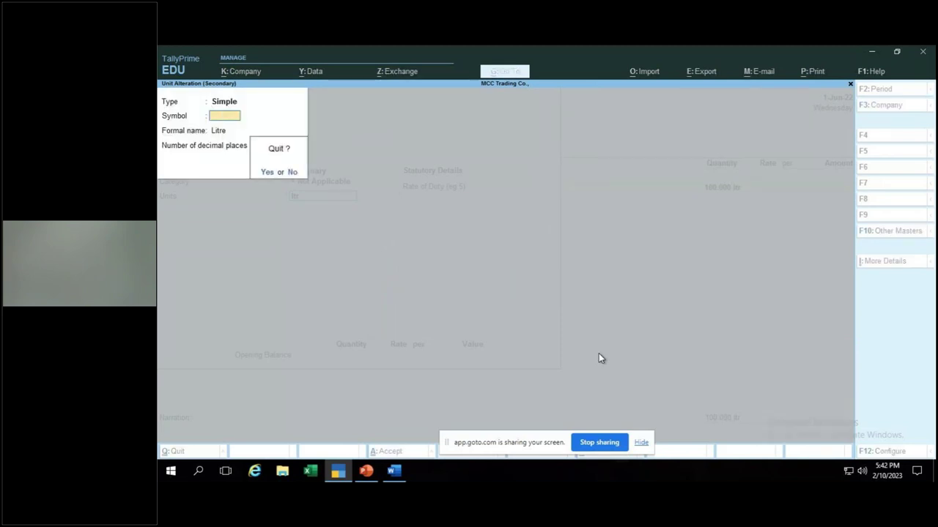
key("Return")
key("Escape")
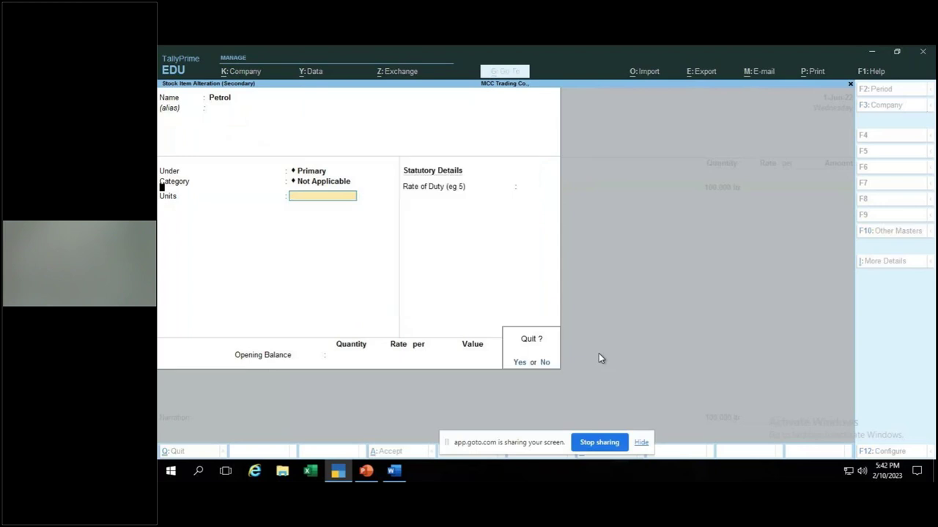
key("Return")
key("Return")
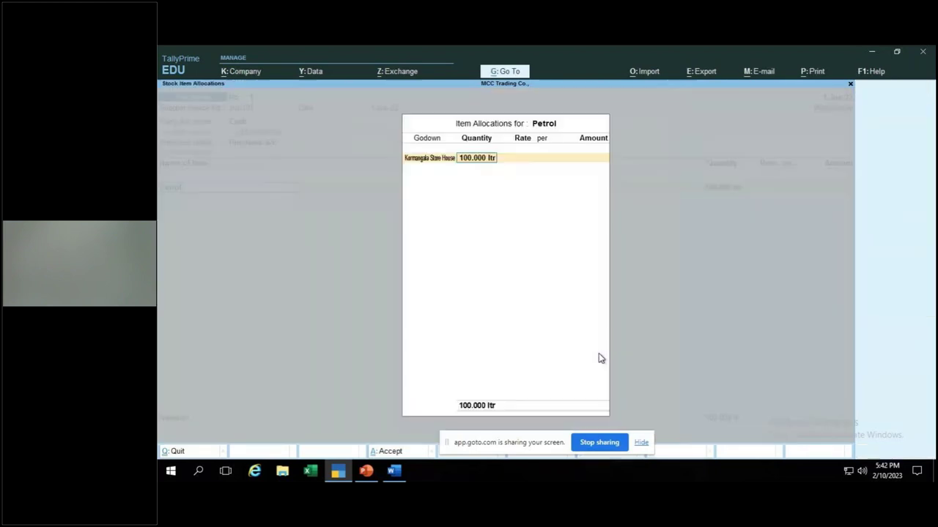
key("Return")
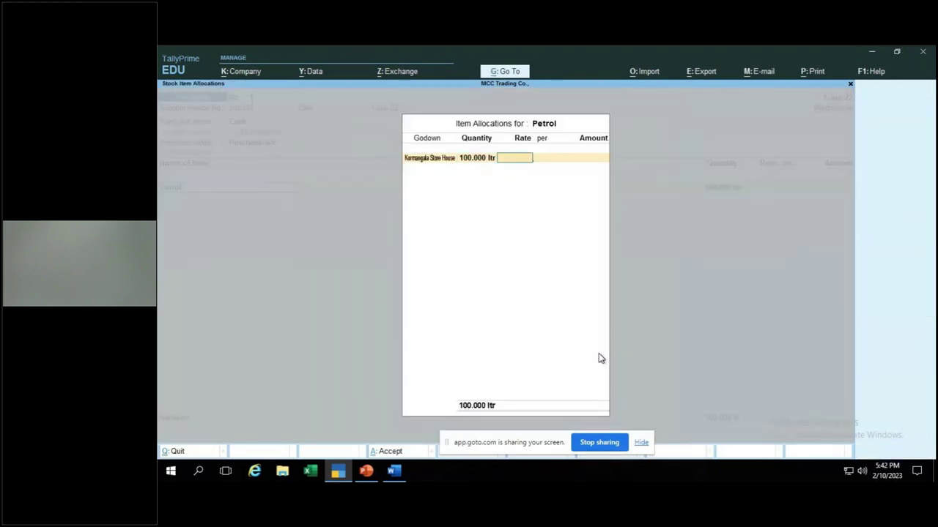
- Correct the Petrol allocation to 150 ltr at 100 per ltr, totalling 15,000
key("alt+Tab")
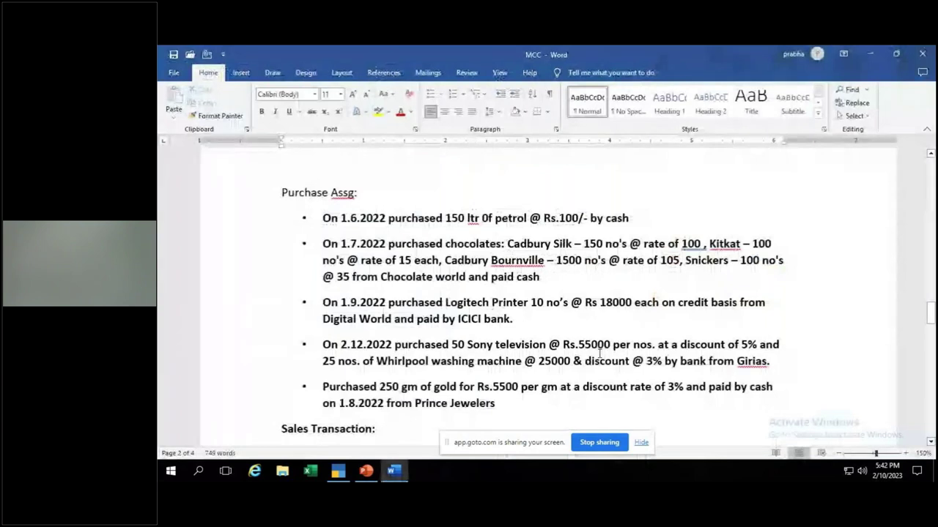
key("alt+Tab")
key("BackSpace")
type("150")
key("Return")
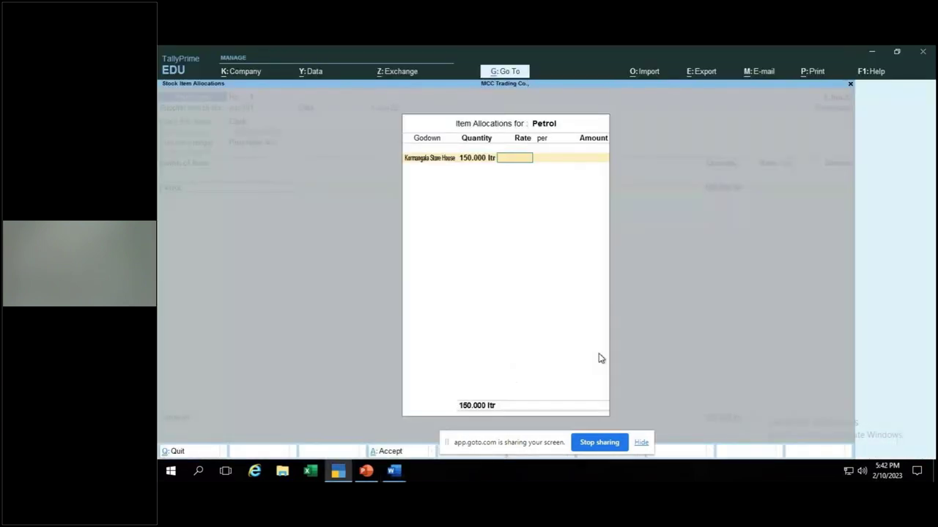
type("100.00")
key("Return")
key("Return")
key("Return")
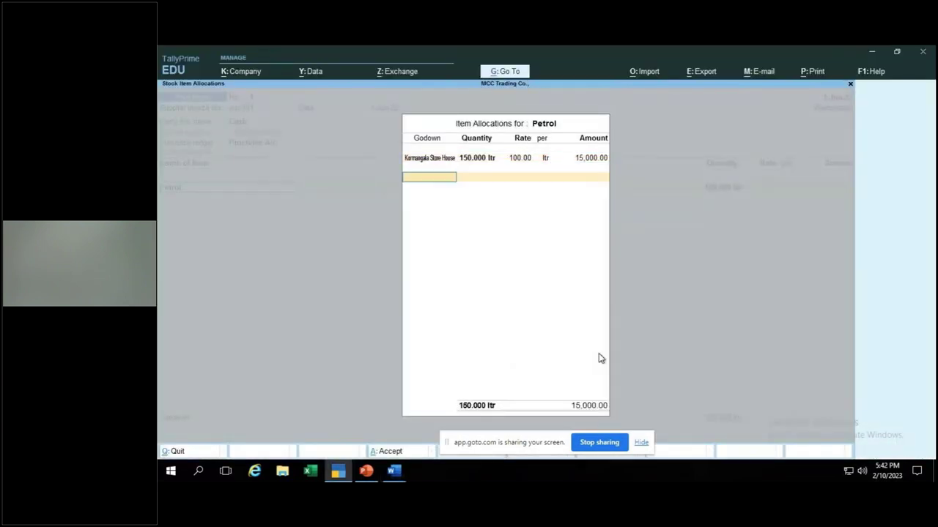
key("Return")
key("Return")
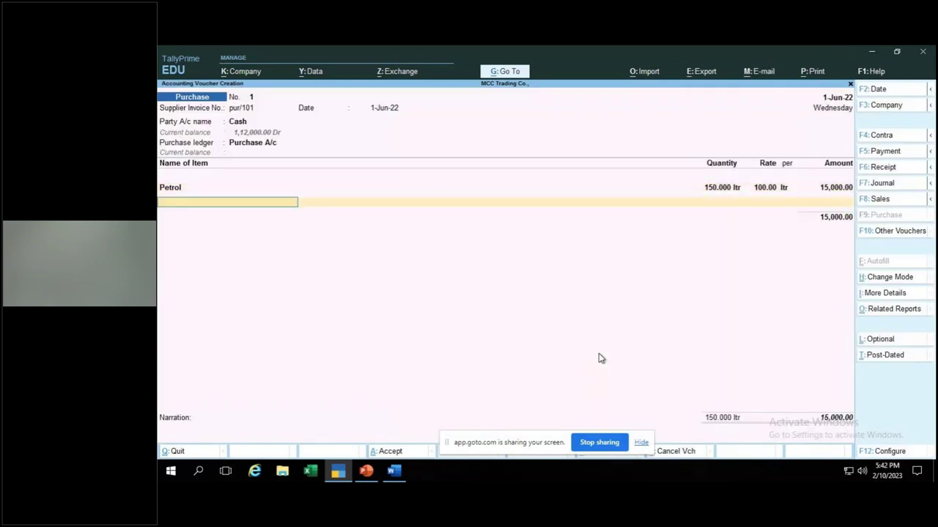
key("Return")
key("Return")
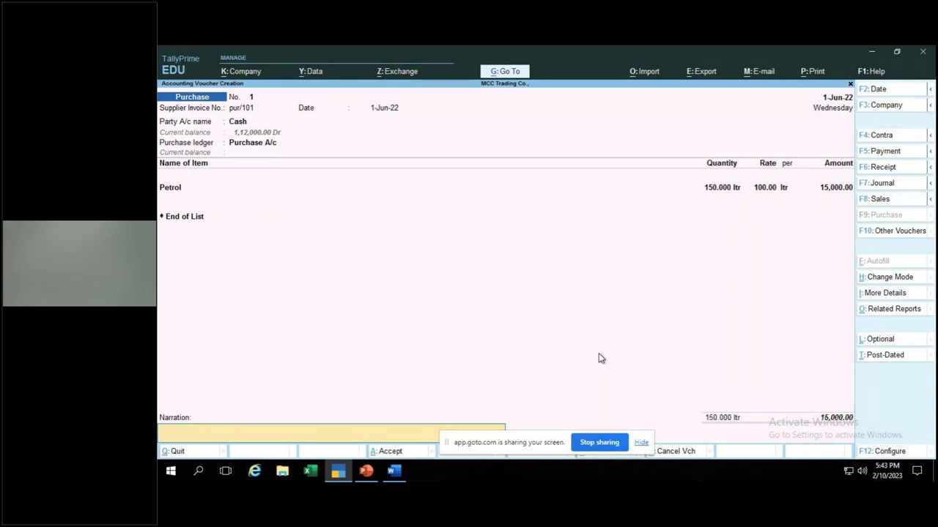
- Add the narration 'being cash paid towards purchase of petrol' and save purchase voucher 1
type("being cash")
type(" paid towar")
type("ds p")
type("urchase of petrol")
key("Return")
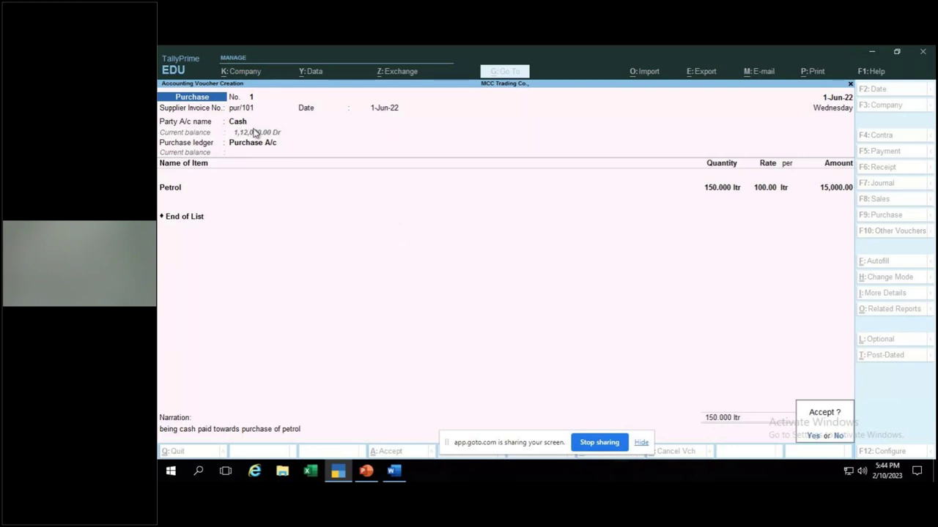
key("Return")
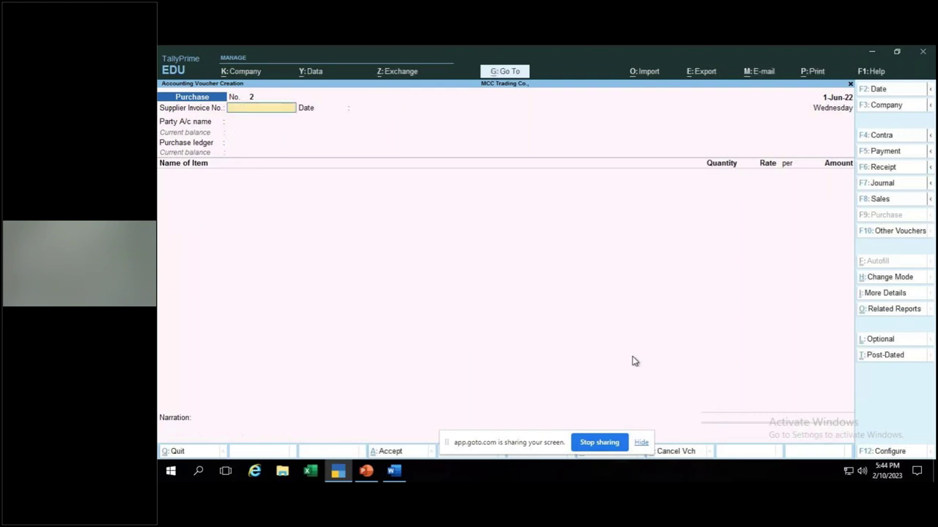
key("alt+Tab")
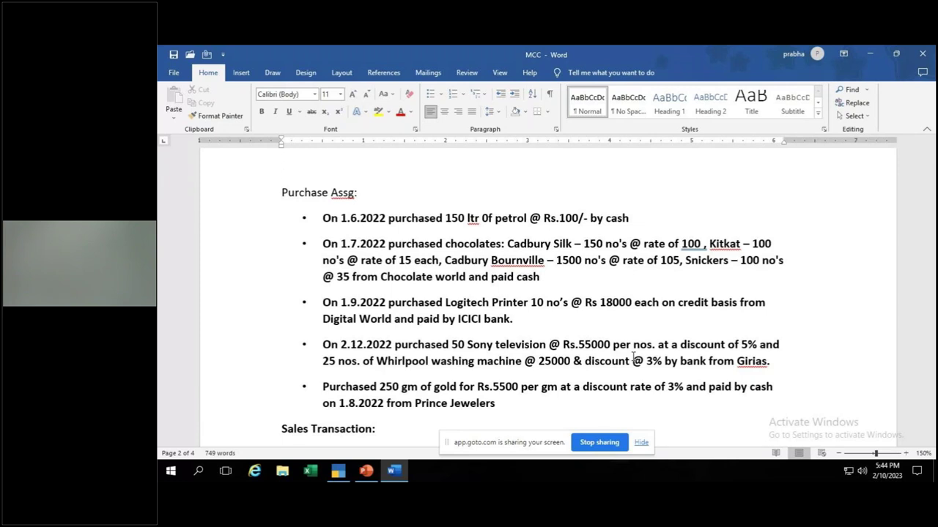
- In Word, change Cadbury Bournville's quantity from 1500 to 150 in the chocolates line
left_click(583, 262)
key("BackSpace")
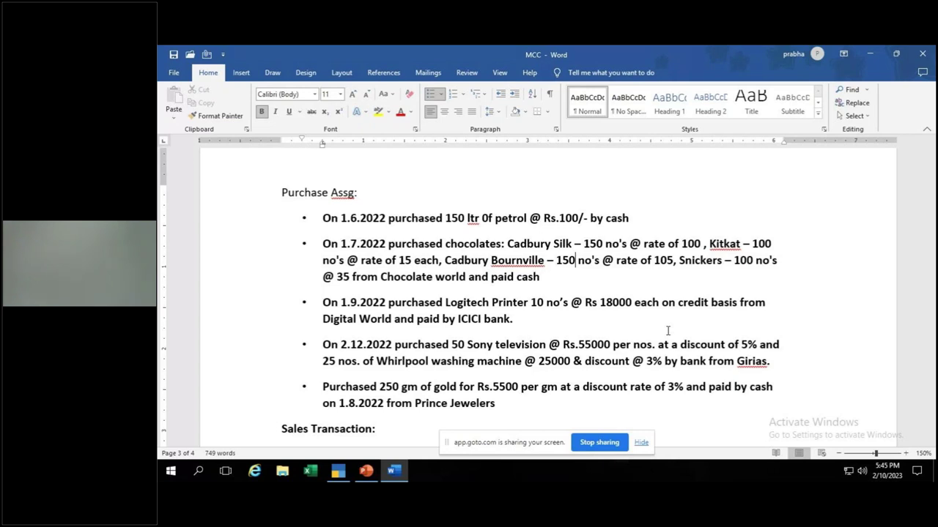
key("alt+Tab")
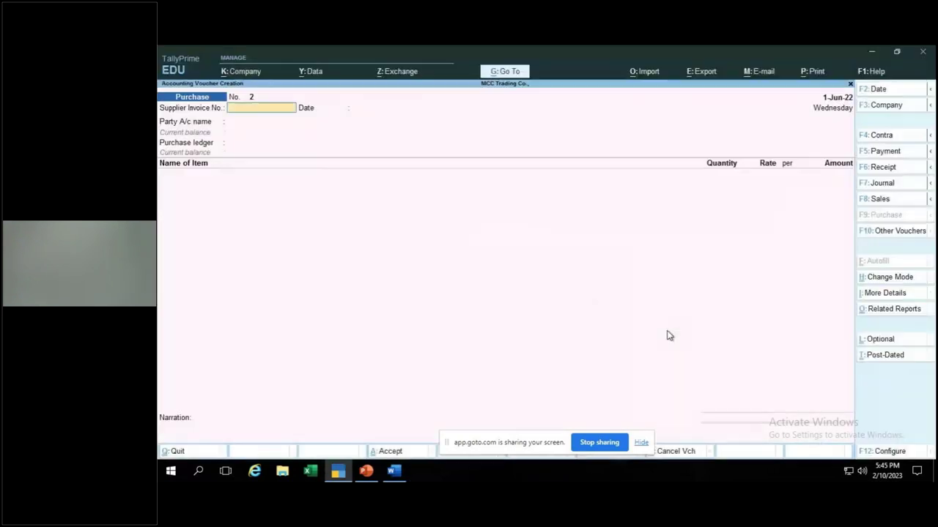
key("alt+Tab")
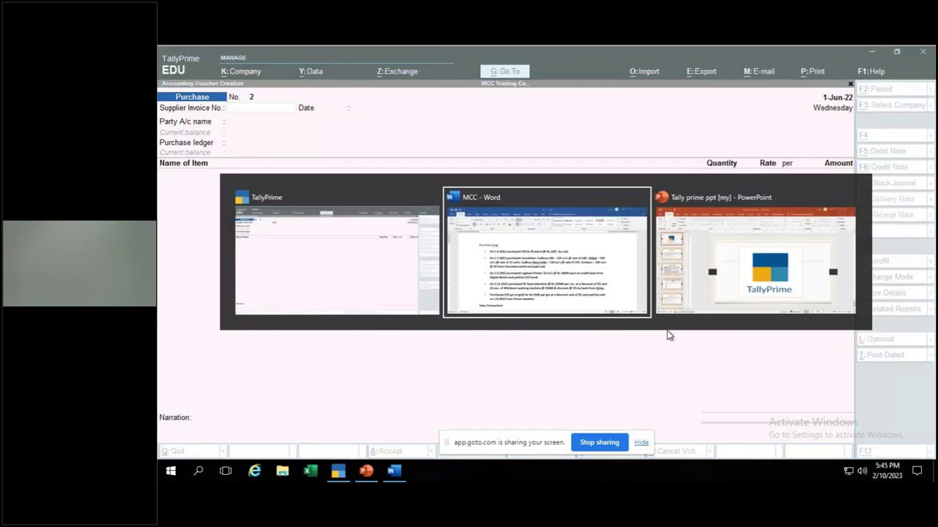
- Date voucher 2 as 1-Jul-22 and enter supplier invoice number 102
key("F2")
type("1.7")
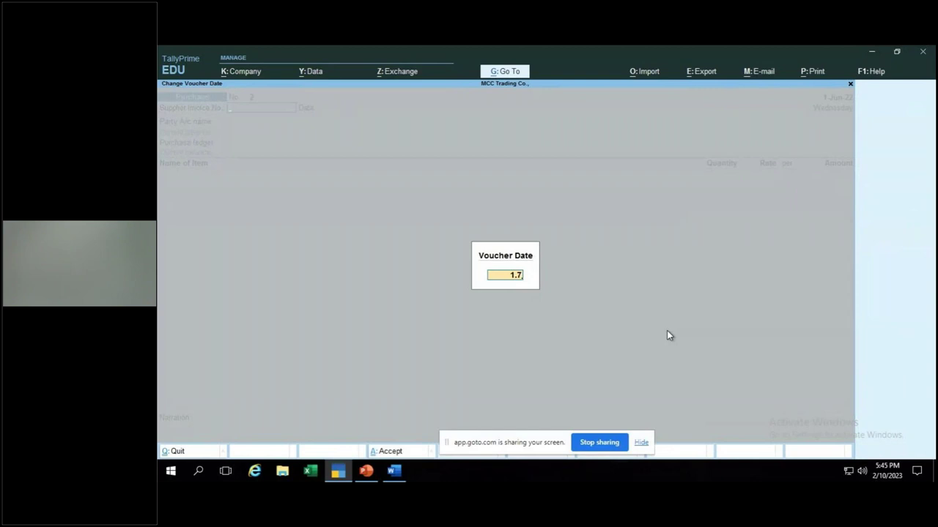
key("Return")
type("02")
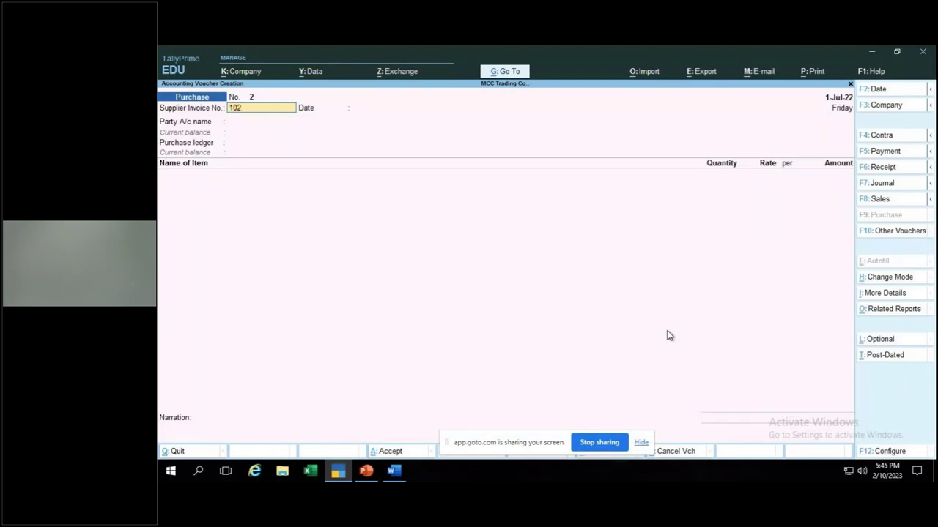
key("Return")
key("Return")
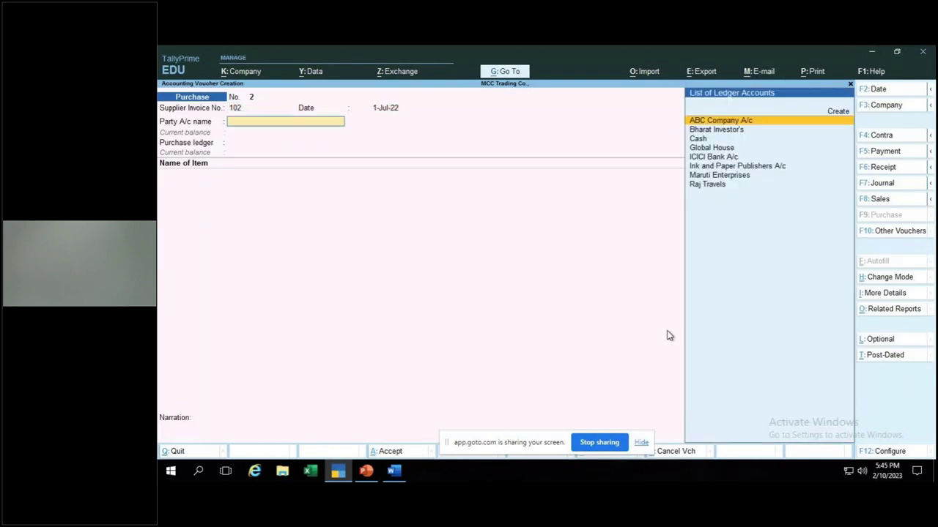
key("alt+Tab")
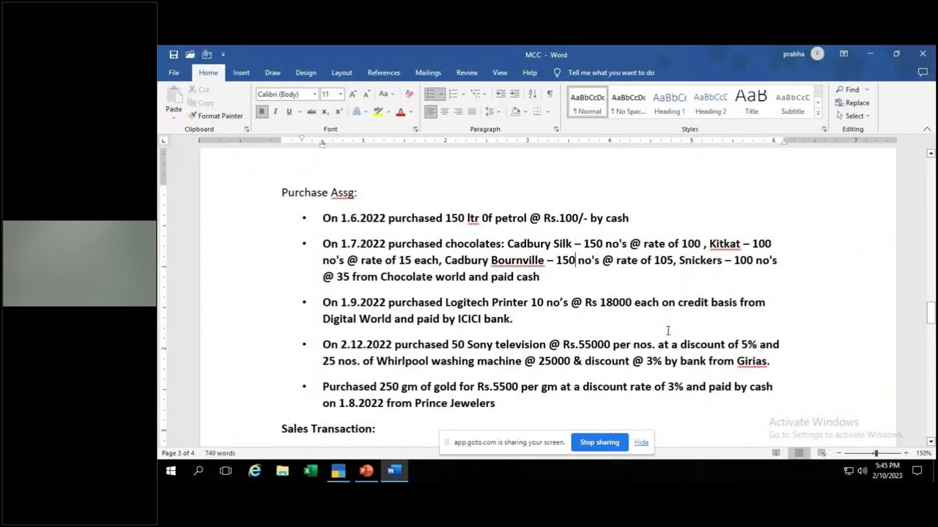
key("alt+Tab")
- Create party ledger Chocolate World under Sundry Creditors, accept party details, and use Purchase A/c
key("alt+c")
type("Chocolate Worl")
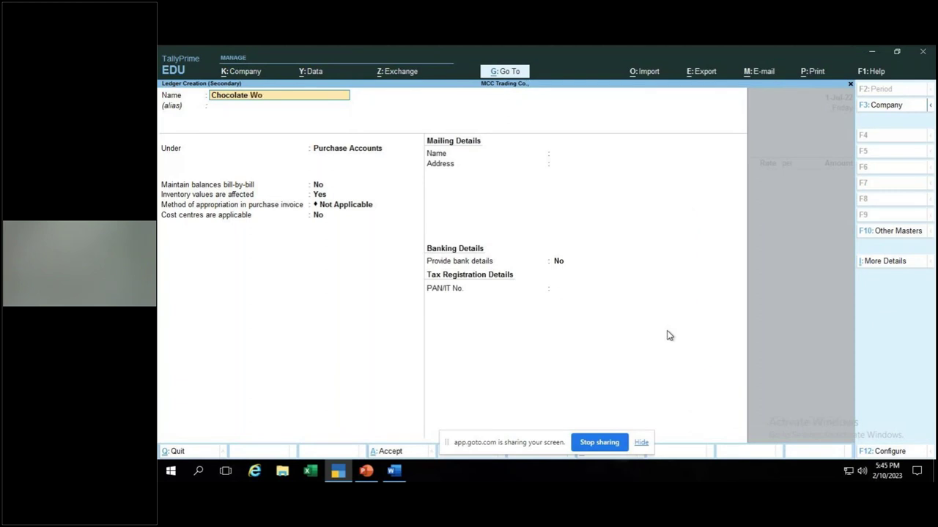
type("d")
key("Return")
key("Return")
type("S")
key("Down")
key("Down")
key("Down")
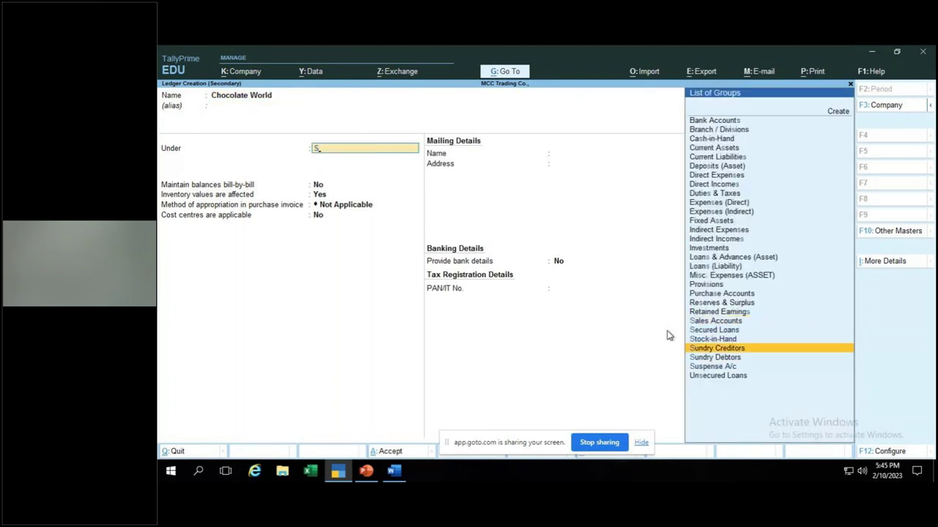
key("Return")
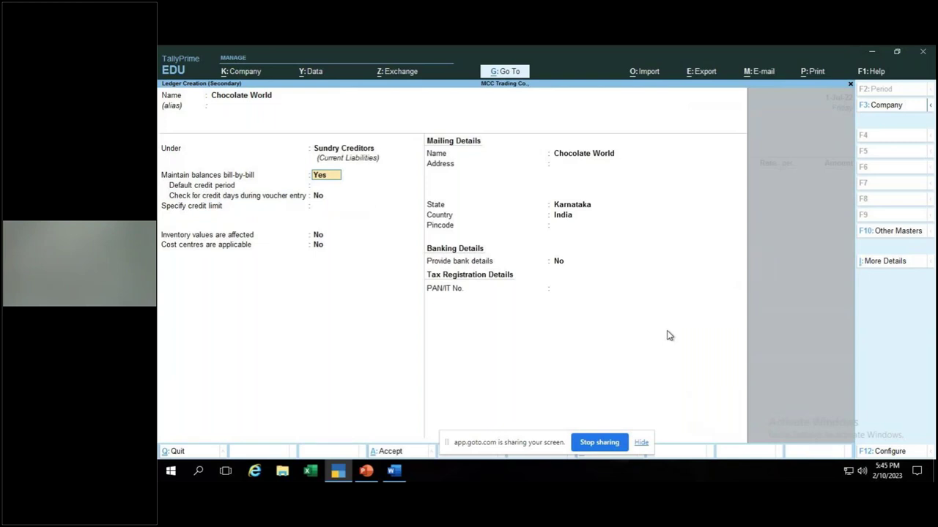
key("ctrl")
key("ctrl+a")
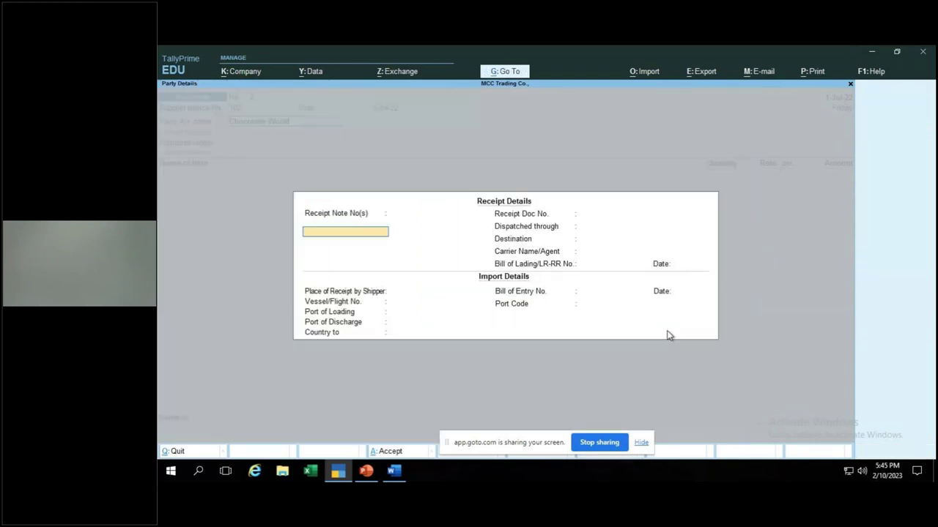
key("ctrl")
key("ctrl+a")
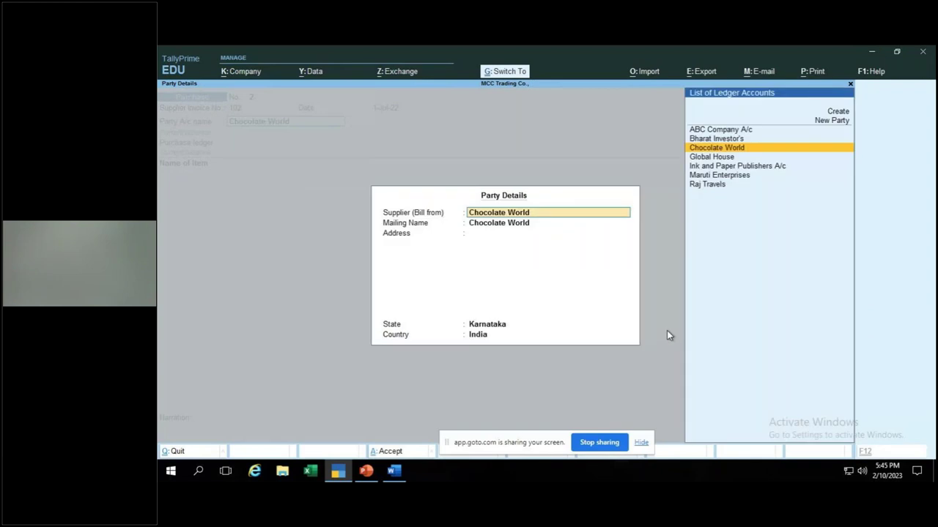
key("ctrl+a")
key("Return")
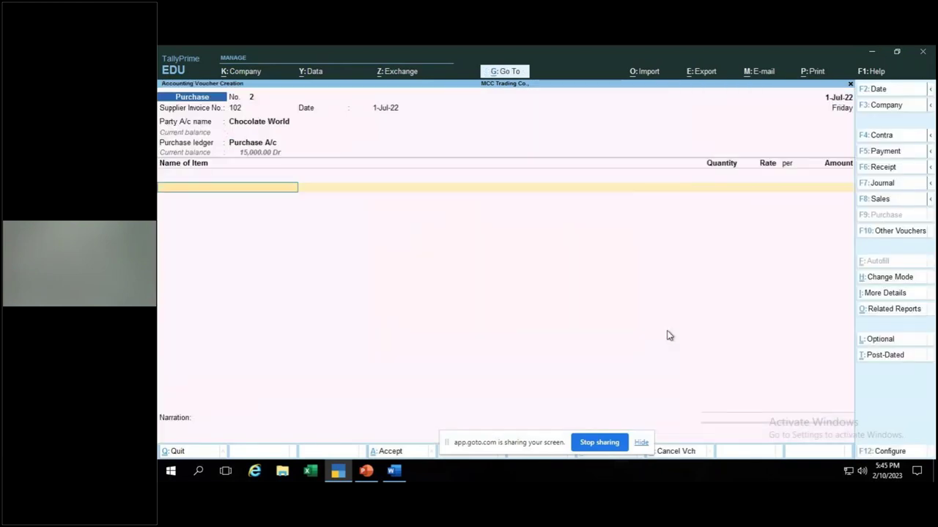
- Create the Cadbury Silk stock item with no's as its unit
key("alt")
key("alt+Tab")
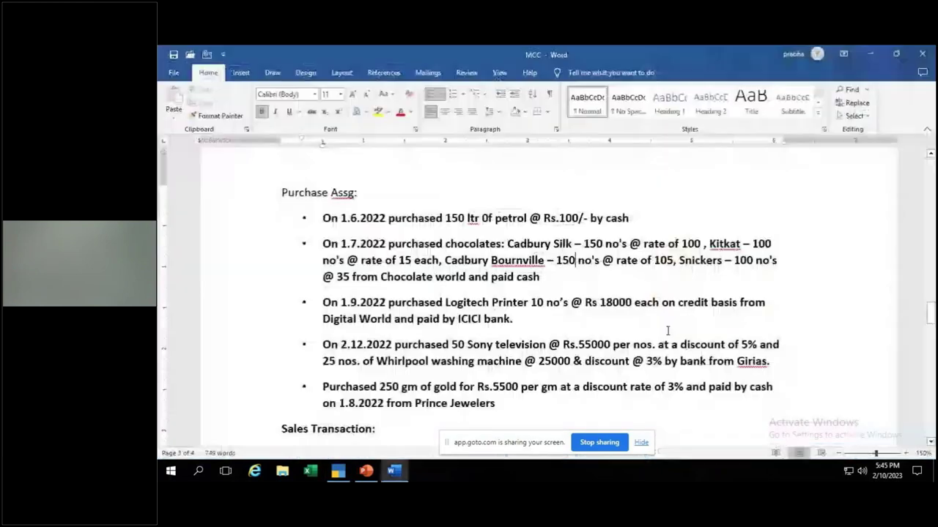
key("alt+Tab")
key("alt+c")
type("Cadbury Silk")
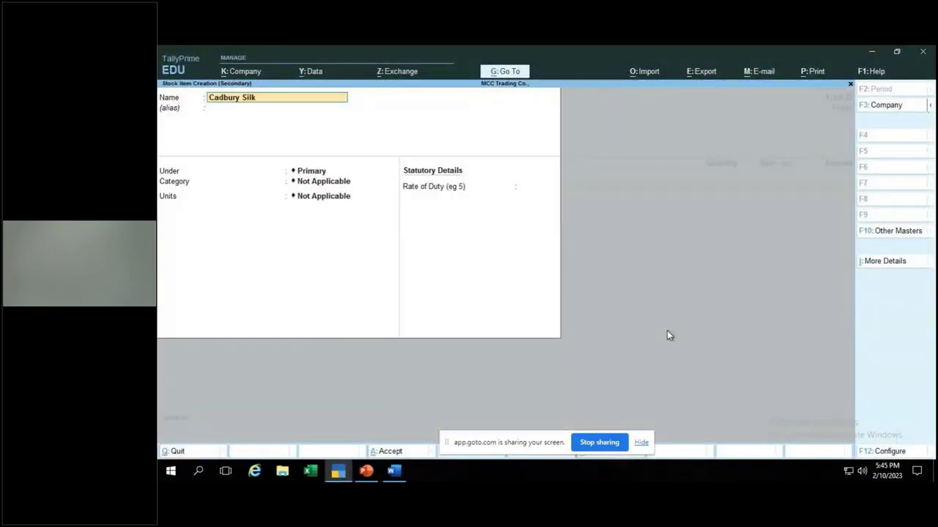
key("Return")
key("Return")
key("Return")
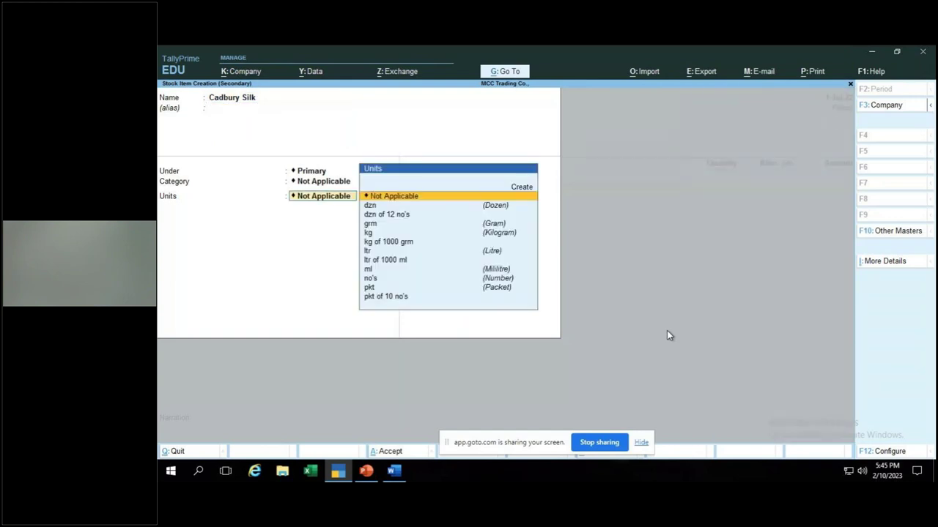
type("m")
key("BackSpace")
type("no")
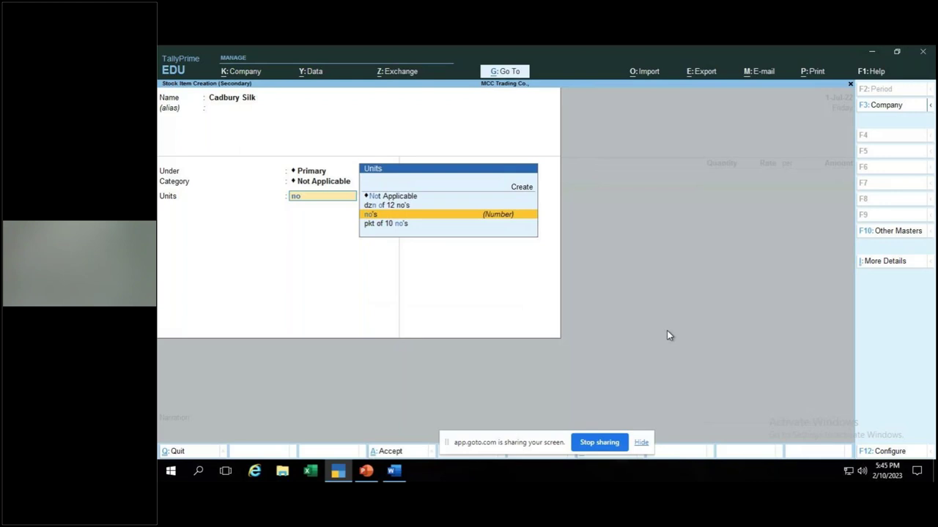
key("Return")
key("Return")
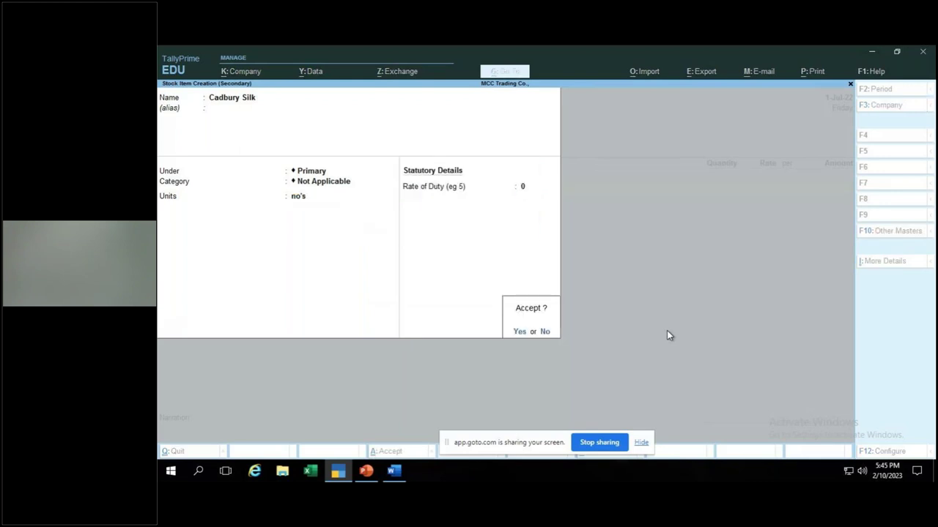
key("Return")
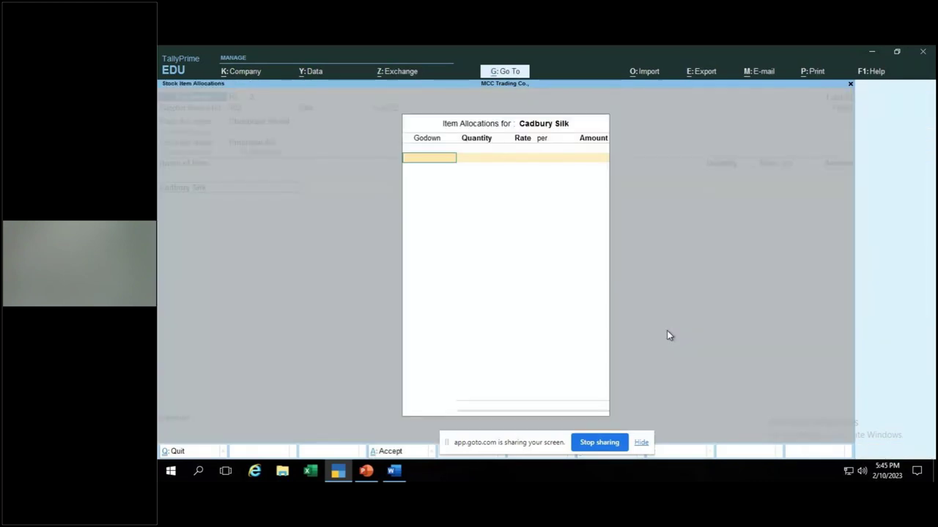
key("alt+Tab")
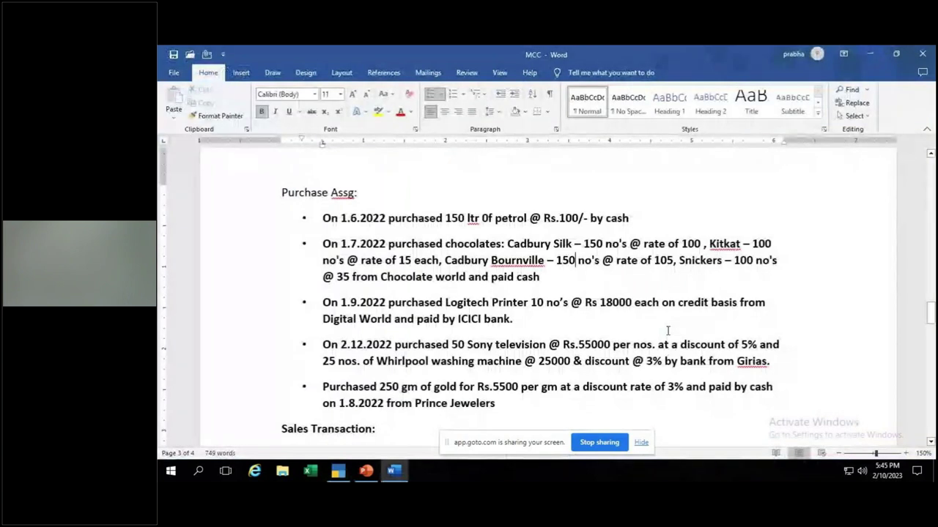
key("alt+Tab")
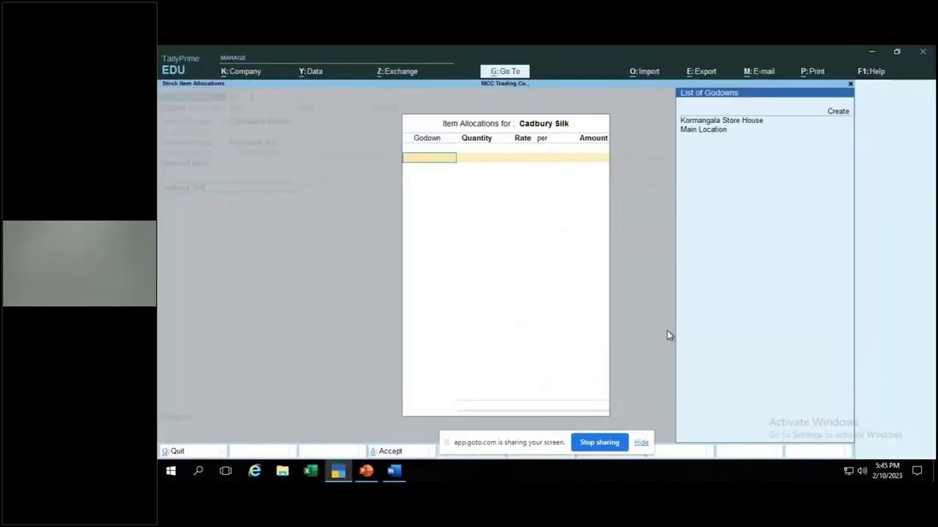
- Allocate 150 no's of Cadbury Silk at 100 in Main Location, totalling 15,000.00
key("Down")
key("Down")
key("Return")
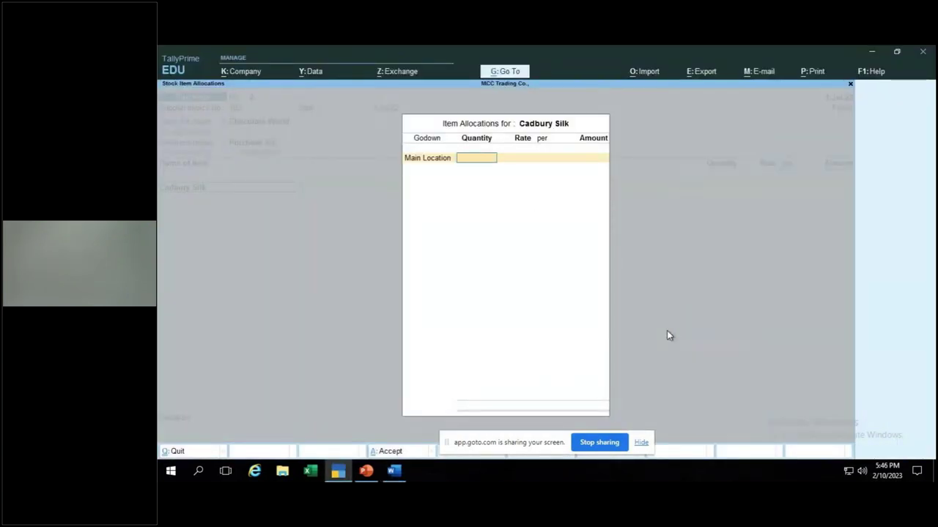
type("150")
key("Return")
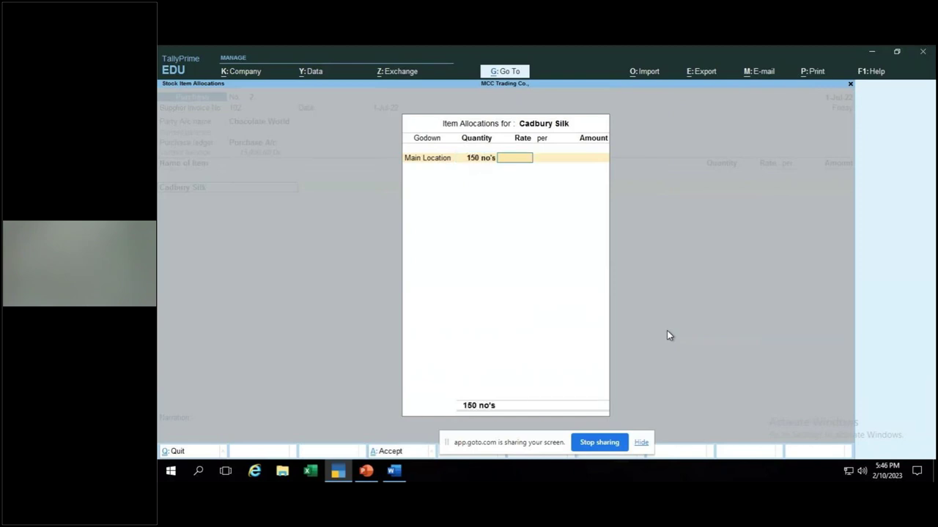
key("alt+Tab")
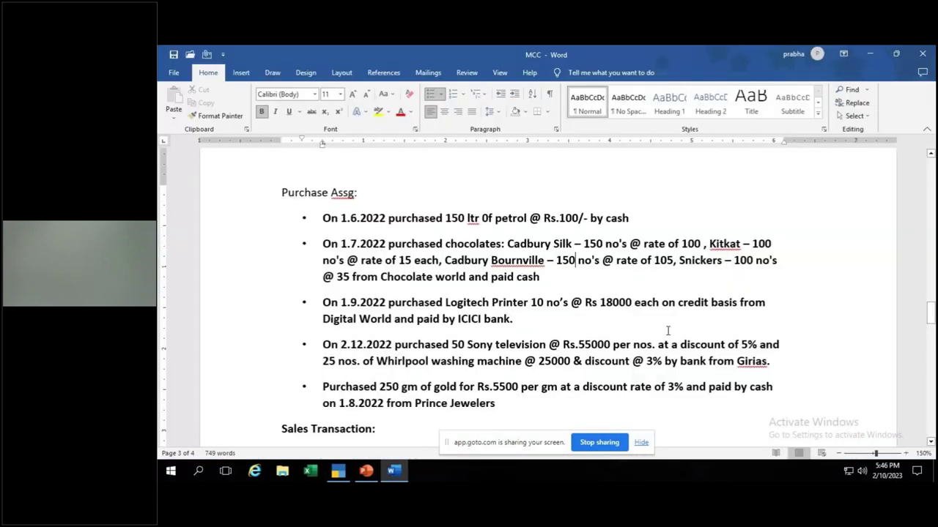
key("alt+Tab")
type("100")
key("Return")
key("Return")
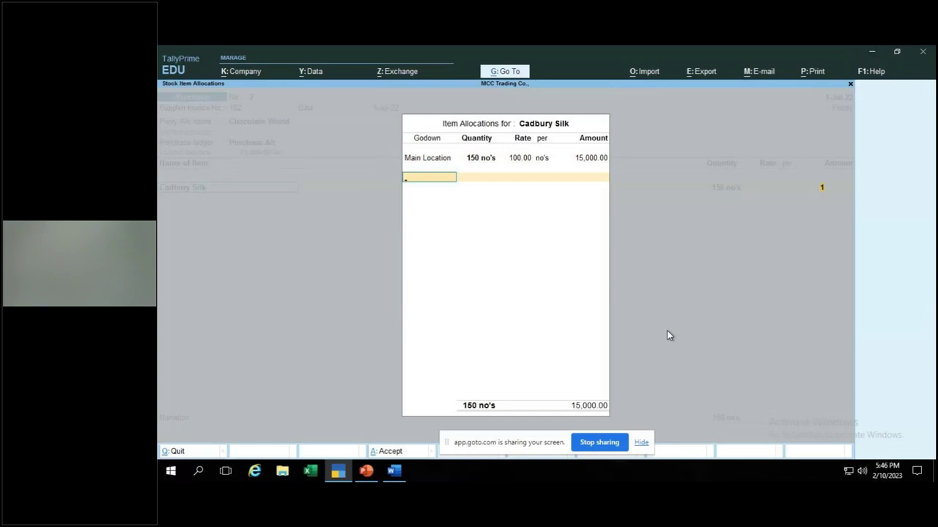
key("Return")
key("Return")
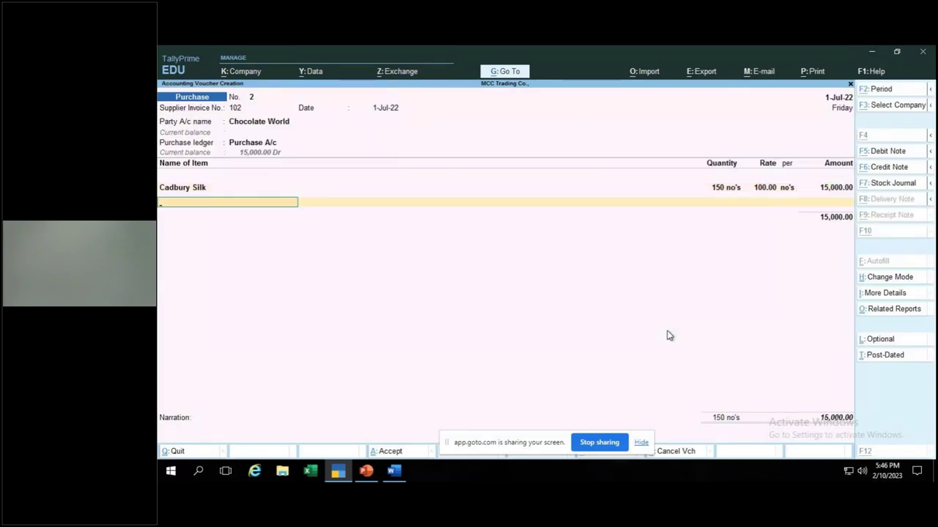
key("alt+Tab")
key("alt+Tab")
- Create the Kitkat stock item with no's as its unit
key("alt+c")
type("Kitkat")
key("Return")
key("Return")
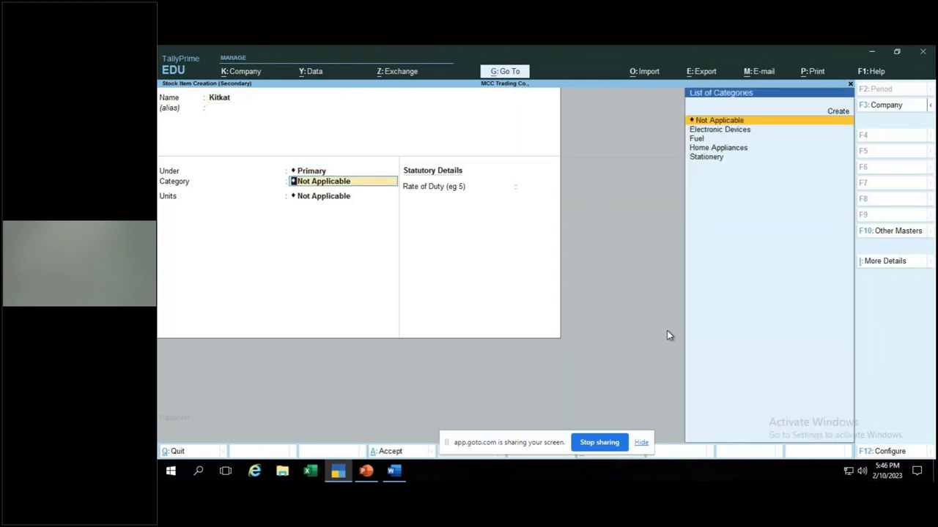
key("Return")
type("no's")
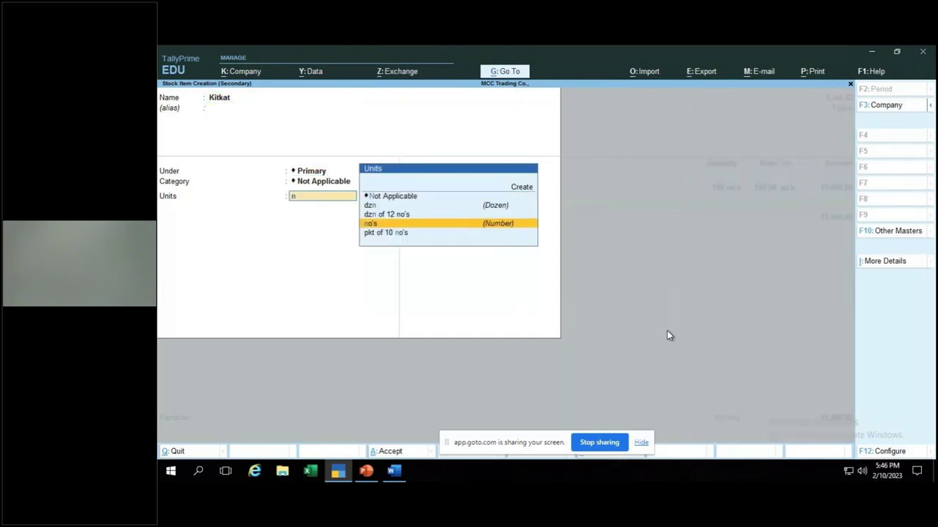
key("Return")
key("ctrl+a")
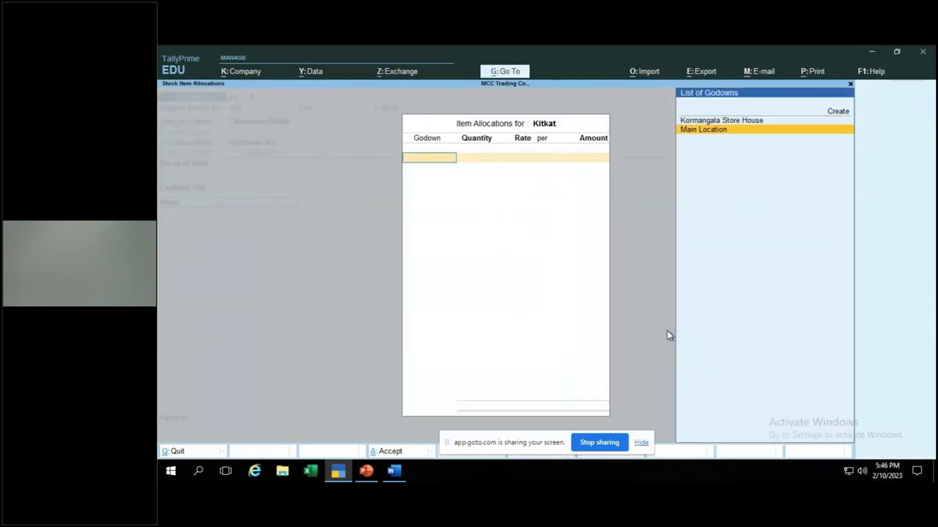
- Allocate 100 no's of Kitkat at 15 in Main Location, totalling 1,500.00
key("Return")
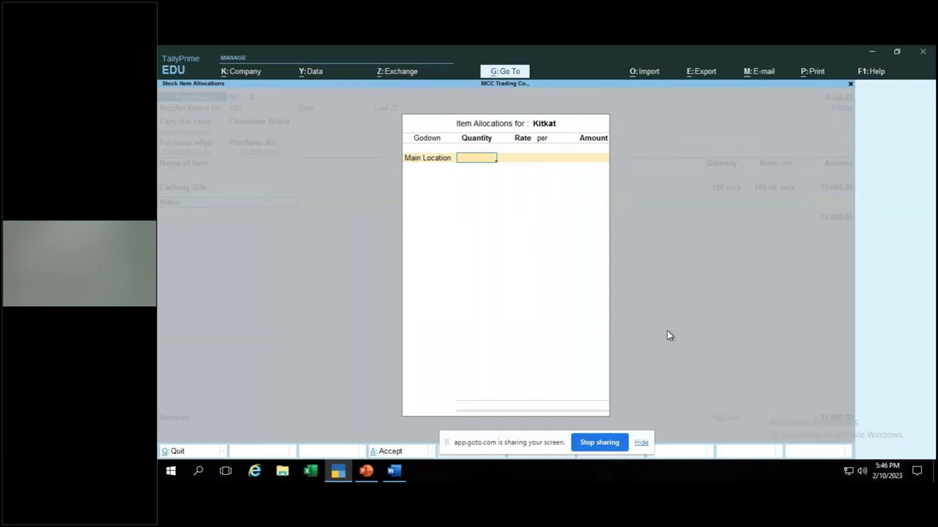
key("alt+Tab")
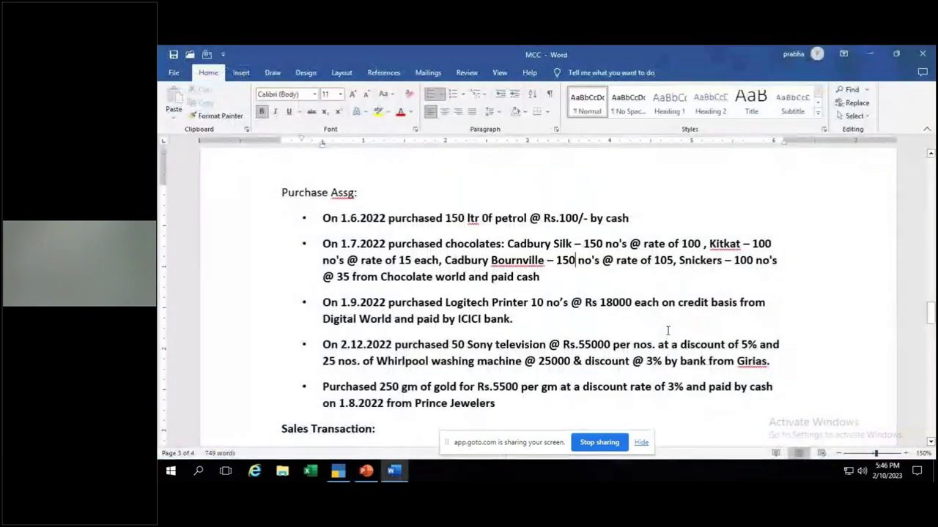
key("alt+Tab")
type("100")
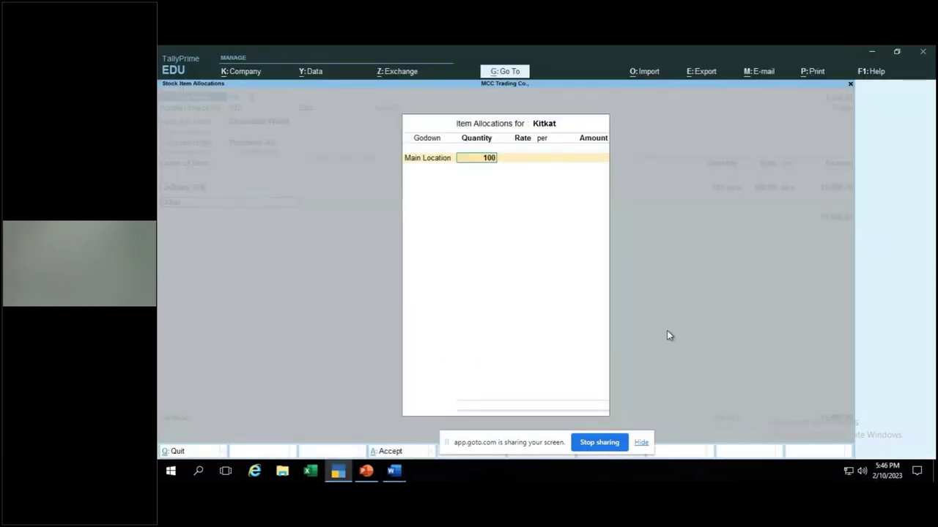
key("Return")
type("15")
key("Return")
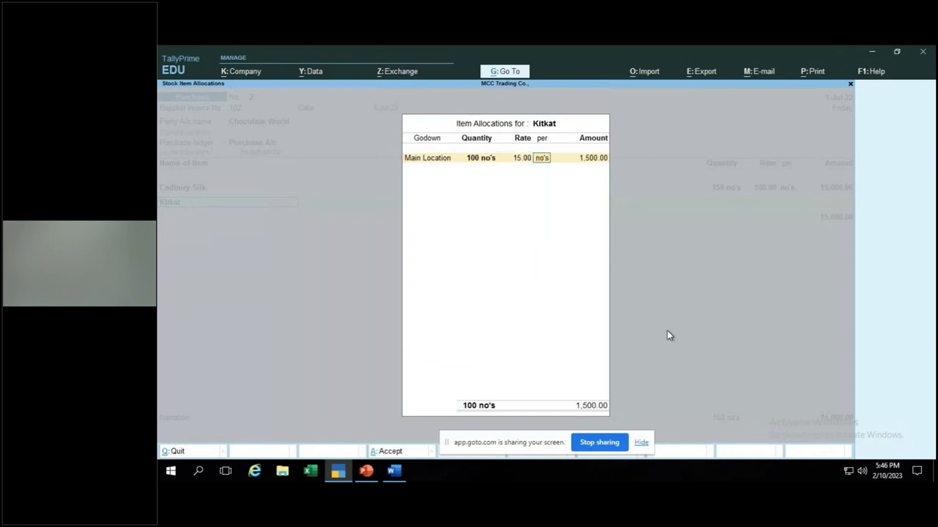
key("Return")
key("Return")
key("Return")
key("Return")
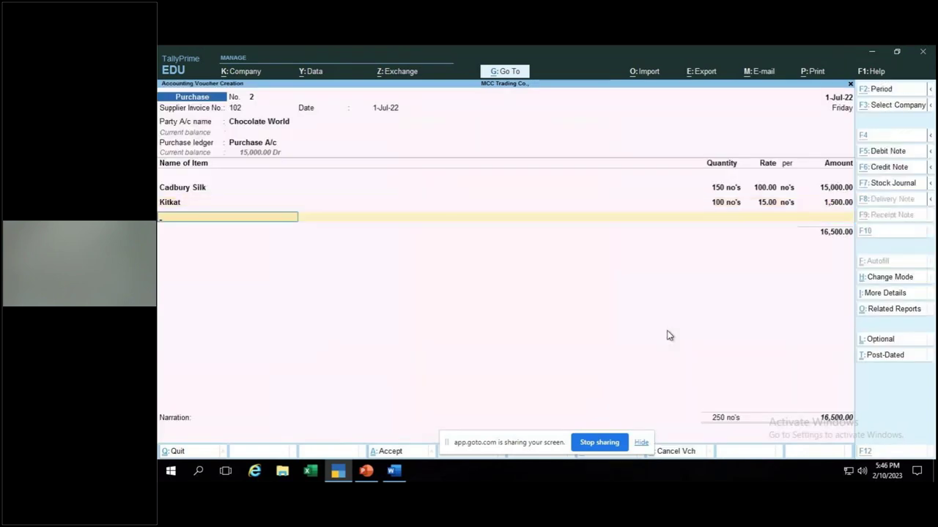
key("alt+Tab")
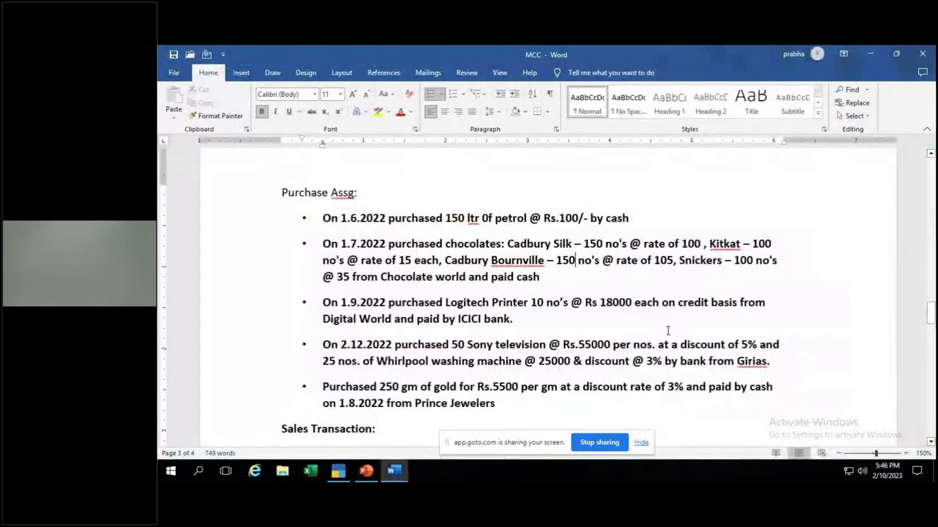
- Clear the unrecognised item name 'Cadbury' from the new item row
key("alt+Tab")
type("Cadb")
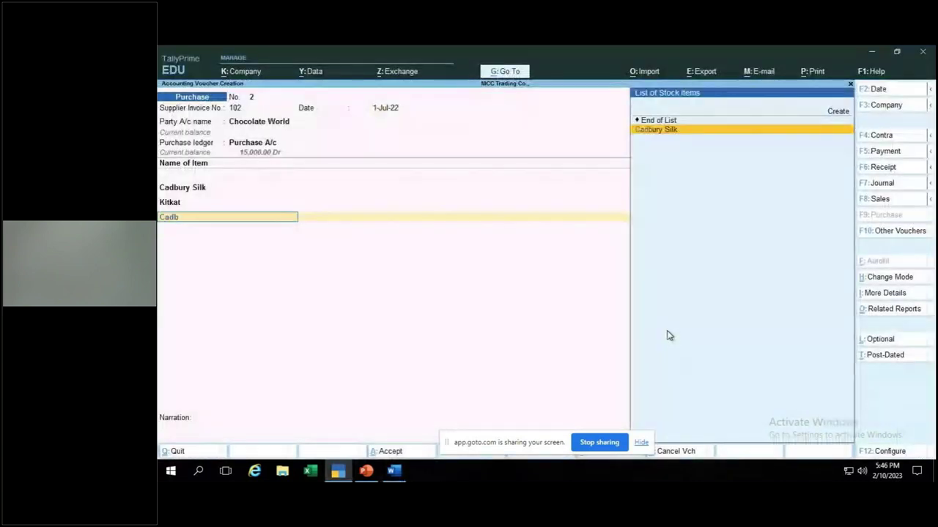
type("ury")
key("Return")
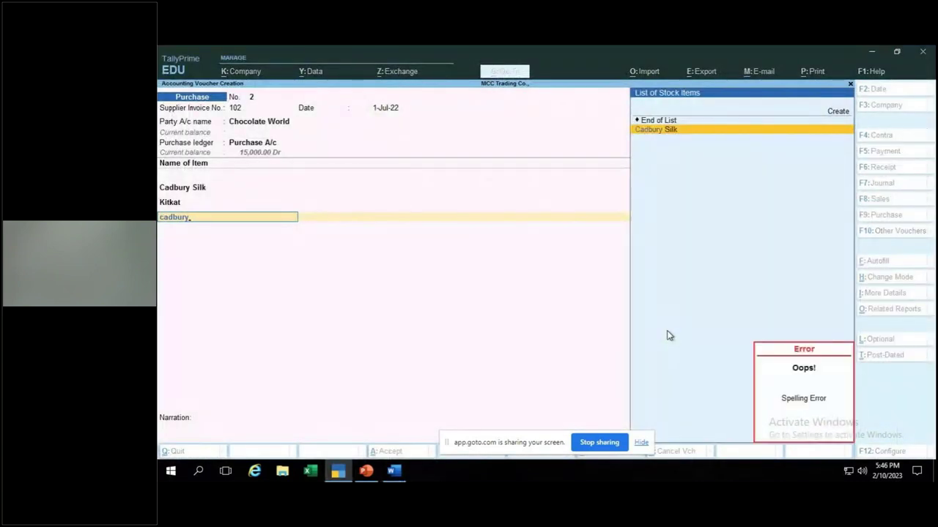
key("Return")
key("BackSpace")
key("BackSpace")
key("BackSpace")
key("BackSpace")
key("BackSpace")
key("BackSpace")
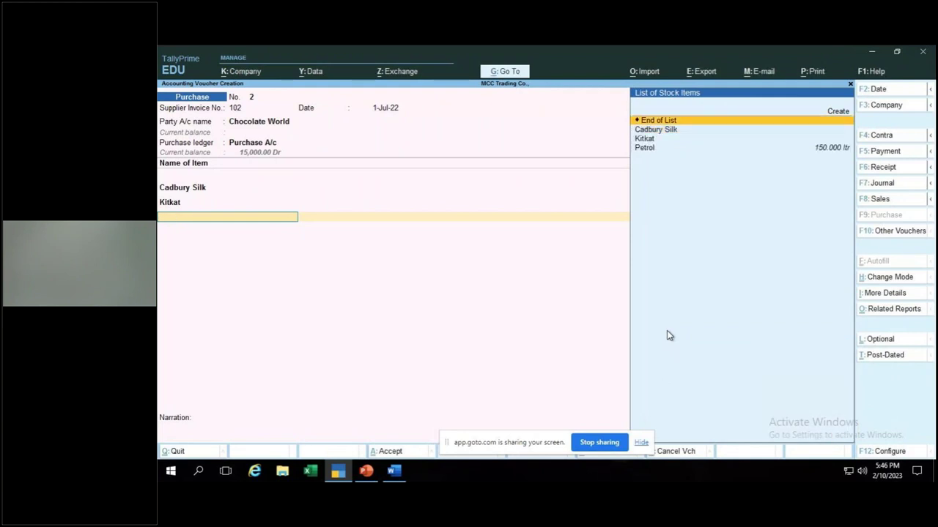
- Create the Cadbury Bournville stock item with no's as its unit
key("alt+c")
type("Cadbury Bournvill")
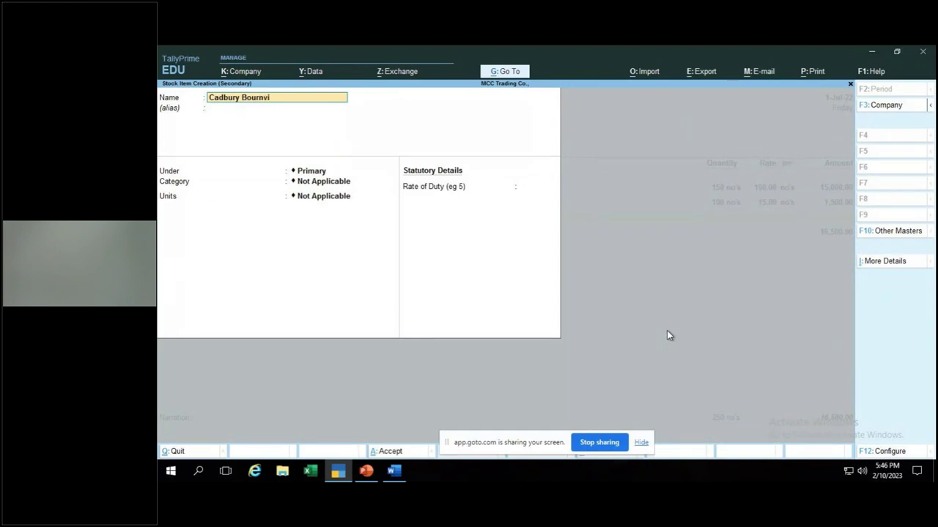
type("e")
key("Return")
key("Return")
key("Return")
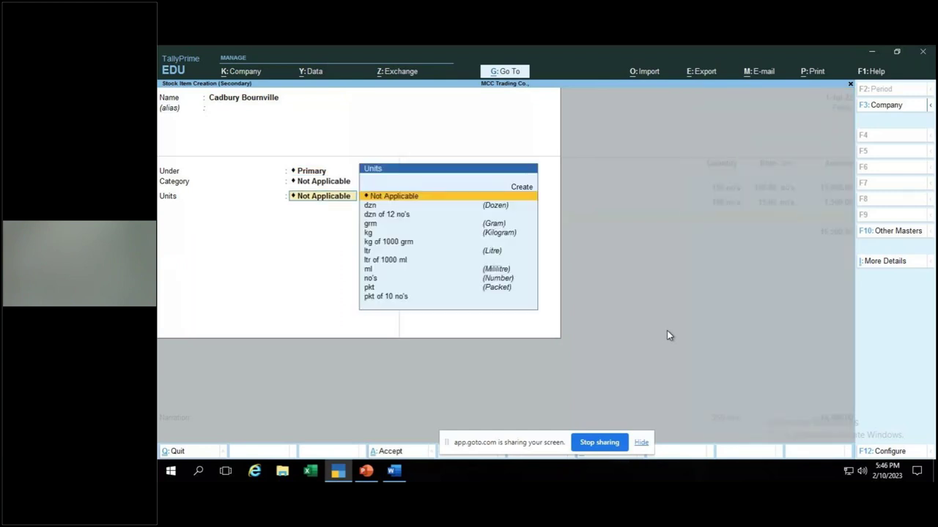
type("n")
key("Return")
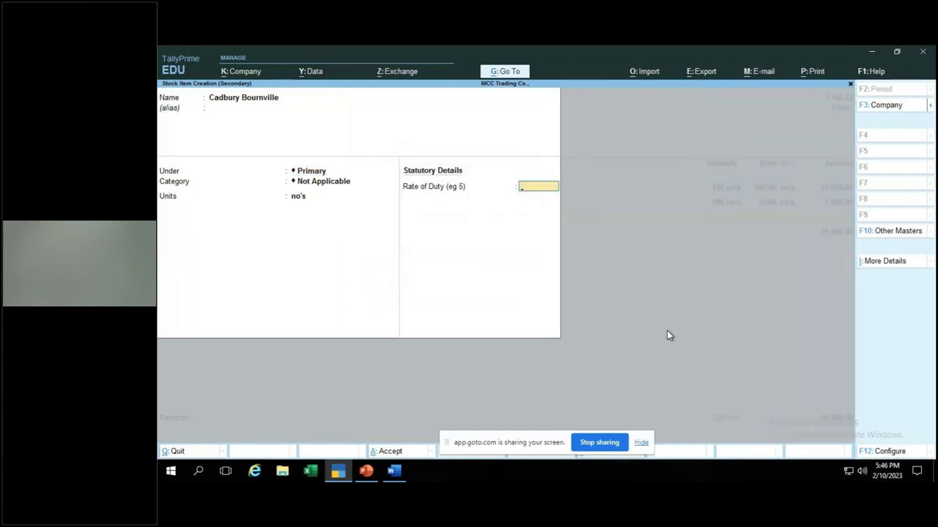
key("Return")
key("Return")
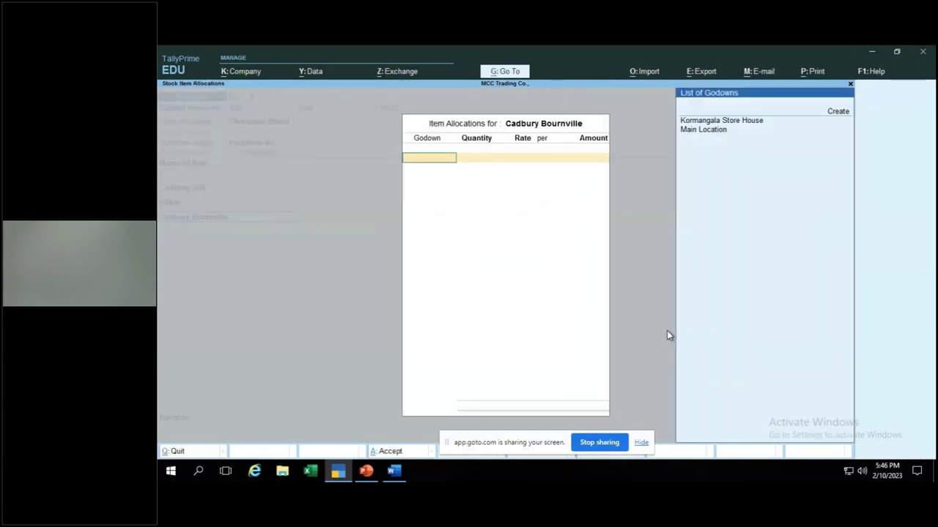
key("Down")
key("Return")
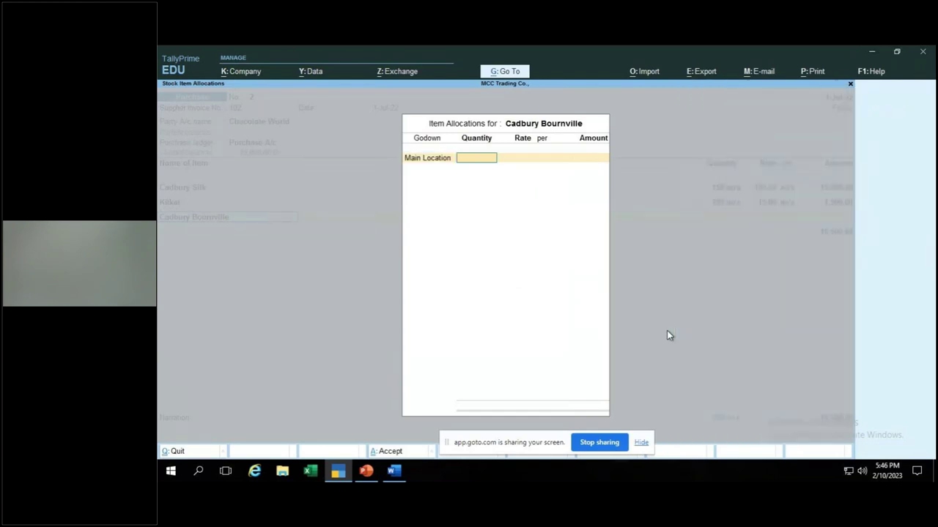
- Allocate 150 no's of Cadbury Bournville at 105 in Main Location, totalling 15,750.00
key("alt+Tab")
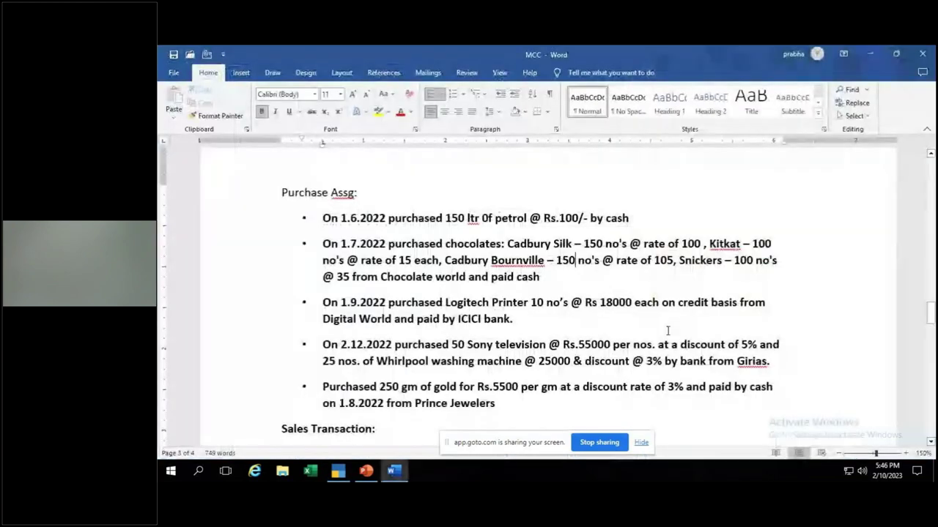
key("alt+Tab")
type("150")
key("Return")
type("105")
key("Return")
key("Return")
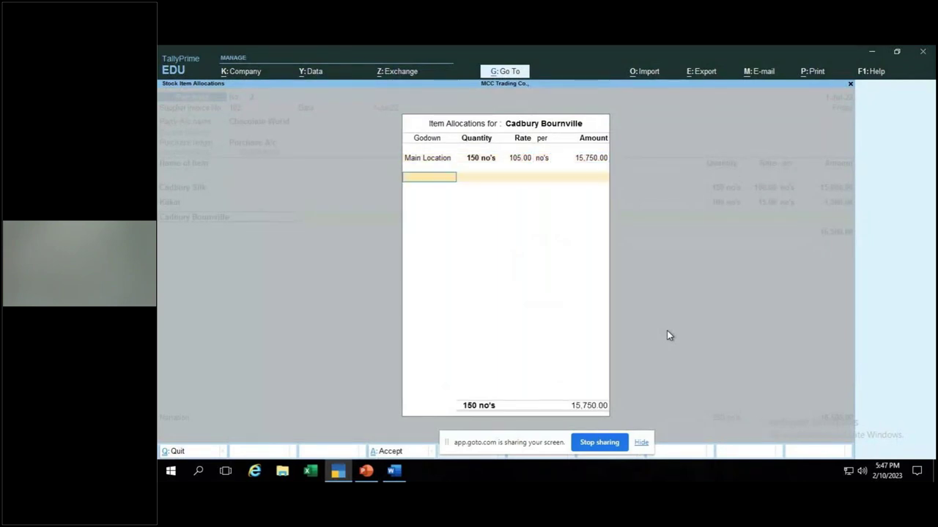
key("Return")
key("Return")
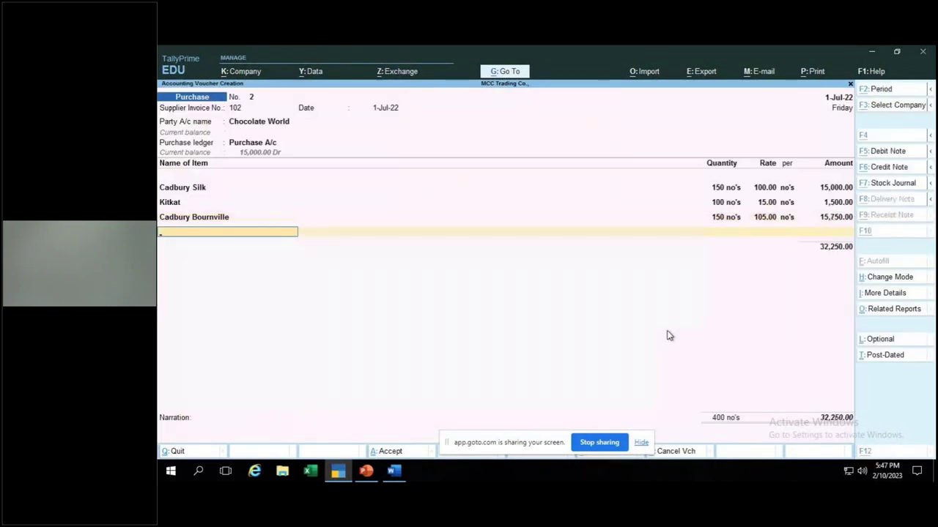
key("alt+Tab")
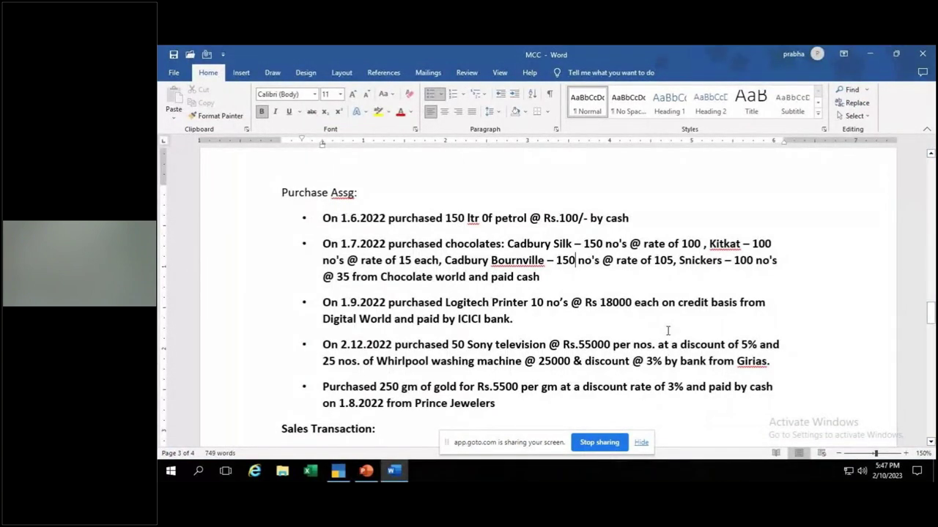
key("alt+Tab")
- Create the Snickers stock item with no's as its unit
key("alt+c")
type("Snickers")
key("Return")
key("Return")
key("Return")
key("Return")
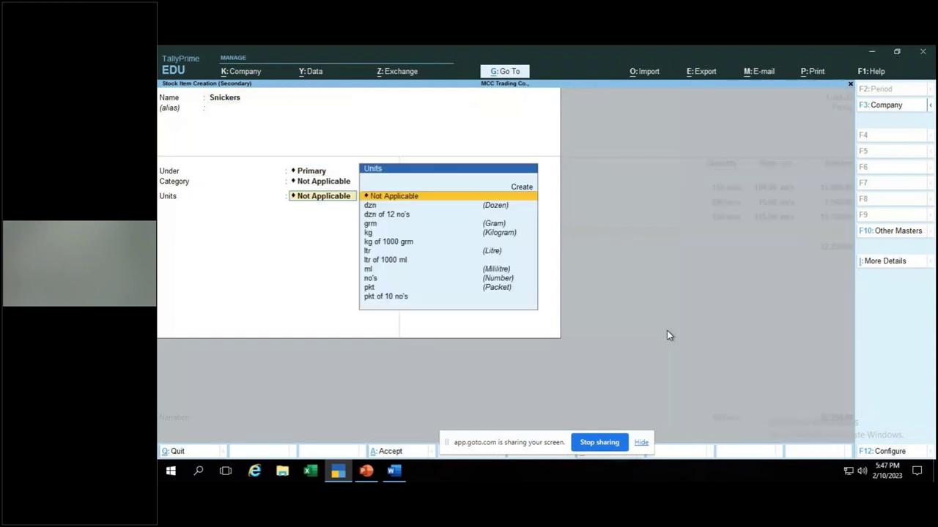
type("n")
key("Return")
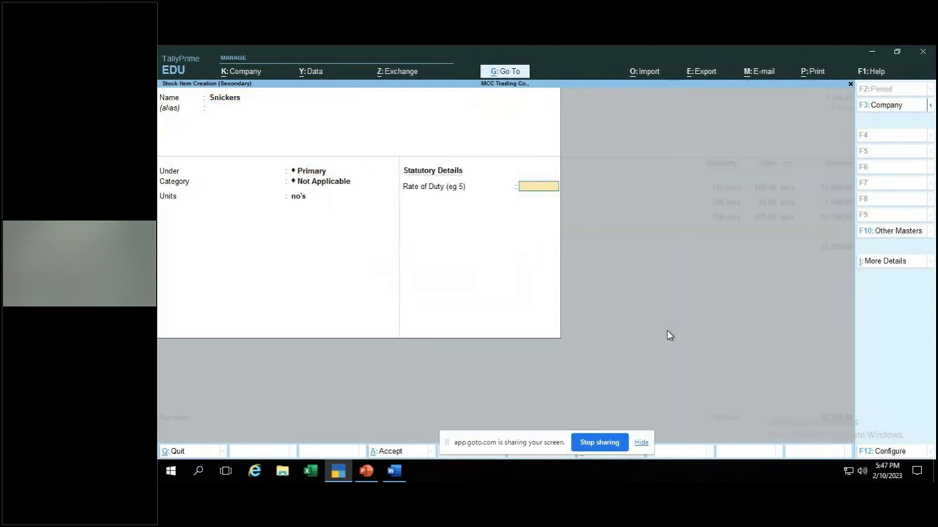
key("ctrl+a")
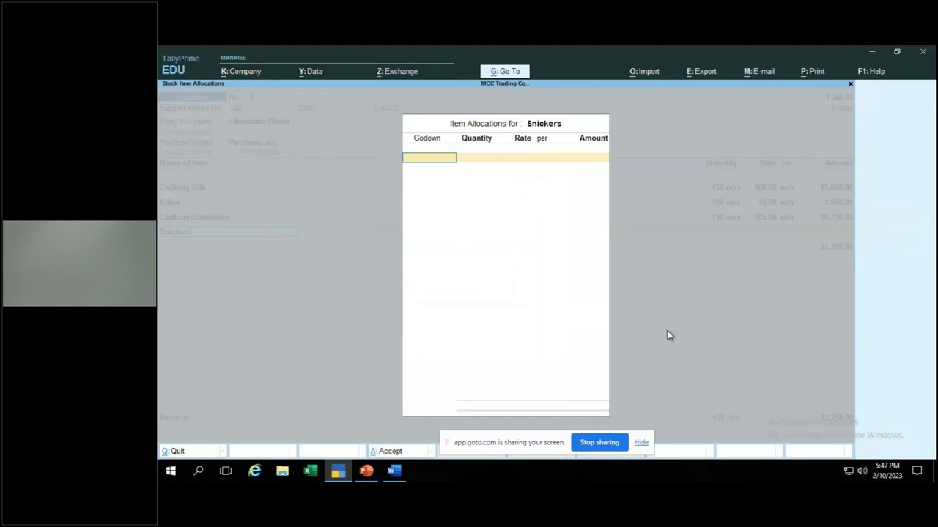
- Allocate 100 no's of Snickers at 35 in Main Location, totalling 3,500.00
key("alt+Tab")
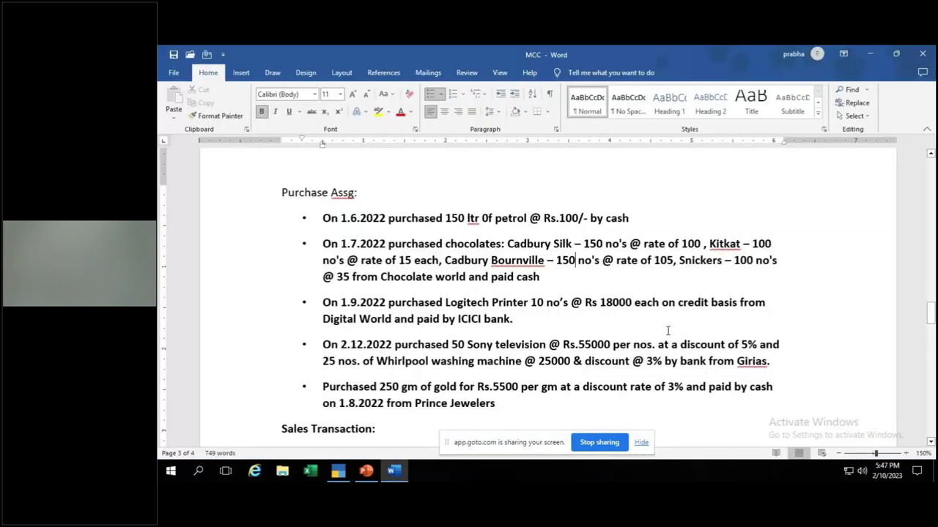
key("alt+Tab")
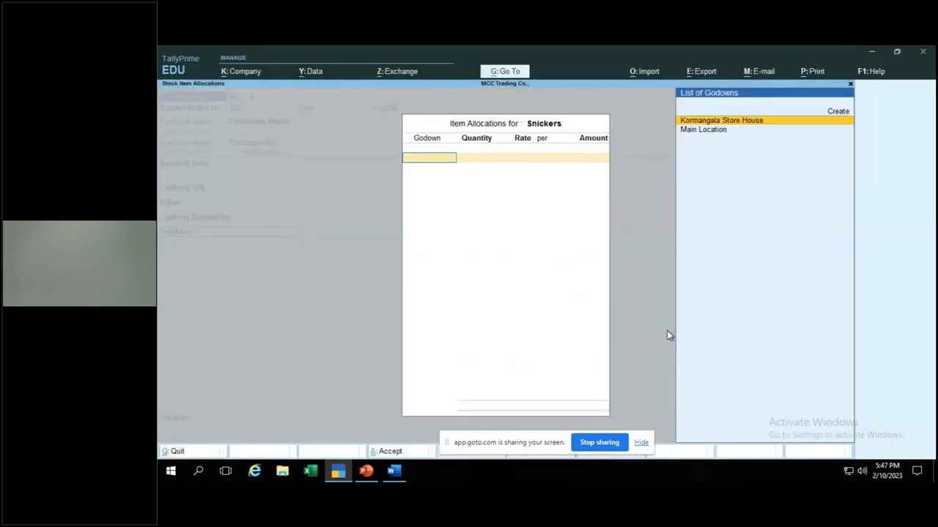
key("Return")
type("100")
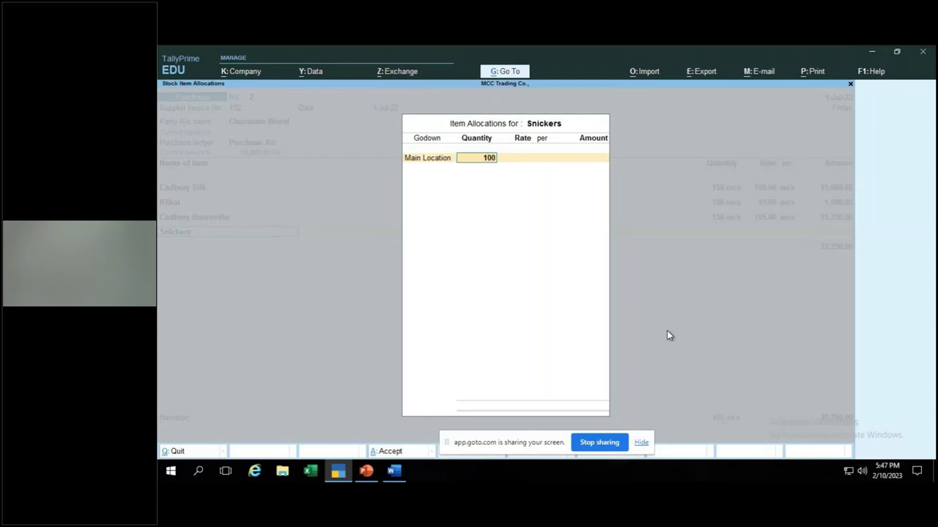
key("Return")
type("35")
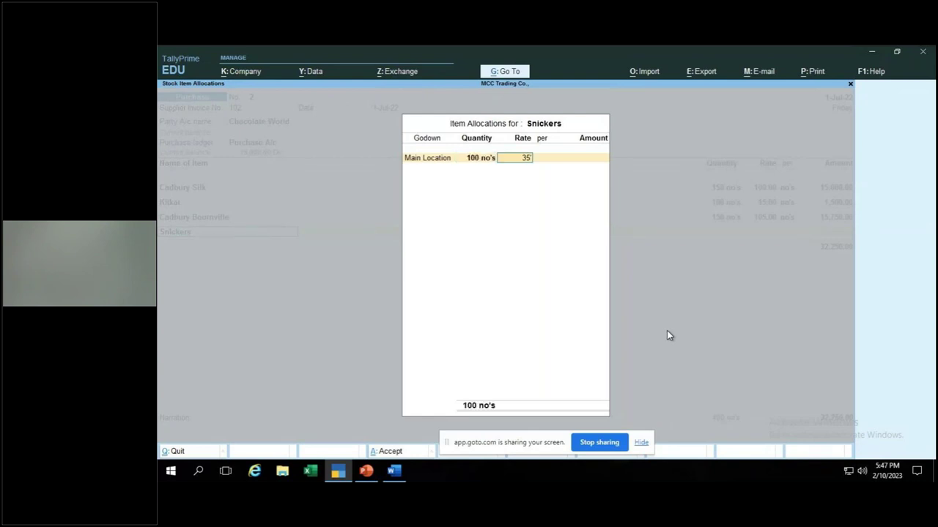
key("Return")
key("Return")
key("Return")
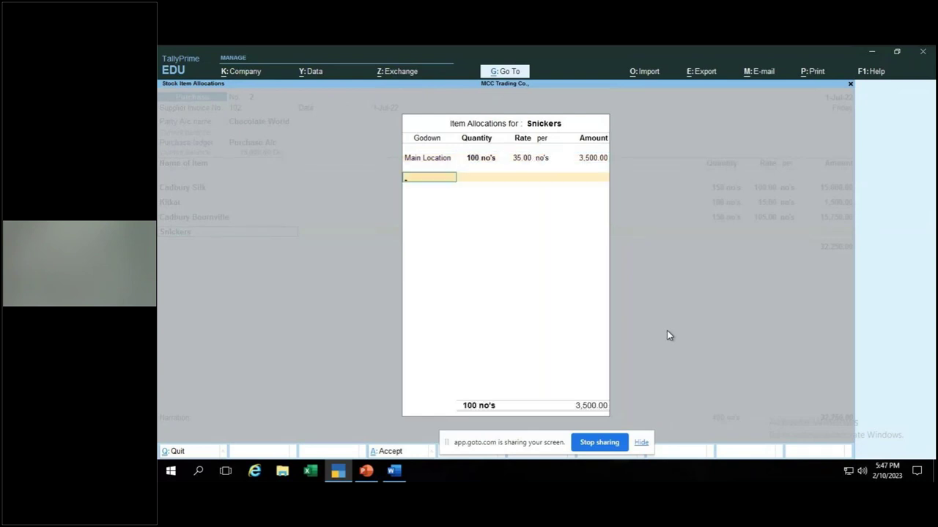
key("Return")
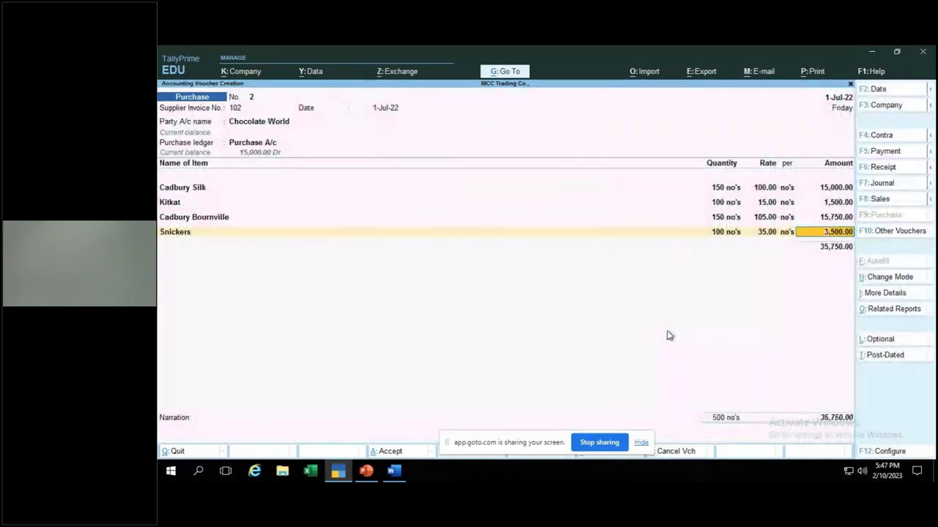
key("Return")
key("Return")
key("Return")
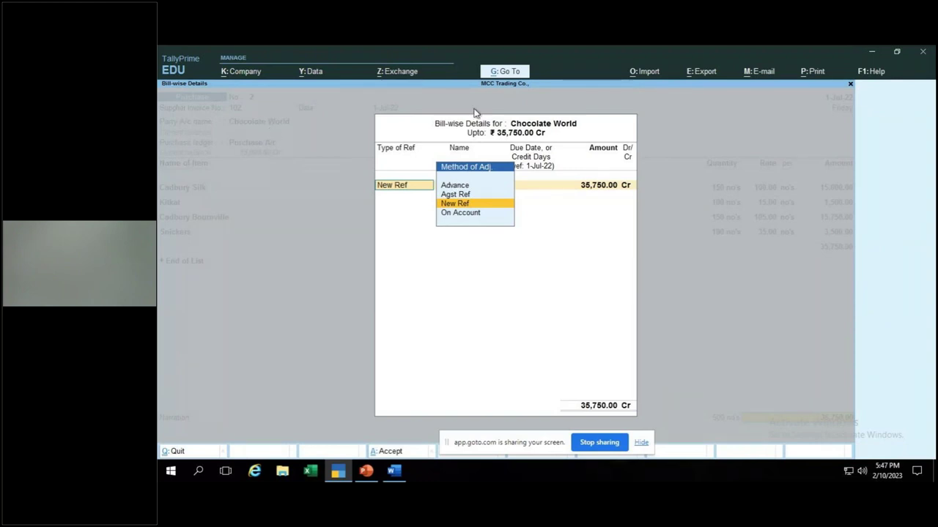
- Mark the bill as New Ref and add narration 'being chocolate purchased from Chocolate world on credit basis'
key("Return")
key("Return")
key("Return")
key("Return")
type("being c")
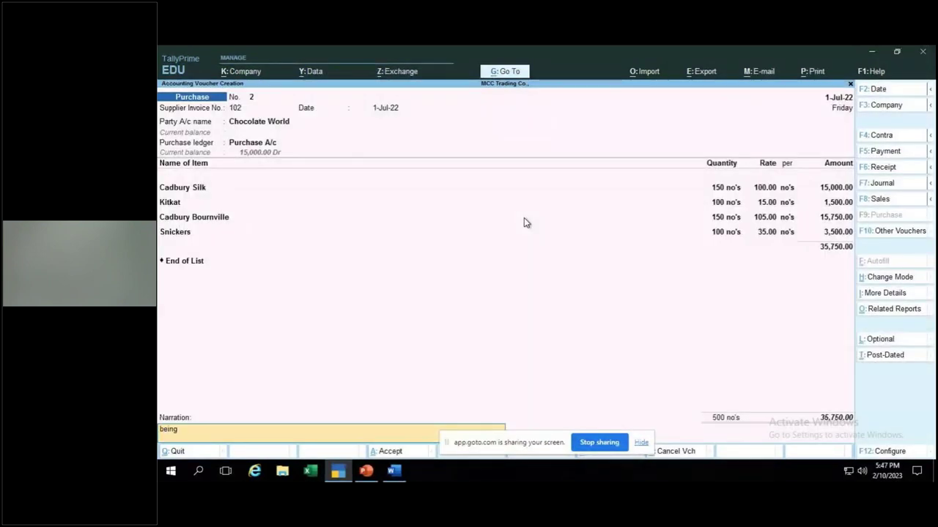
type("hocolate purchased from")
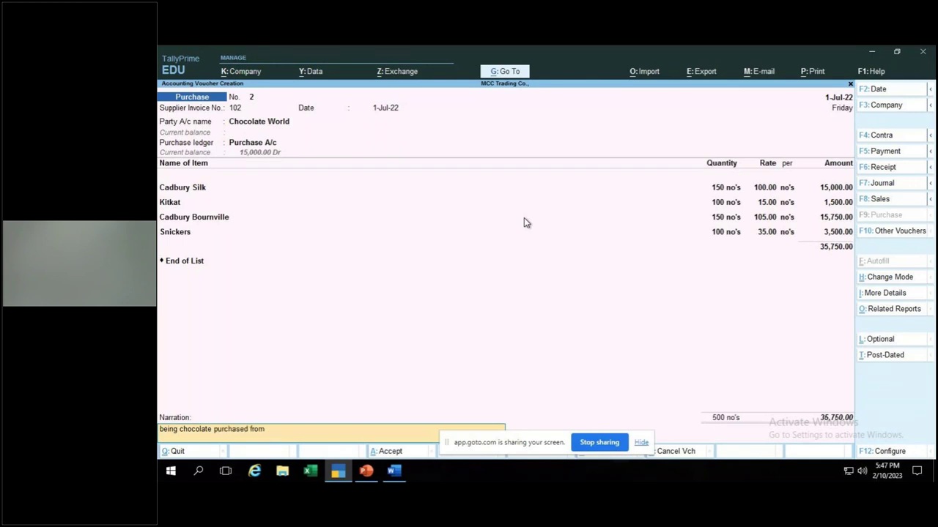
type(" Chocolate world on credit basis")
key("Return")
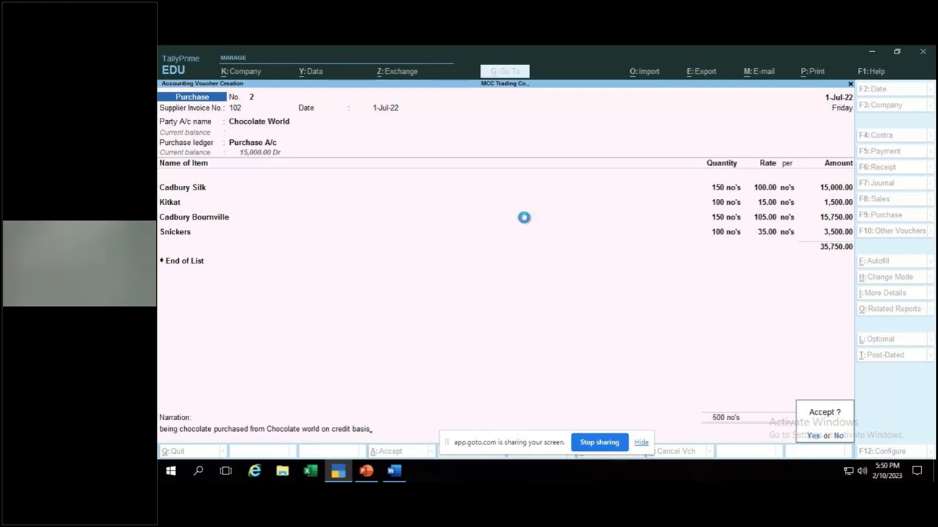
- Save purchase voucher 2 and review the Word assignment for the next purchase
key("y")
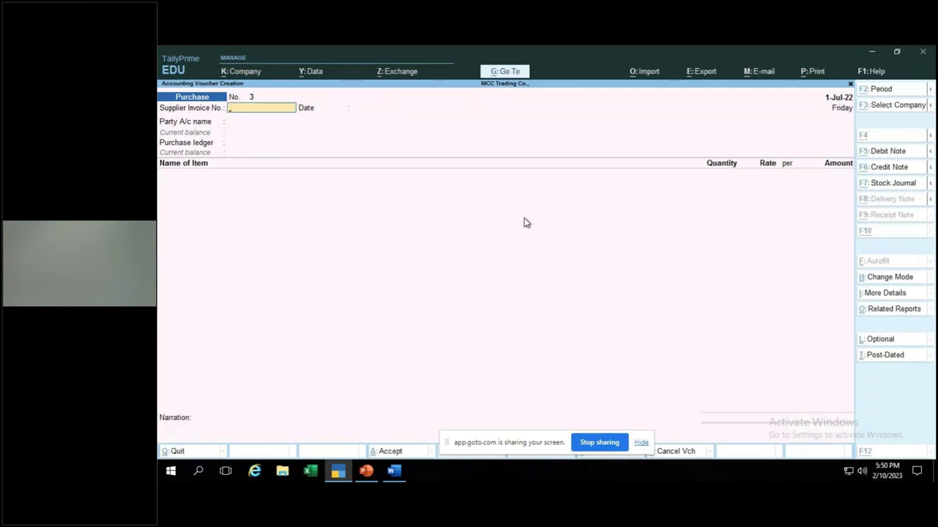
key("alt+Tab")
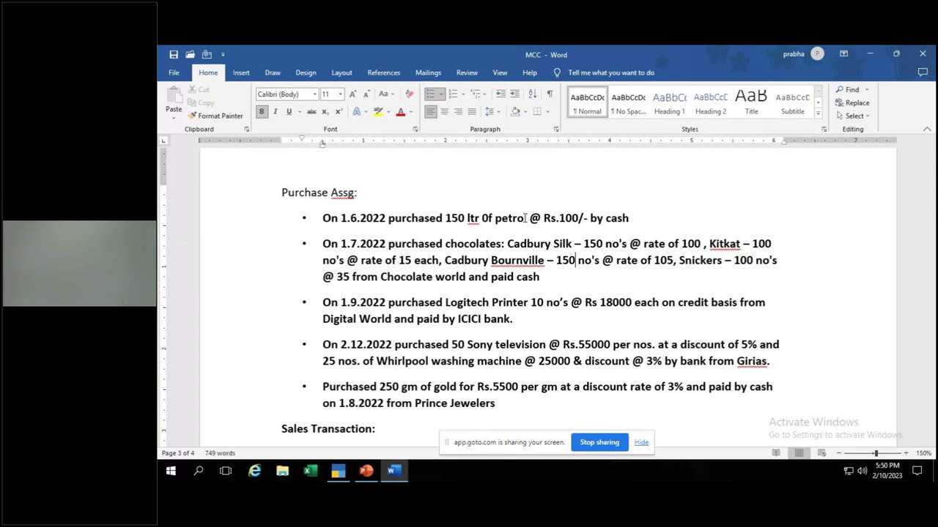
key("alt+Tab")
- Date purchase voucher 3 as 1-Sep-22 with supplier invoice 103, checking the supplier in Word
key("F2")
type("1.9")
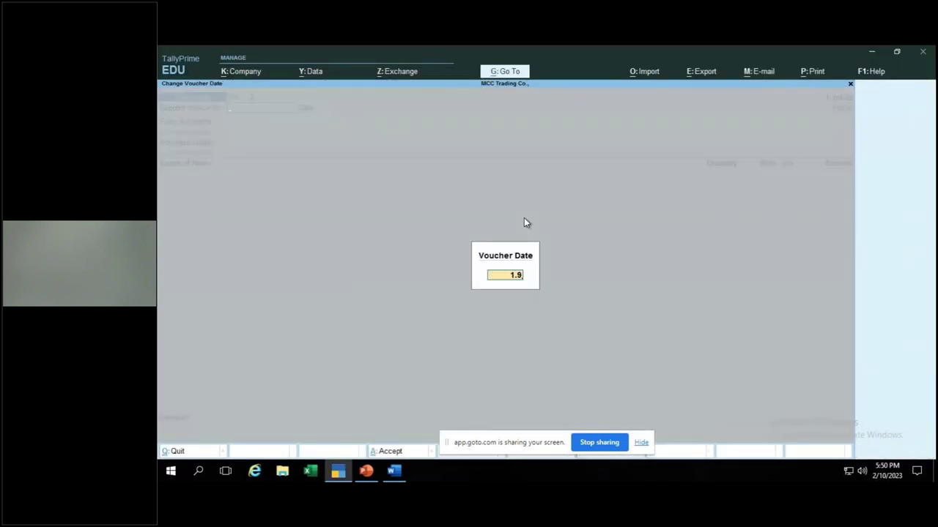
key("Return")
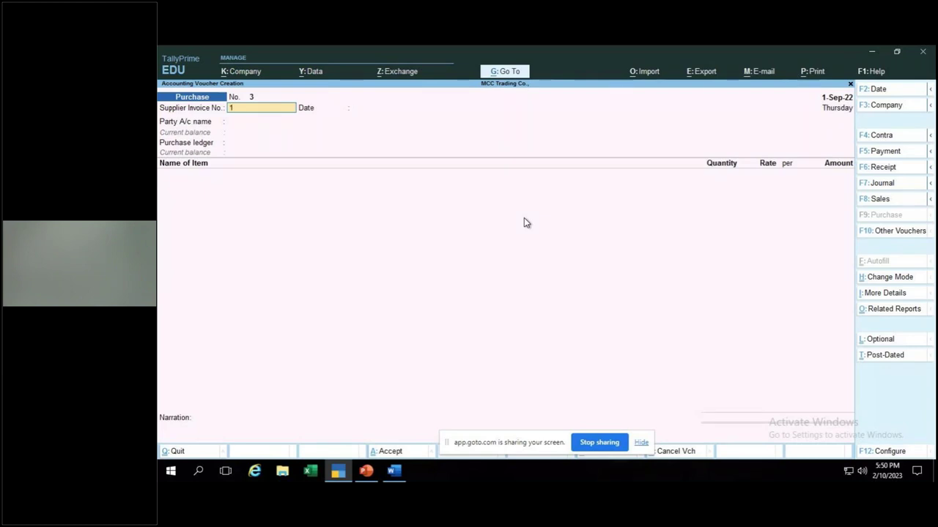
type("103")
key("Return")
key("Return")
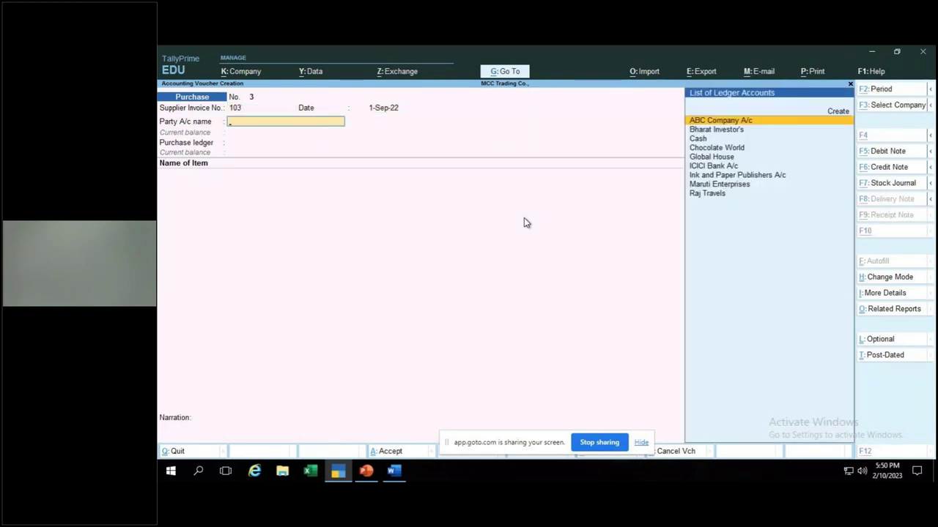
key("alt+Tab")
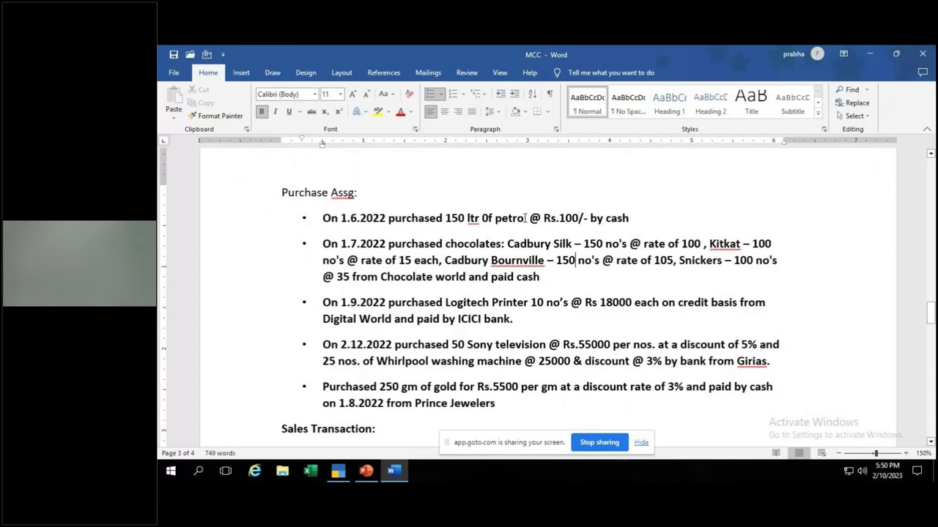
key("alt+Tab")
- Create the party ledger Digital World under Sundry Creditors and select Purchase A/c as the purchase ledger
key("alt+c")
type("Digit")
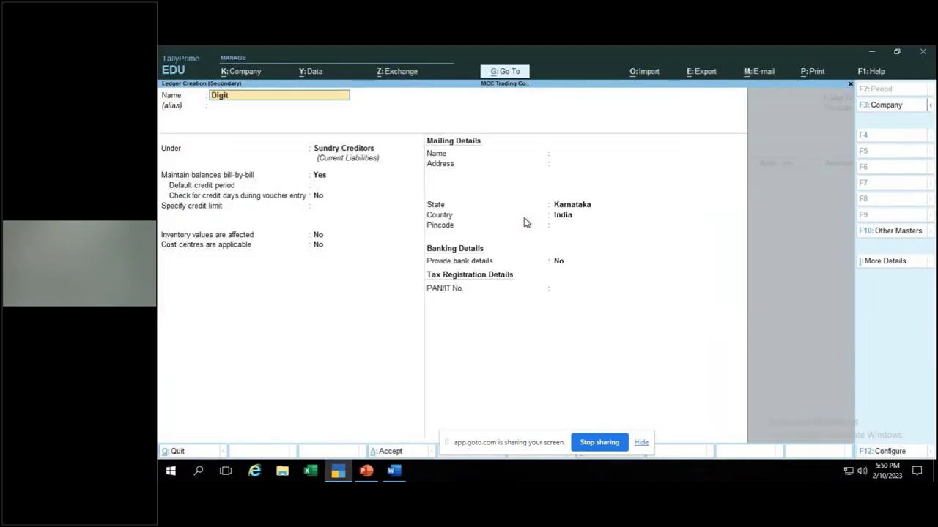
type("al World")
key("Return")
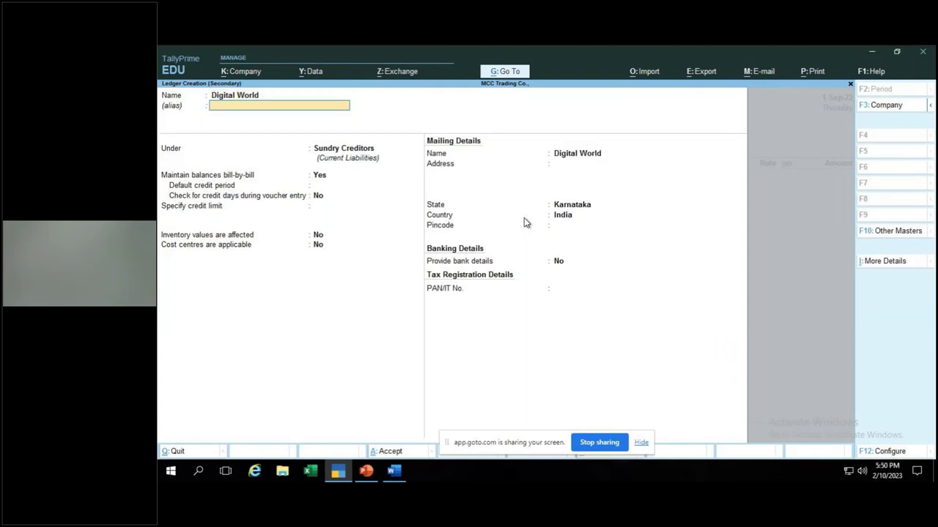
key("Return")
key("Return")
key("Return")
key("Return")
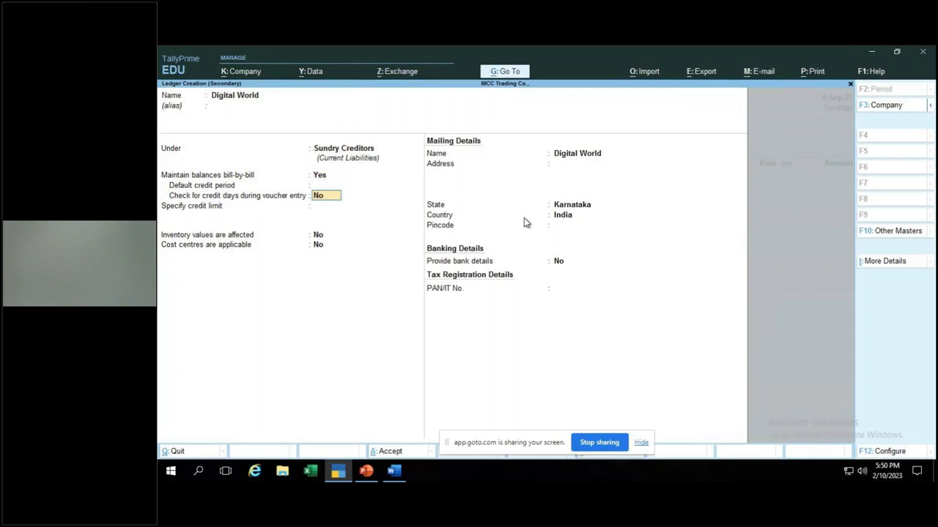
key("ctrl+a")
key("Return")
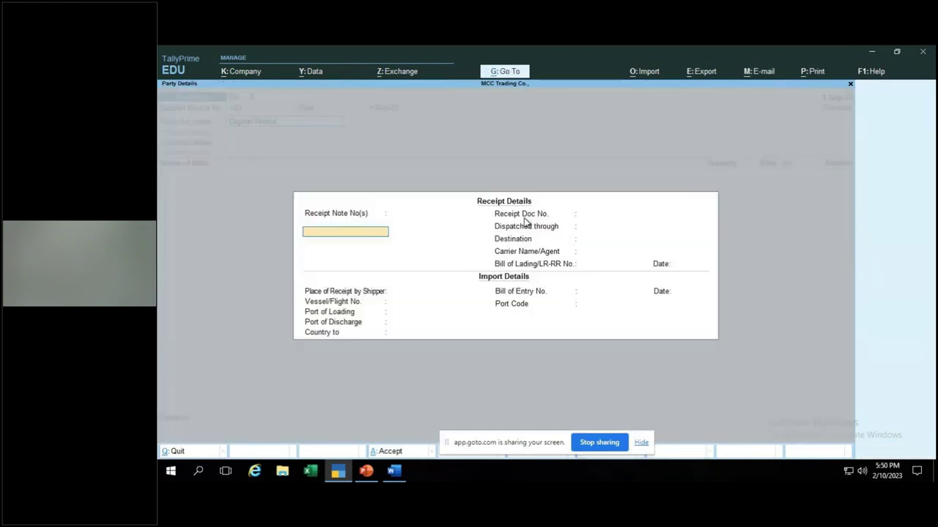
key("ctrl+a")
key("ctrl+a")
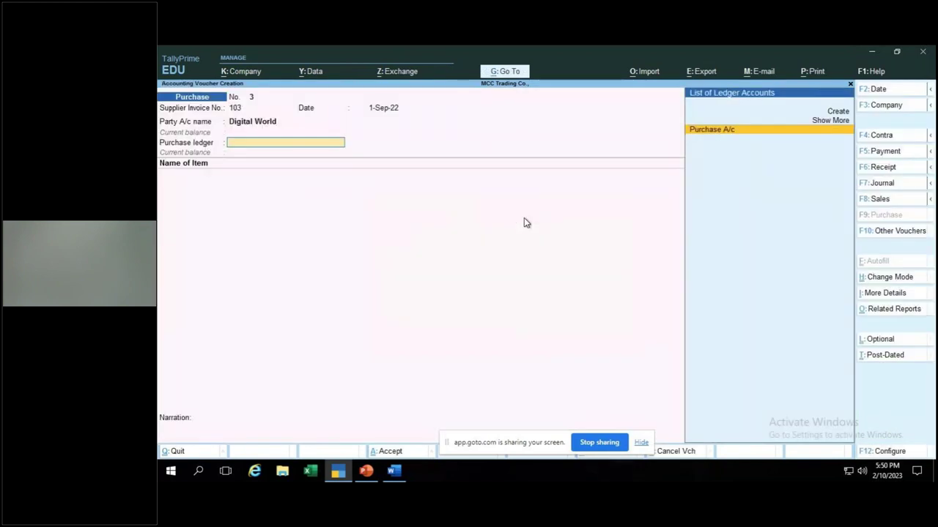
key("Return")
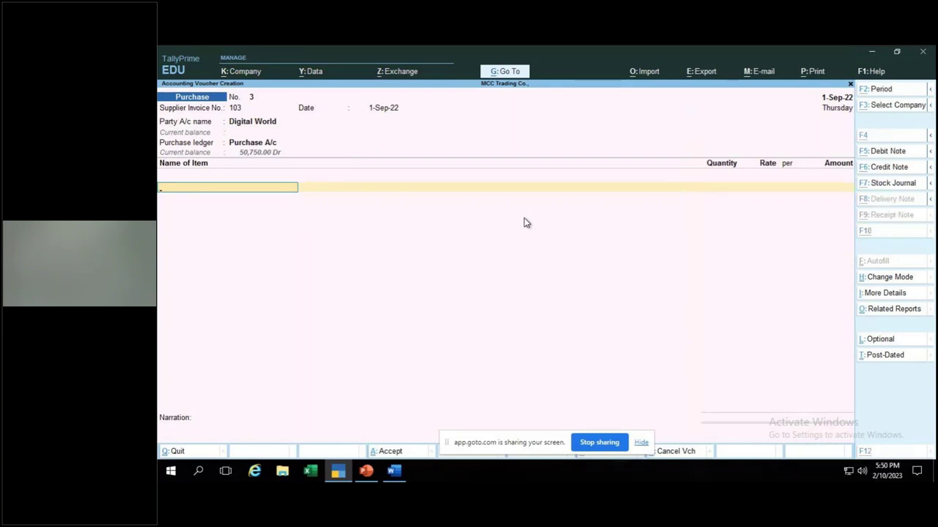
- Create stock item Logitech Printers with units no's and add it to voucher 3
key("alt+Tab")
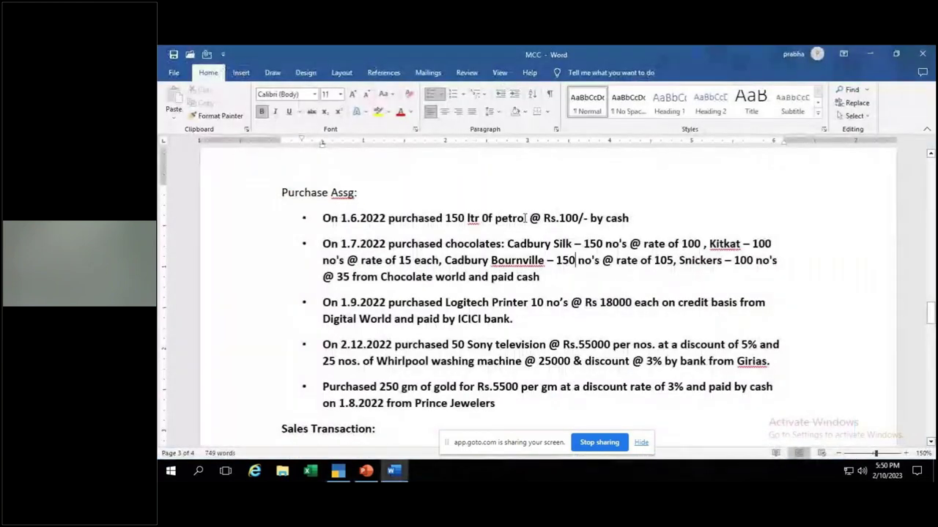
key("alt+Tab")
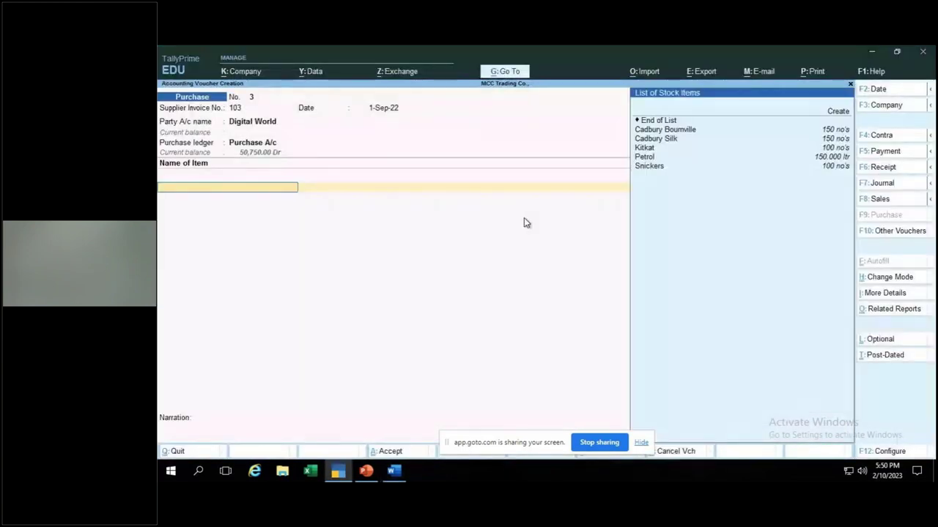
key("alt+c")
type("ogitech Printers")
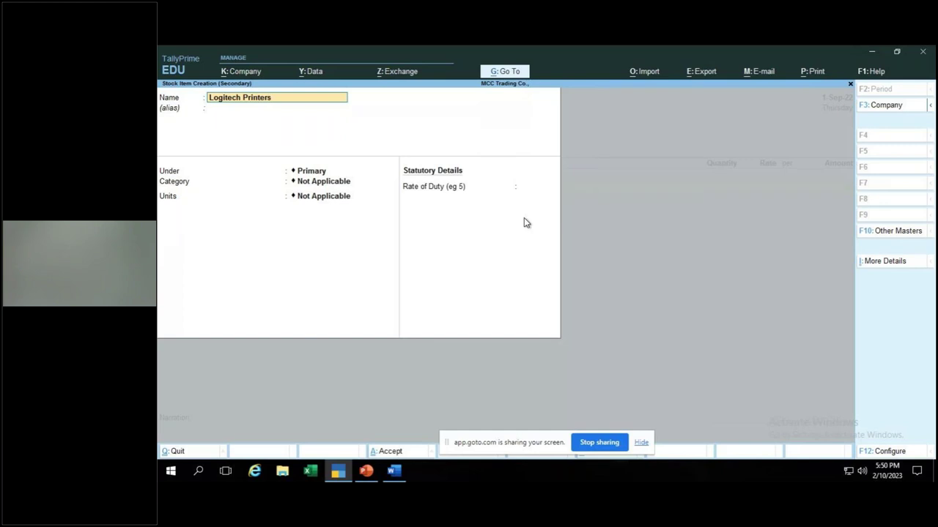
key("Return")
key("Return")
key("Return")
type("no")
key("Return")
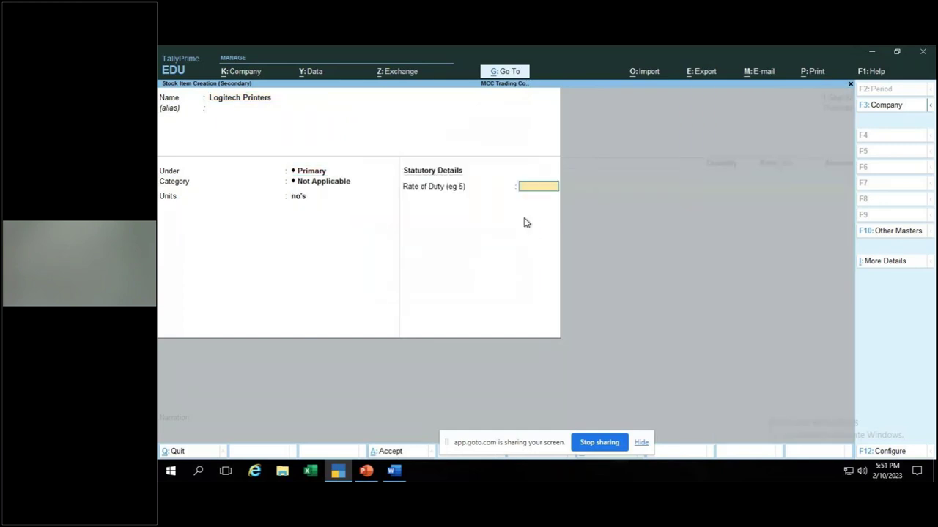
key("ctrl+a")
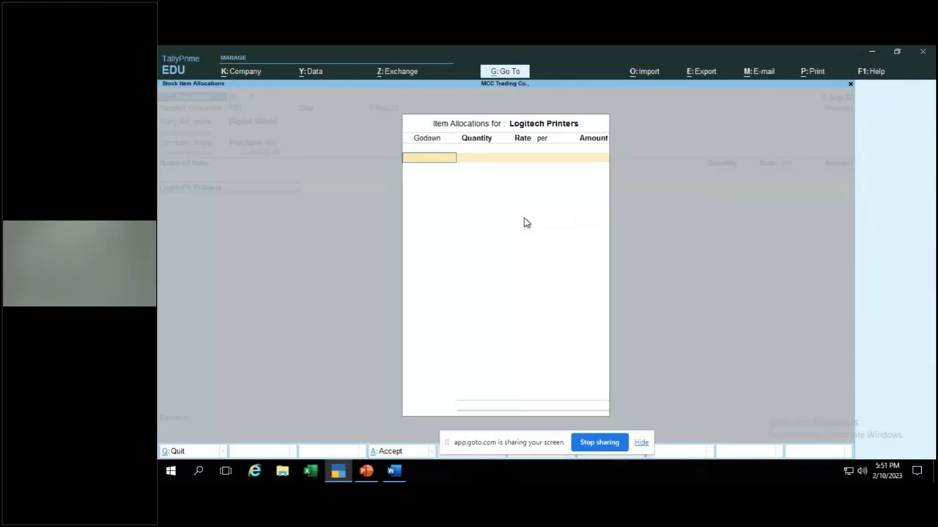
- Create the godown JP Nagar with address No 33, 4th Cross, JP Nagar, Bangalore
key("Up")
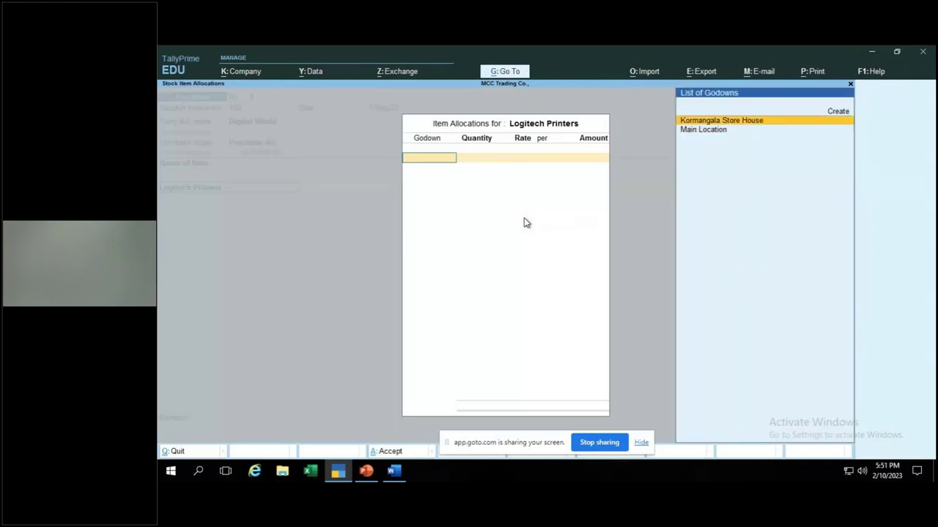
key("Up")
key("Return")
type("JP Nagara")
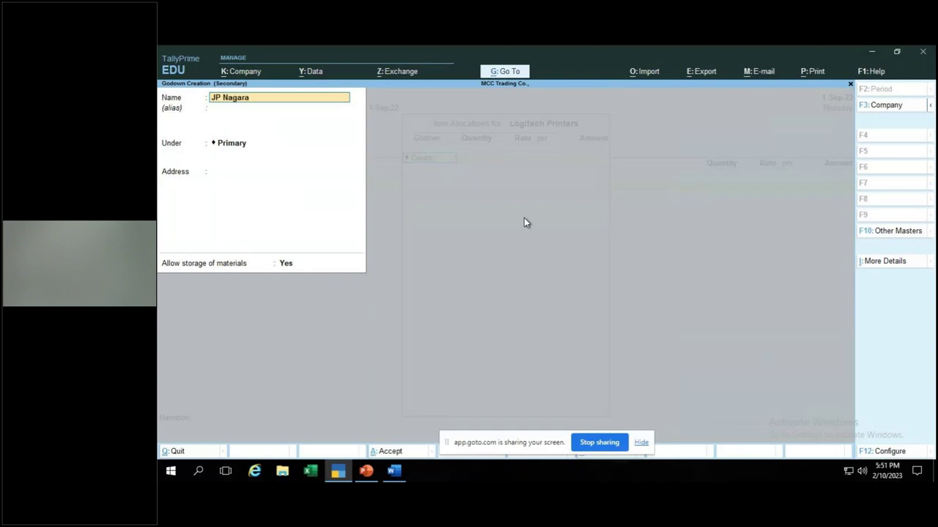
key("BackSpace")
key("Return")
key("Return")
type("No")
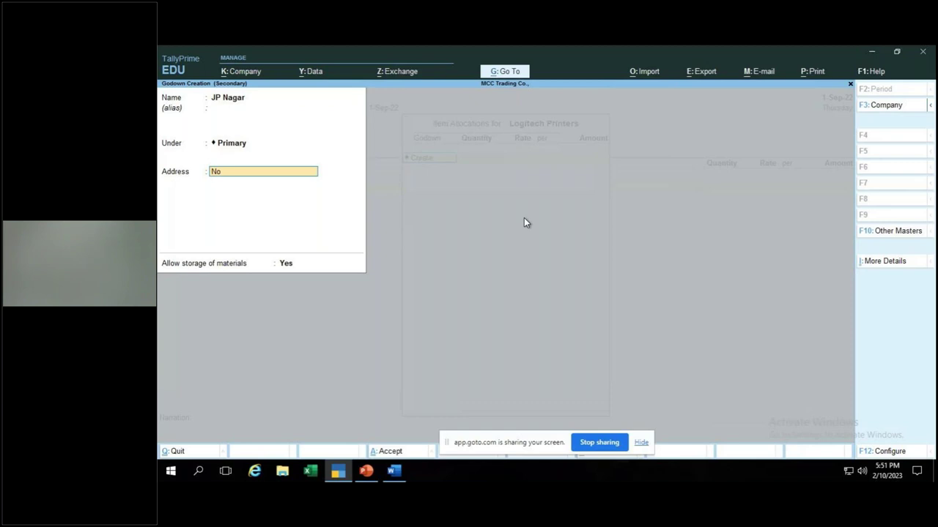
type(" Cross")
key("Return")
type("P")
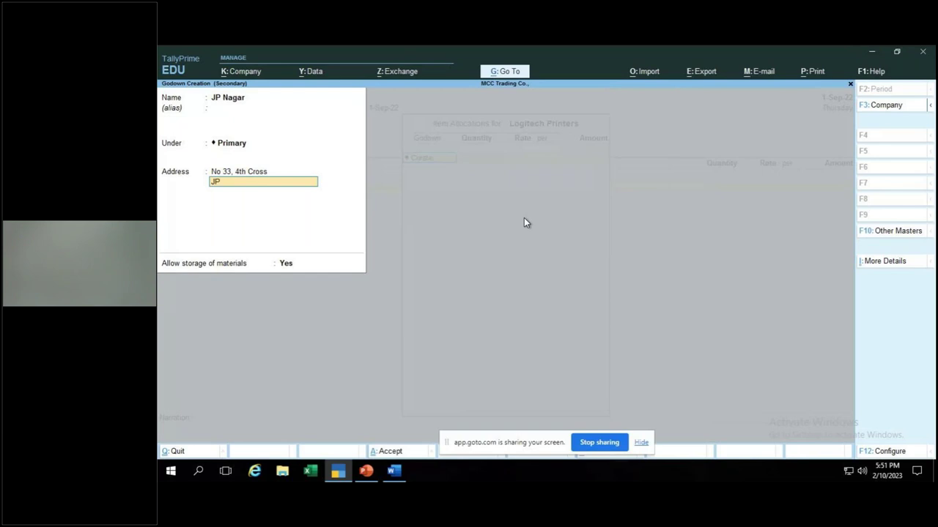
type(" Nagar")
key("Return")
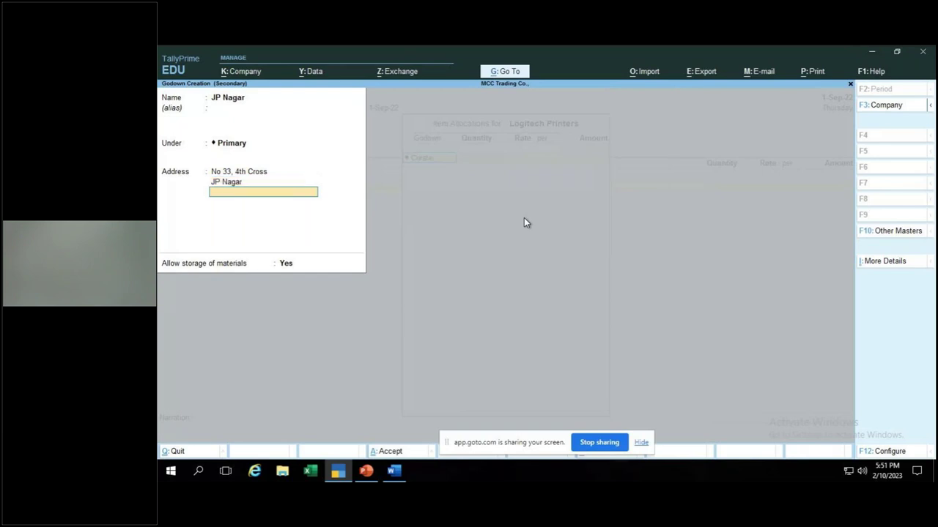
type("Bangalore")
key("Return")
key("Return")
key("Return")
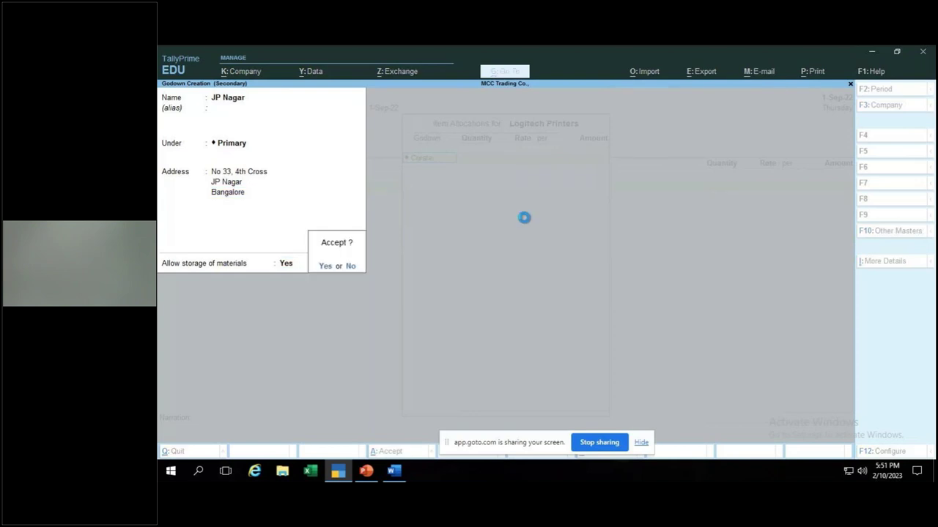
key("Return")
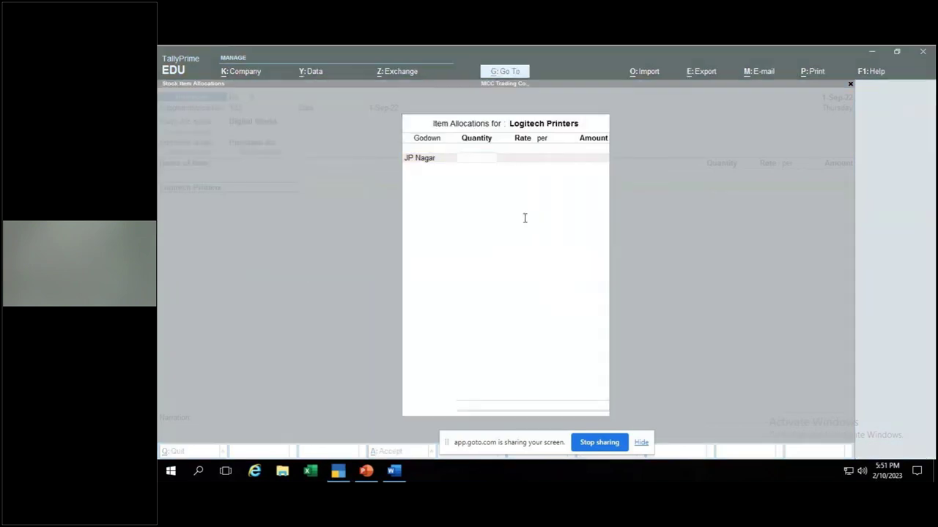
- Allocate 10 Logitech Printers at 18,000 each to JP Nagar, totalling 1,80,000
key("alt+Tab")
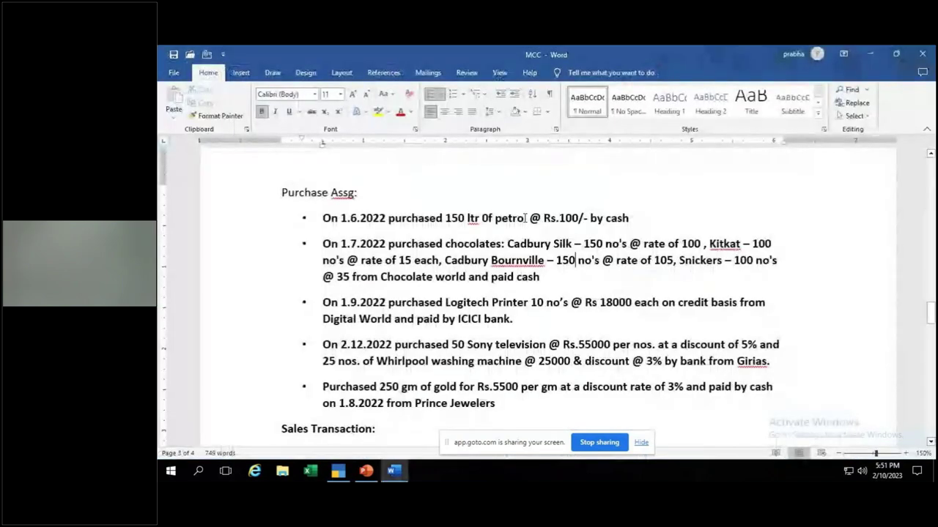
key("alt+Tab")
key("Return")
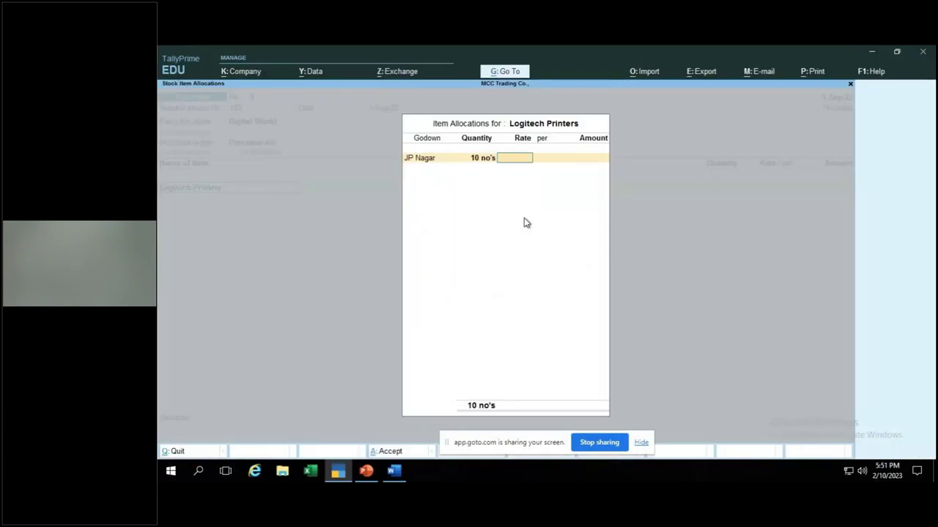
type("8000")
key("Return")
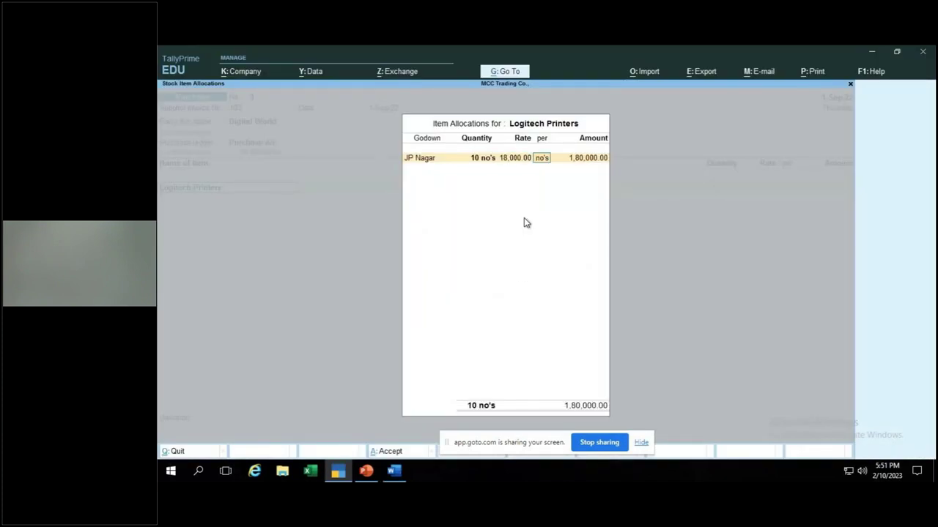
key("Return")
key("Return")
key("Return")
left_click(523, 218)
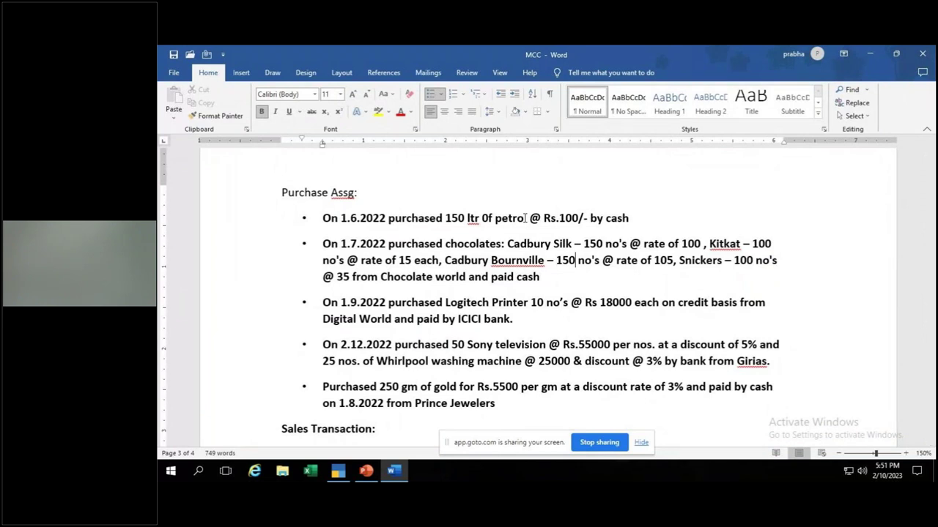
key("alt+Tab")
key("Return")
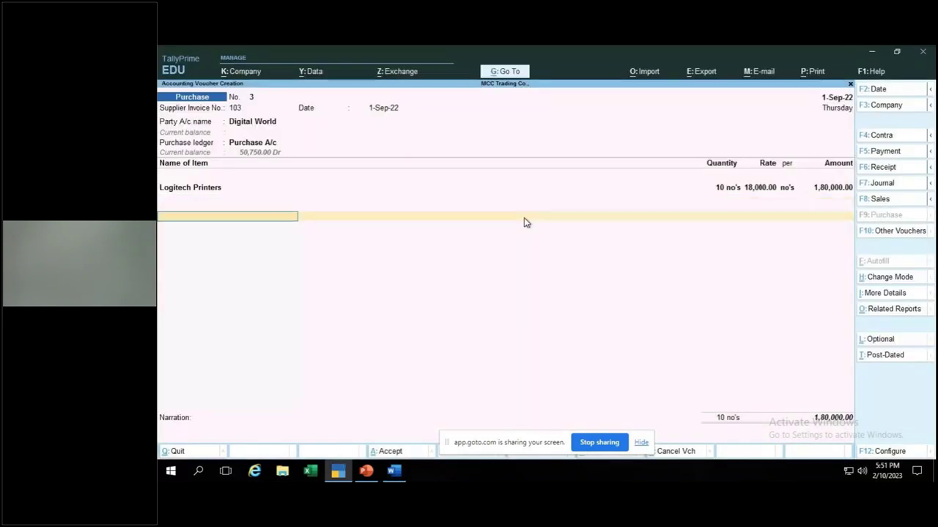
- Record New Ref 103 for 1,80,000, add narration 'being Printers purchased', and save voucher 3
key("Return")
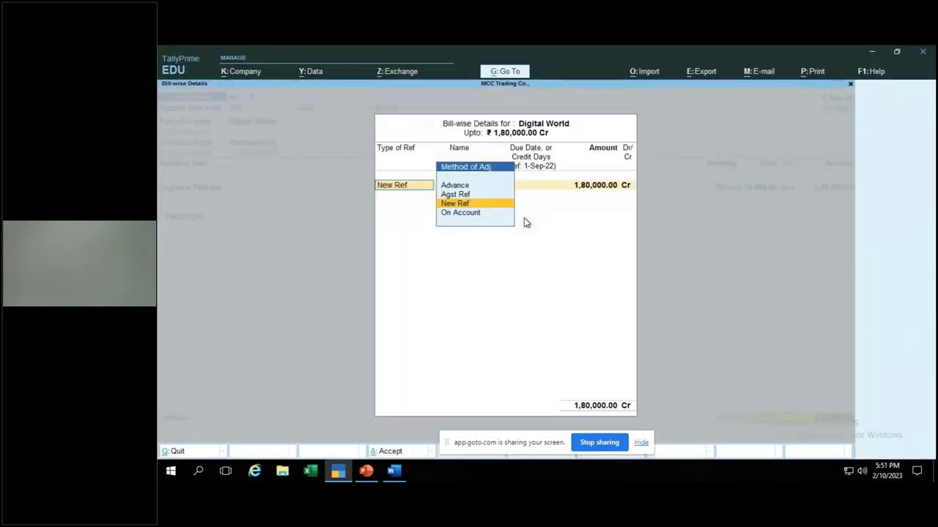
key("Return")
key("Return")
key("Return")
key("Return")
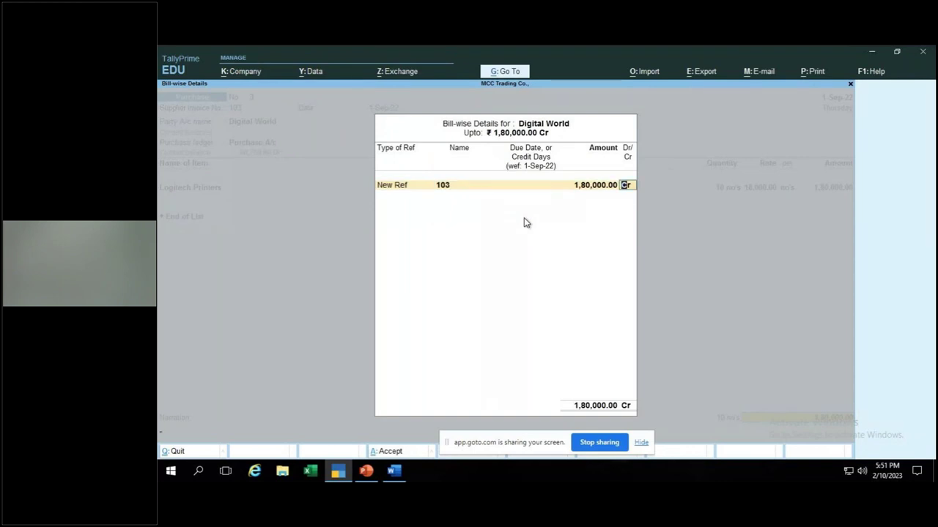
key("Return")
type("being")
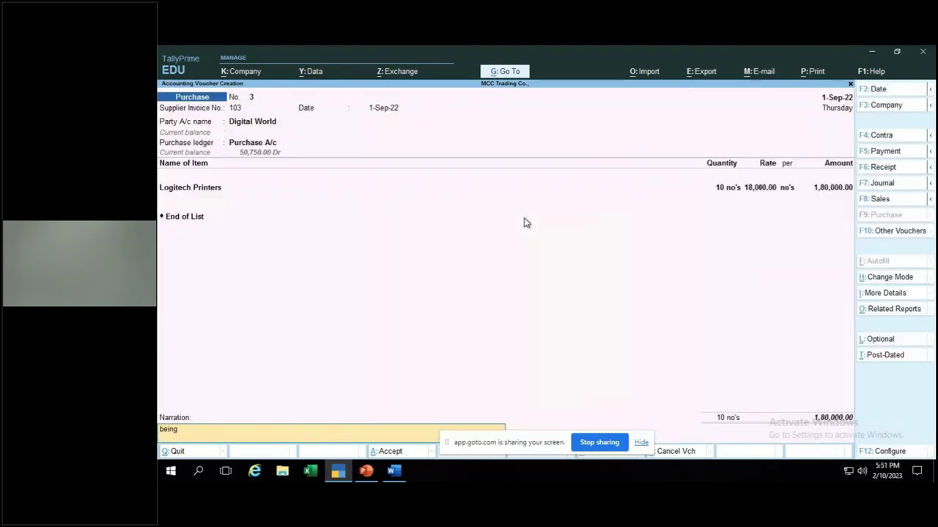
type(" Printers purchased")
key("Return")
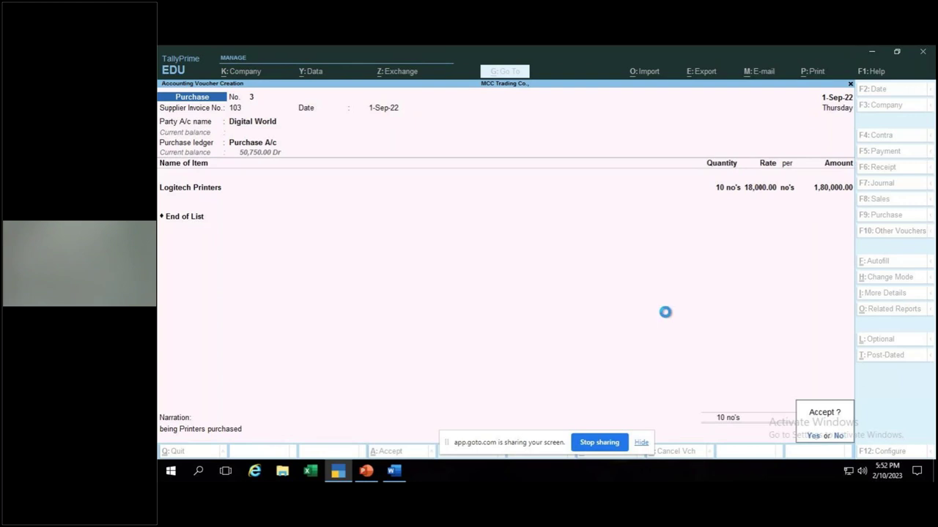
key("Return")
- Review the next purchase in the Word assignment list and return to TallyPrime
key("alt+Tab")
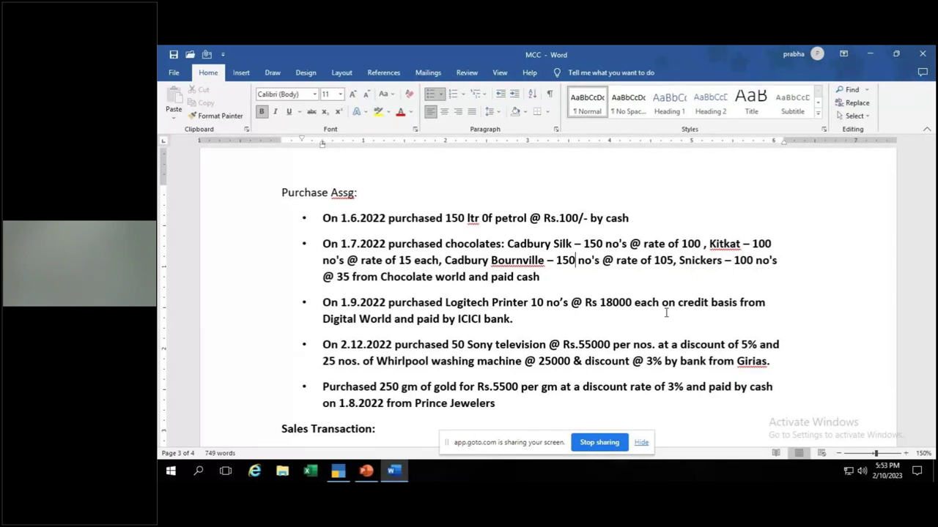
key("alt+Tab")
- Date purchase voucher 4 as 2-Dec-22 with supplier invoice 104
key("F2")
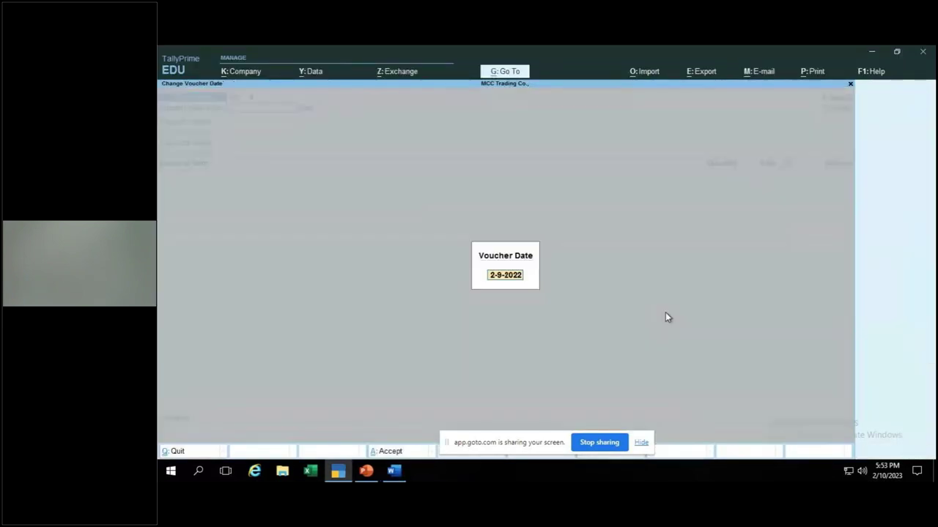
type("2.12")
key("Return")
type("104")
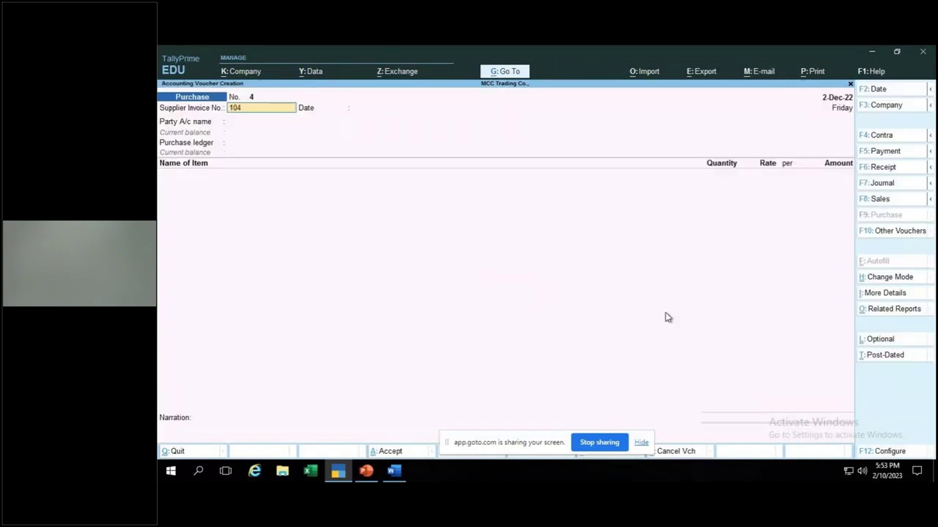
key("Return")
key("Return")
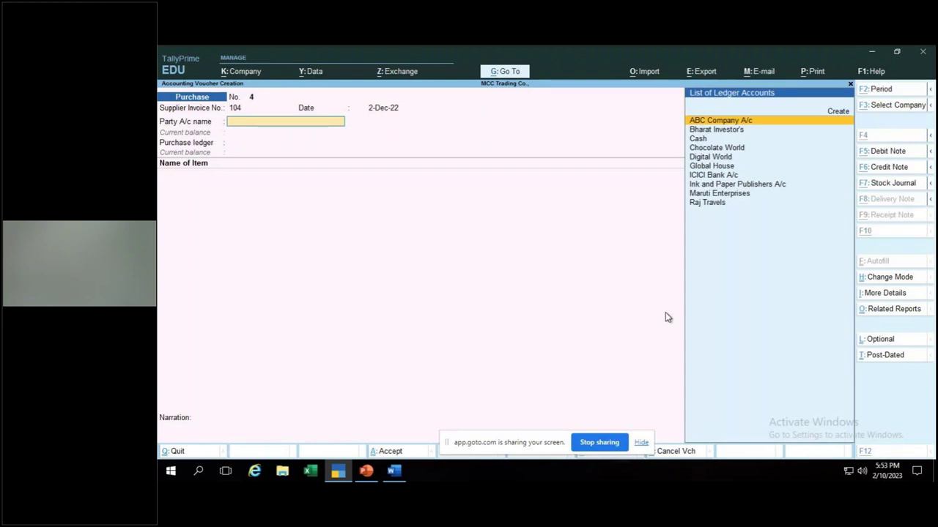
- Create the Girias party ledger under Sundry Creditors and select Purchase A/c as the purchase ledger
key("alt+Tab")
key("alt+Tab")
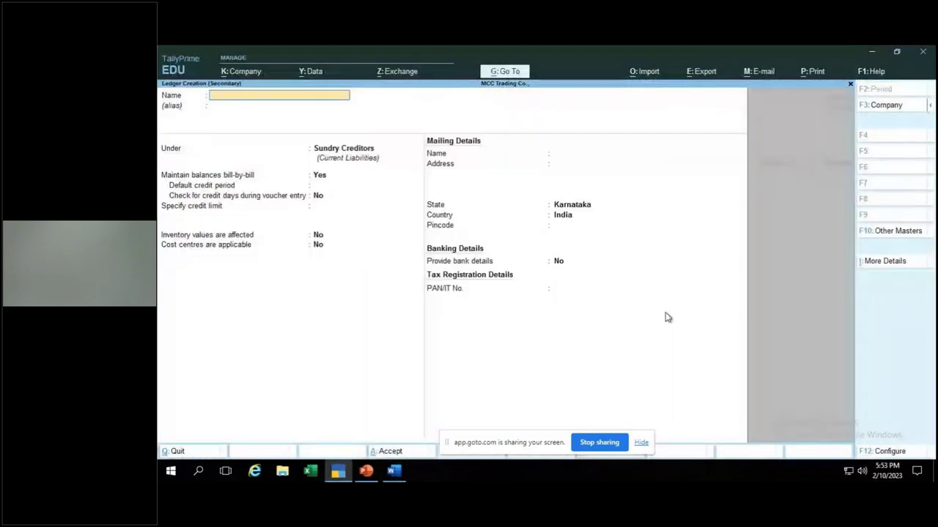
type("Giria")
type("s")
key("Return")
key("Return")
key("Return")
key("Return")
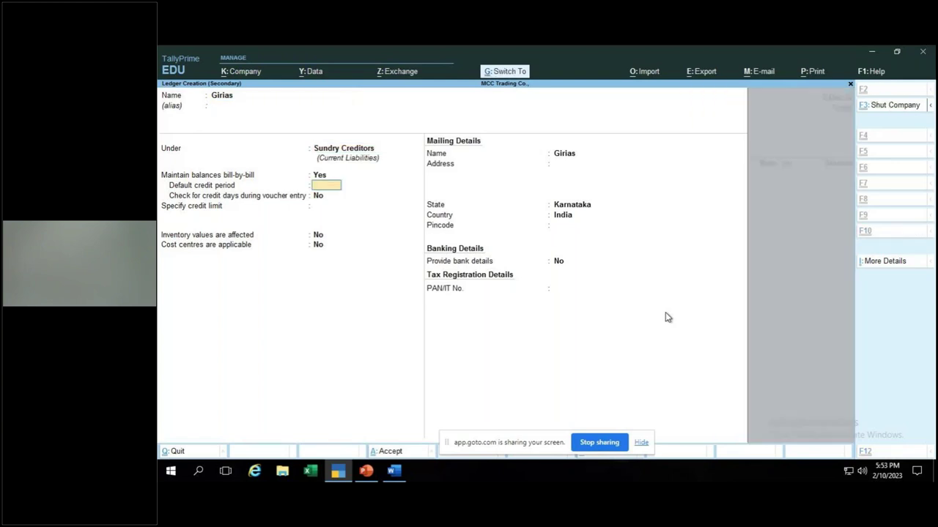
key("ctrl+a")
key("Return")
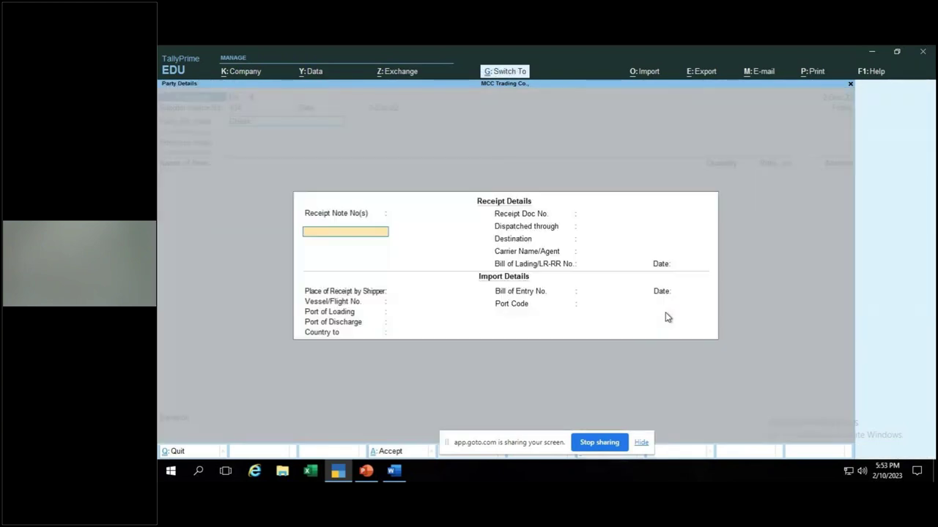
key("Escape")
key("ctrl+a")
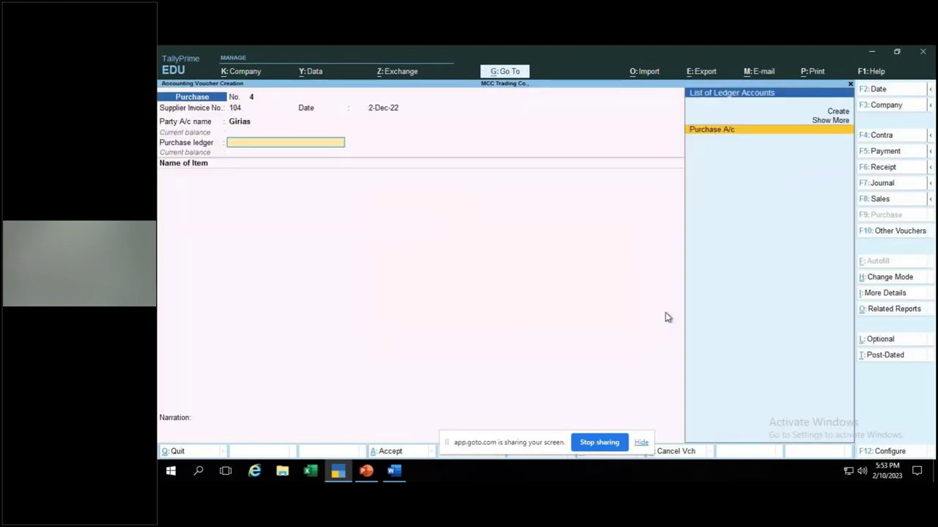
key("Return")
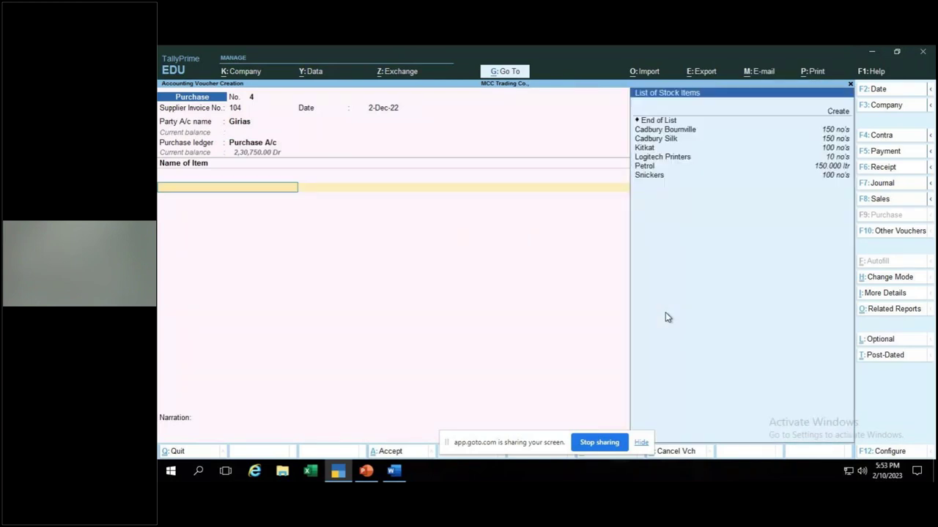
key("alt+Tab")
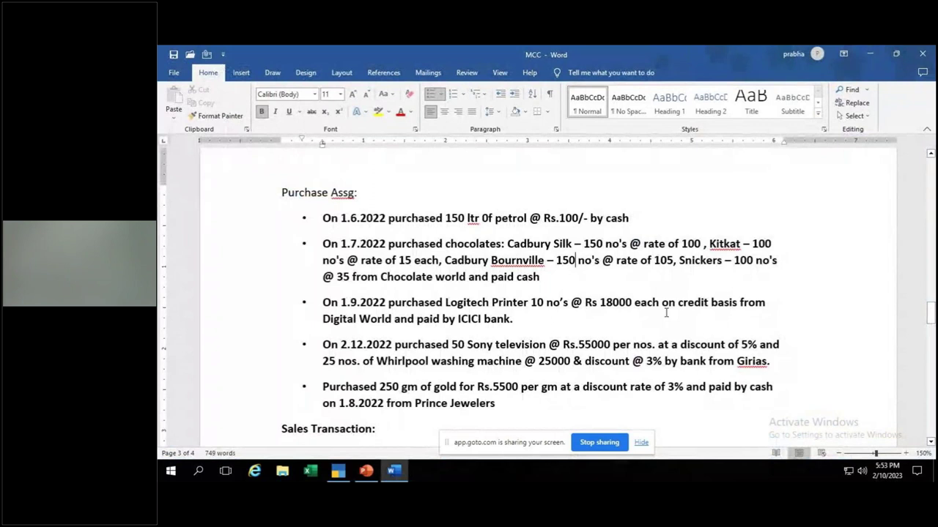
key("alt+Tab")
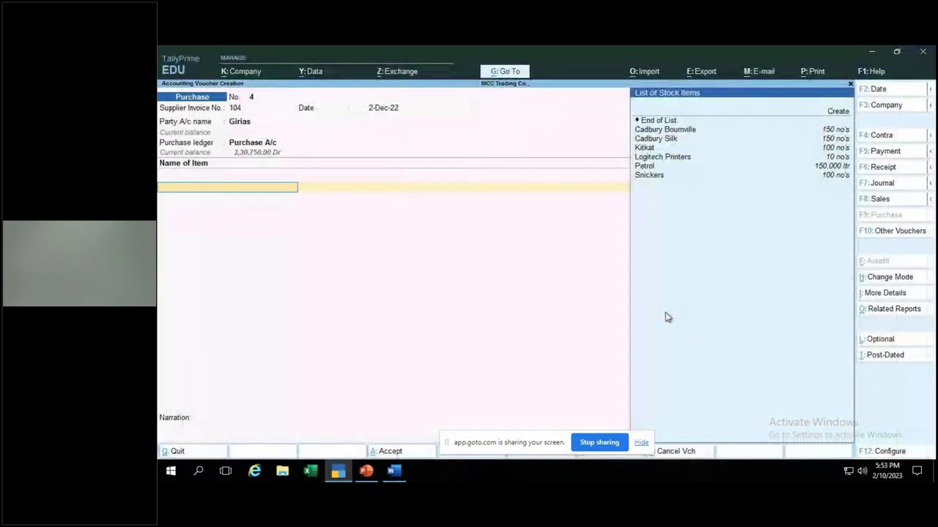
key("alt+c")
- Create stock item Sony Television with units no's and allocate it to the JP Nagar godown
type("Sony")
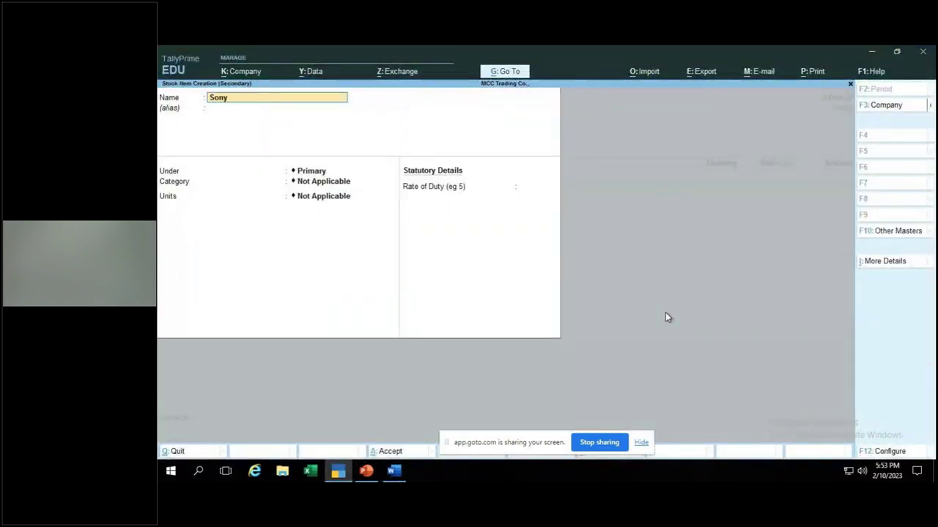
type(" Televisio")
type("n")
key("Return")
key("Return")
type("n")
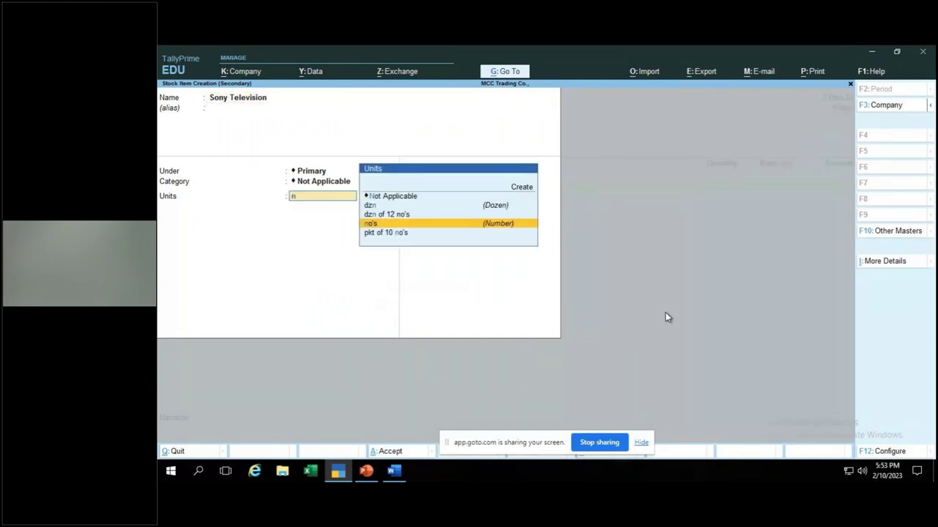
key("Return")
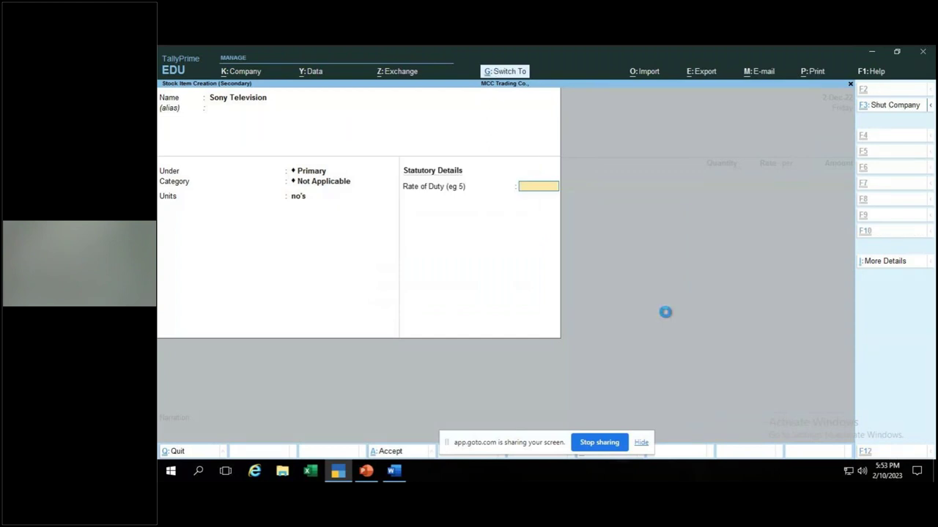
key("Return")
key("Down")
key("Return")
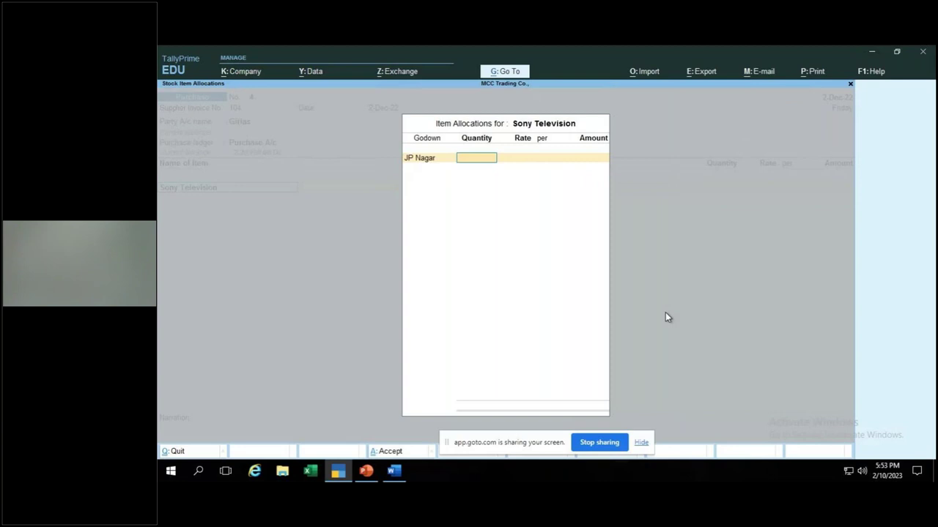
- Enter 50 Sony Televisions at 55,000 each, totalling 27,50,000
key("alt+Tab")
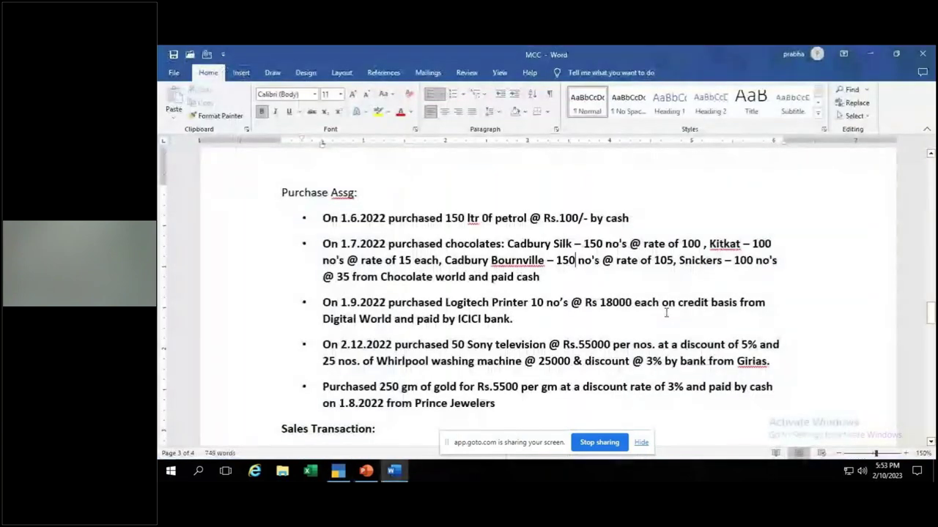
key("alt+Tab")
type("50")
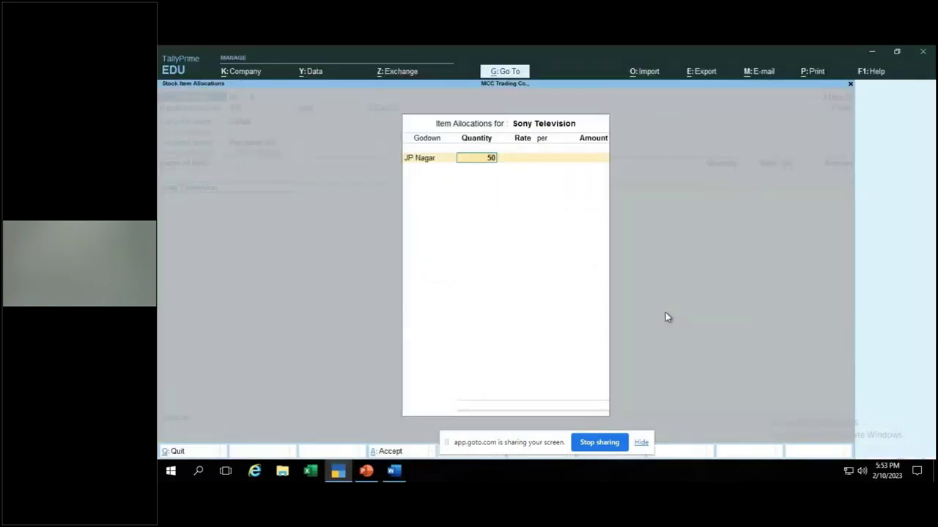
key("Return")
type("55,000")
key("Return")
key("Return")
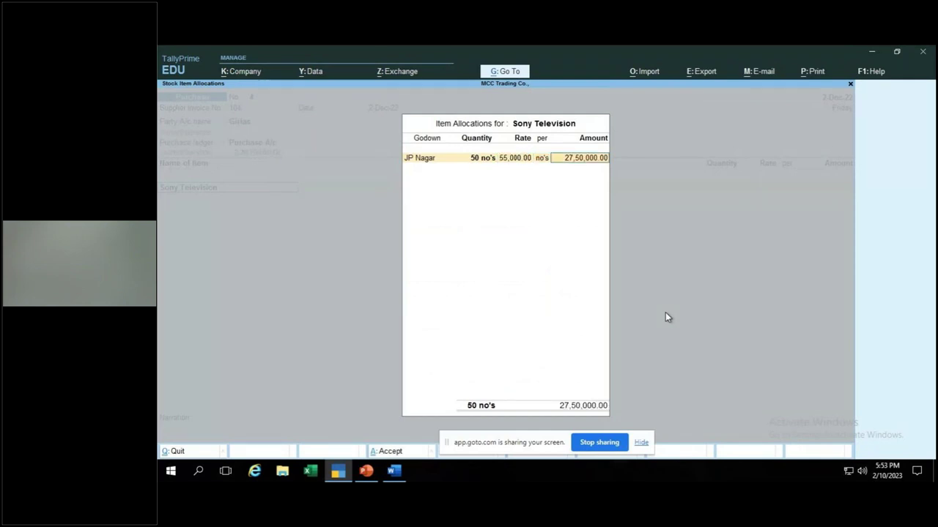
key("Return")
key("Return")
key("alt+Tab")
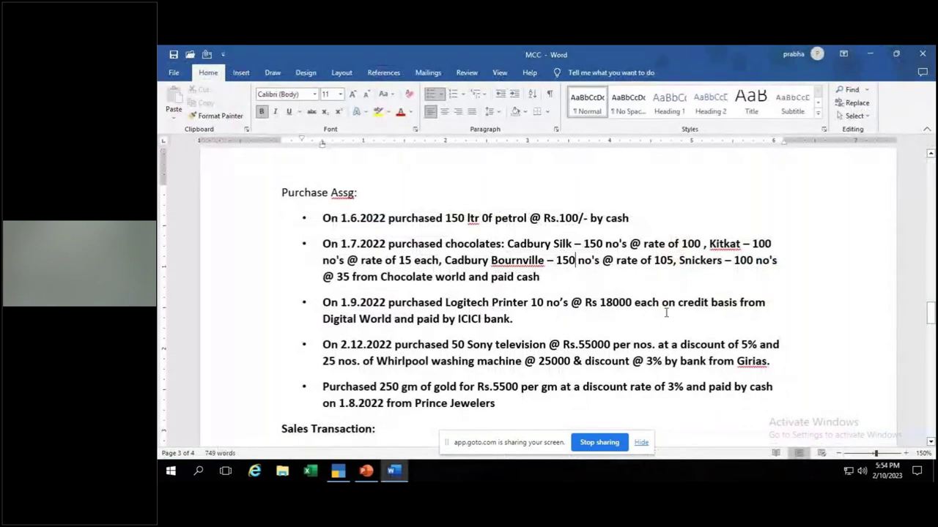
key("alt+Tab")
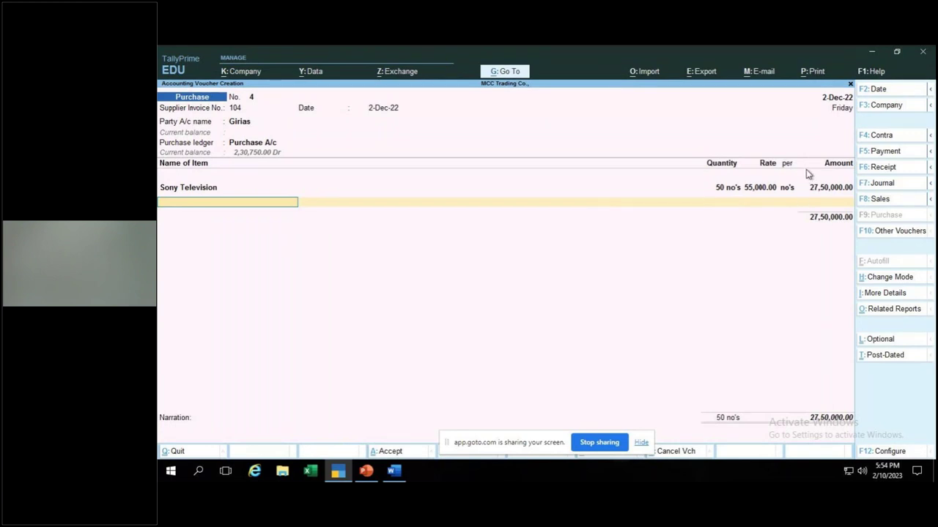
key("BackSpace")
key("BackSpace")
key("BackSpace")
key("BackSpace")
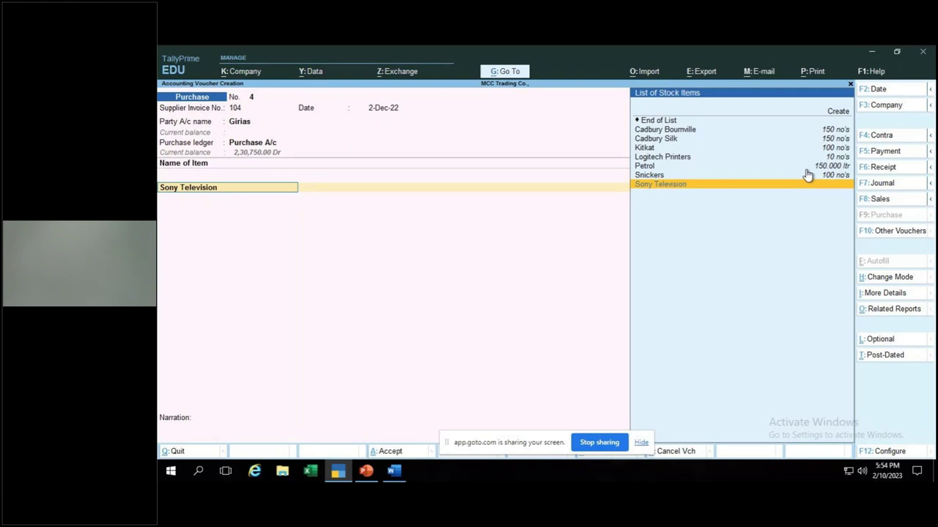
key("F11")
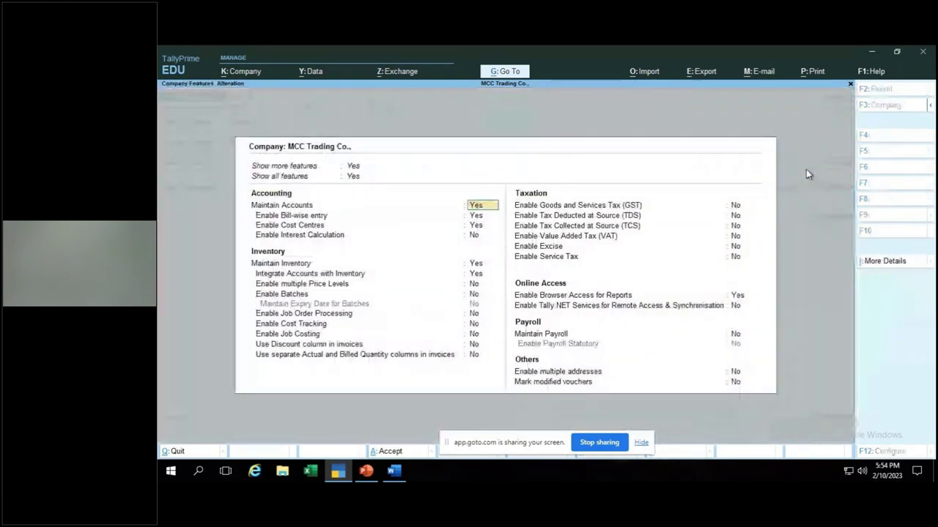
- Set 'Use Discount column in invoices' to Yes in the company features
key("Down")
key("Down")
key("Down")
key("Down")
key("Down")
key("Down")
key("Down")
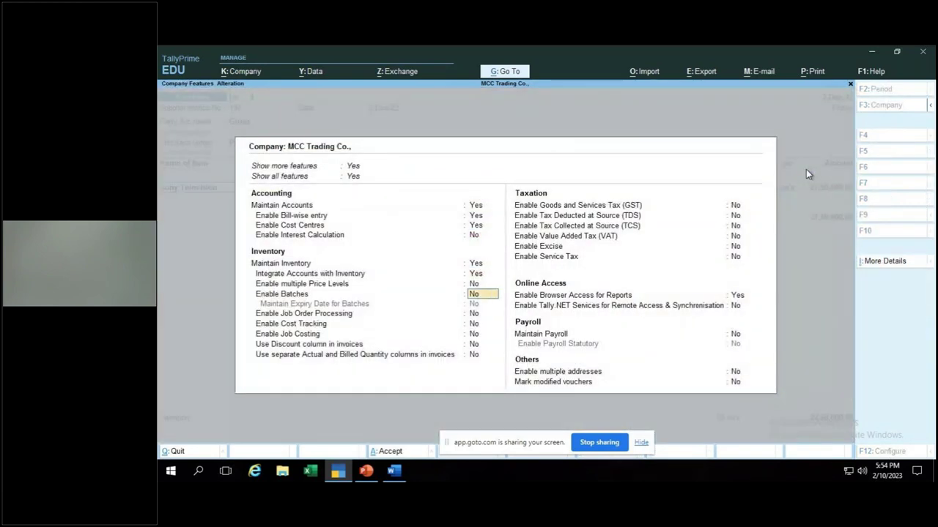
key("Down")
key("Down")
key("Down")
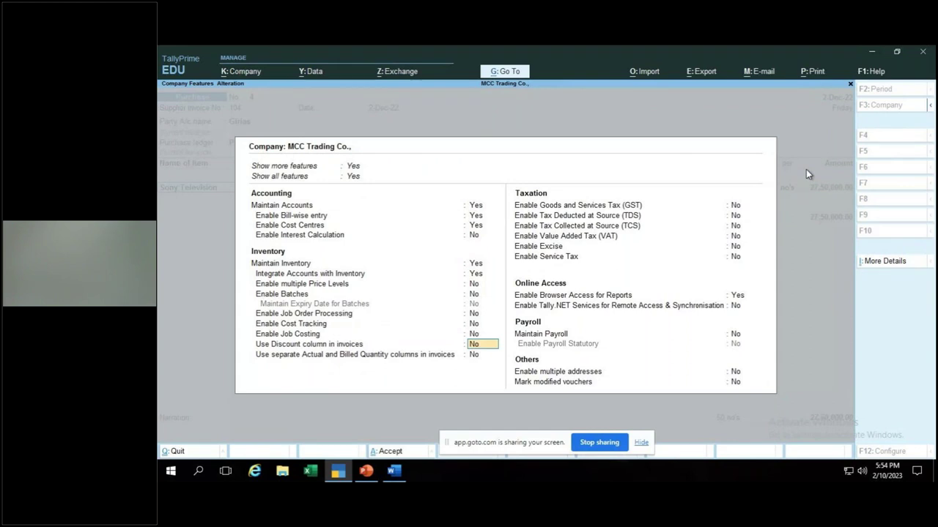
type("y")
key("Return")
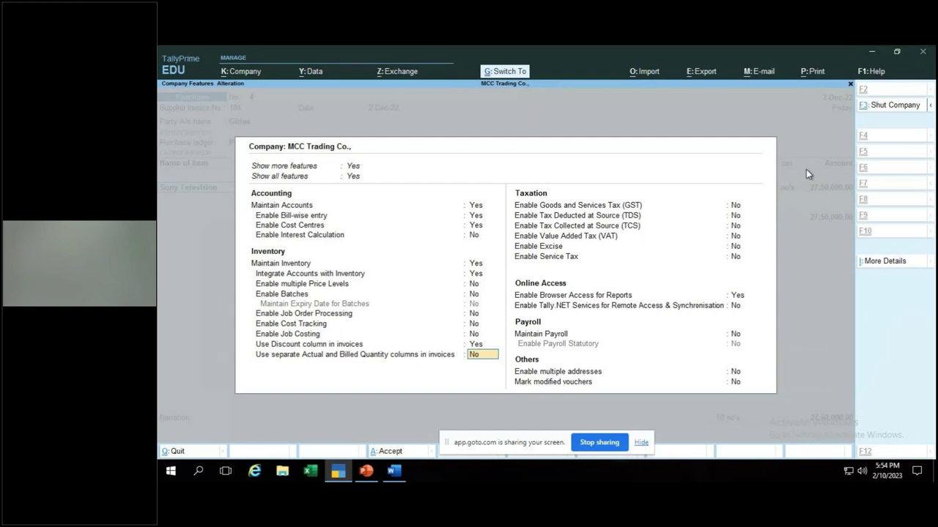
key("ctrl+a")
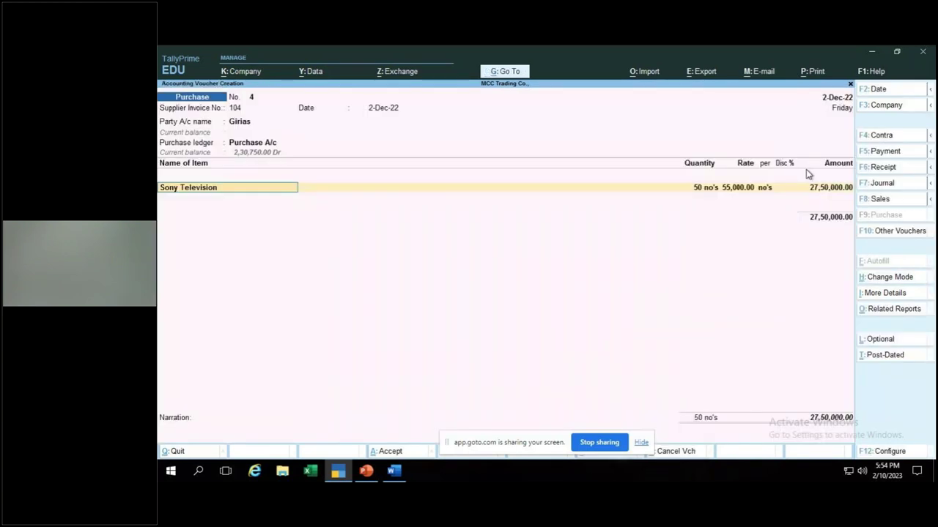
- Give Sony Television a 5% discount, reducing its amount to 26,12,500
key("alt+Tab")
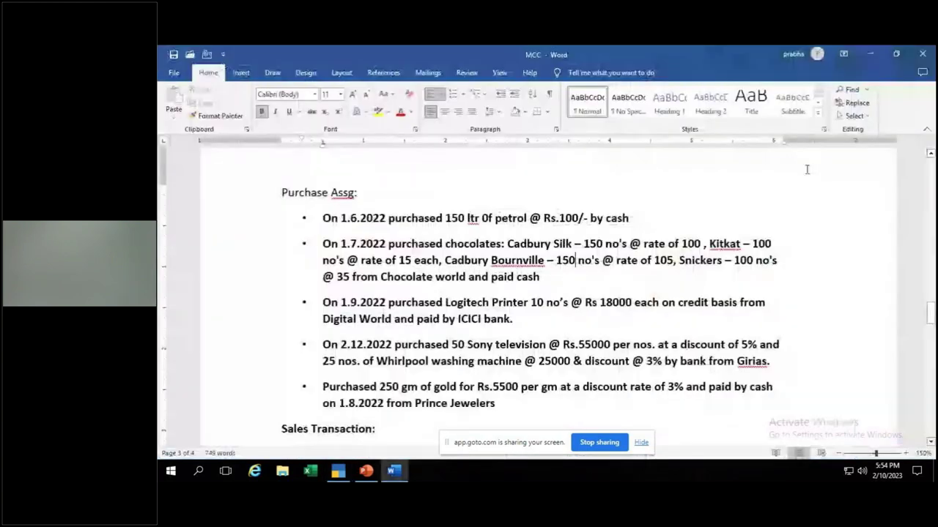
key("alt+Tab")
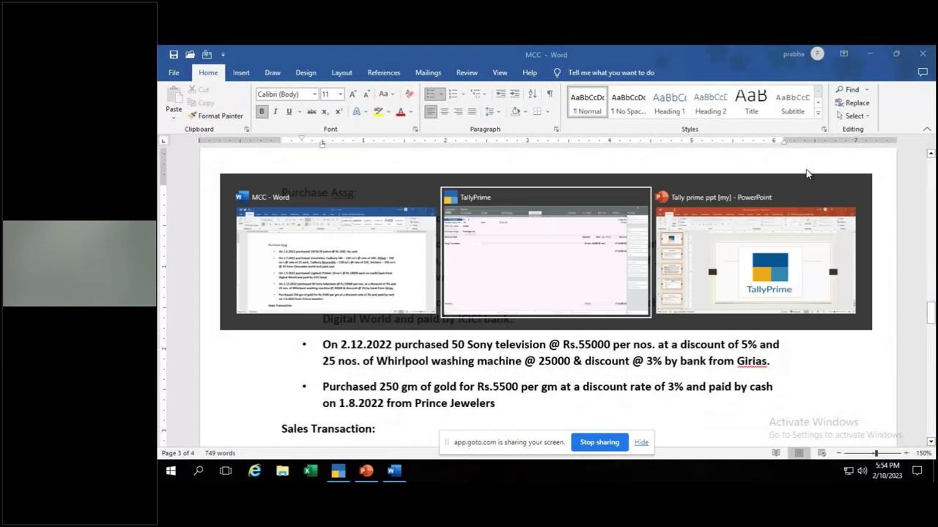
key("Return")
key("Return")
key("Return")
key("Return")
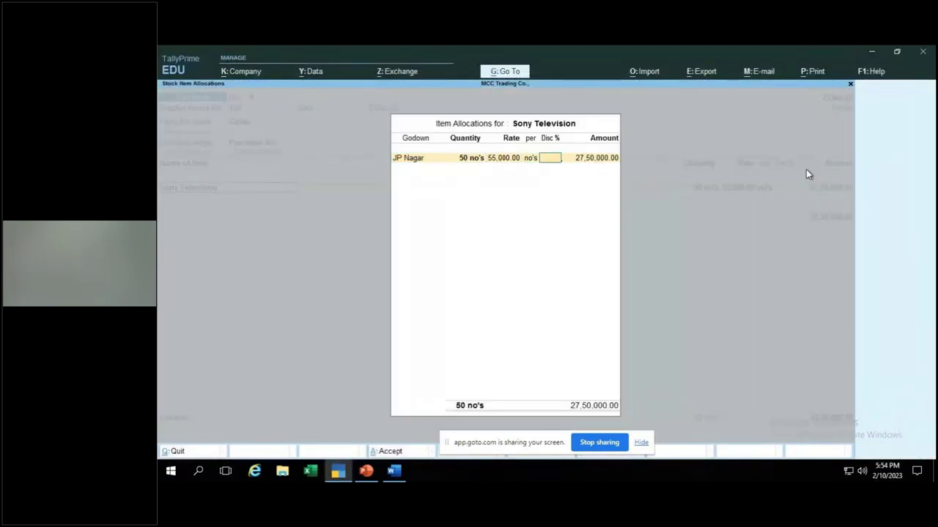
type("5")
key("Return")
key("Return")
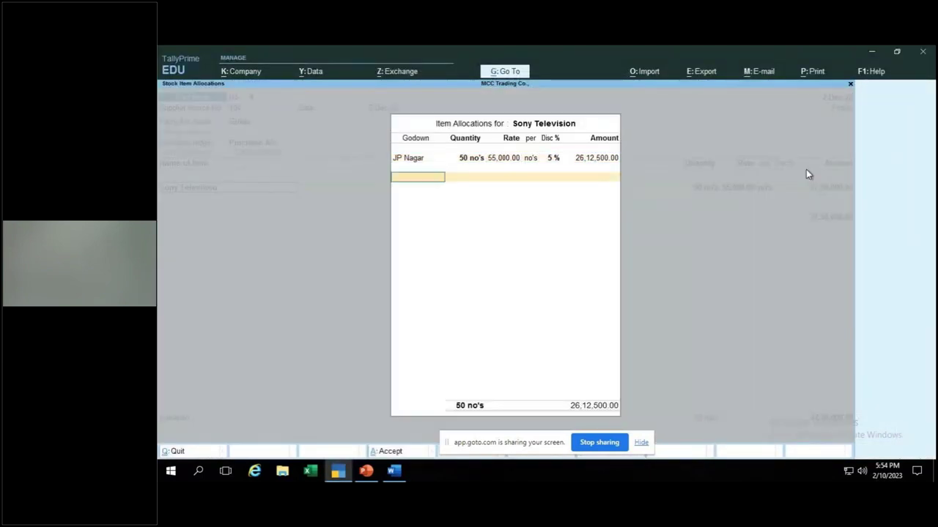
key("Return")
key("Return")
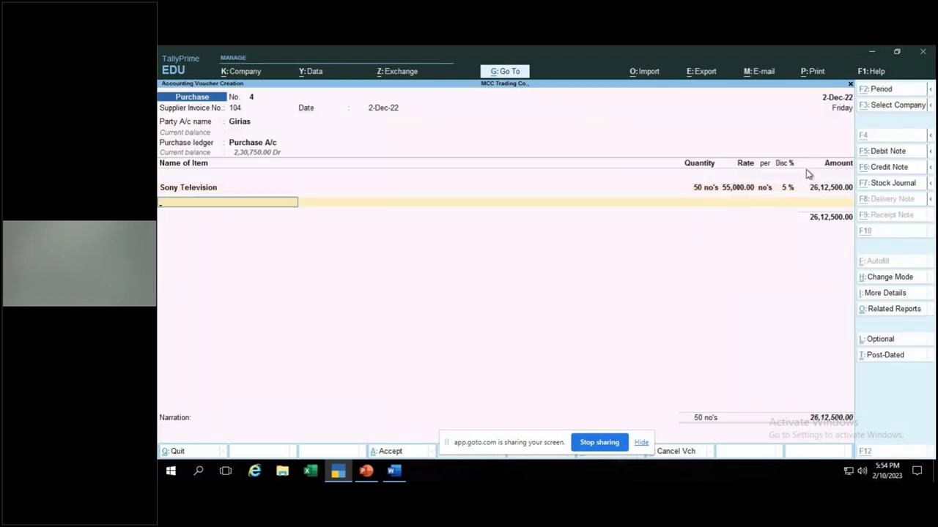
key("alt+Tab")
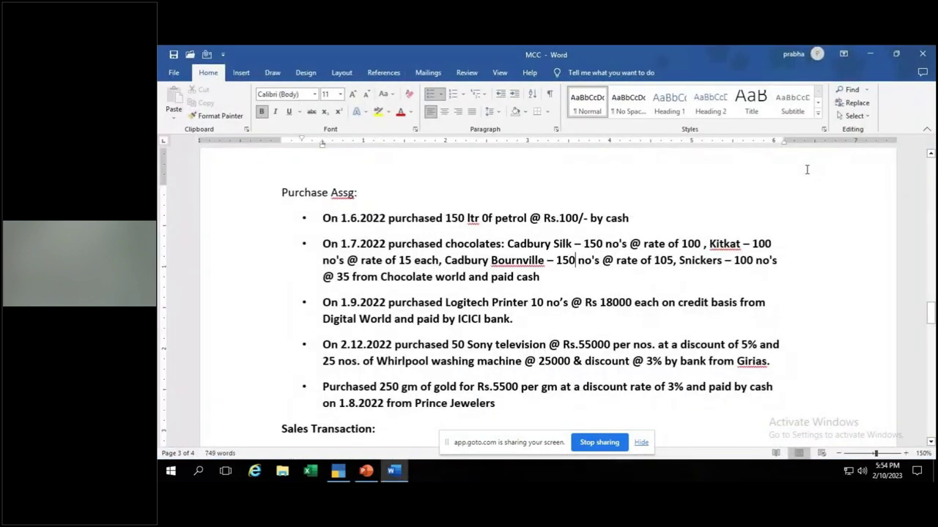
- Create stock item Whirlpool Washing Machine with units no's
key("alt+Tab")
key("alt+c")
type("Whirlpoo")
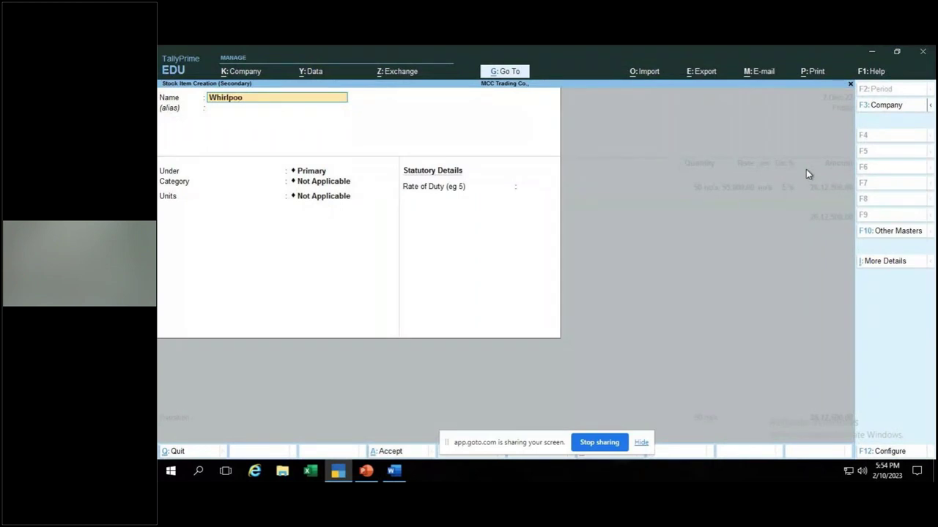
type("l Washing Machine")
key("Return")
key("Return")
key("Return")
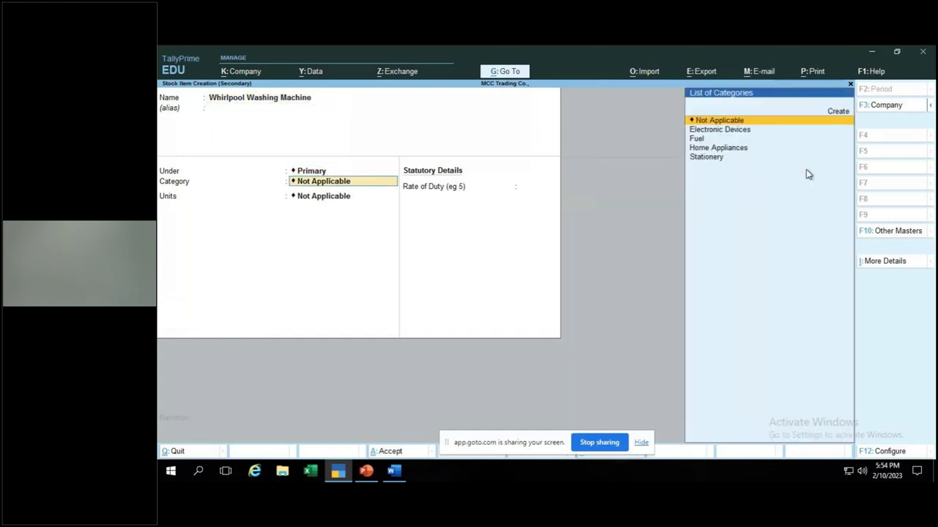
key("Return")
type("no's")
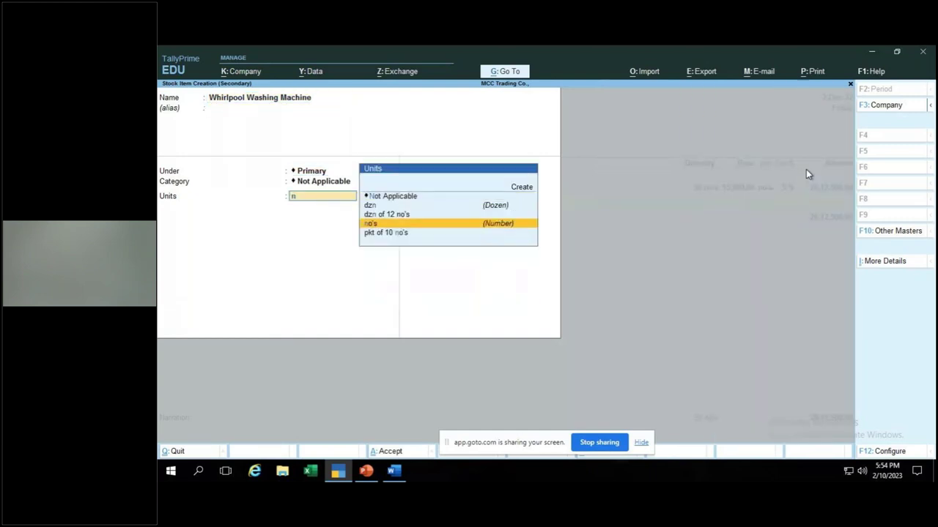
key("Return")
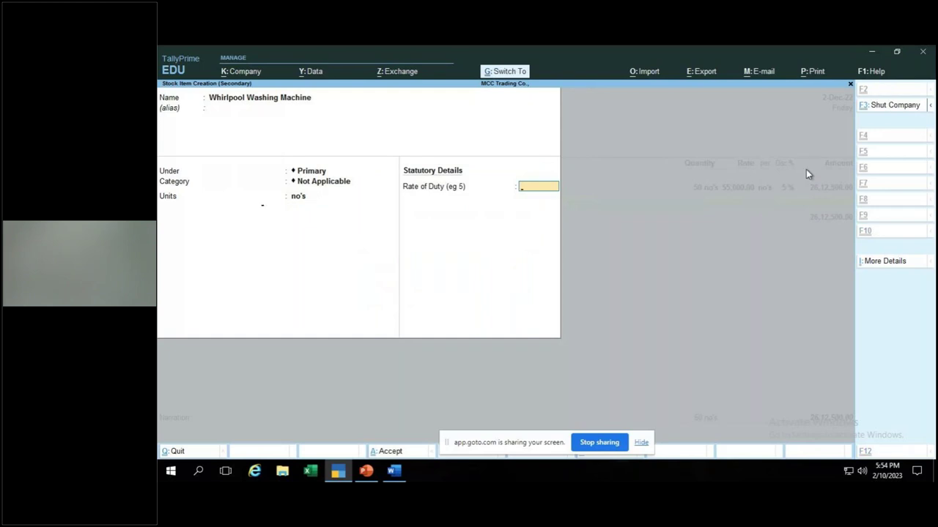
key("Return")
- Allocate 25 Whirlpool Washing Machines to JP Nagar at 25,000 less 3%, totalling 6,06,250
key("Down")
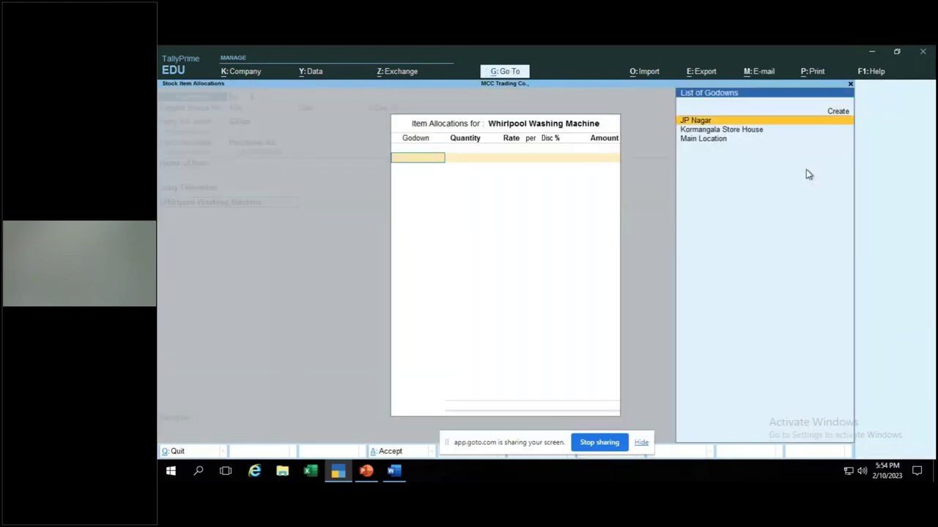
key("Return")
key("alt+Tab")
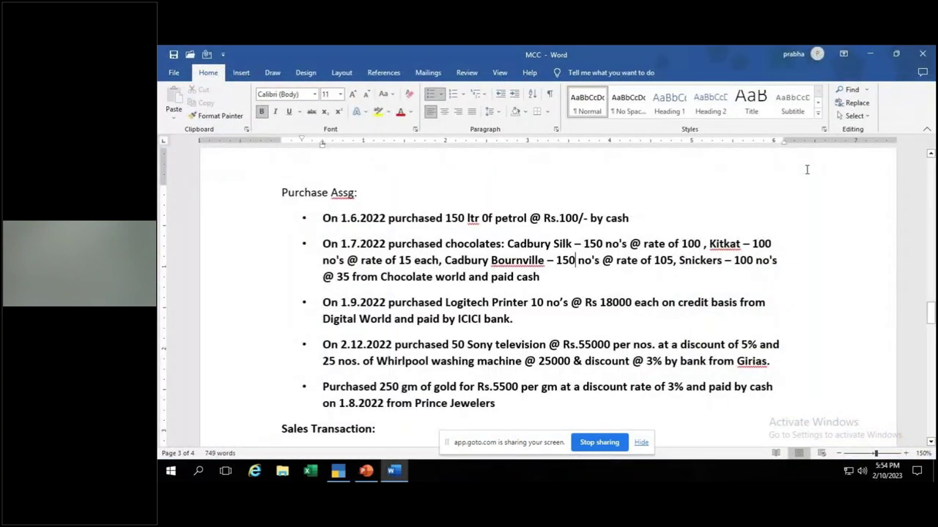
key("alt+Tab")
type("25000")
key("Return")
key("Return")
key("alt+Tab")
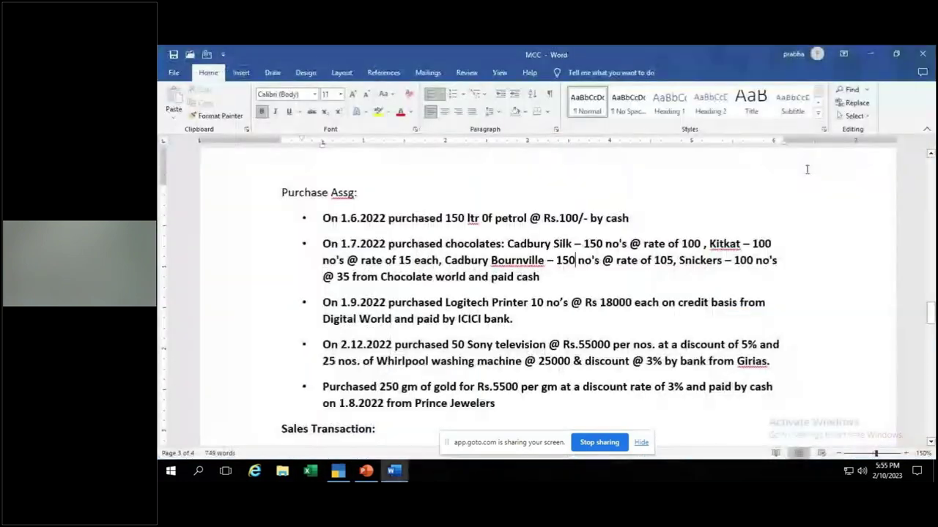
key("alt+Tab")
type("3")
key("Return")
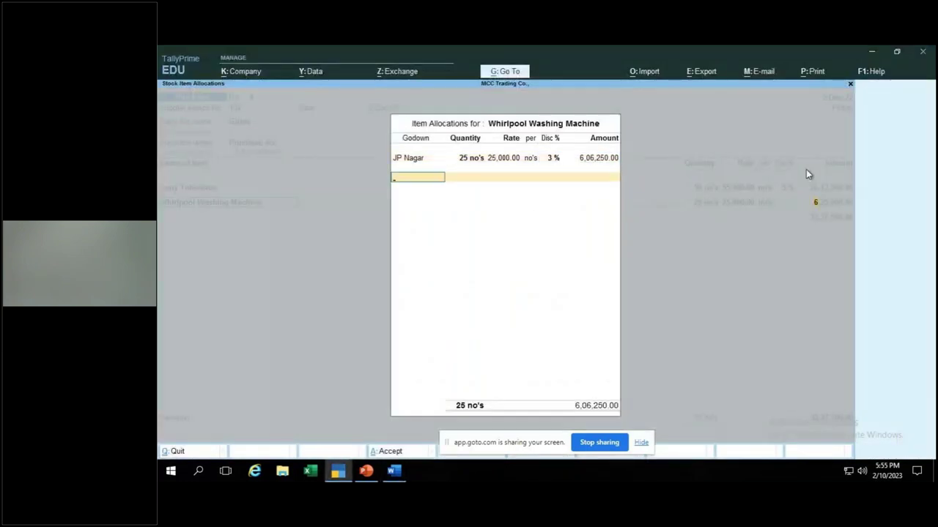
key("Return")
key("Return")
key("Return")
key("Return")
key("Return")
key("Return")
key("Return")
key("Return")
key("Return")
- Enter the narration 'being items purcahsed at a discount rate' on voucher 4 and reach the save confirmation
type("being it")
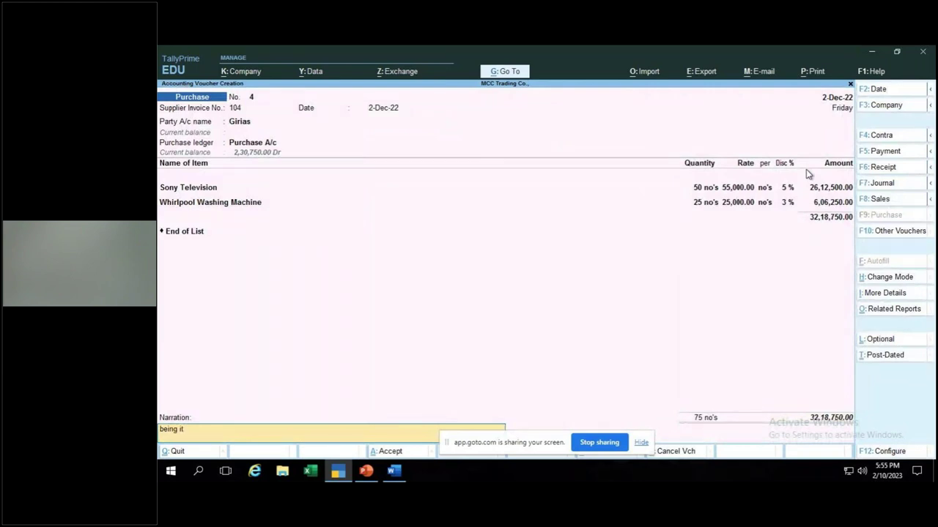
type("ems purc")
type("ahsed at a d")
type("iscount rate")
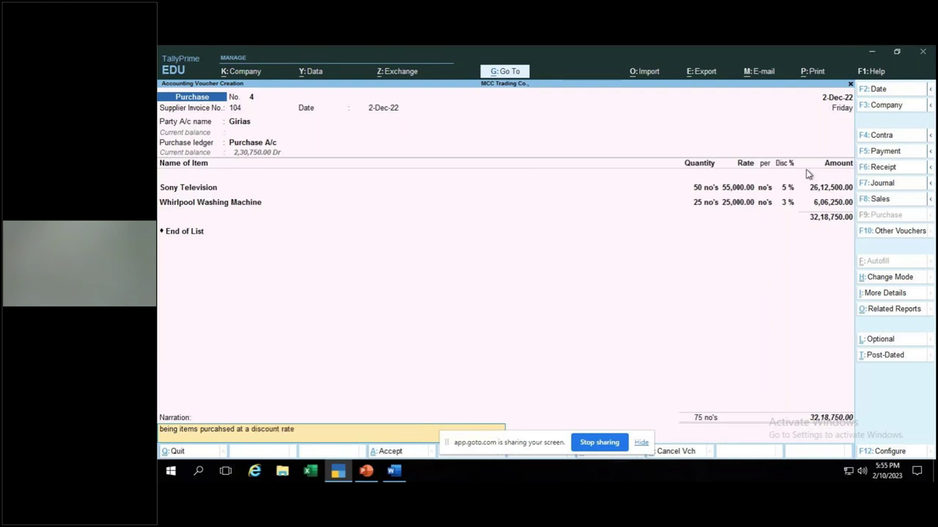
key("Return")
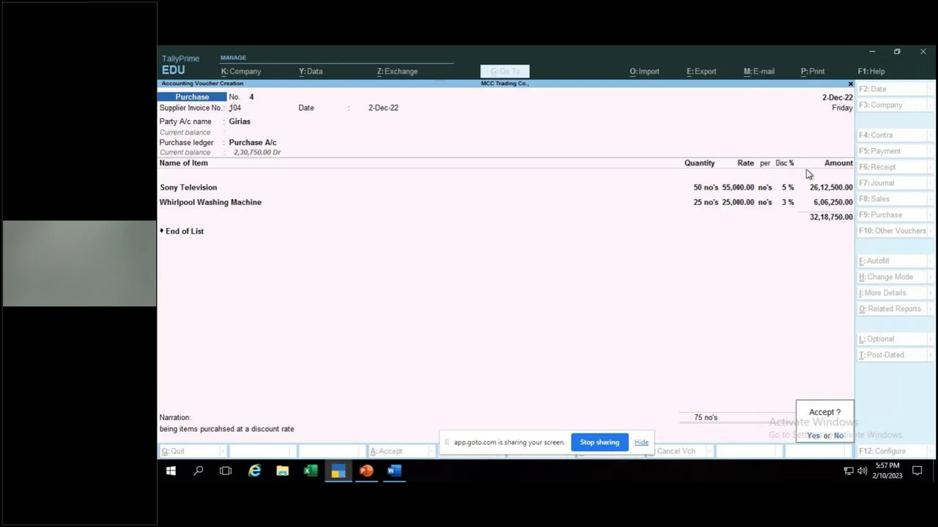
- Accept the Girias purchase voucher and check the assignment document in Word
key("Return")
key("alt")
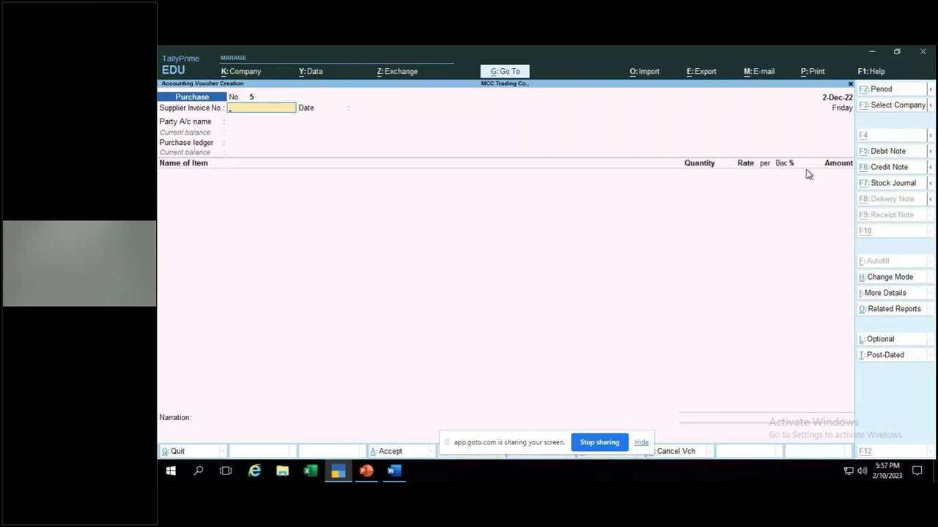
key("alt+Tab")
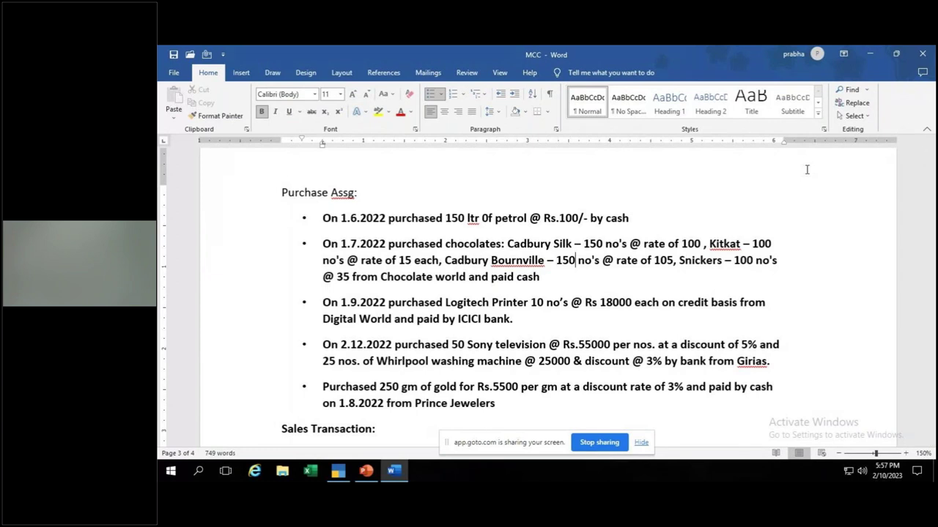
key("alt+Tab")
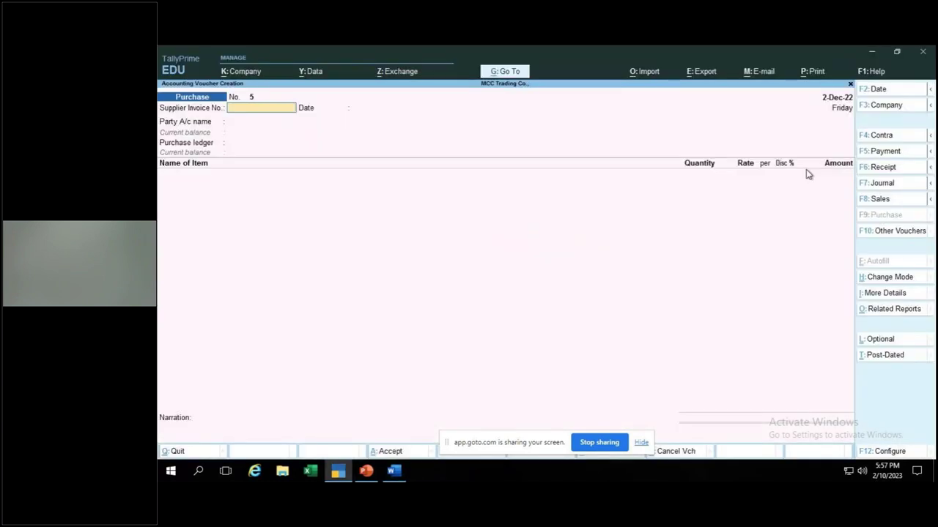
- Date the new purchase 1-Aug-22 with supplier invoice number 103 and begin a new party ledger
key("F2")
type("1.8")
key("Return")
type("103")
key("Return")
key("Return")
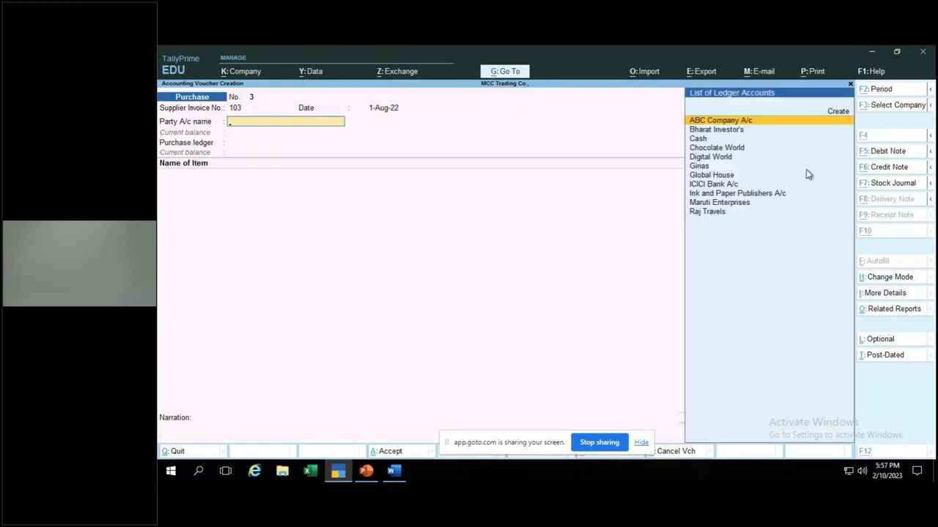
key("alt+Tab")
key("alt+Tab")
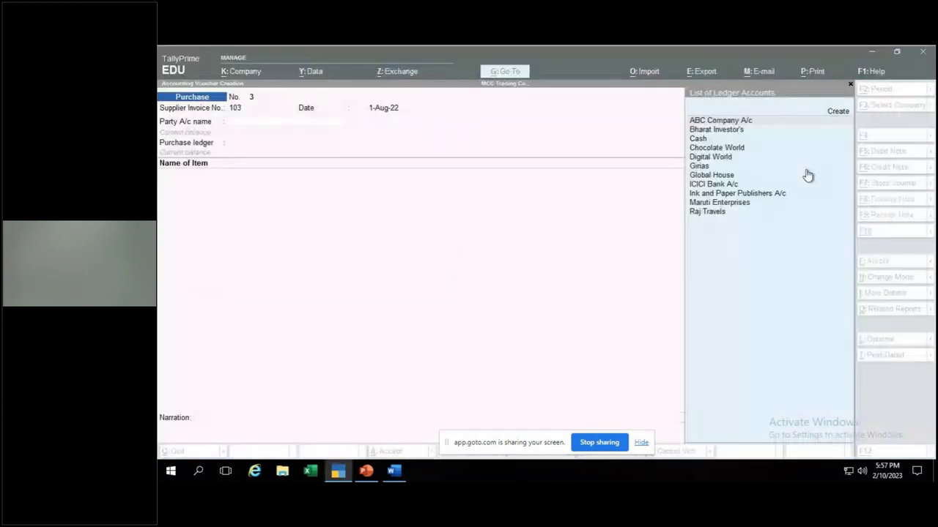
key("alt+c")
- Create party ledger Prince Jjewellers under Sundry Creditors and move to Purchase A/c
type("Pr")
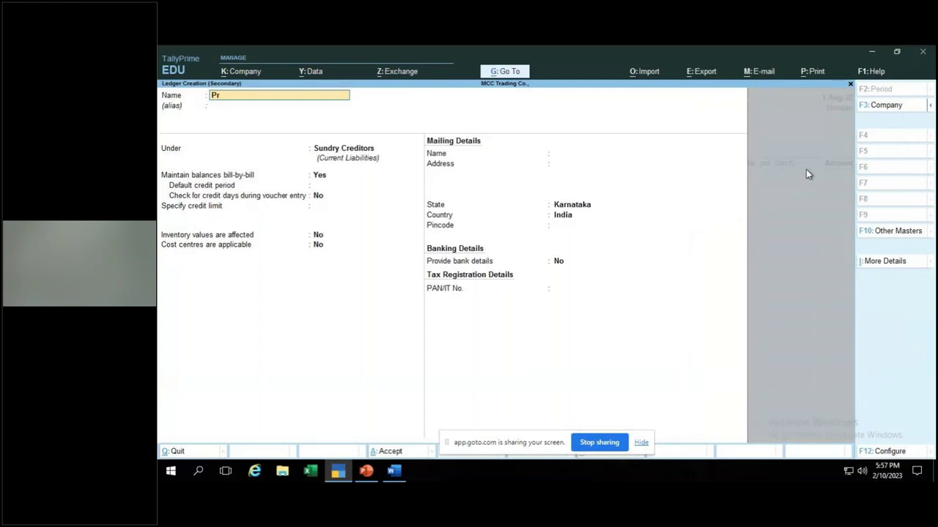
type("ince Jjewelle")
key("Return")
key("Return")
key("Return")
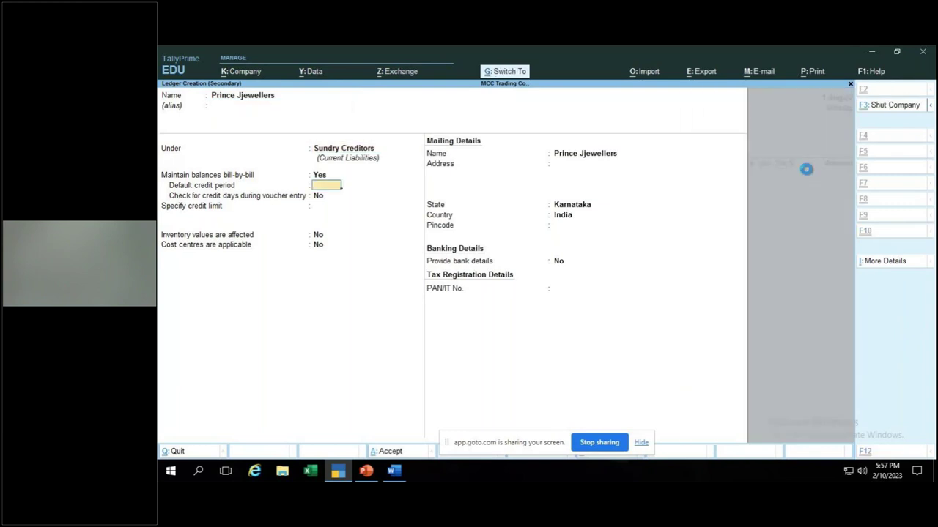
key("Return")
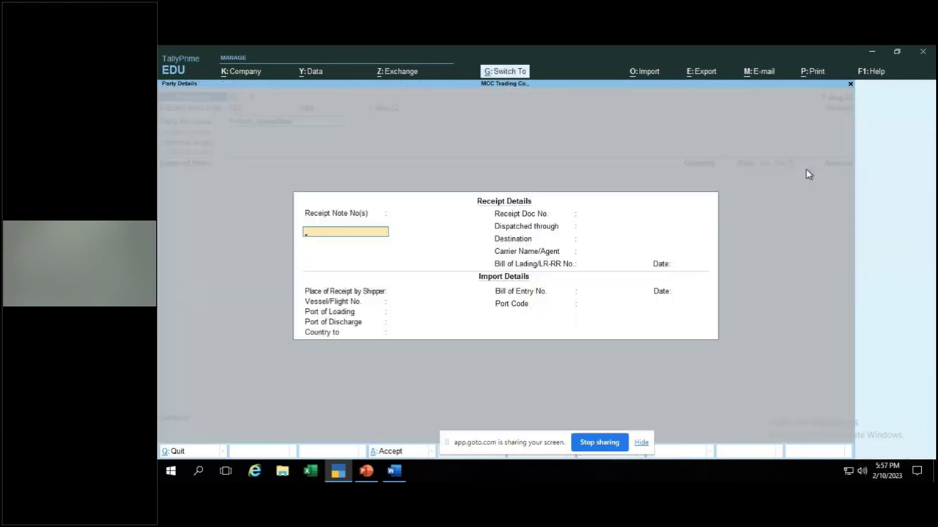
key("Return")
key("Return")
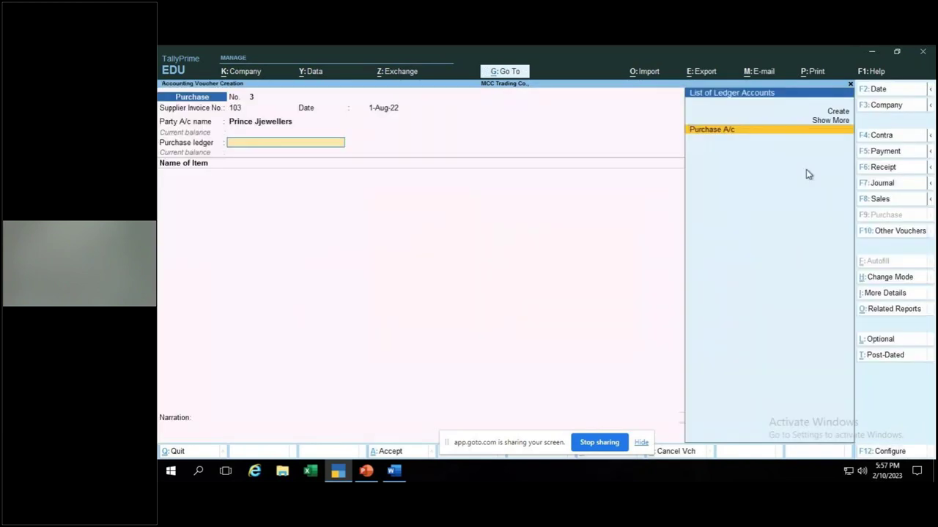
key("Return")
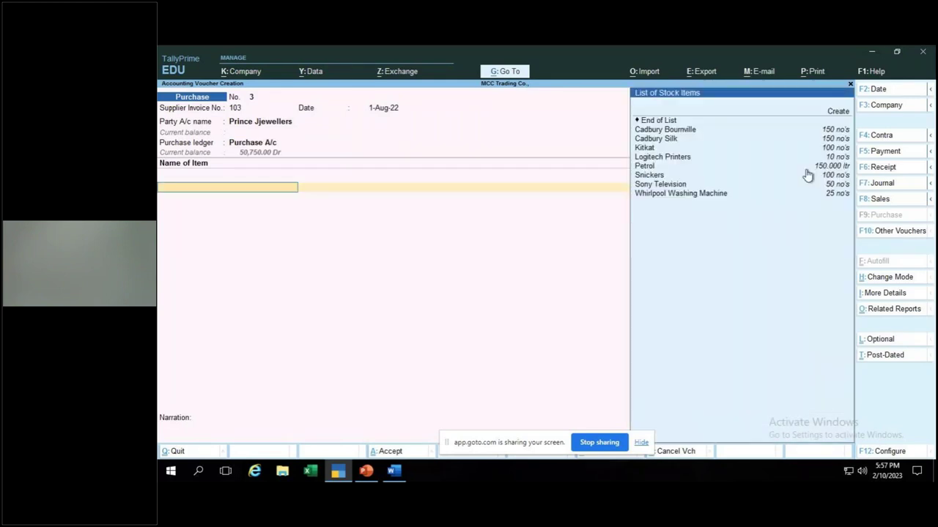
- Create a new stock item named Gold measured in grm
key("alt+c")
type("Gold")
key("Return")
key("Return")
key("Return")
key("Return")
key("Down")
key("Down")
key("Down")
key("Return")
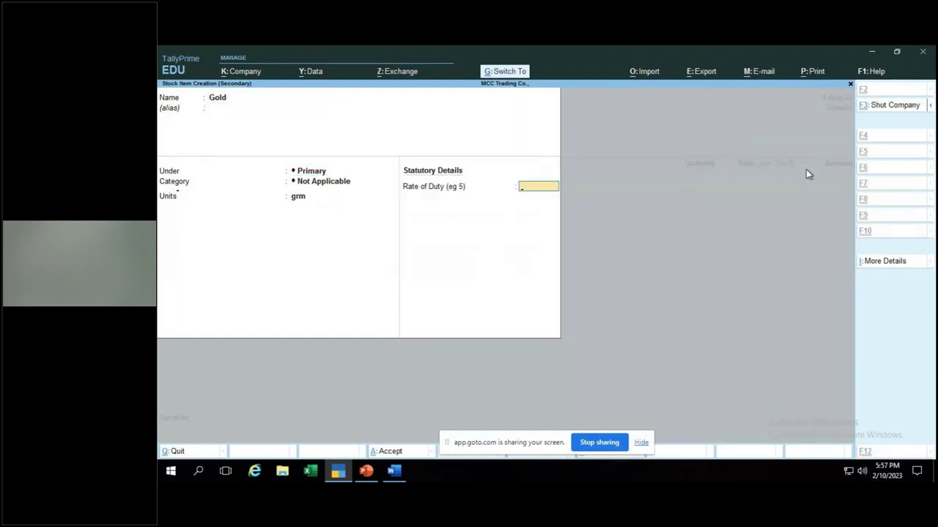
- Save the Gold item and allocate it to the Kormangala Store House godown
key("ctrl+a")
key("Return")
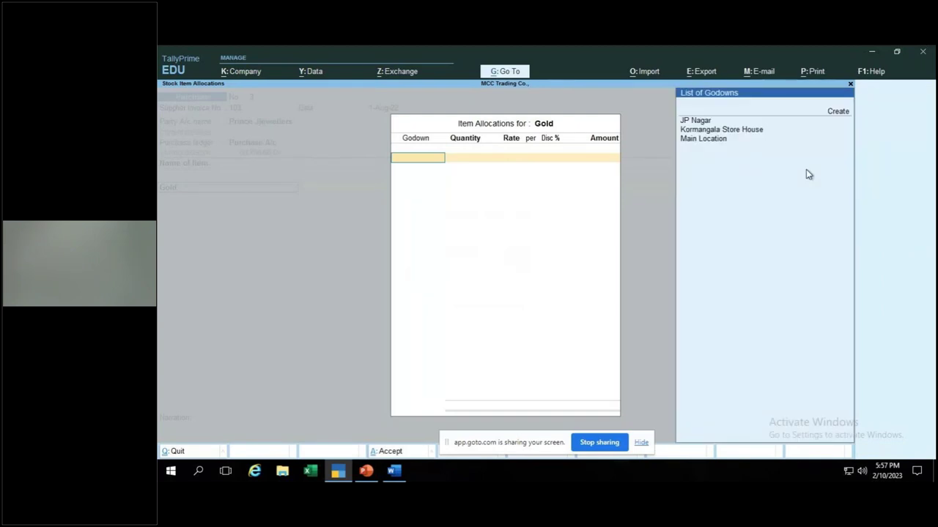
key("Down")
key("Return")
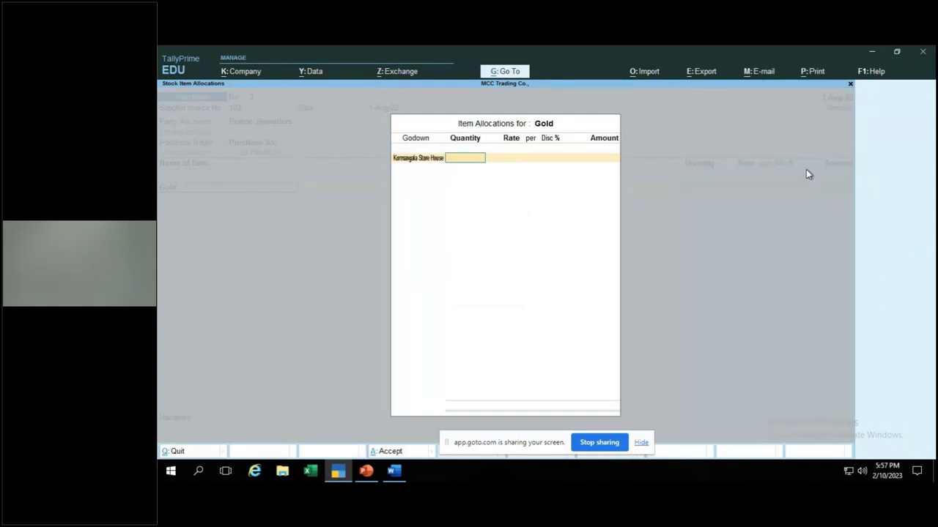
key("alt+Tab")
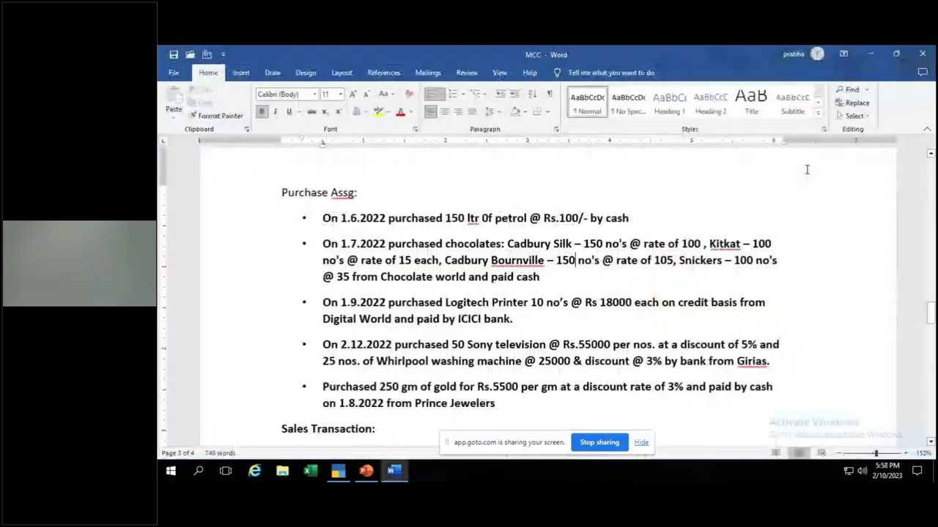
key("alt+Tab")
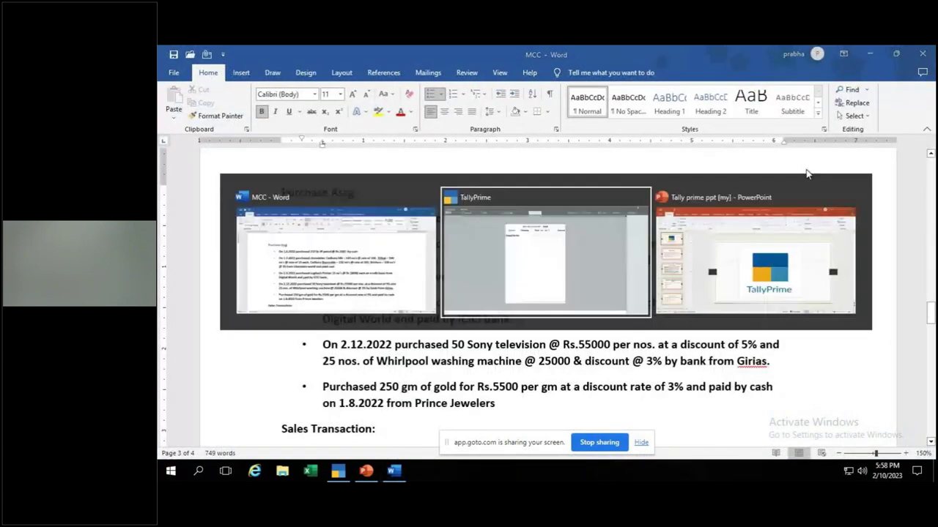
- Enter Gold at 5,500 per grm with a 3% discount, totalling 13,33,750.00
type("5,500")
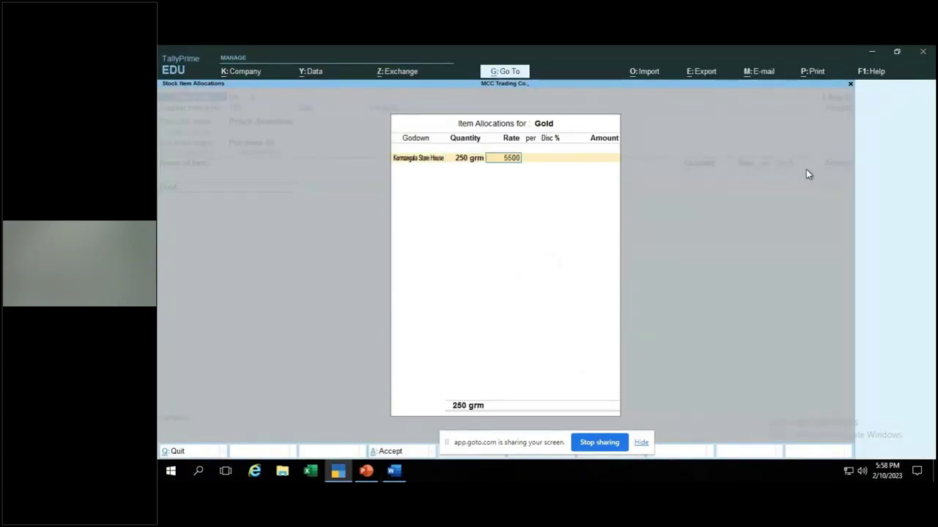
key("Return")
key("Return")
key("Return")
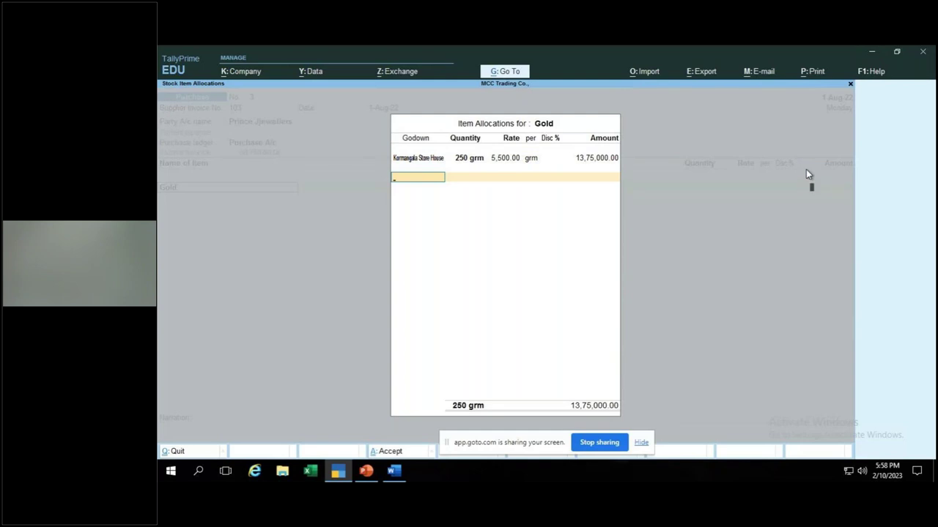
key("Return")
key("BackSpace")
key("alt+Tab")
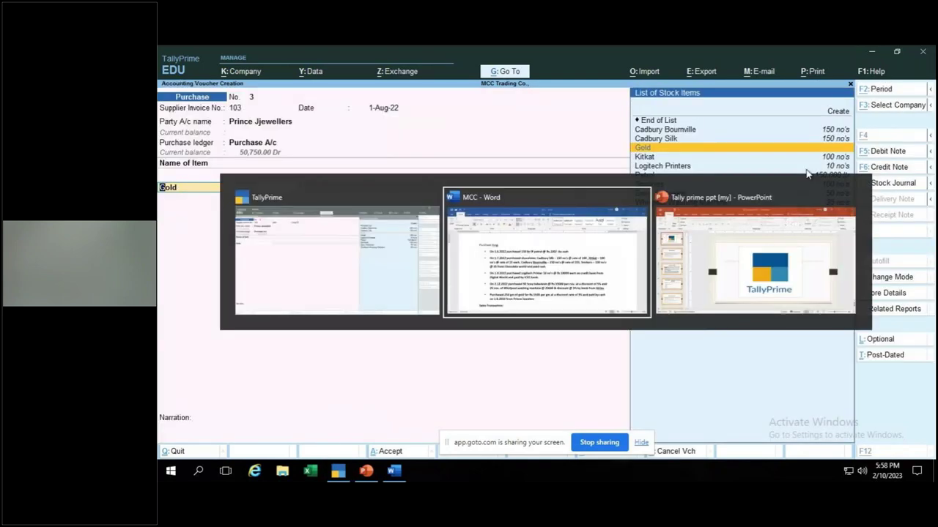
key("alt+Tab")
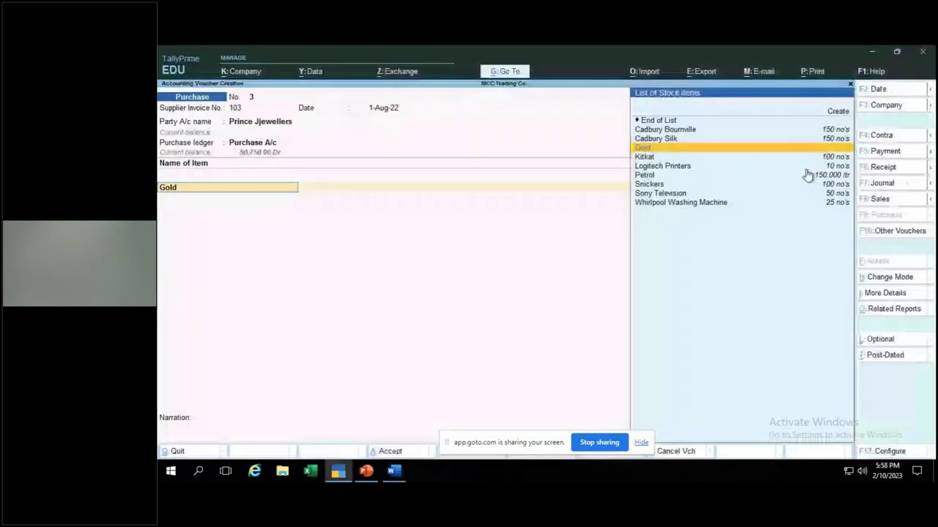
key("Return")
key("Return")
key("Return")
key("Return")
type("3")
key("Return")
key("Return")
key("Return")
key("Return")
key("Return")
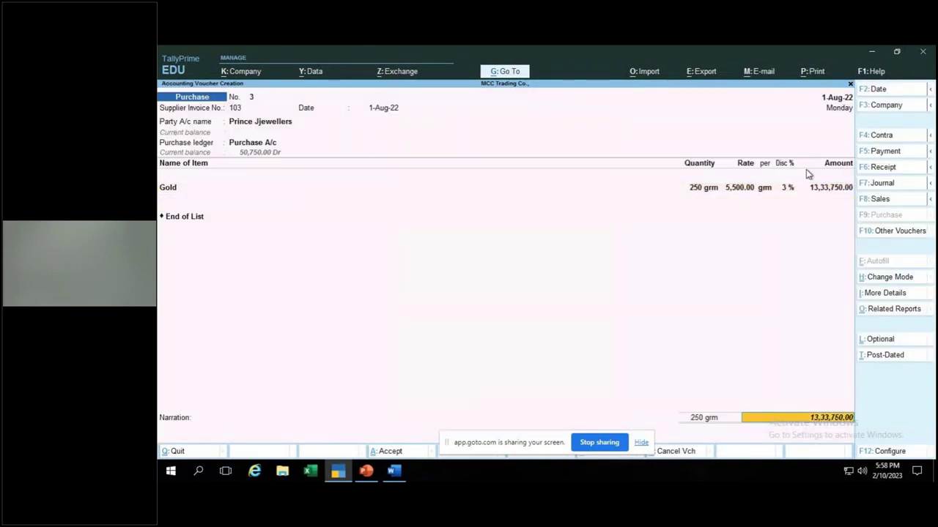
key("Return")
key("Return")
key("Return")
key("Return")
- Keep bill reference 103 and add narration 'being gold purchased at a discount rate'
type("being gold")
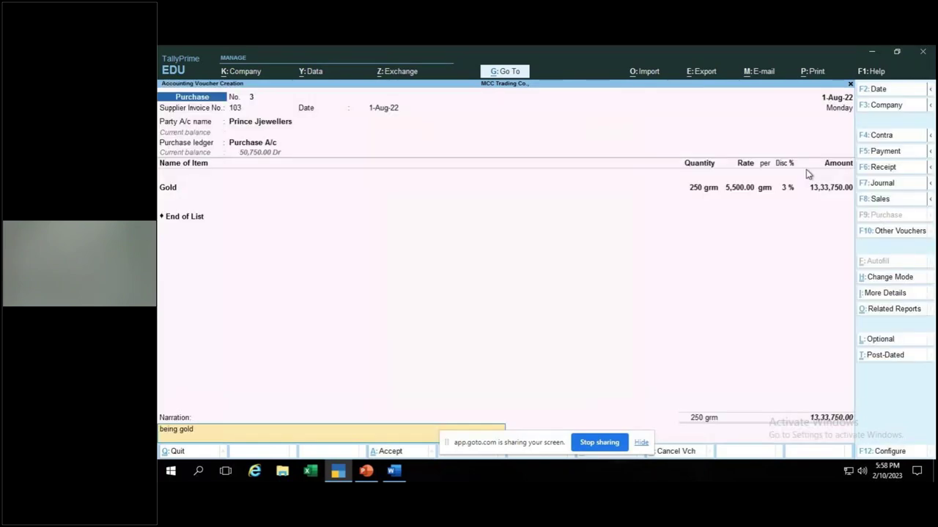
type(" purcased")
key("BackSpace")
key("BackSpace")
key("BackSpace")
type("ased")
type(" ata")
type(" a d")
type("scou")
type("te")
key("Return")
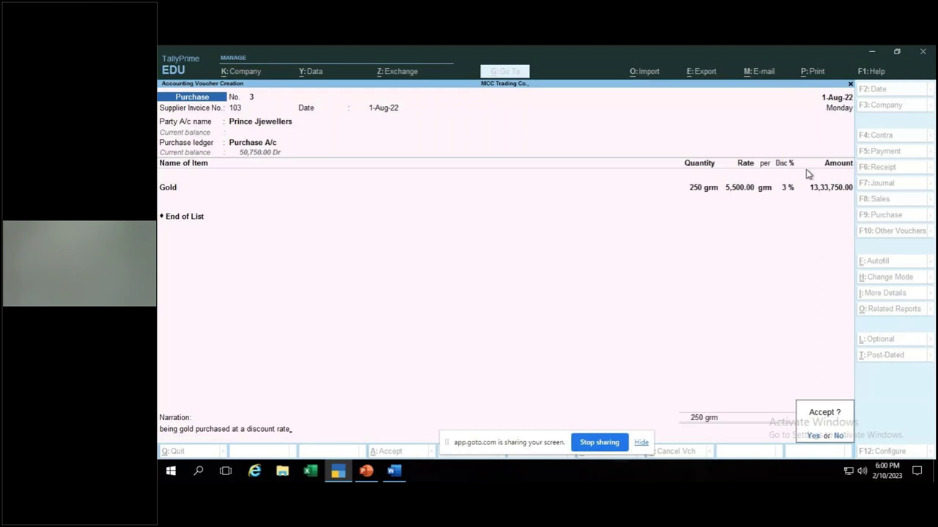
key("Return")
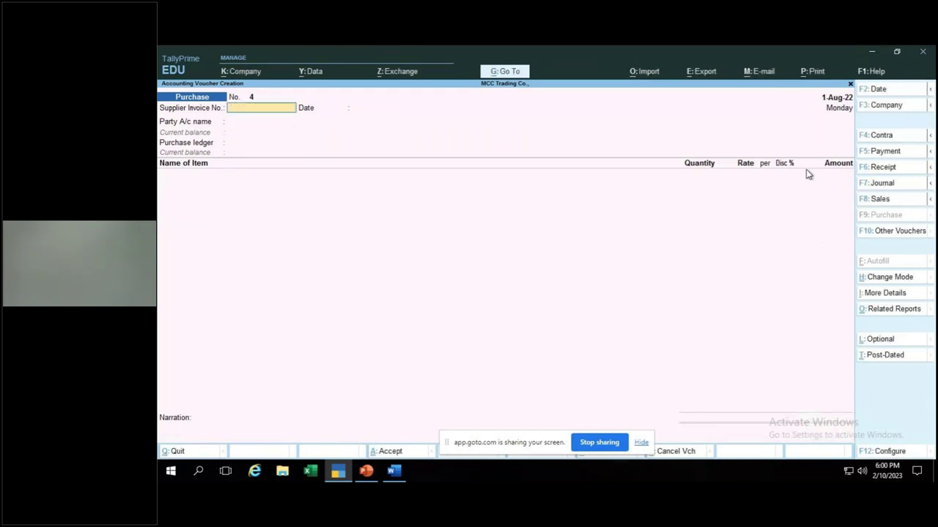
- Open the Day Book for the period 1-Apr-22 to 31-Mar-23
key("Escape")
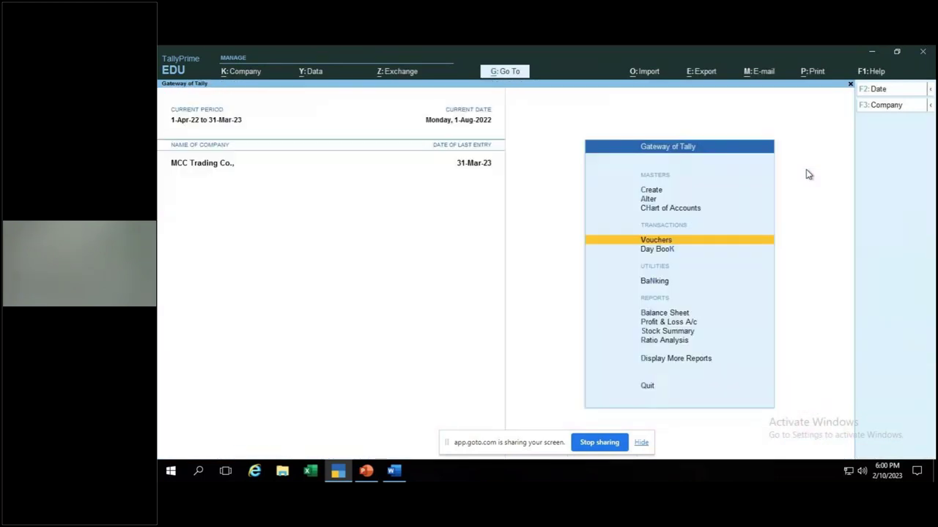
key("Down")
key("Return")
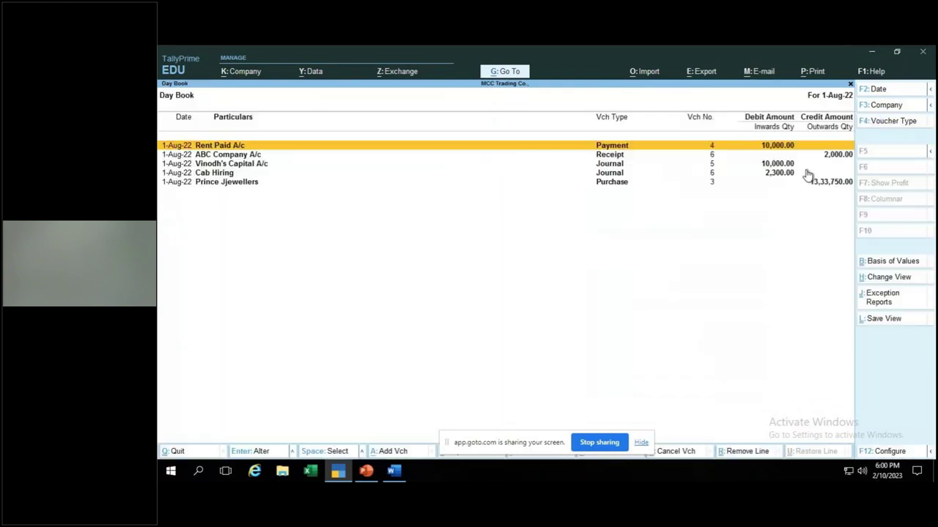
key("alt")
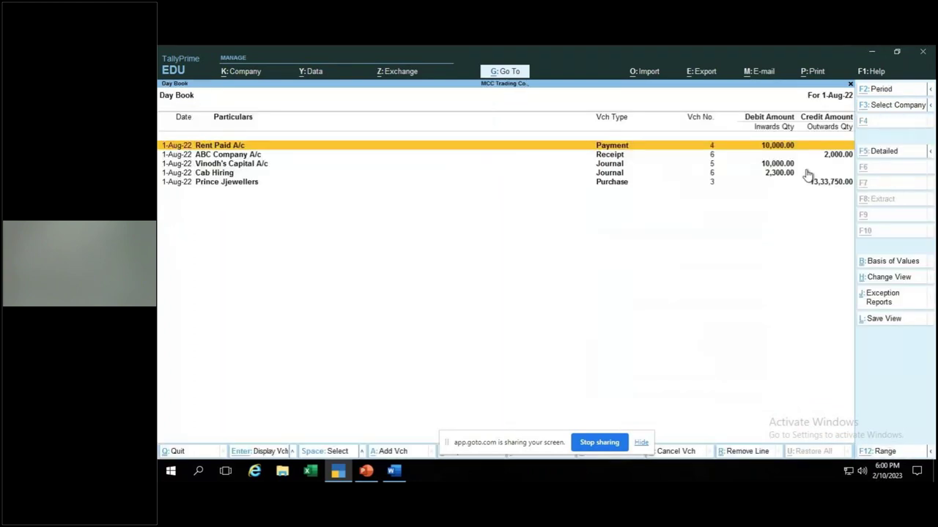
key("alt+F2")
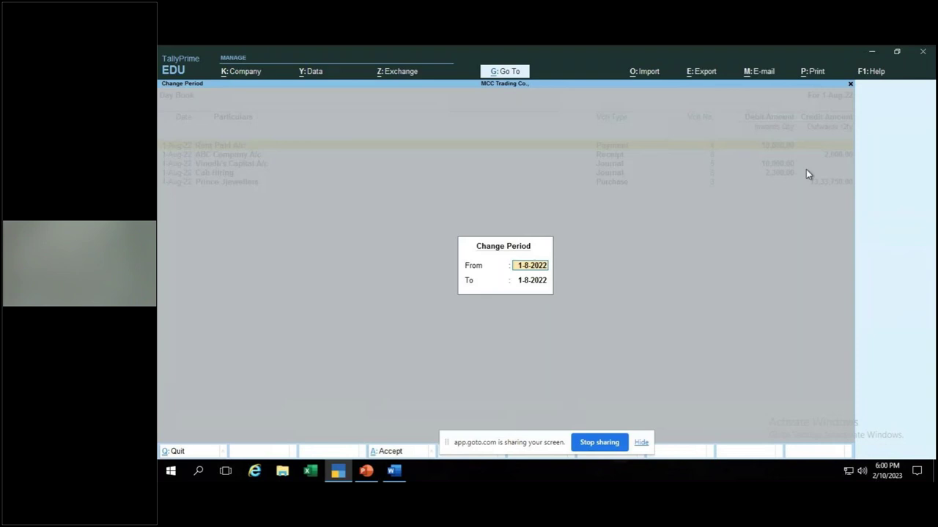
type("1-4")
key("Return")
type("31.3")
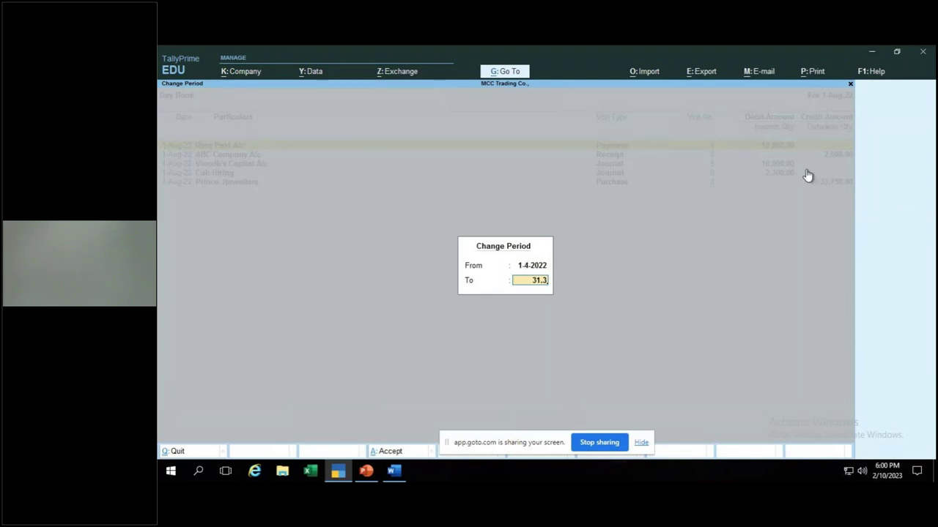
key("Return")
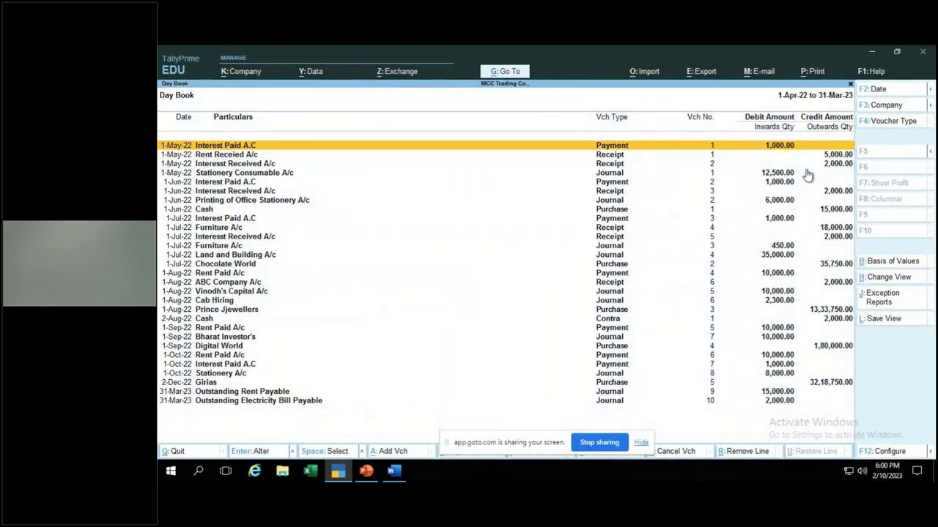
- Filter the Day Book to Purchase vouchers, then return to Gateway of Tally
key("F4")
type("Pur")
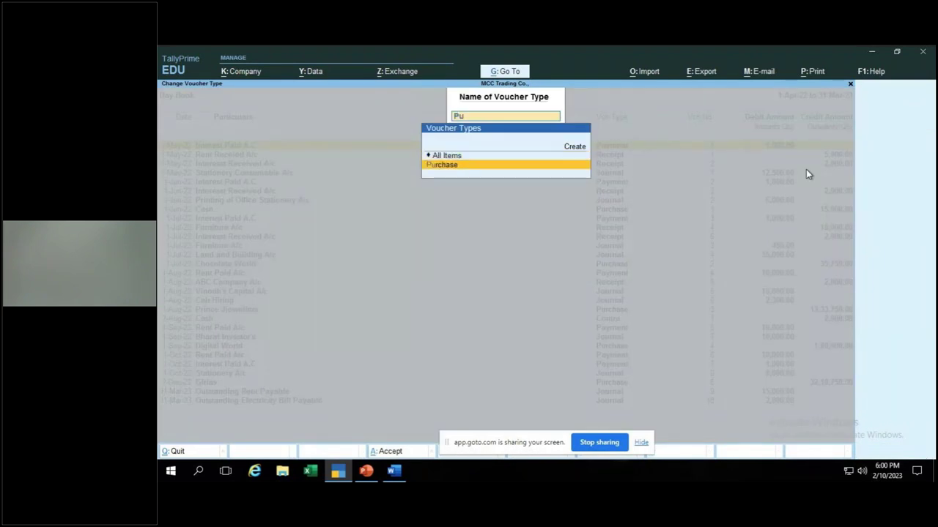
key("Return")
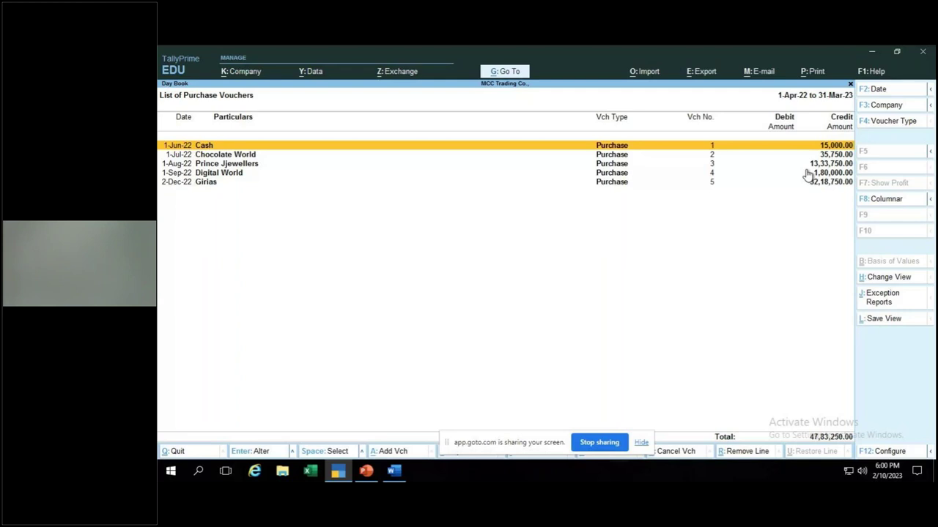
key("Escape")
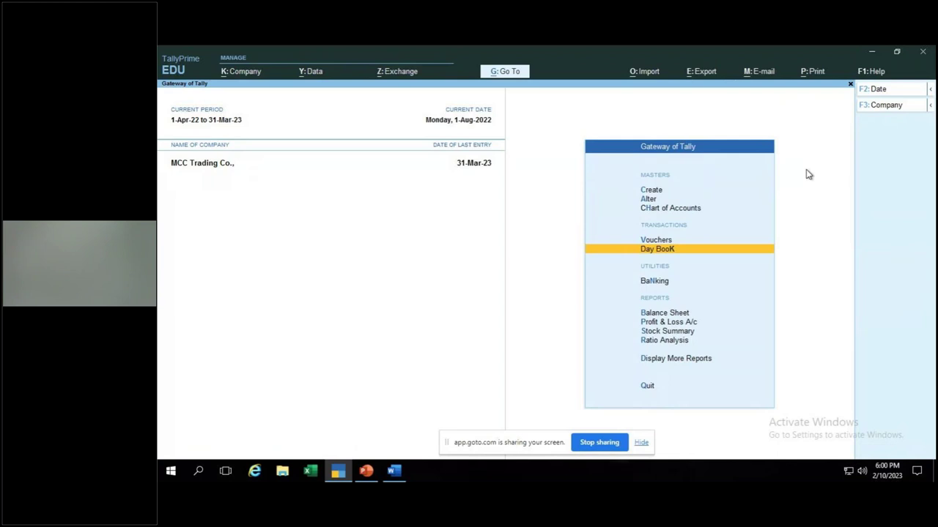
- Go through Display More Reports and Account Books to the Ledger report
key("Down")
key("Down")
key("Down")
key("Down")
key("Down")
key("Down")
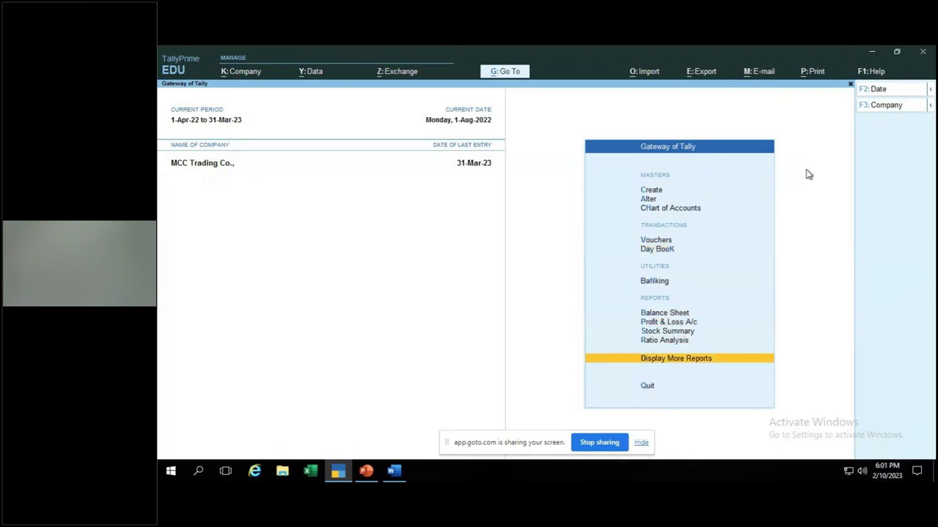
key("Return")
key("Down")
key("Down")
key("Down")
key("Down")
key("Down")
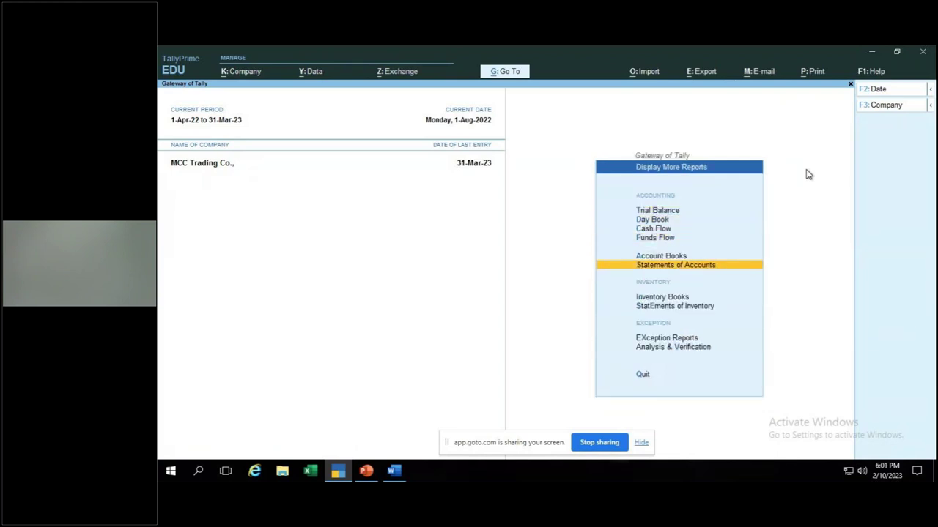
key("Return")
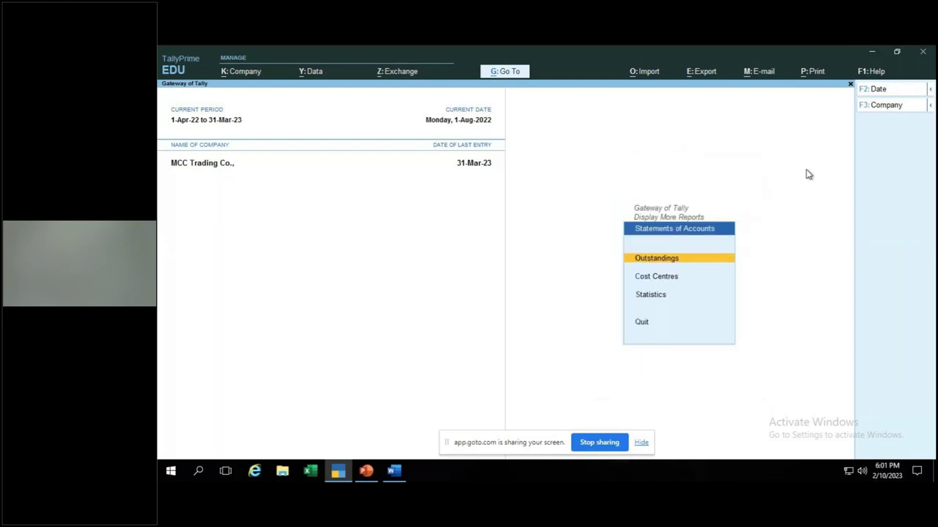
key("Escape")
key("Up")
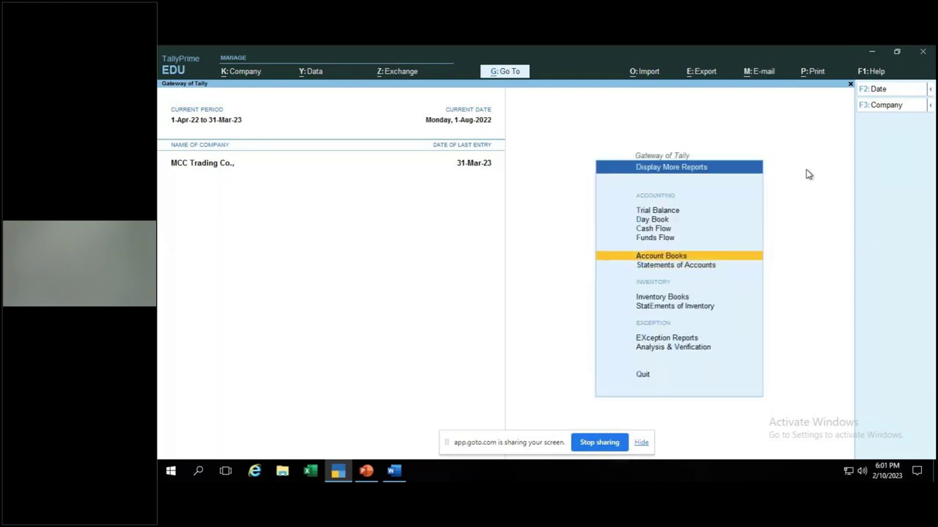
key("Return")
key("Down")
key("Return")
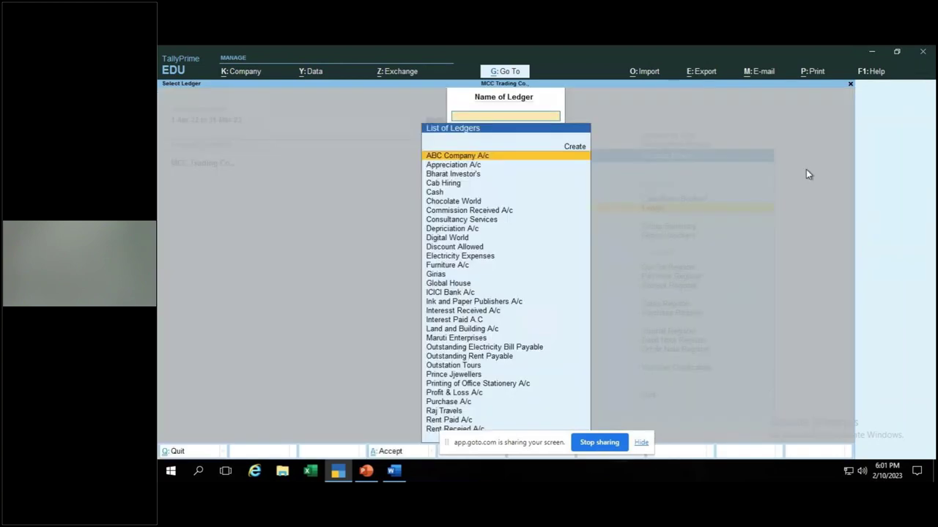
- View the Girias ledger vouchers, showing the 32,18,750.00 purchase credit, then back out
type("P")
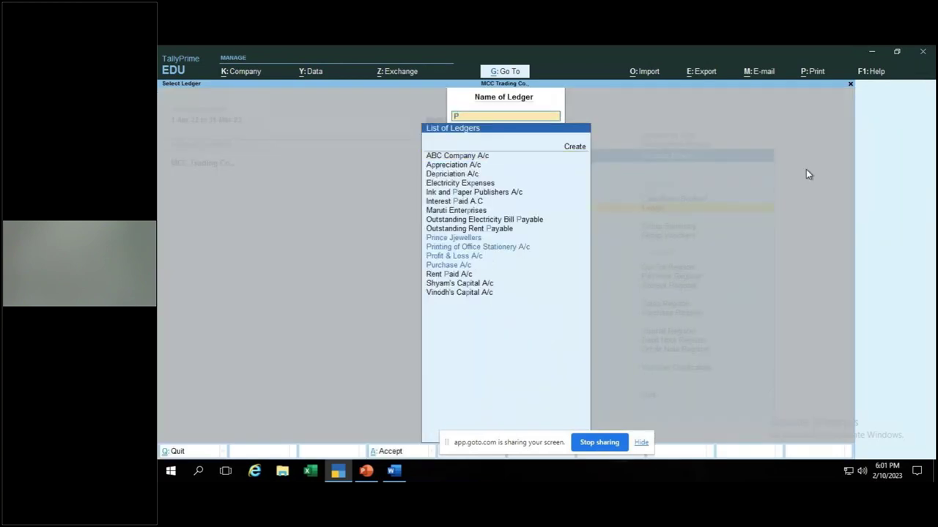
type("u")
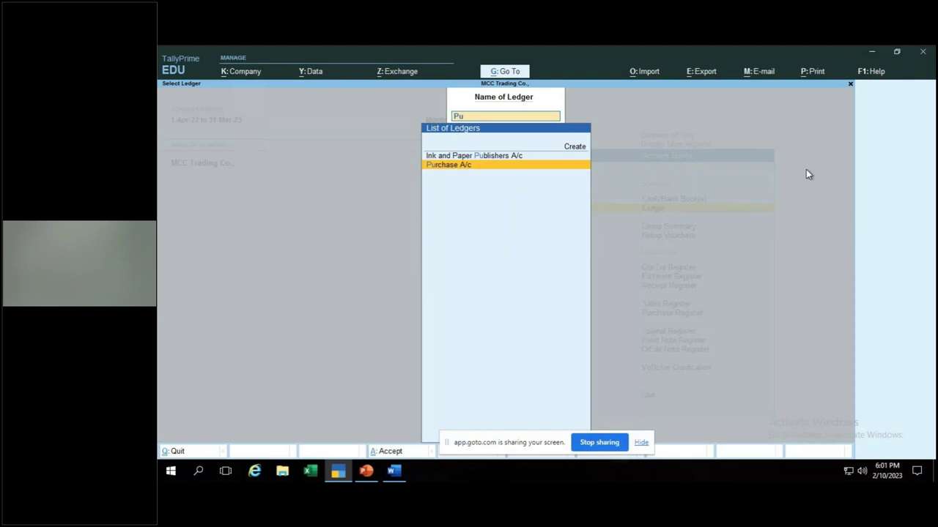
key("alt+Tab")
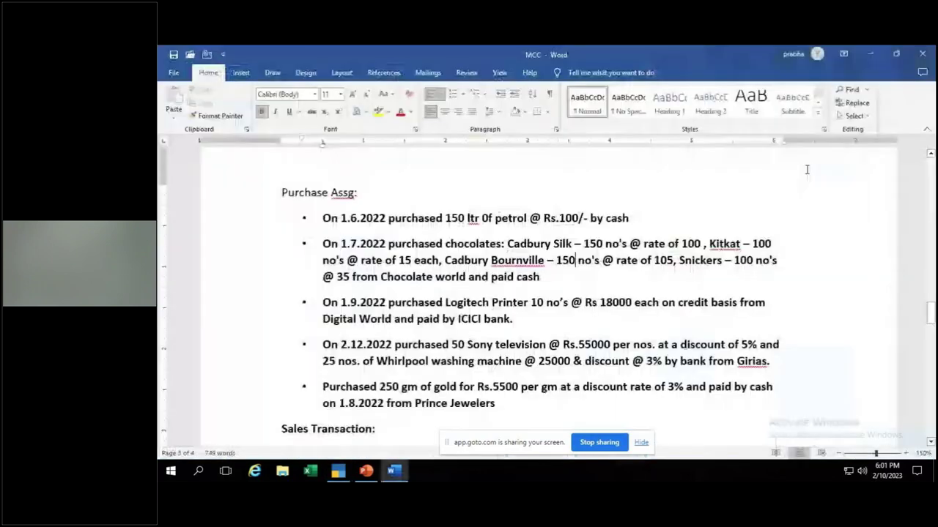
key("alt+Tab")
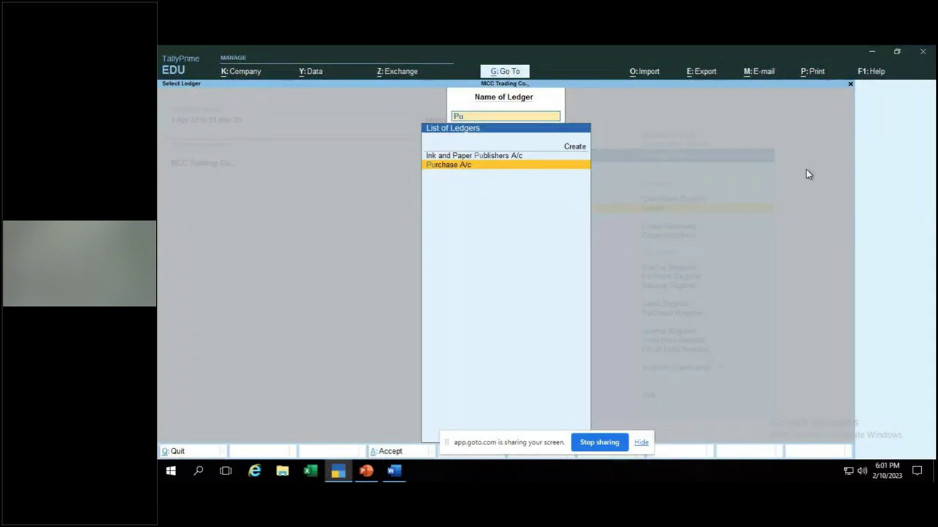
key("BackSpace")
key("BackSpace")
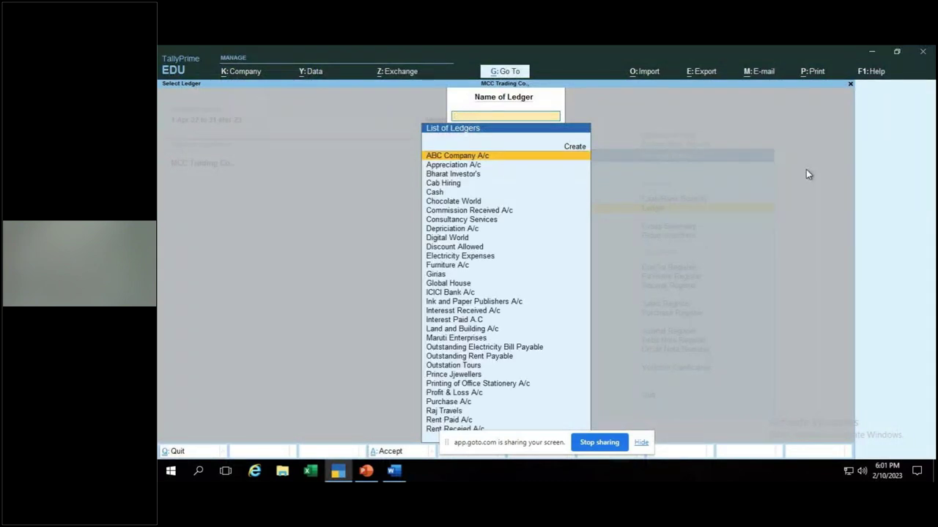
type("Gir")
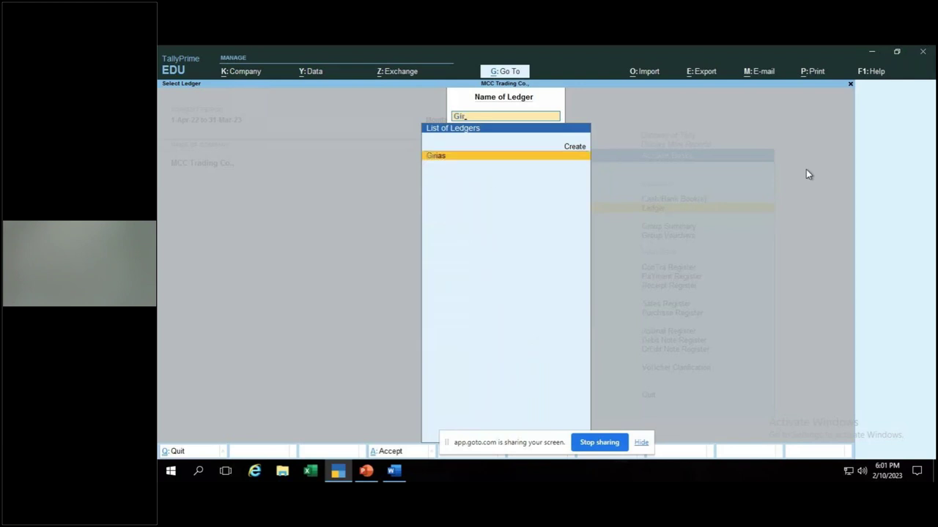
key("Return")
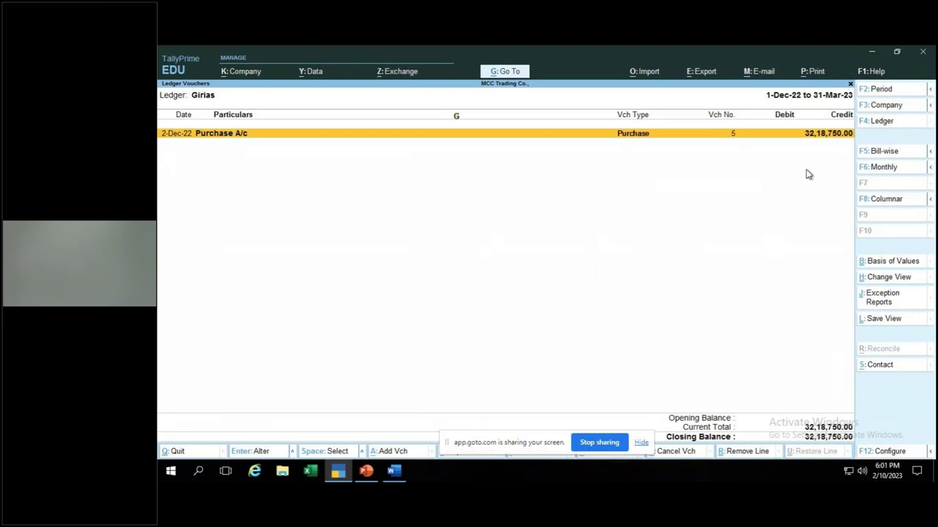
key("F4")
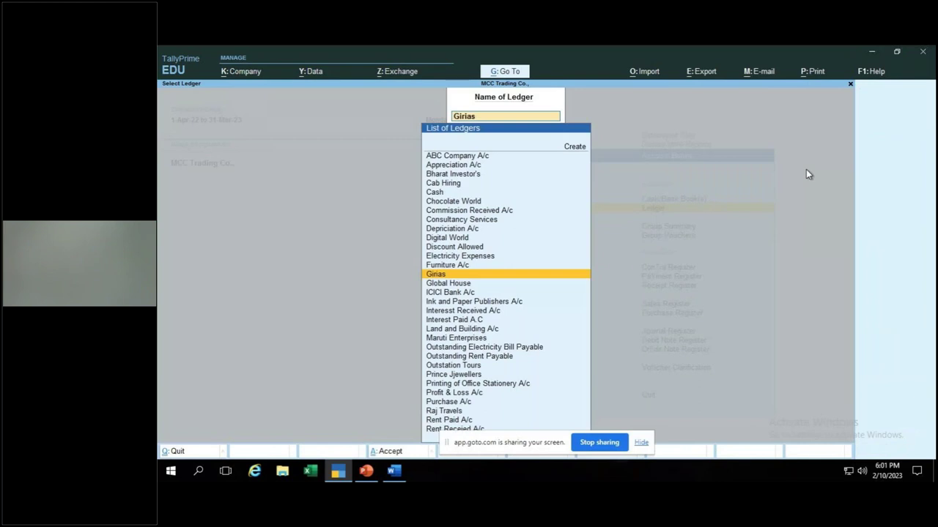
key("BackSpace")
key("Escape")
key("Escape")
- Review the Bills Payable outstanding report down to Chocolate World, then close it
key("Down")
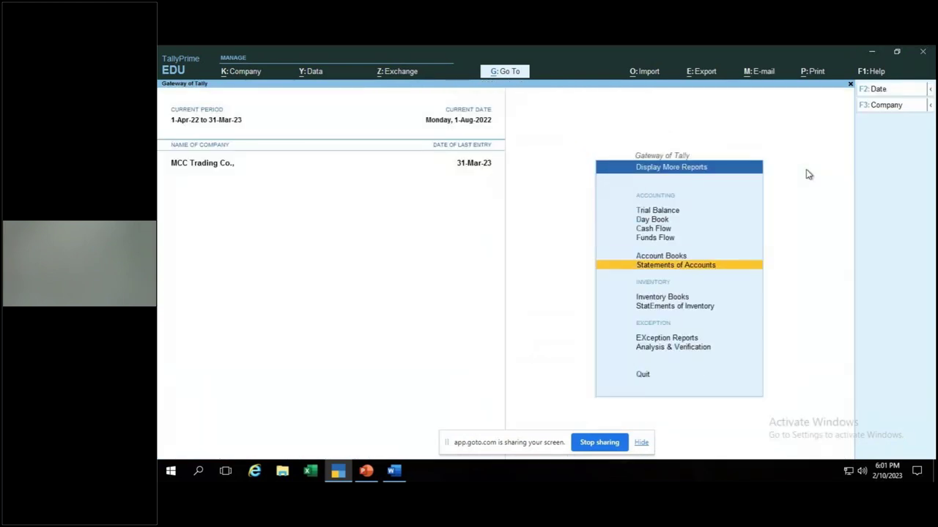
key("Escape")
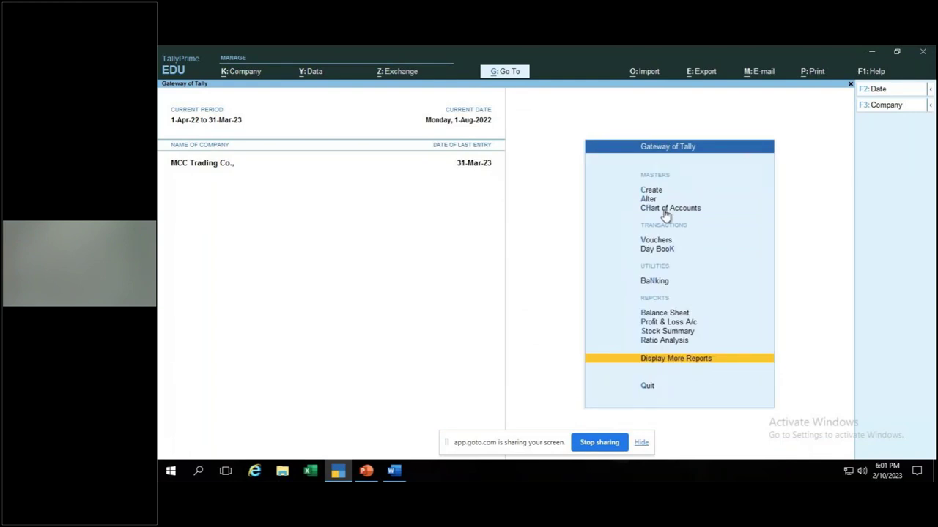
key("Return")
key("Down")
key("Down")
key("Down")
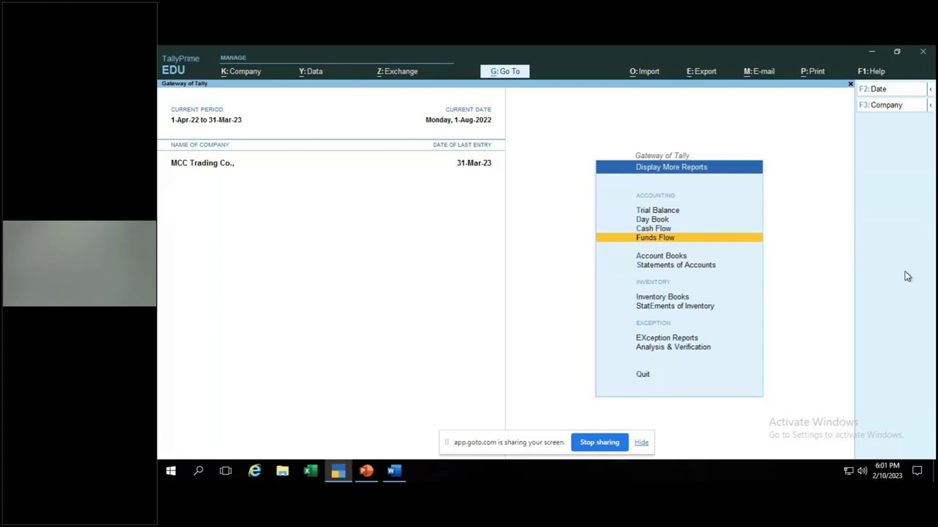
key("Down")
key("Down")
key("Return")
key("Return")
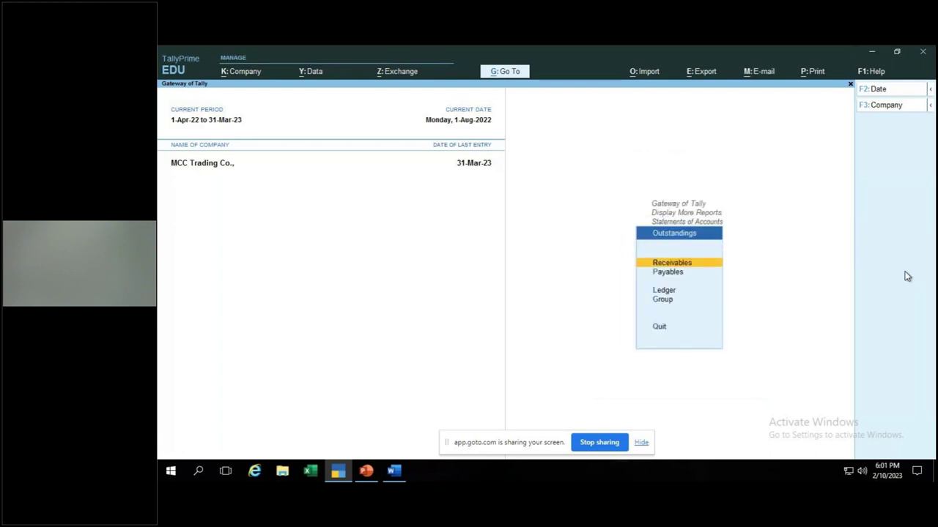
key("Down")
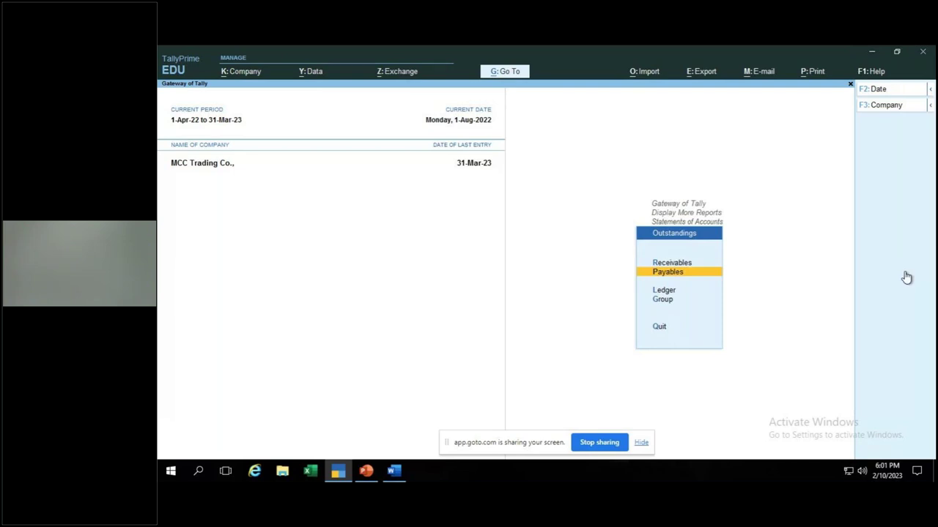
key("Return")
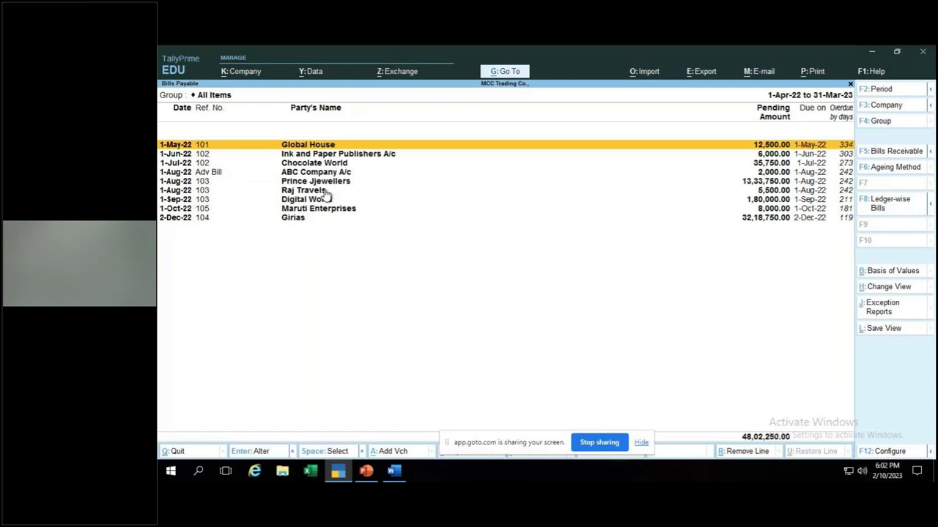
key("Down")
key("Down")
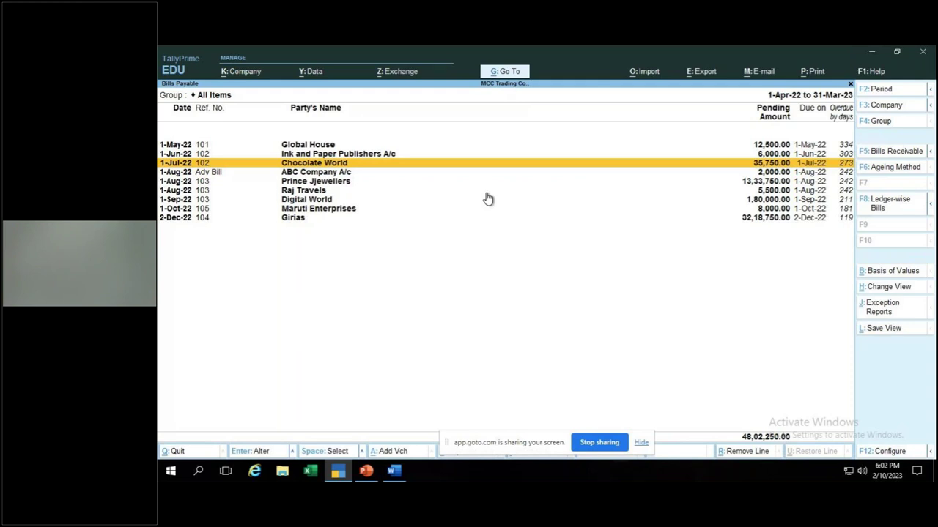
key("Escape")
key("Escape")
key("Escape")
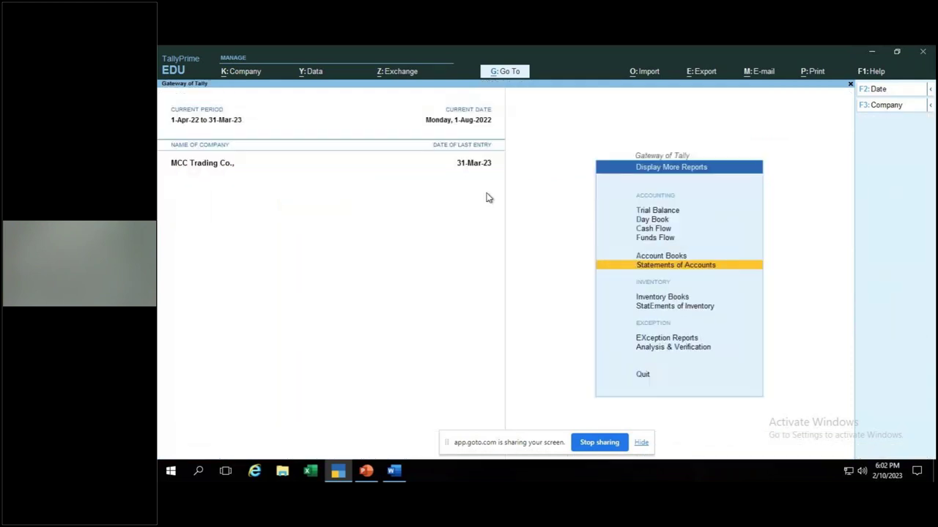
- Start a Payment voucher dated 1-Sep-22 with supplier reference number 106
key("Escape")
key("Up")
key("Up")
key("Up")
key("Up")
key("Up")
key("Up")
key("Up")
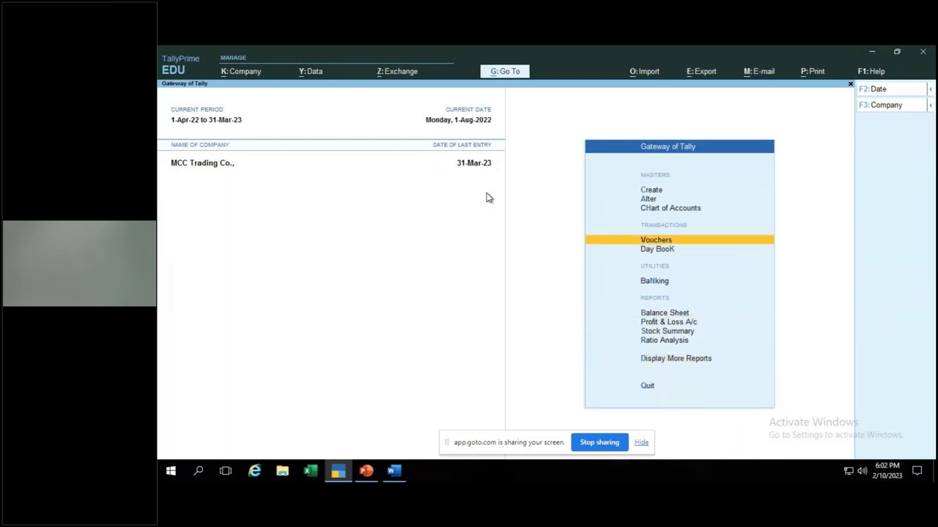
key("Return")
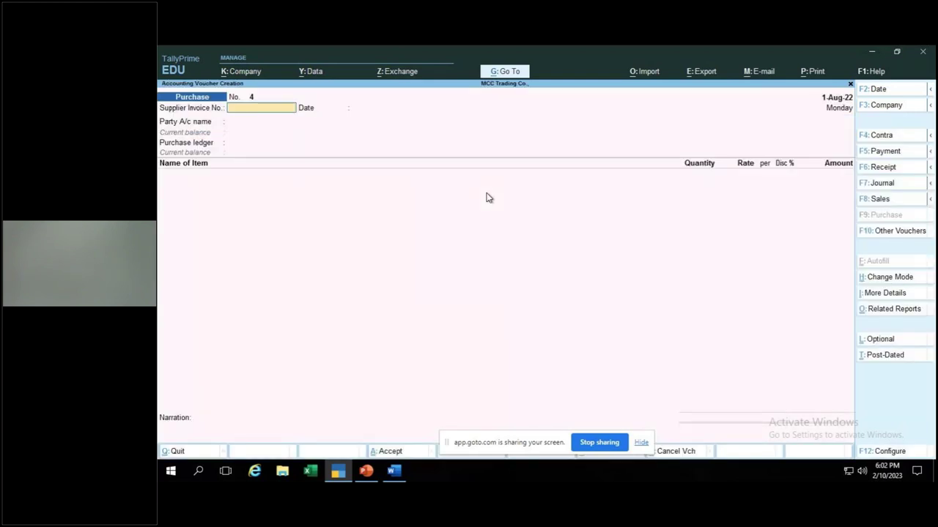
key("F5")
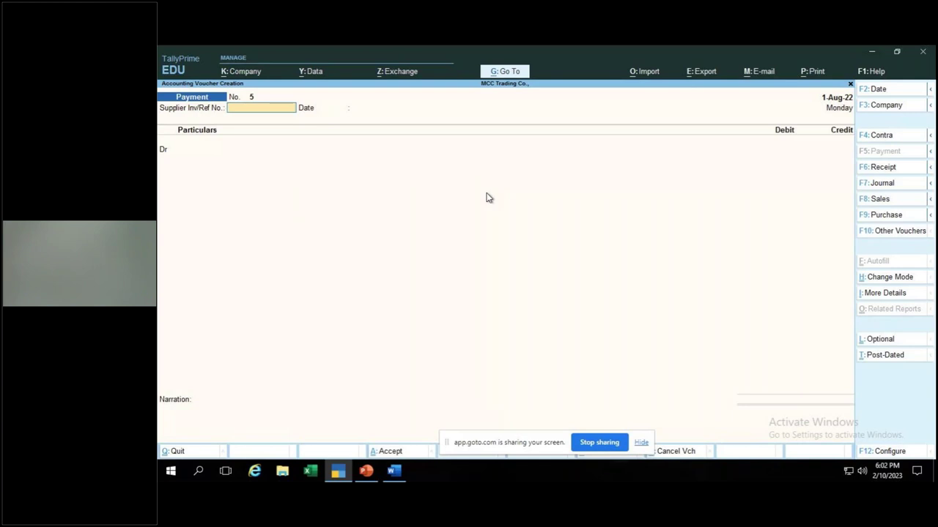
key("F2")
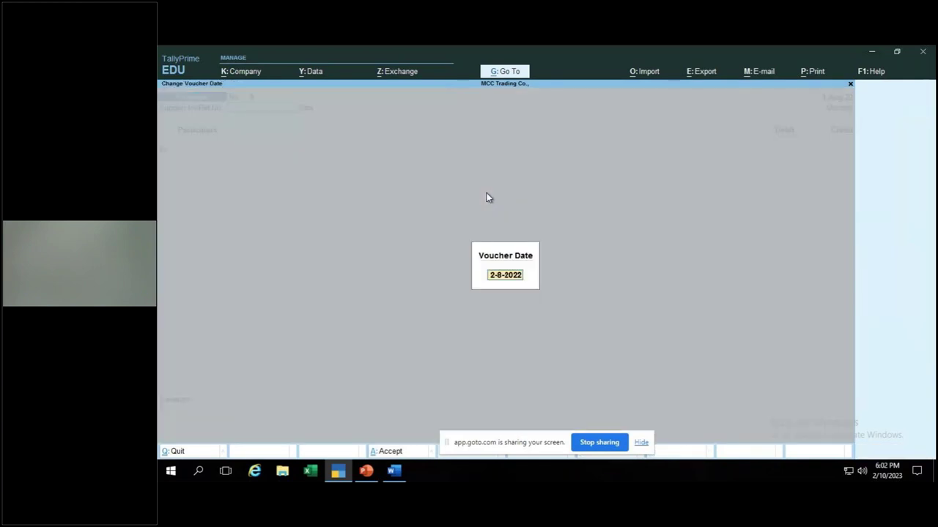
type("1.")
type("9")
key("Return")
type("1")
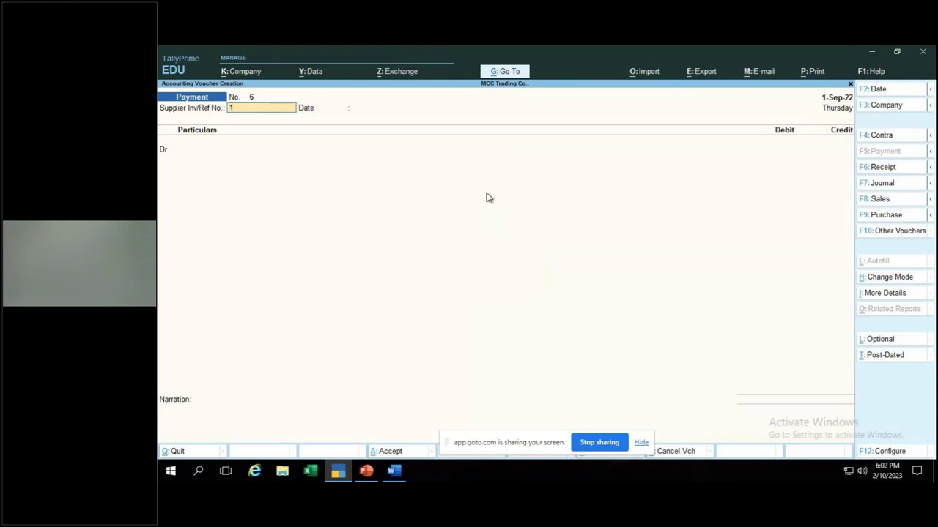
type("06")
key("Return")
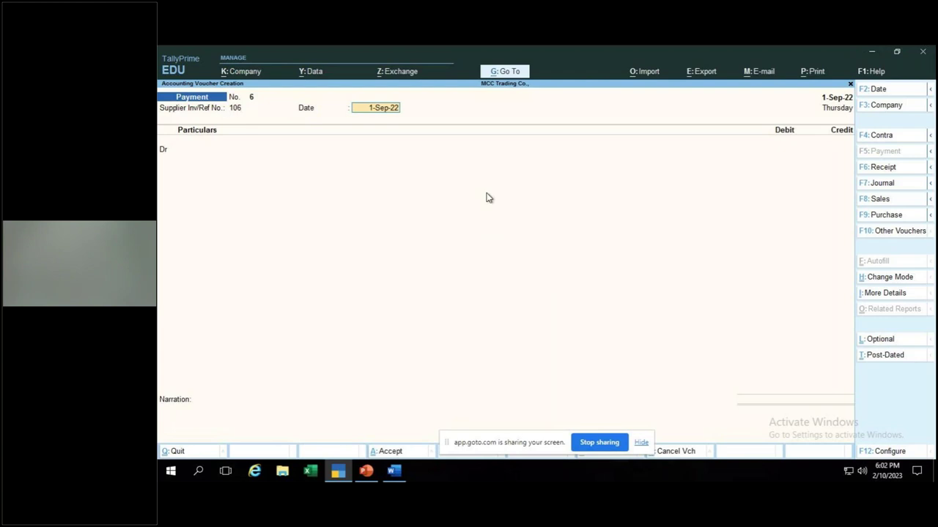
key("Return")
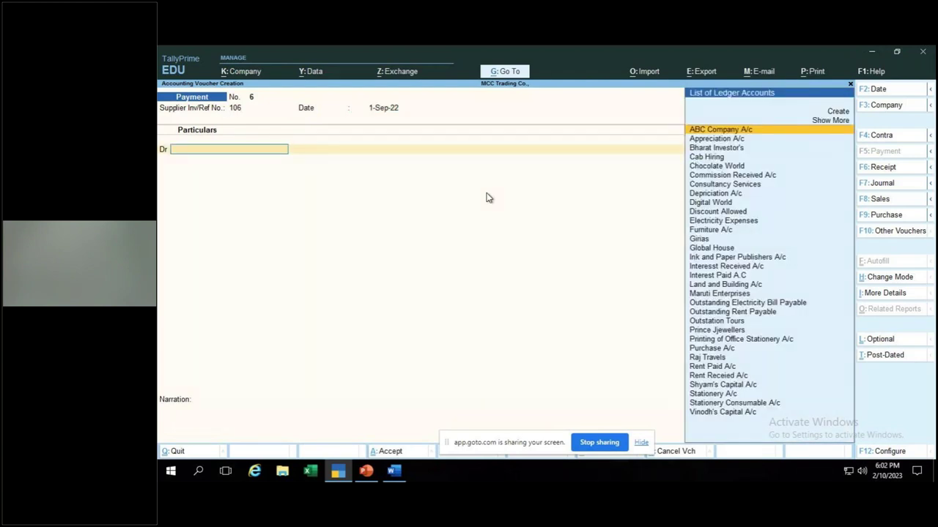
- Debit Chocolate World 35,750 against existing bill 102
type("Ch")
key("Return")
type("3")
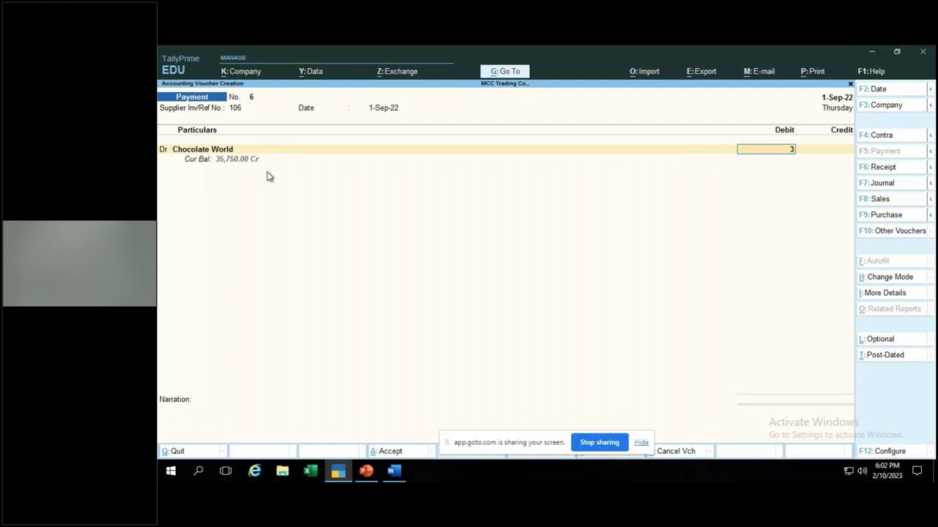
type("5750")
key("Return")
key("Return")
key("Return")
key("Return")
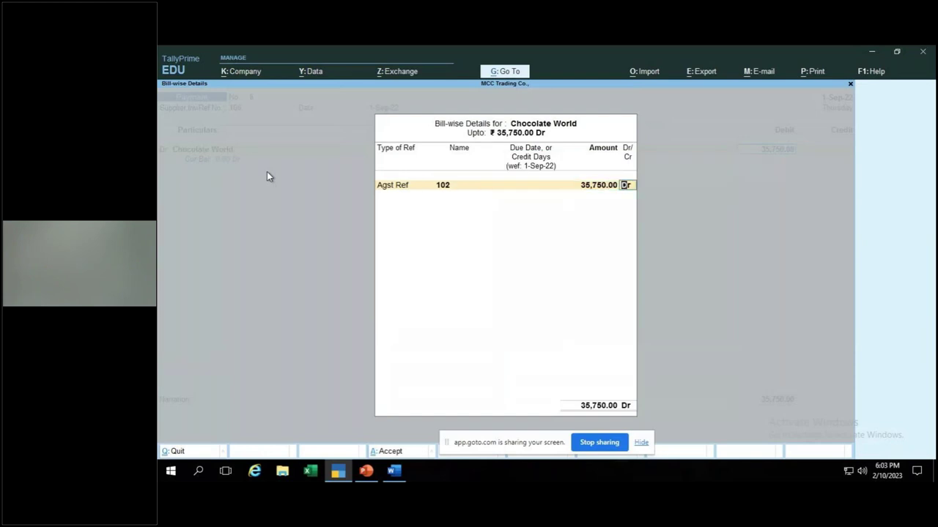
key("Return")
key("Return")
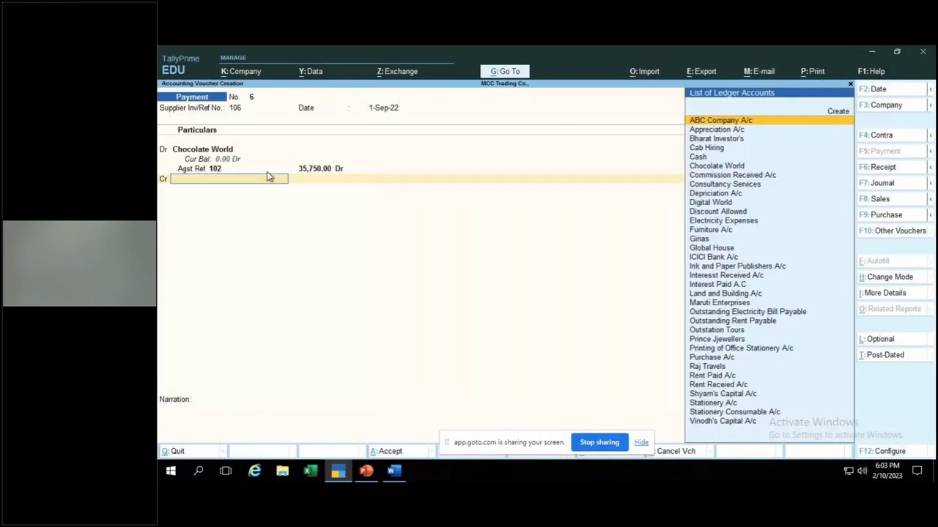
- Credit ICICI Bank A/c 35,750 after altering its ledger settings, opening bank allocations
key("Down")
key("Down")
key("Down")
key("Down")
key("Down")
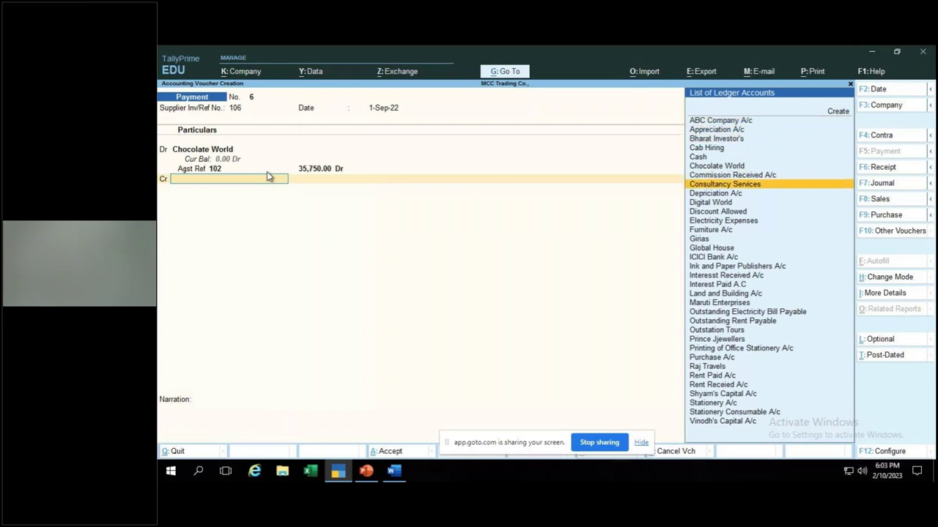
key("Down")
key("Down")
key("Down")
key("Down")
key("Down")
key("Down")
key("Return")
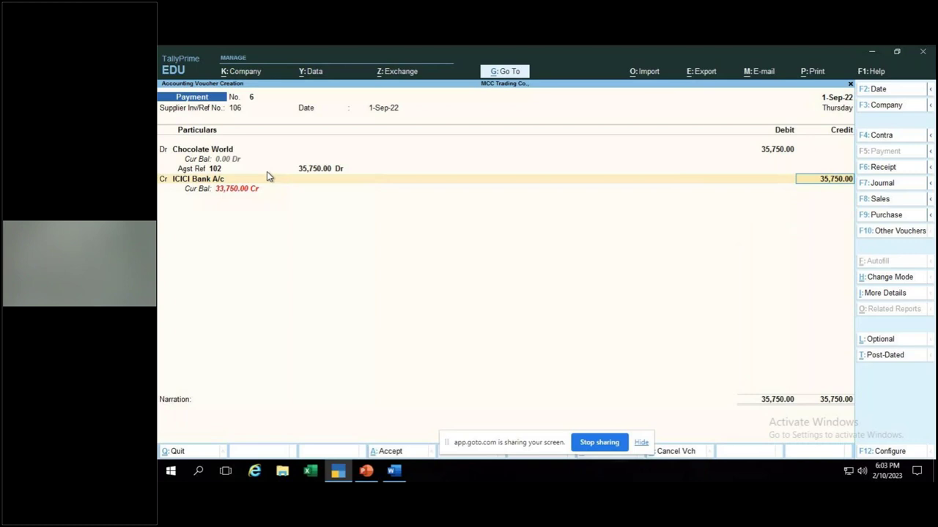
key("BackSpace")
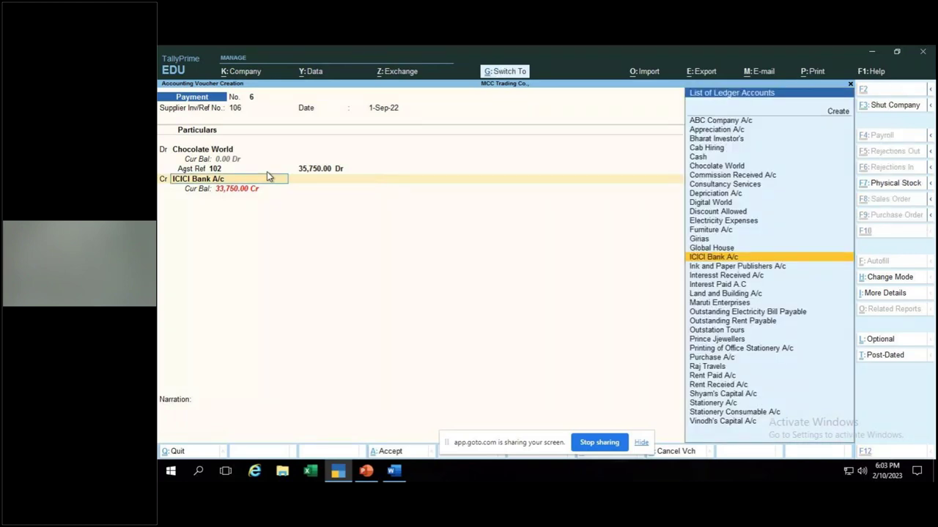
key("ctrl+Return")
key("Return")
key("Return")
key("Return")
key("Return")
key("Return")
key("Return")
key("Return")
key("Return")
key("Return")
key("Return")
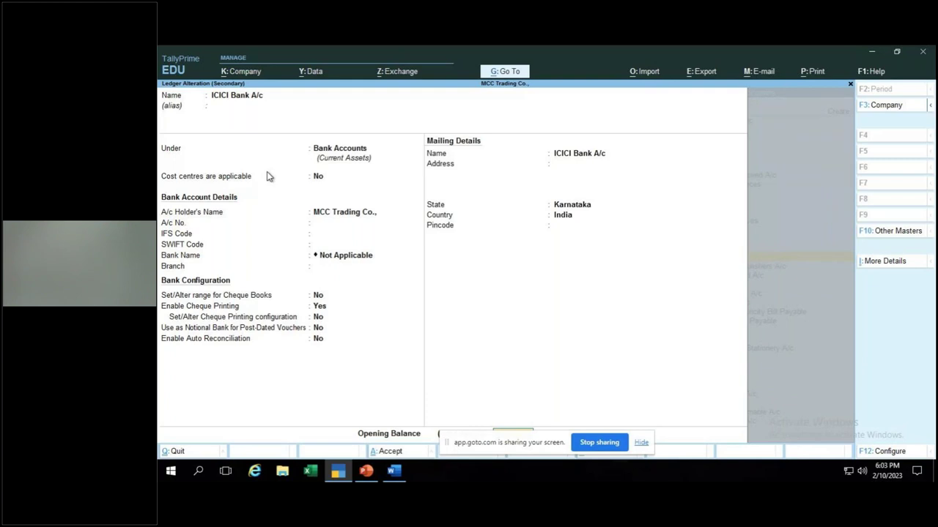
key("Return")
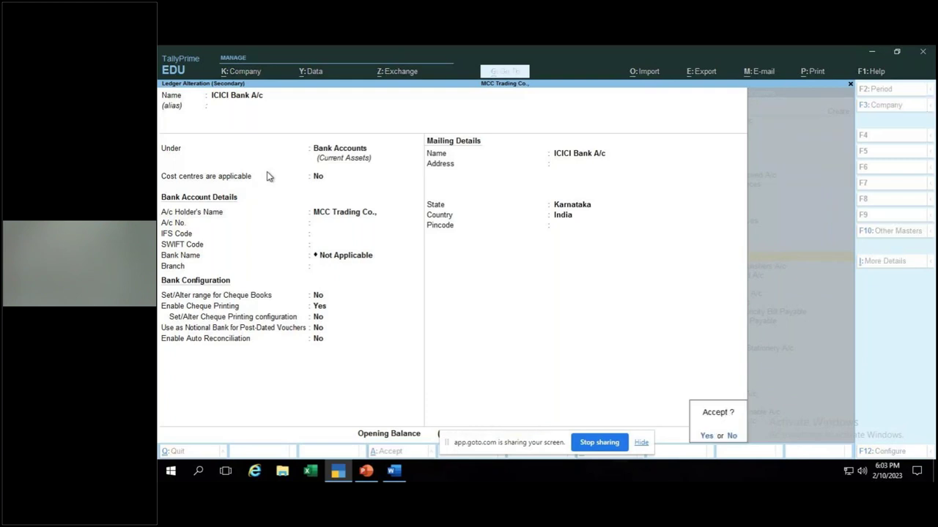
key("Return")
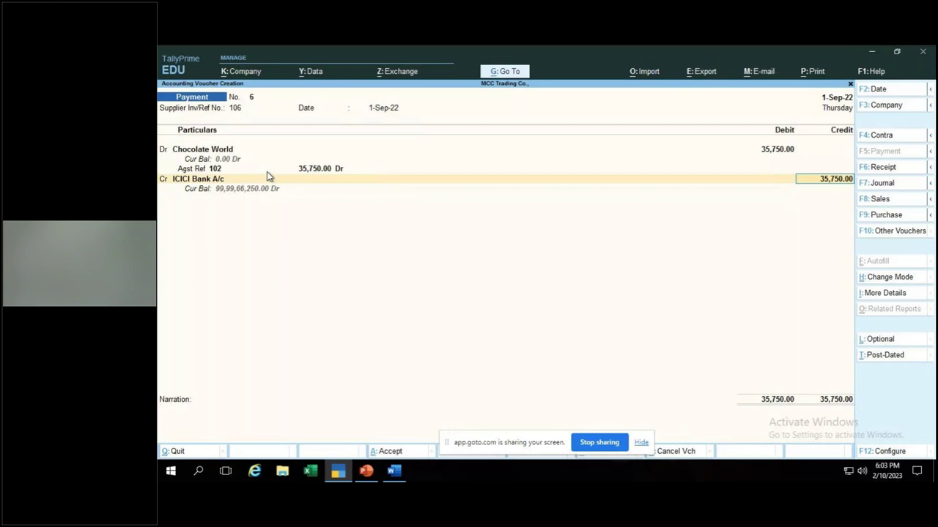
key("Return")
key("Return")
key("Return")
key("Return")
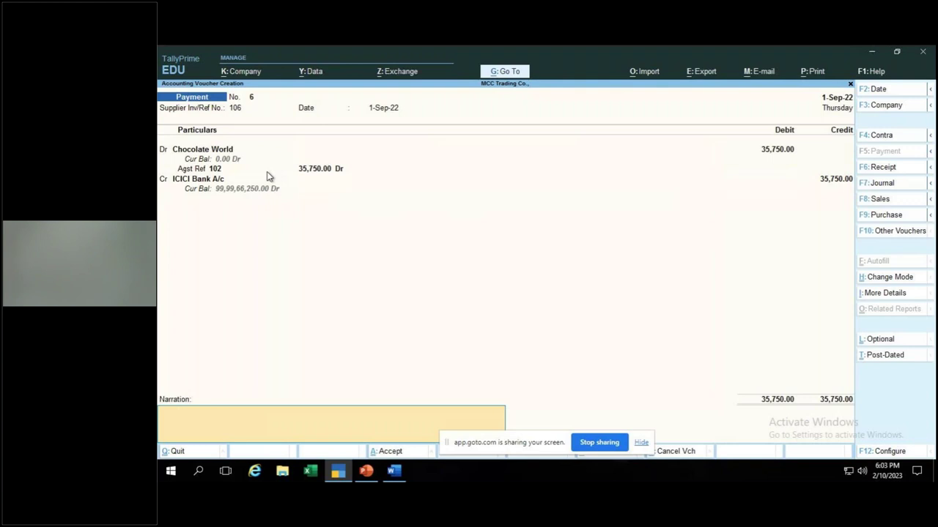
- Add narration 'being cheque issued to chococlate world', save the payment, and quit to Gateway
type("being")
type(" cheque issued to")
type(" chococlate world")
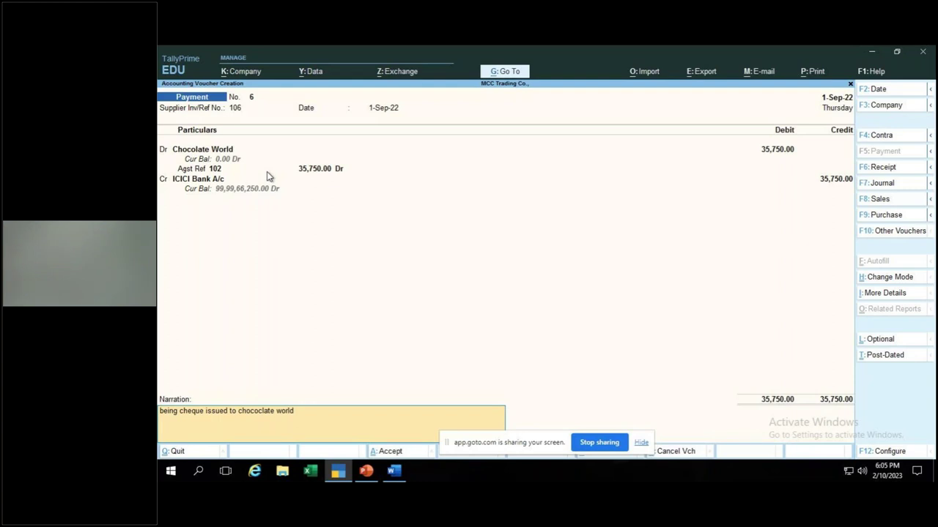
key("Return")
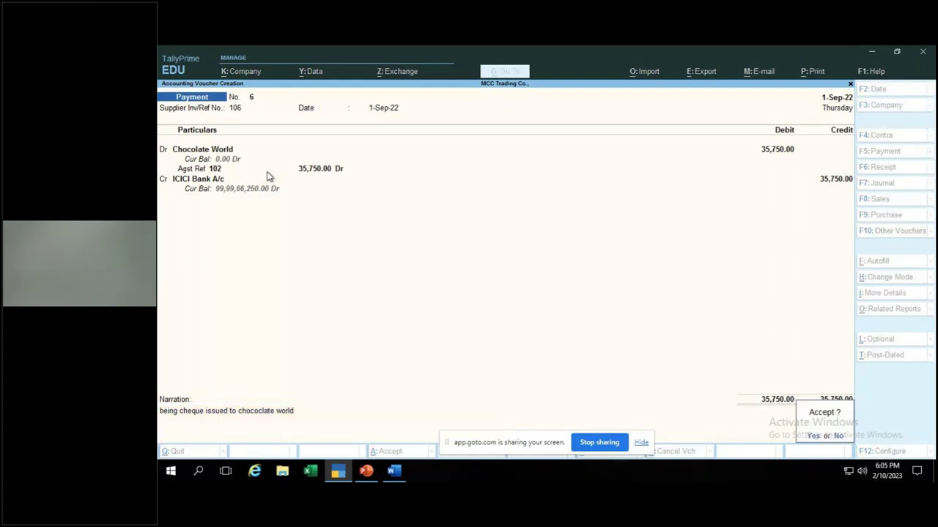
key("Return")
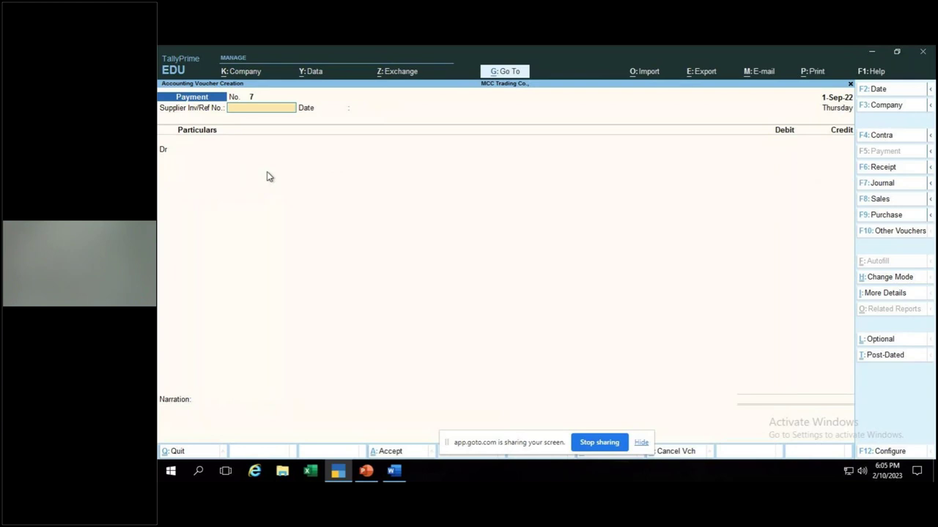
key("Escape")
key("Return")
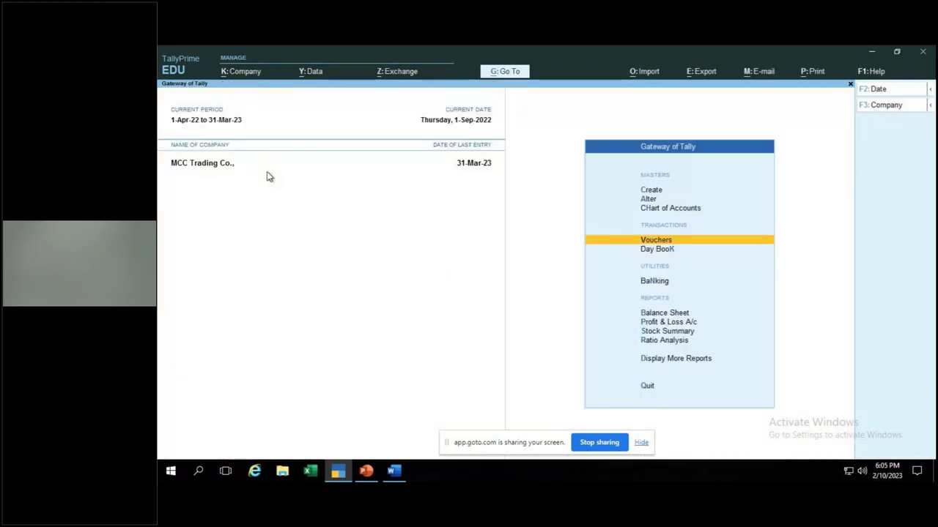
- Open the Bills Payable outstandings report to check that Chocolate World's bill 102 is cleared
key("Down")
key("Down")
key("Down")
key("Down")
key("Down")
key("Down")
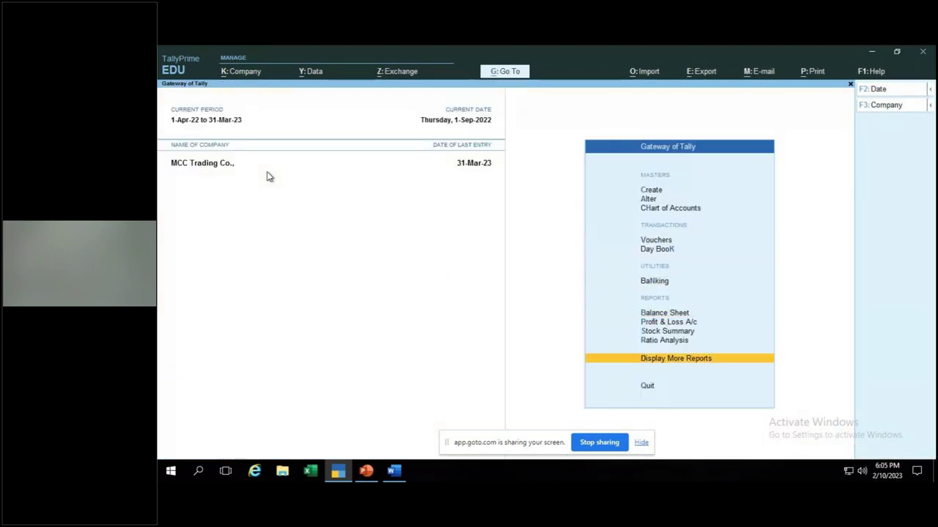
key("Return")
key("Down")
key("Down")
key("Down")
key("Down")
key("Down")
key("Return")
key("Return")
key("Down")
key("Return")
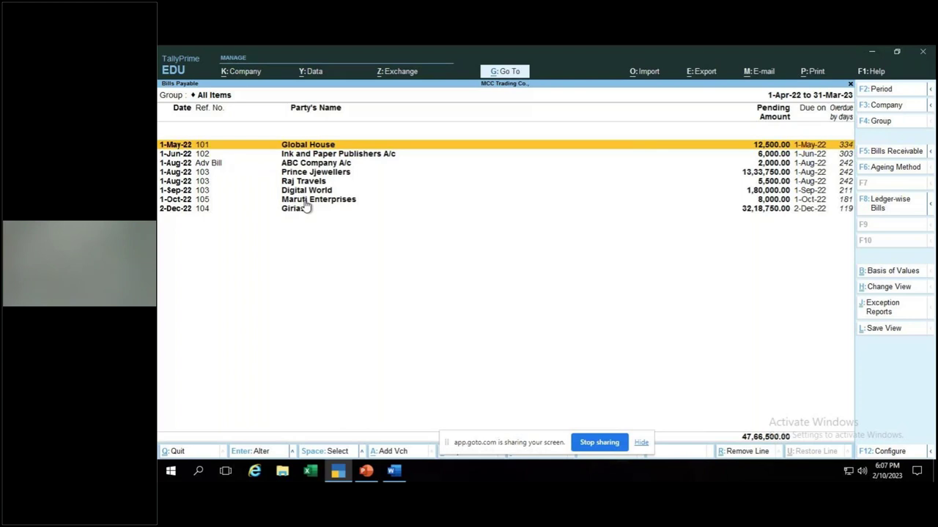
key("alt+Tab")
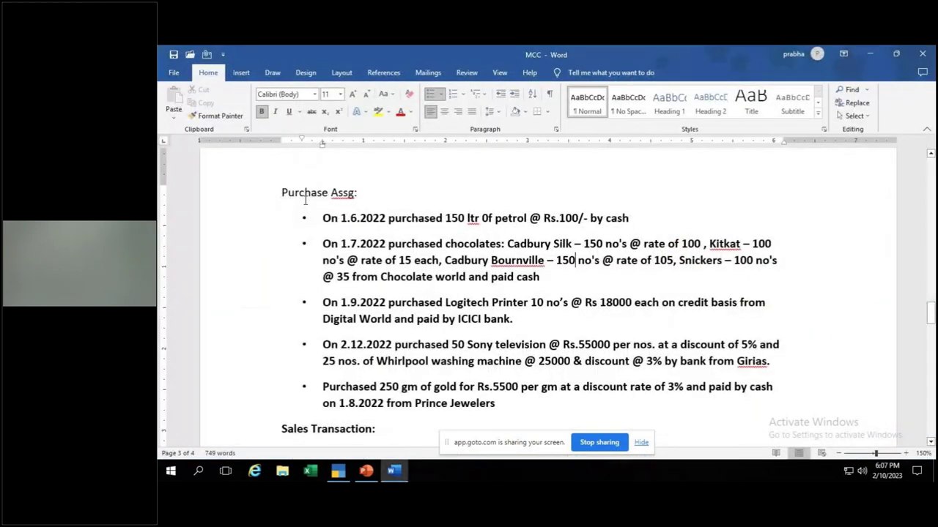
- Bring the Word assignment document forward and scroll to its Sales Transaction list
key("alt+Tab")
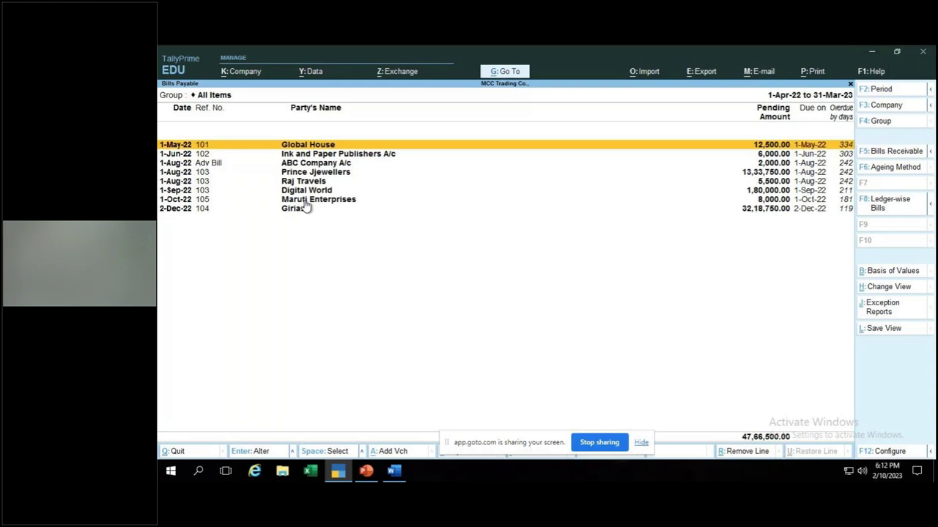
mouse_move(584, 50)
key("alt")
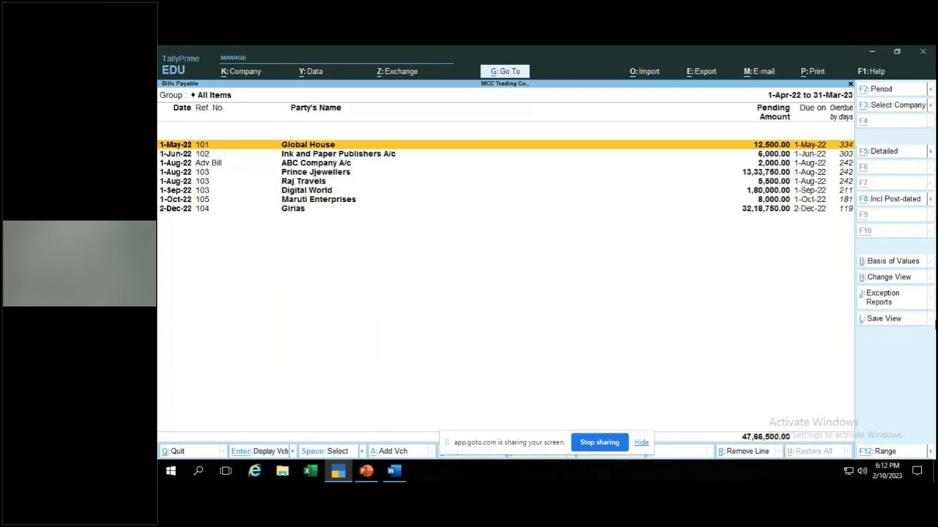
key("alt+Tab")
scroll(830, 301, "down", 3)
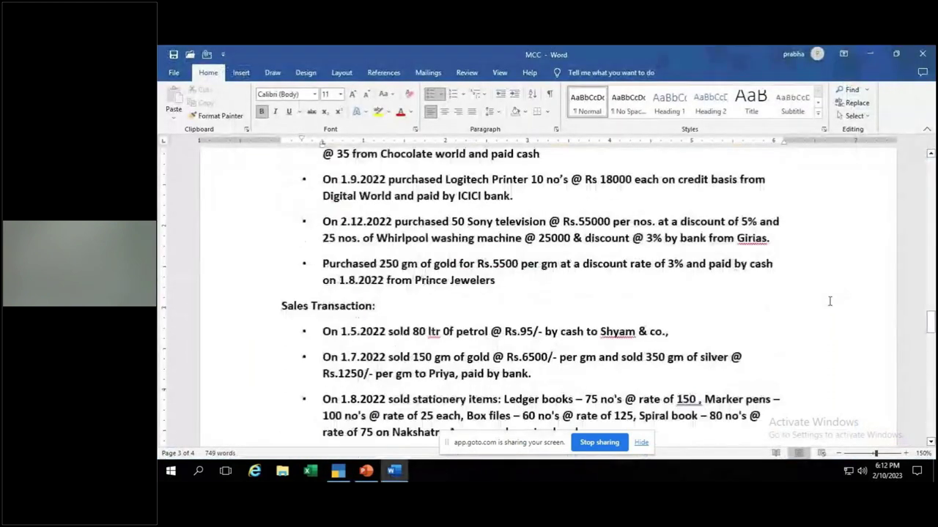
- Check the 1.7.2022 gold and silver sale in Word, then open a blank TallyPrime Sales voucher No. 1
scroll(830, 301, "down", 3)
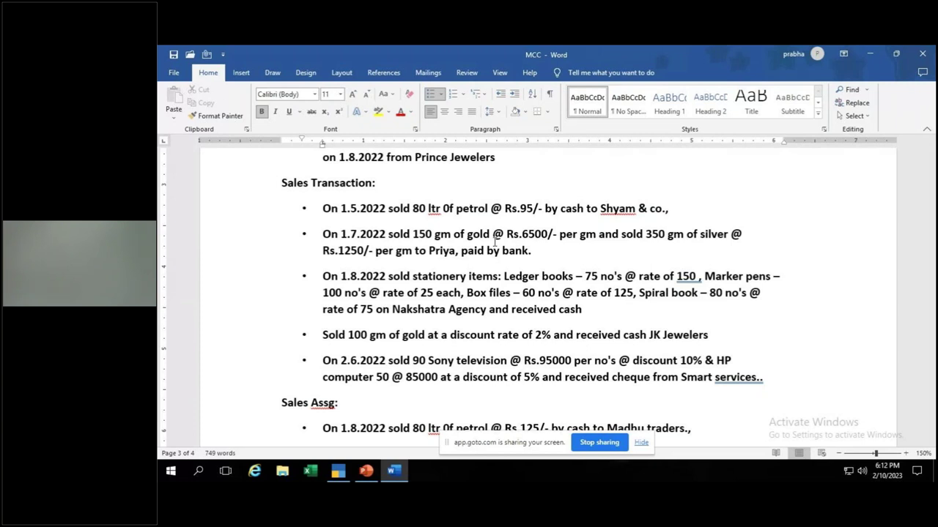
key("alt+Tab")
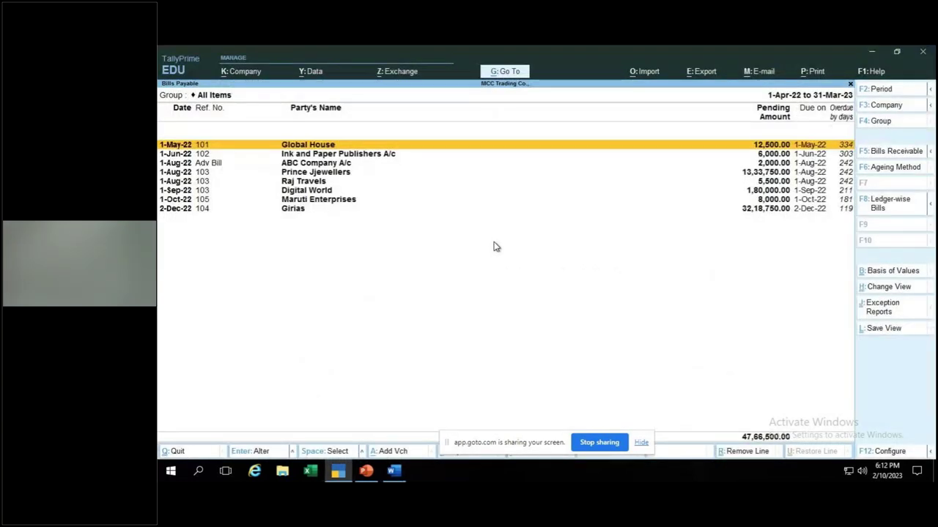
key("Escape")
key("Escape")
key("Escape")
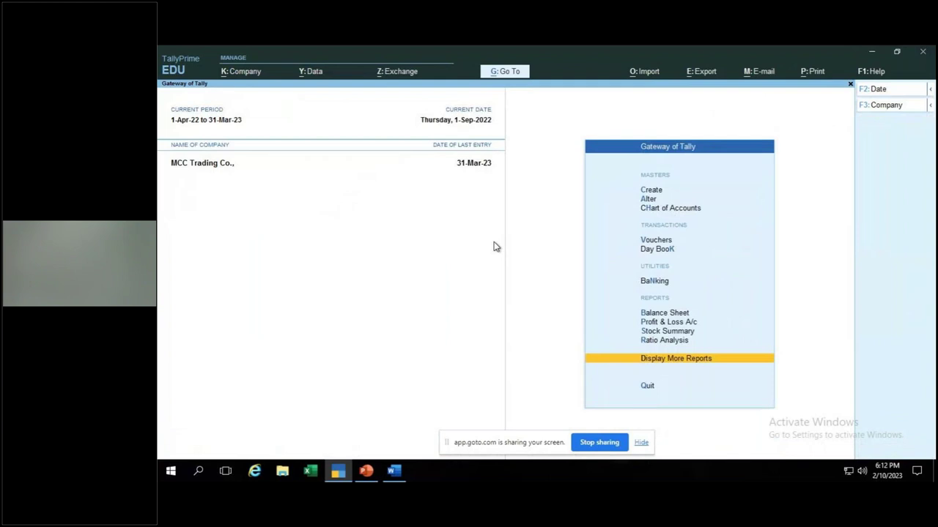
key("Up")
key("Up")
key("Up")
key("Up")
key("Up")
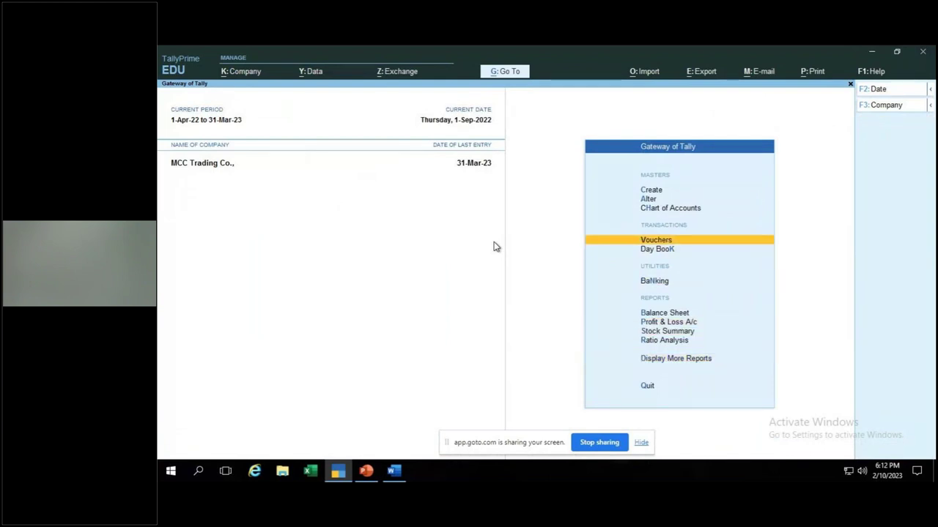
key("Return")
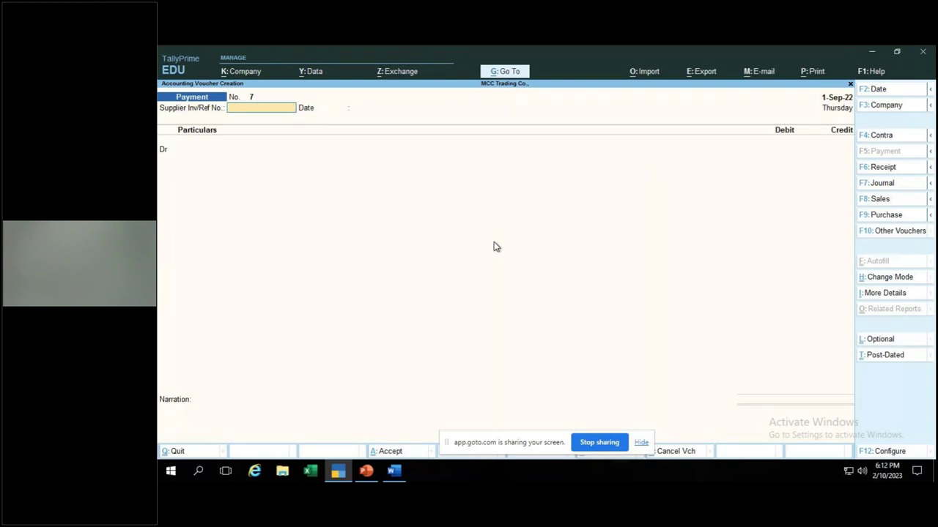
key("F8")
key("alt+Tab")
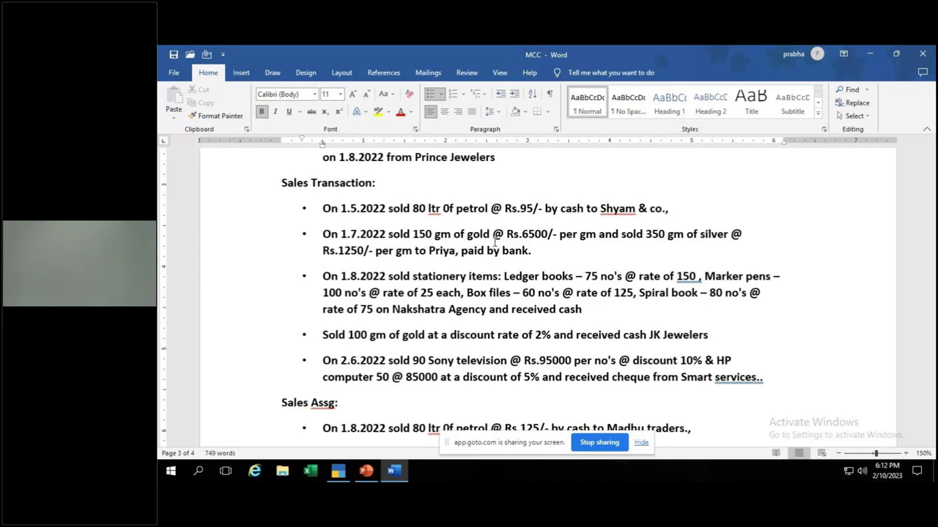
key("alt+Tab")
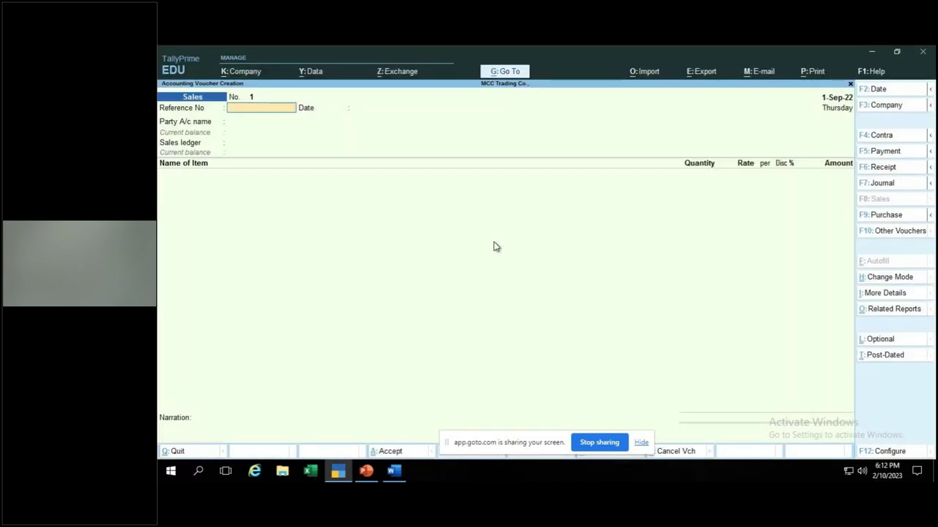
- Enter reference number 101 and accept the voucher date
type("101")
key("Return")
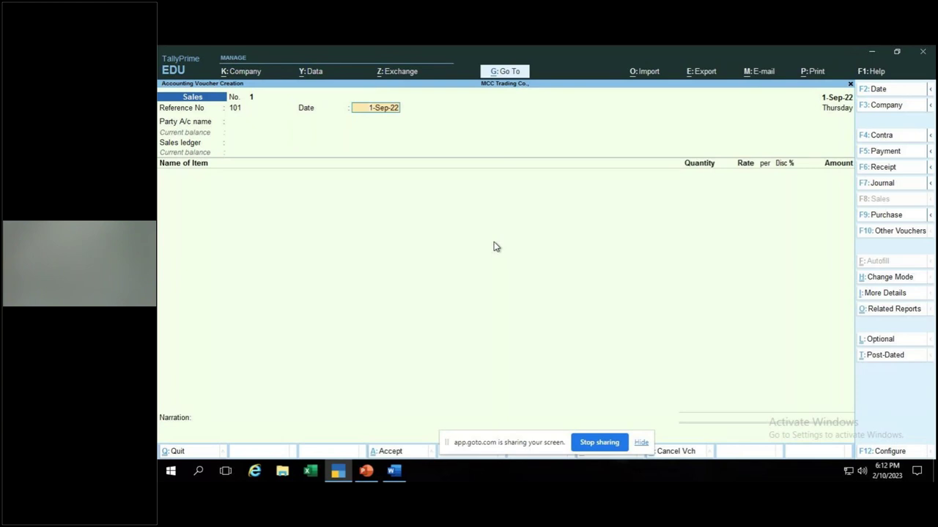
key("Return")
key("alt+Tab")
key("alt+Tab")
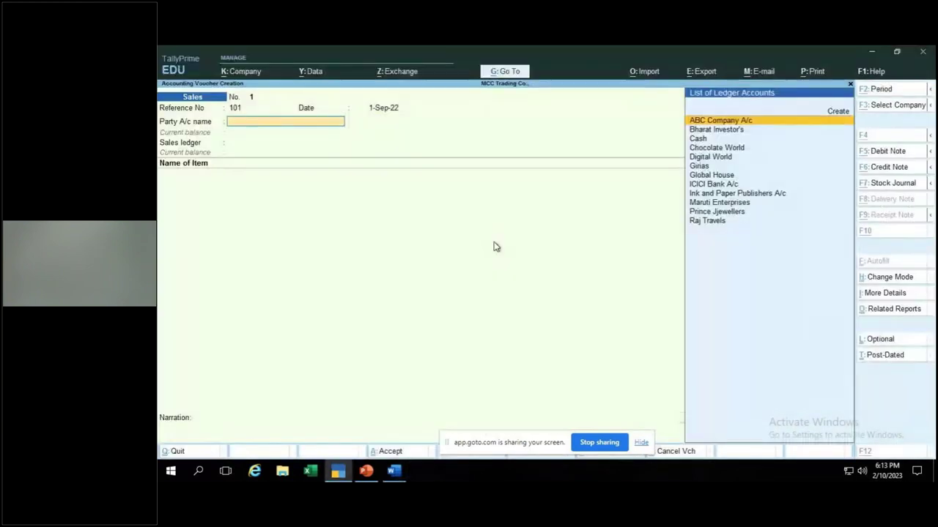
- Create party ledger Shyam & Co under Sundry Creditors and accept its party details
key("alt+c")
type("Shyam")
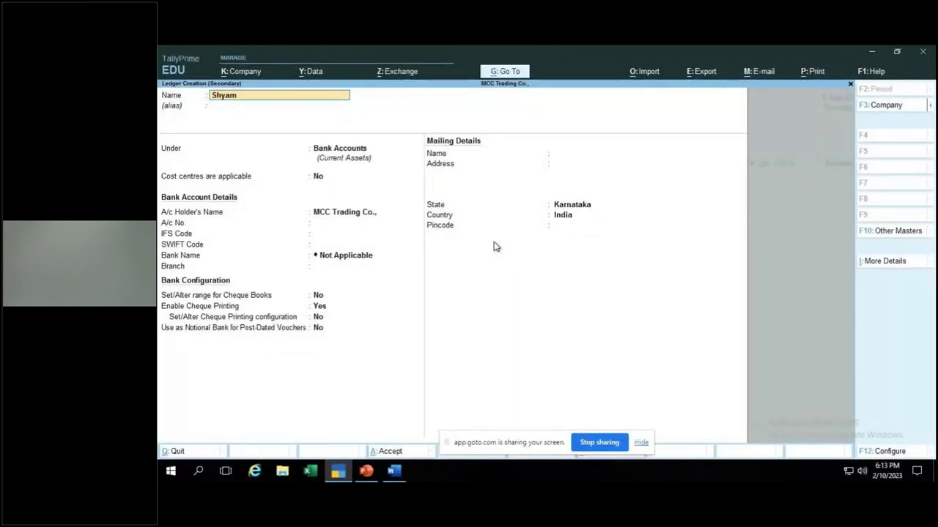
type(" &")
type(" Co")
key("Return")
key("Return")
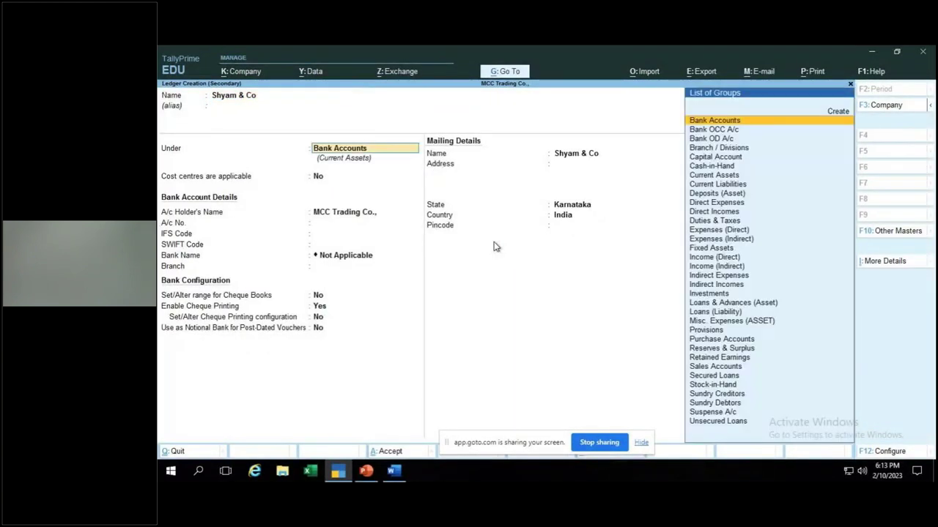
type("S")
key("Down")
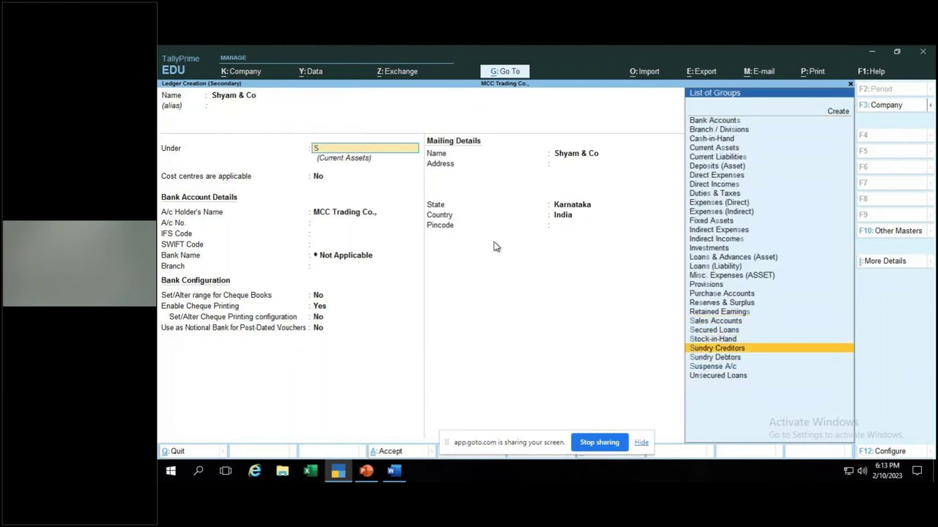
key("Return")
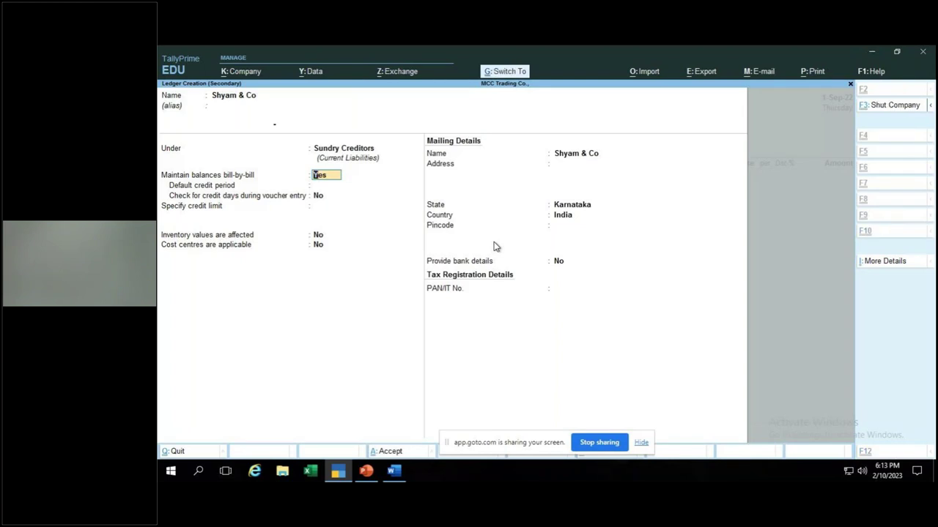
key("ctrl+a")
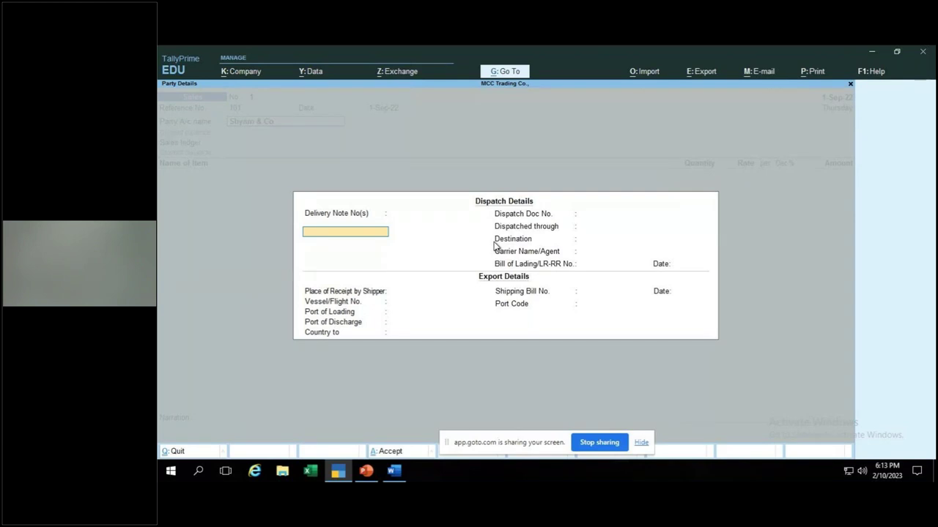
key("Escape")
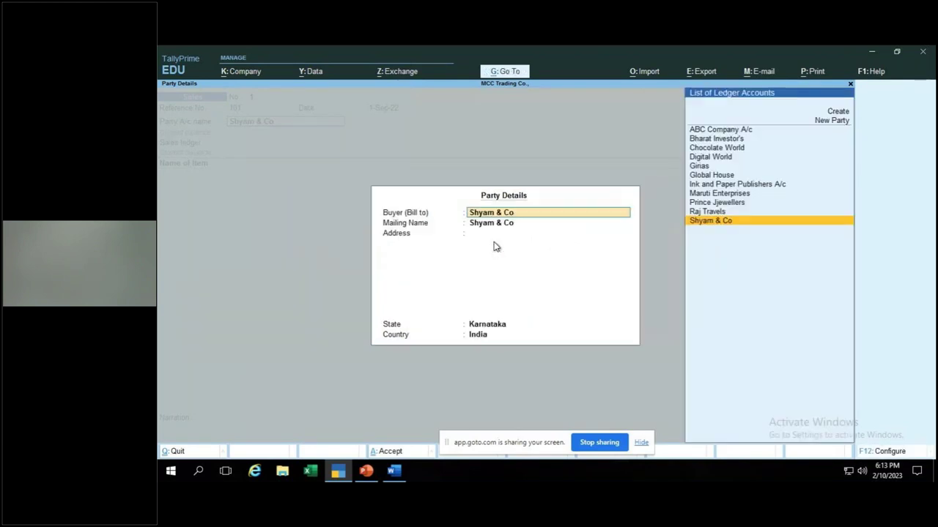
key("ctrl+a")
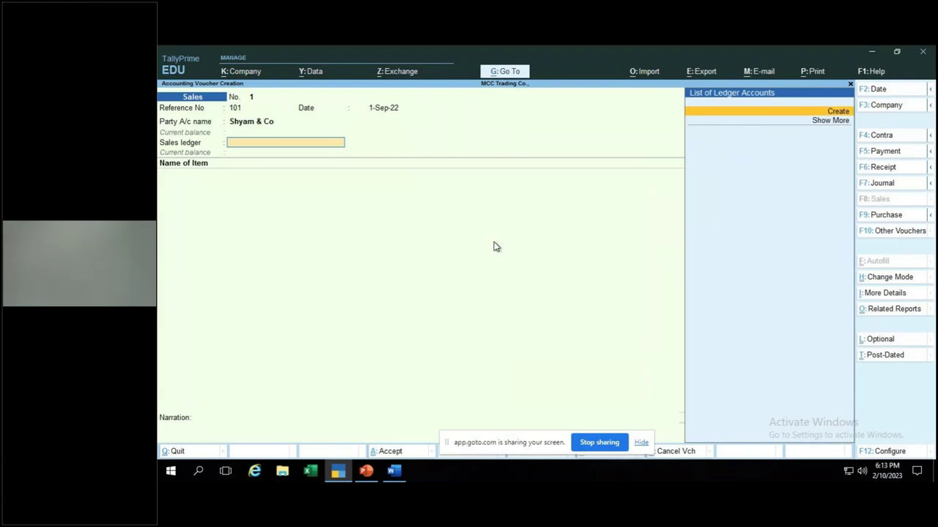
- Create and save a Sales A/c ledger under Sales Accounts, with cost centres set to No
key("alt+c")
type("Sales A/c")
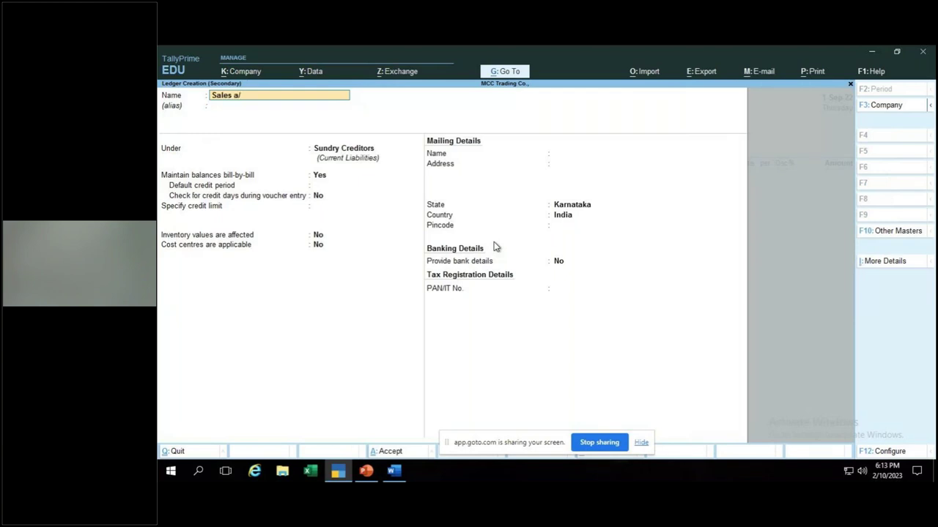
key("Return")
key("Return")
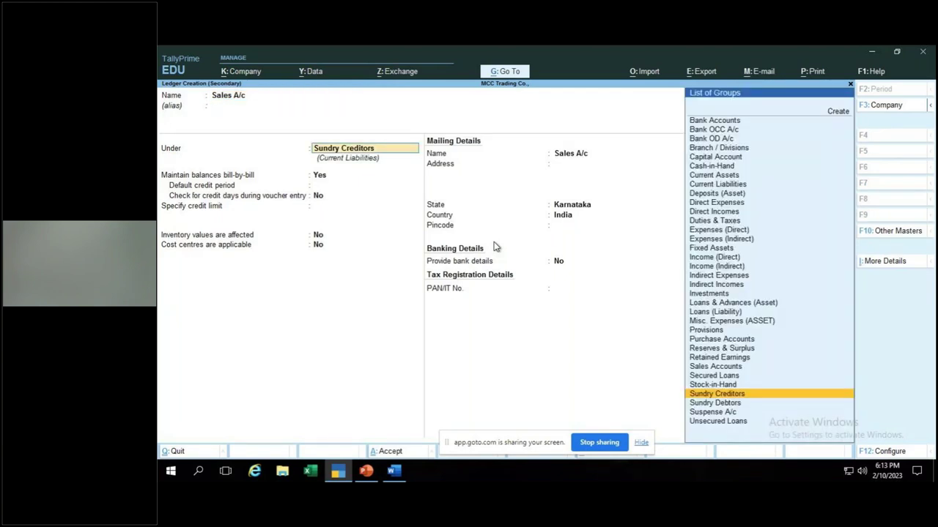
type("sa")
key("Return")
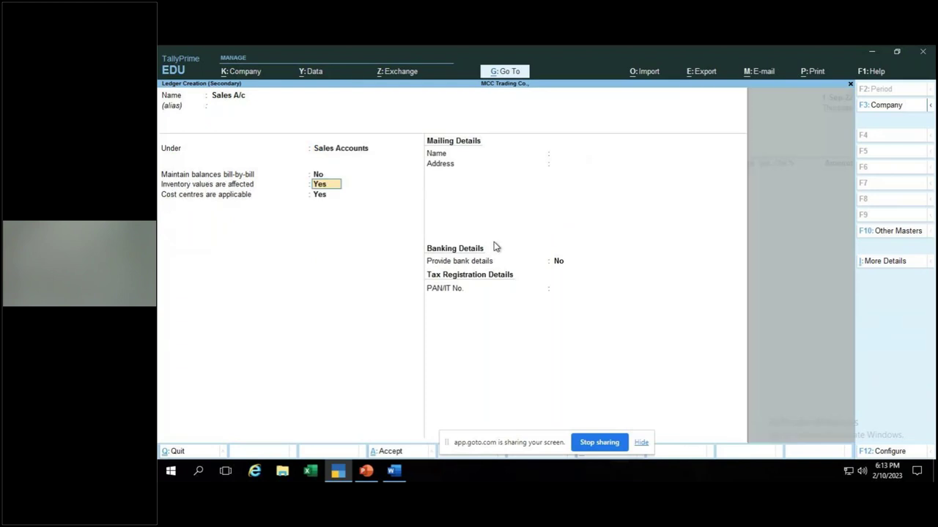
key("Return")
type("n")
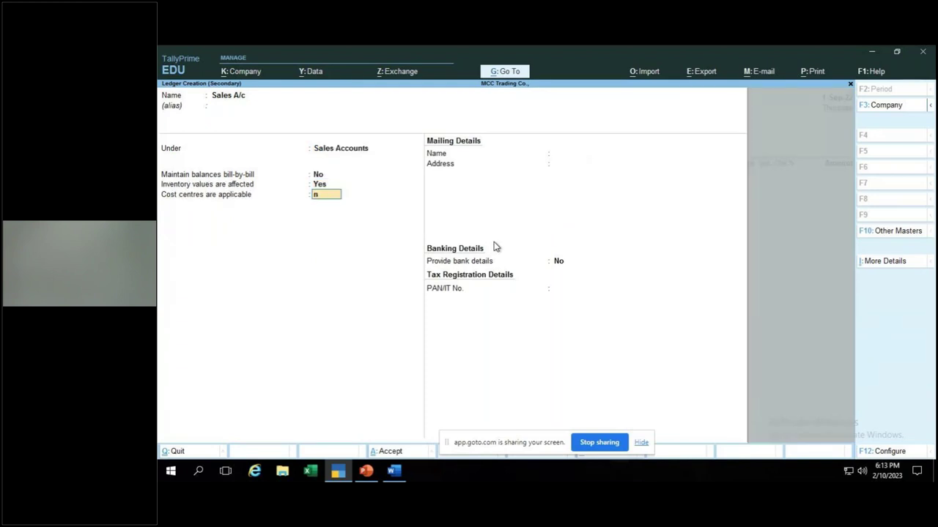
key("Return")
key("ctrl")
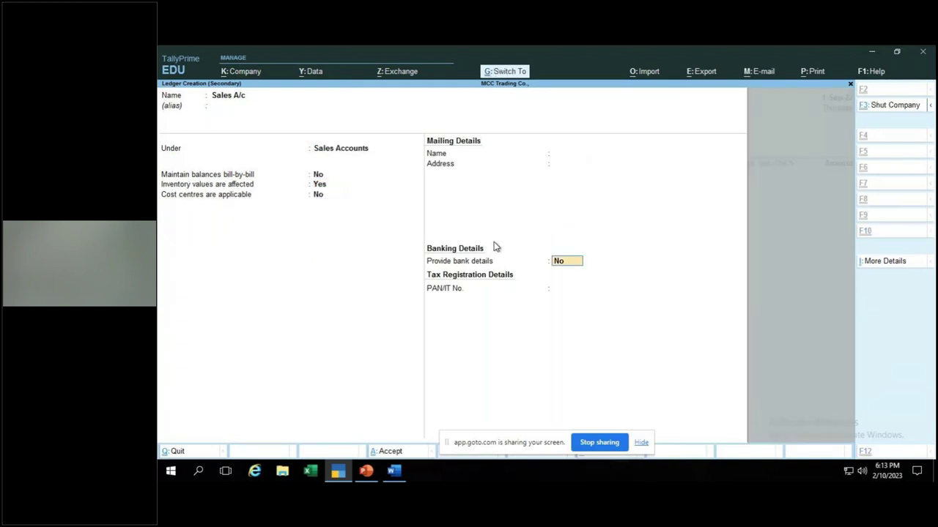
key("ctrl+a")
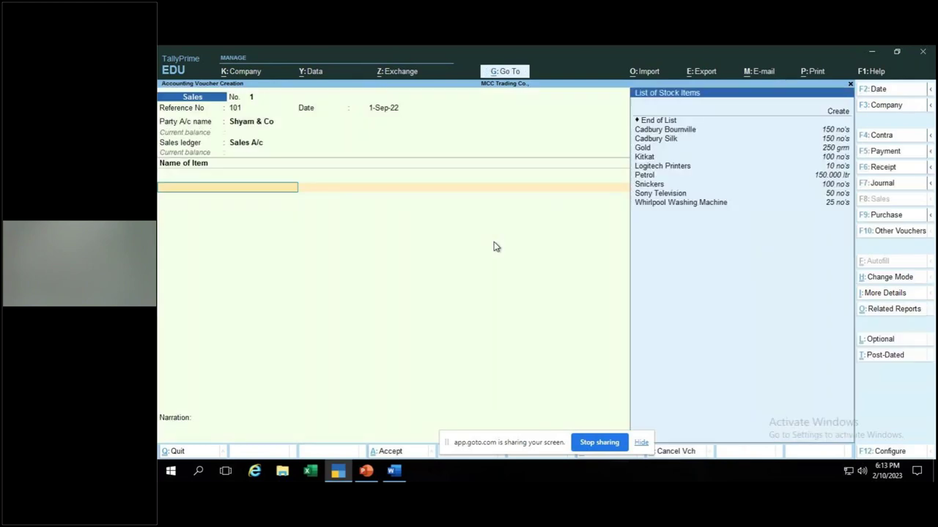
- Add Petrol from Kormangala Store House: 75 ltr at 125, totalling 9,375.00
type("P")
key("Return")
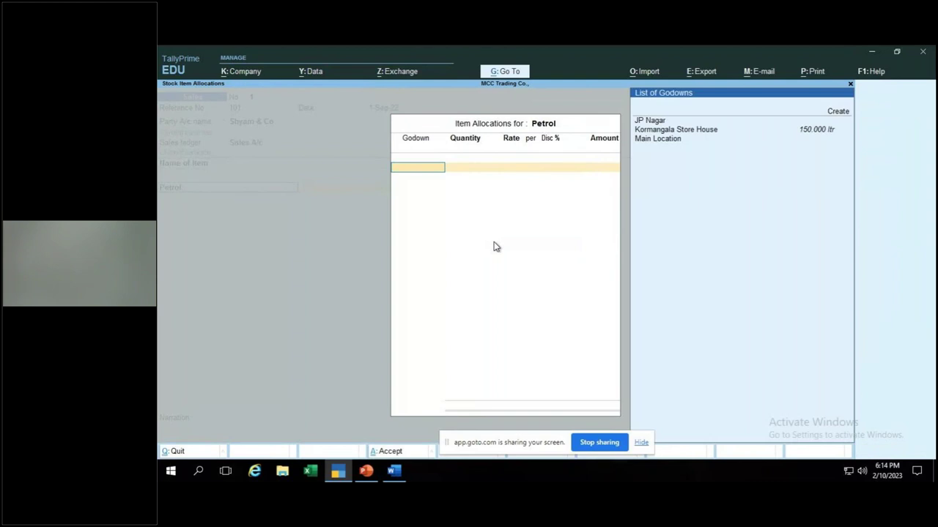
key("Down")
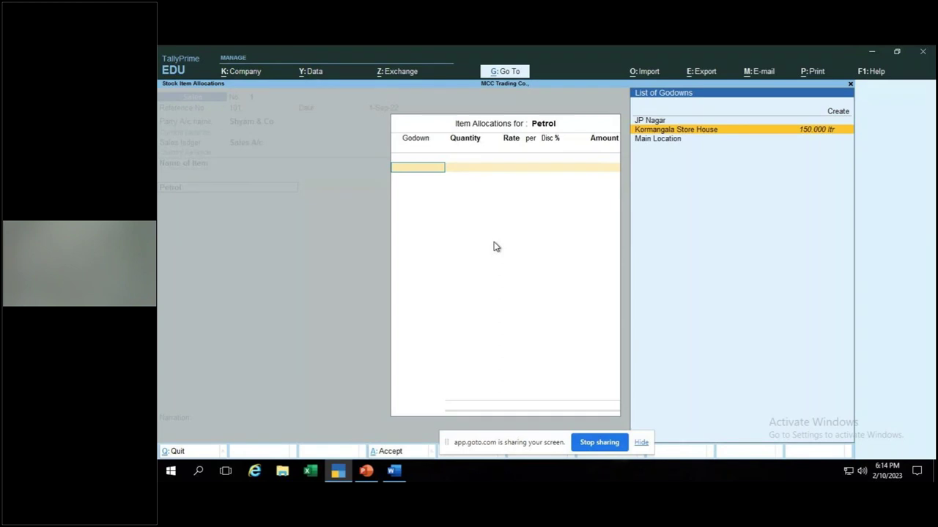
key("Return")
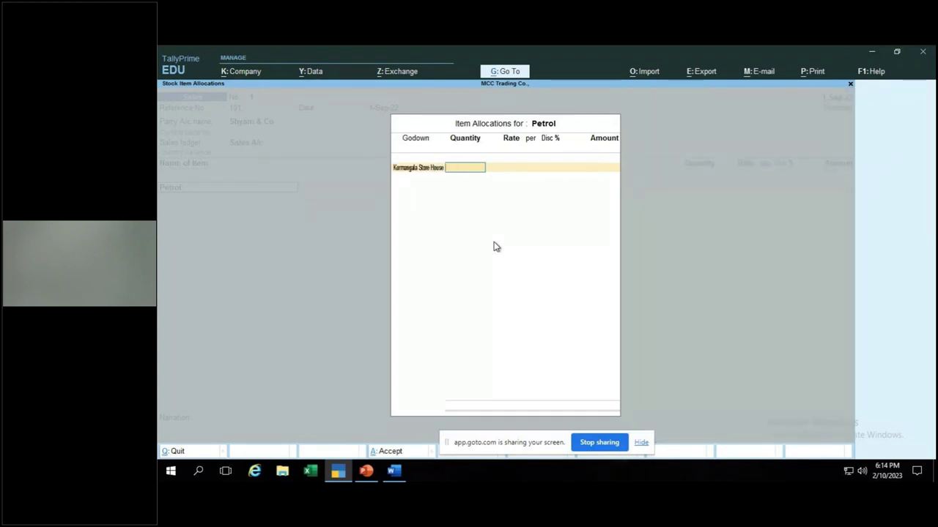
type("75")
key("Return")
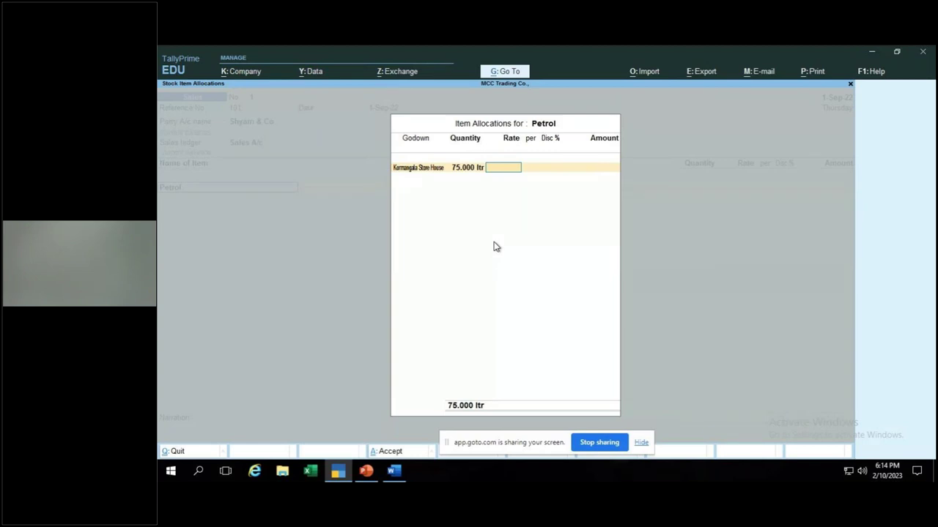
type("125")
key("Return")
key("Return")
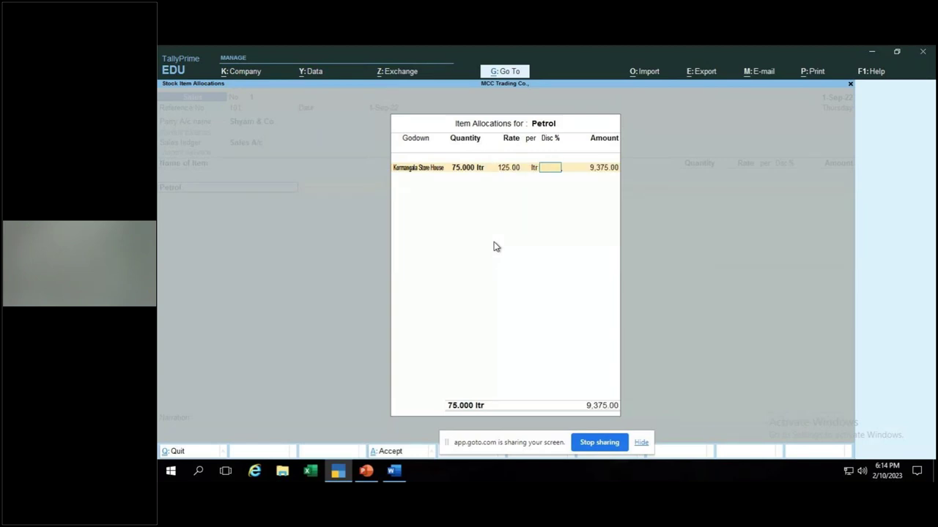
key("Return")
key("Return")
key("Return")
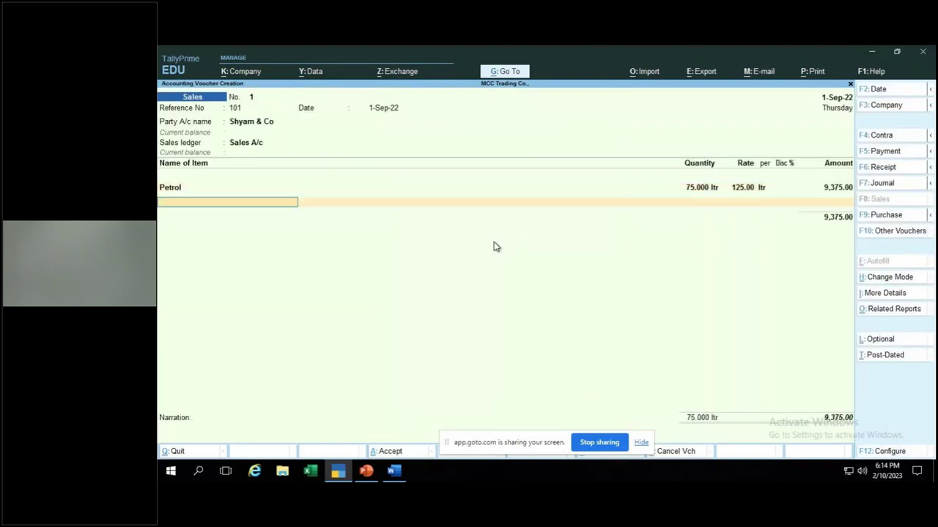
key("Return")
key("Return")
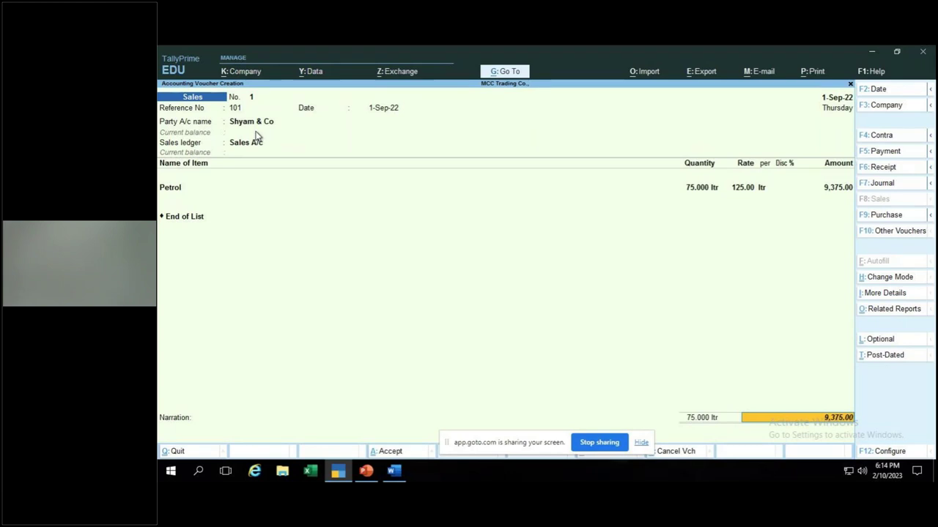
- Record the bill-wise details as New Ref with bill name 1
key("Return")
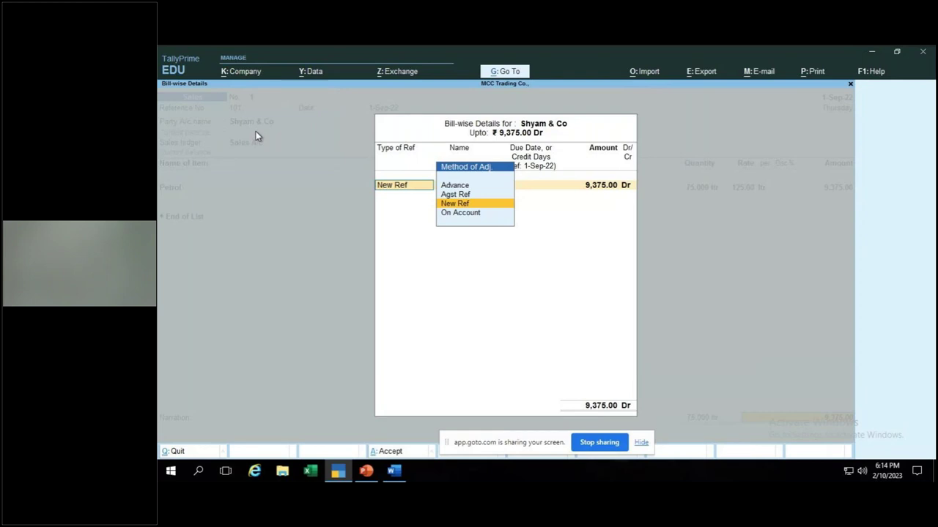
key("Return")
type("1")
key("Return")
key("Return")
key("Return")
key("Return")
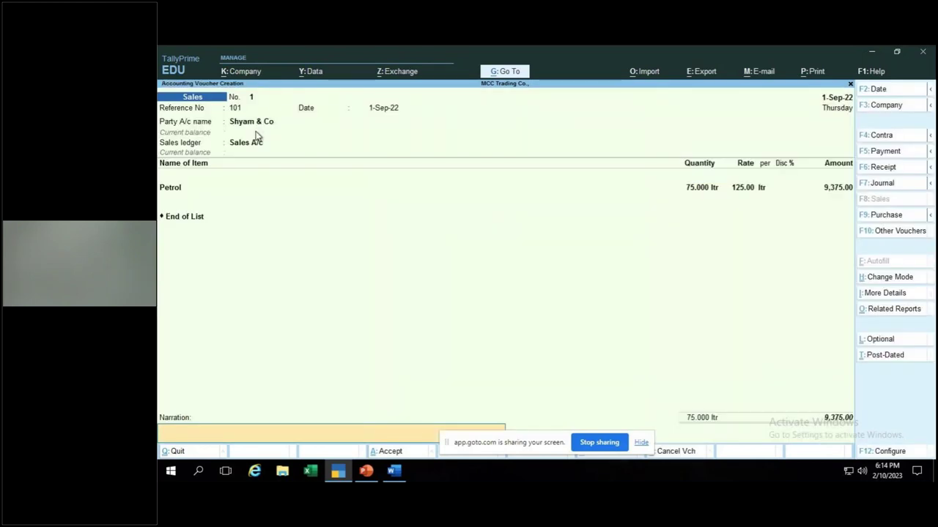
- Enter the narration 'being petrol sold to shyam and co'
type("being ")
type("pet")
type("rol sold to")
type("shya, an")
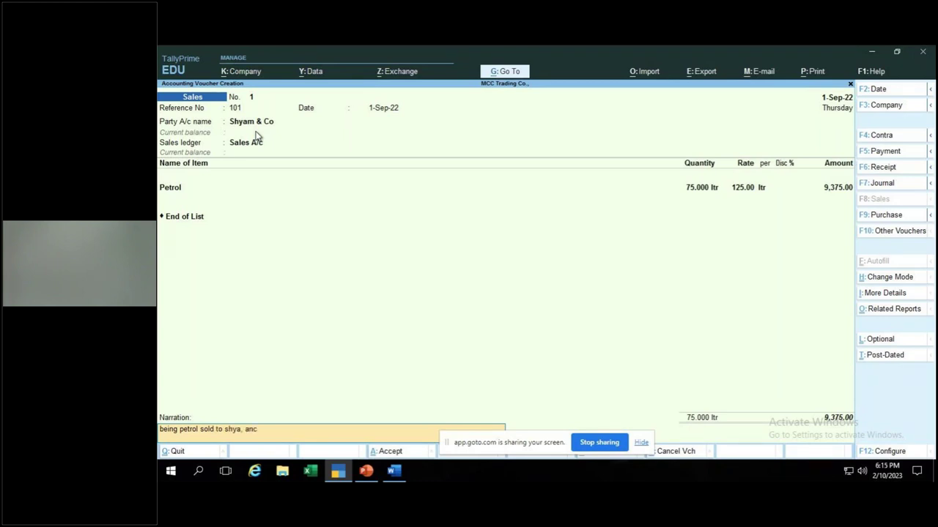
type("d")
key("BackSpace")
key("BackSpace")
type("m an")
key("Return")
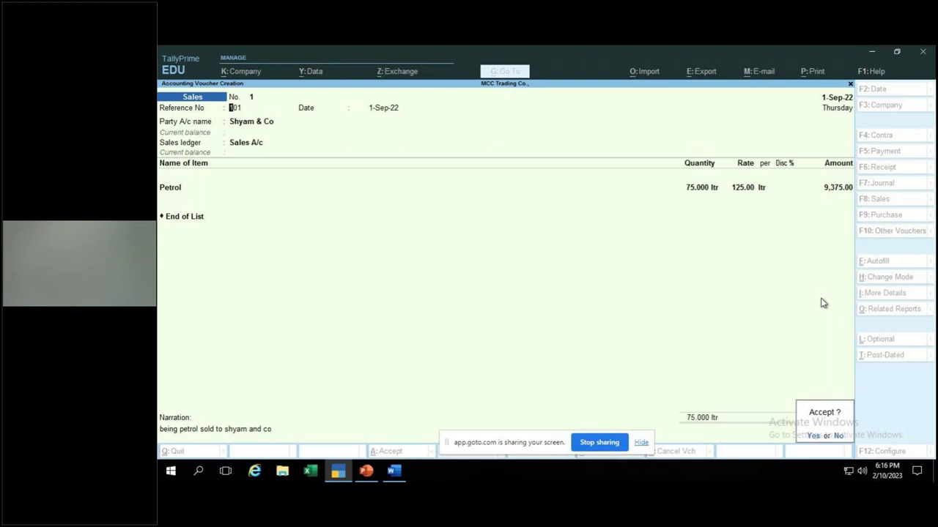
- Decline the Accept prompt and ask to quit the voucher without saving
key("Escape")
key("BackSpace")
key("Escape")
- Confirm quitting, then start a new Sales voucher dated 2-Sep-22, reference 101, party Shyam & Co
key("y")
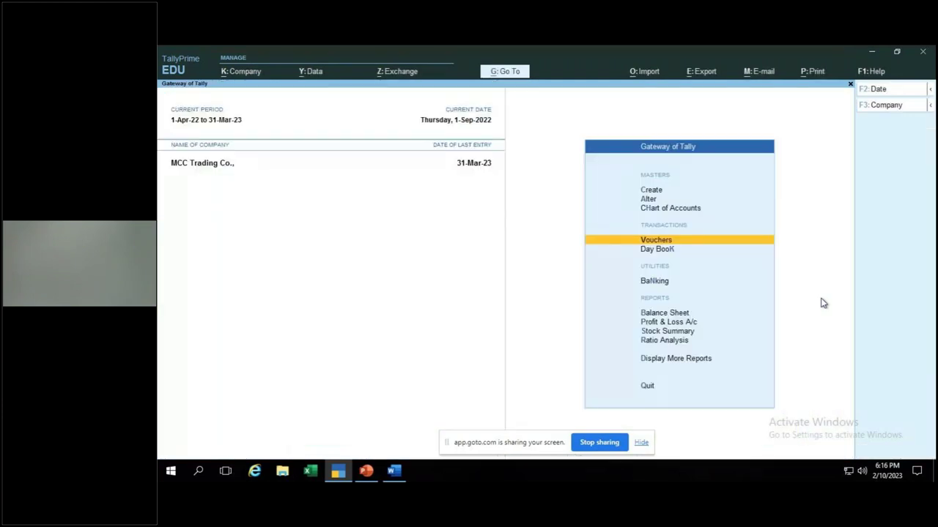
key("Return")
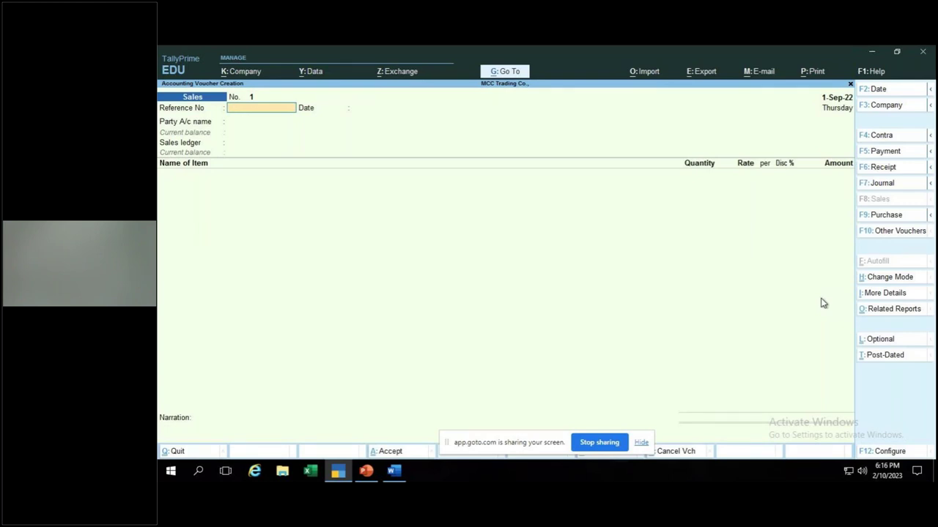
key("F2")
type("2-Sep-22")
key("Return")
type("101")
key("Return")
key("Return")
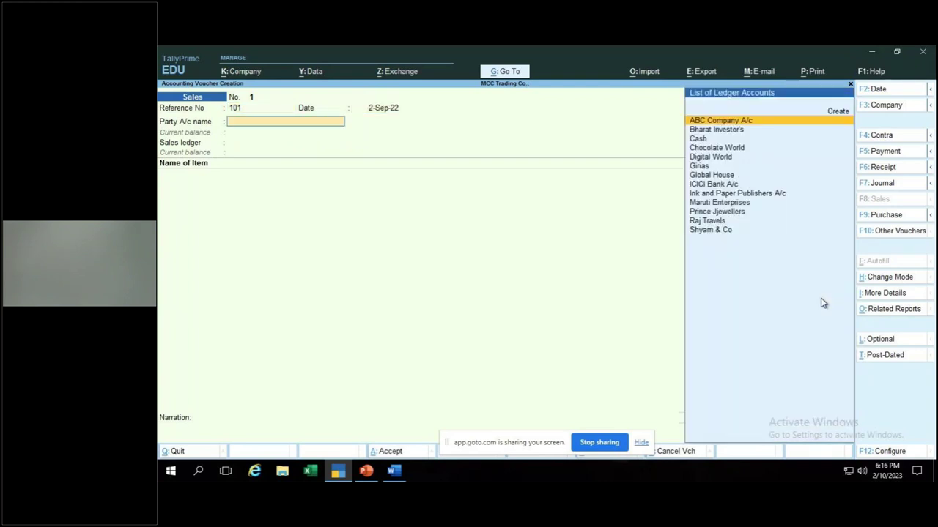
type("S")
key("Return")
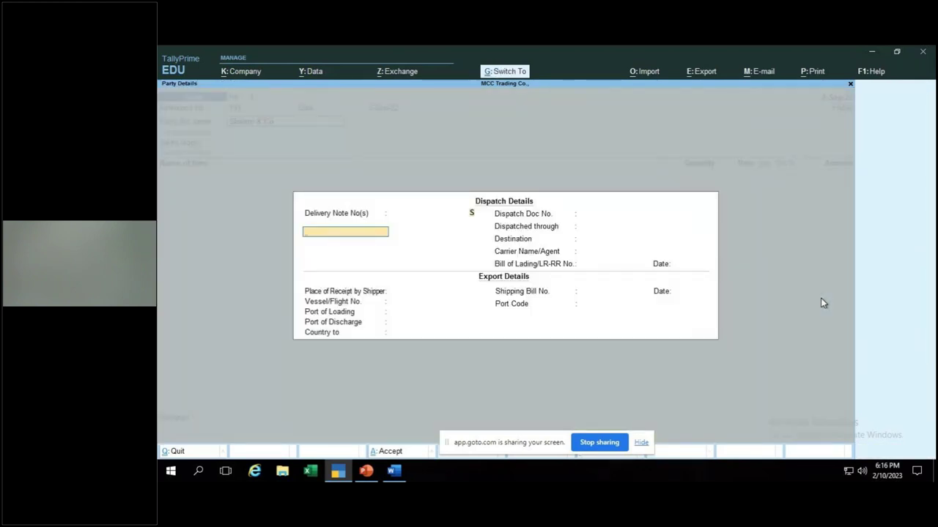
key("ctrl+a")
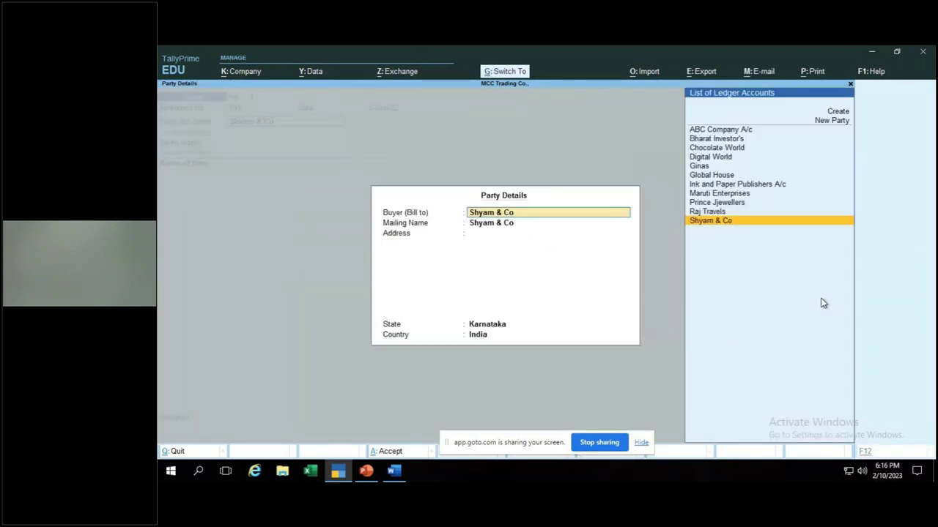
key("ctrl+a")
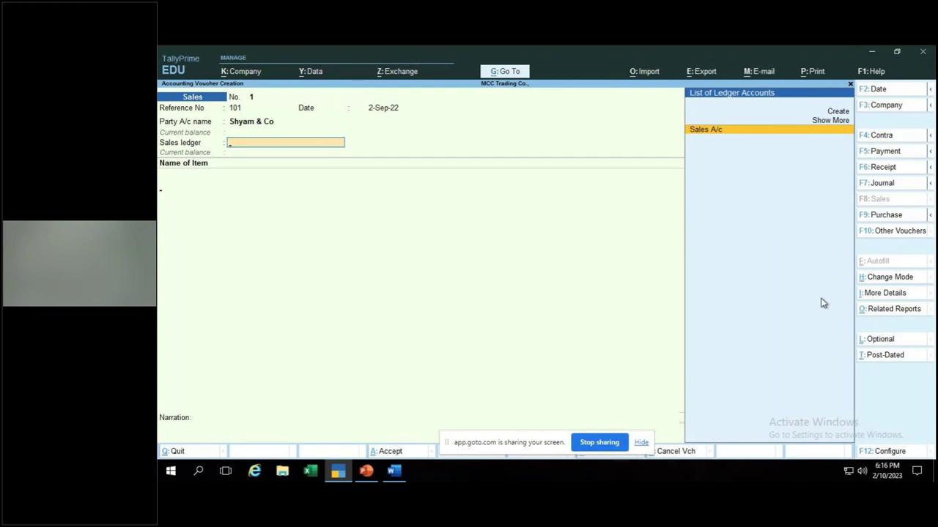
- Use Sales A/c and sell 100 ltr of Petrol from Kormangala Store House at 125 (12,500.00)
key("Return")
type("P")
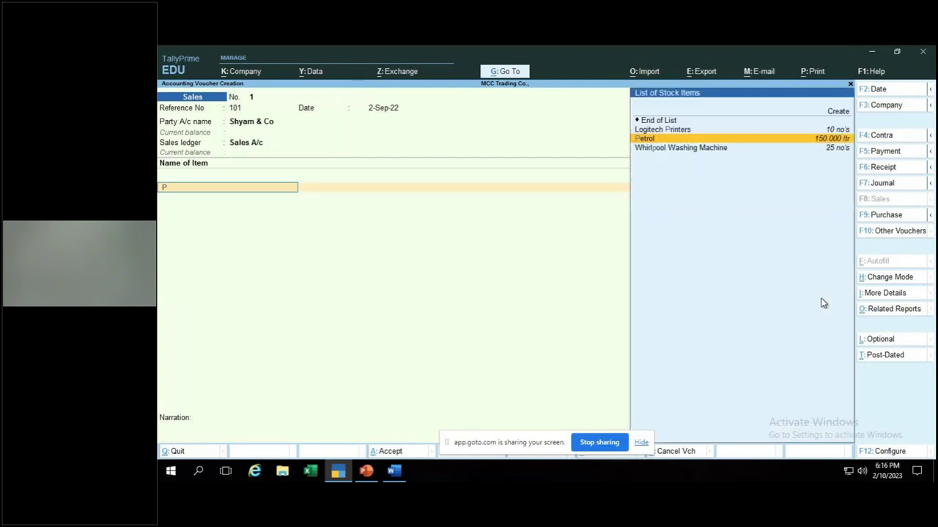
key("Return")
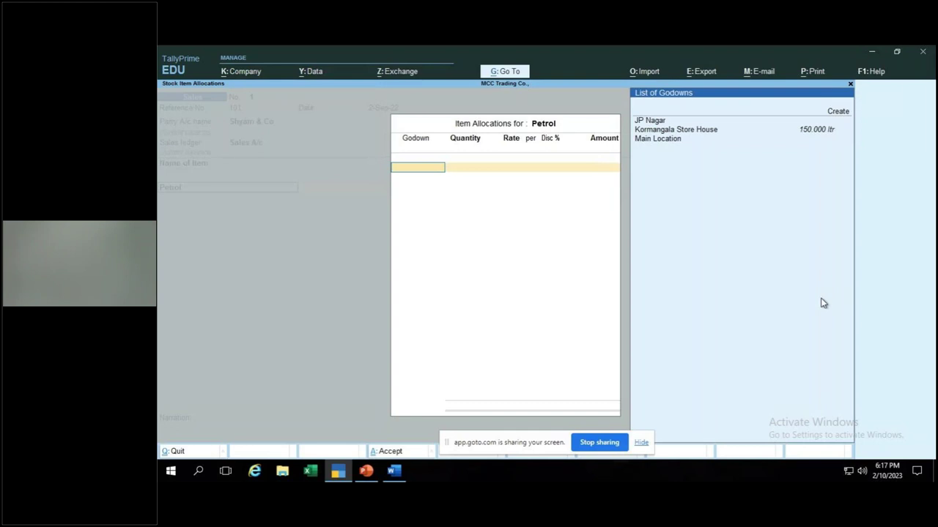
key("Down")
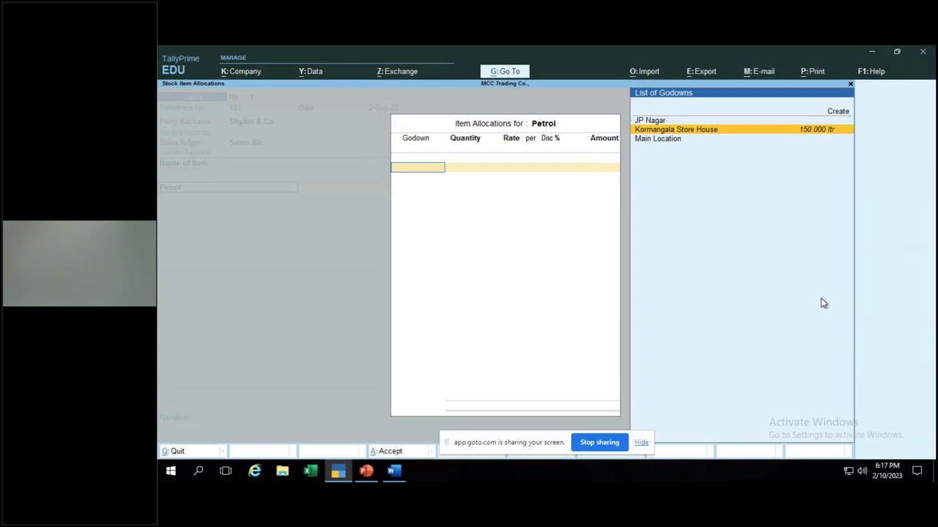
key("Return")
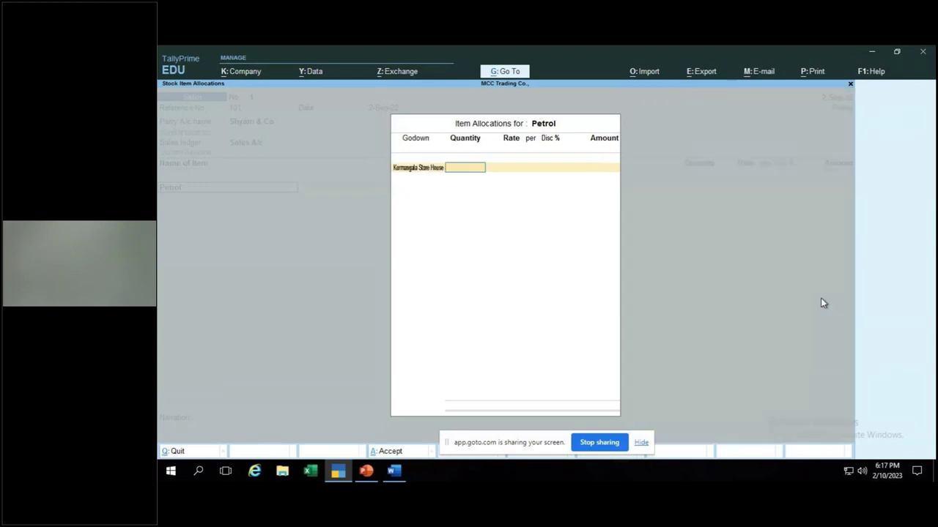
type("100")
key("Return")
type("125")
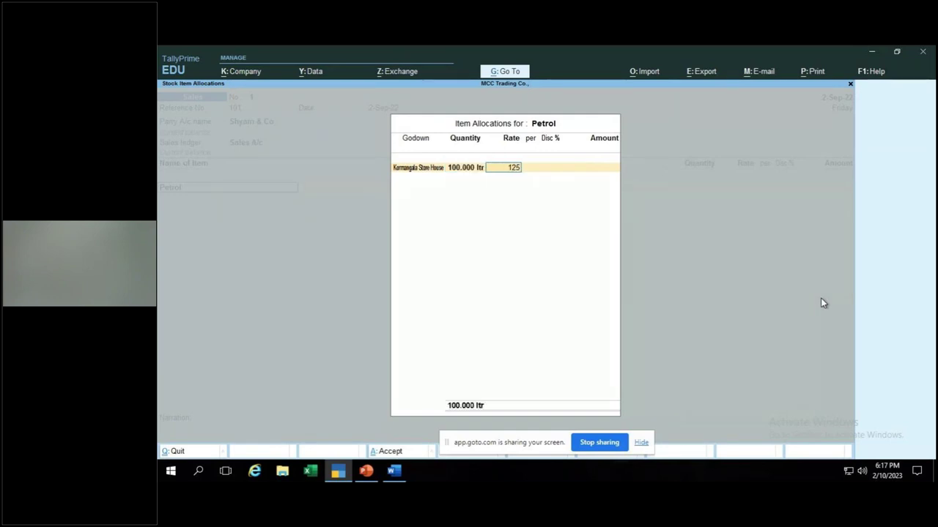
key("Return")
key("Return")
key("Return")
key("Return")
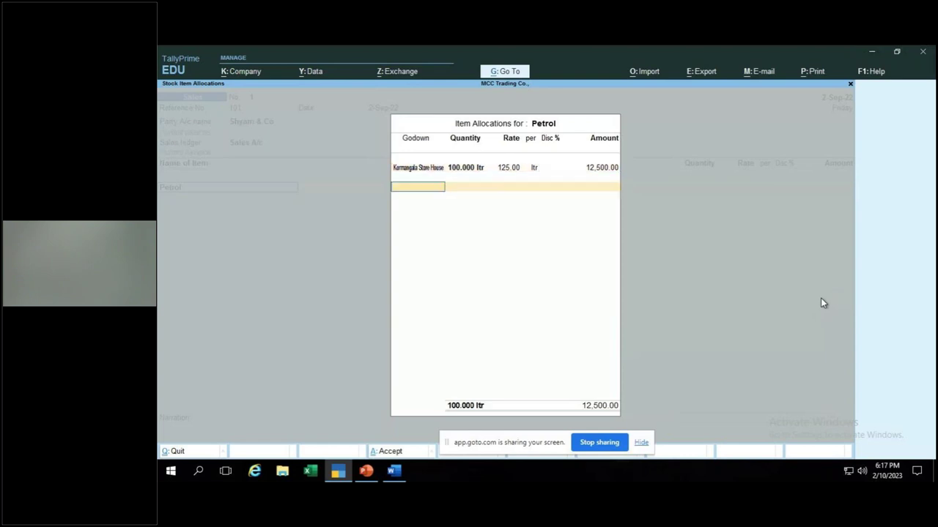
key("Return")
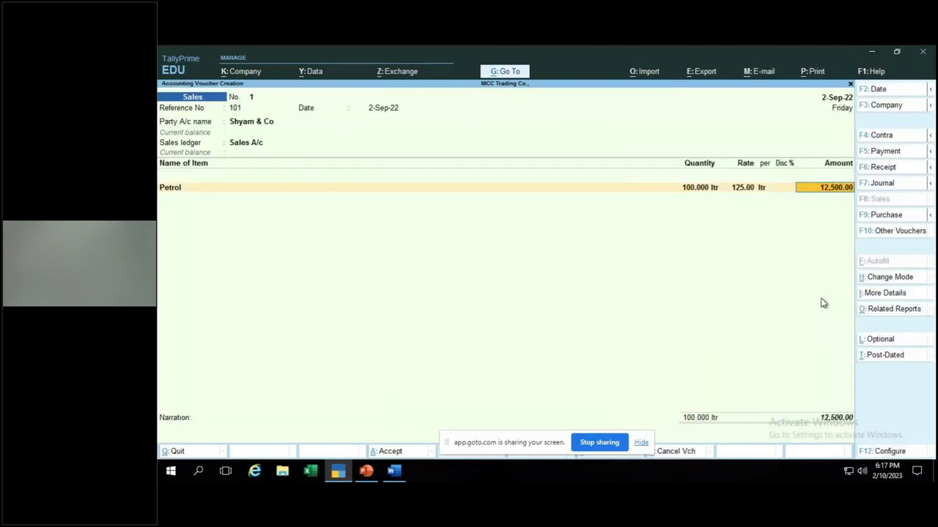
key("Return")
key("Return")
key("Return")
key("Return")
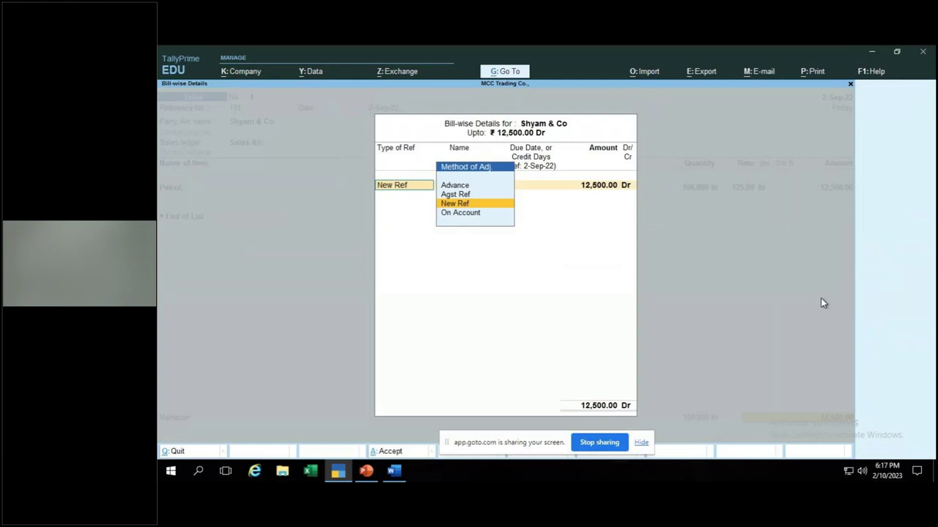
- Add a new bill reference and narration 'being petrol sold to shyam and co', then reopen the Shyam & Co ledger
key("Return")
key("Return")
key("Return")
key("Return")
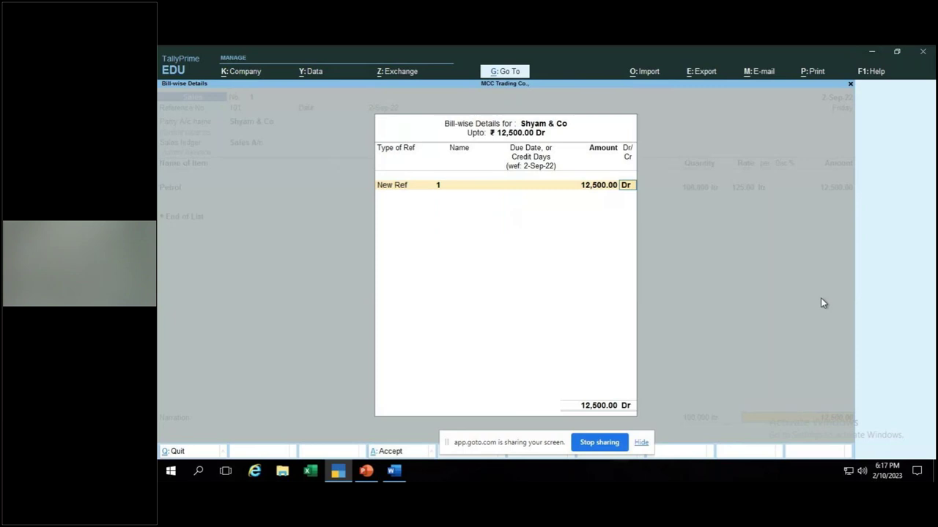
key("Return")
type("eing petrol s")
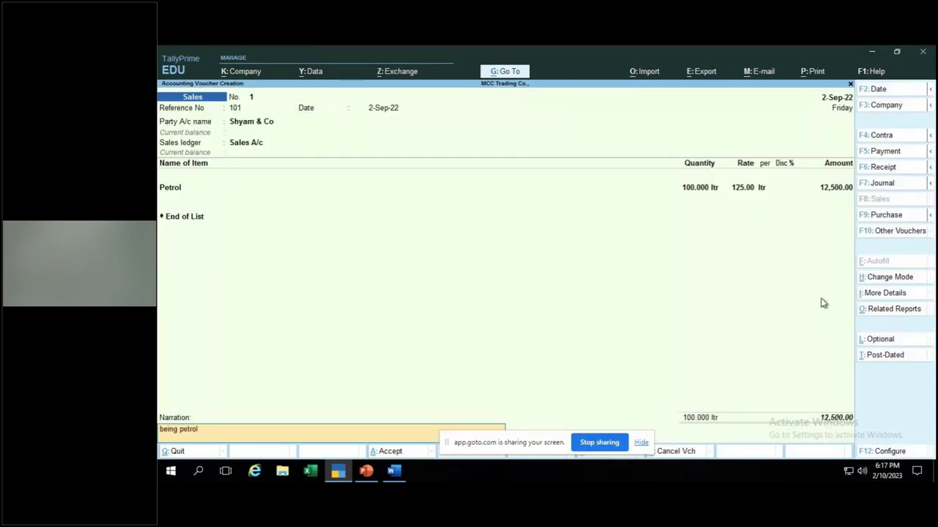
type("old to")
type(" shyam and c")
key("Return")
key("shift+Tab")
key("shift+Tab")
key("shift+Tab")
key("shift+Tab")
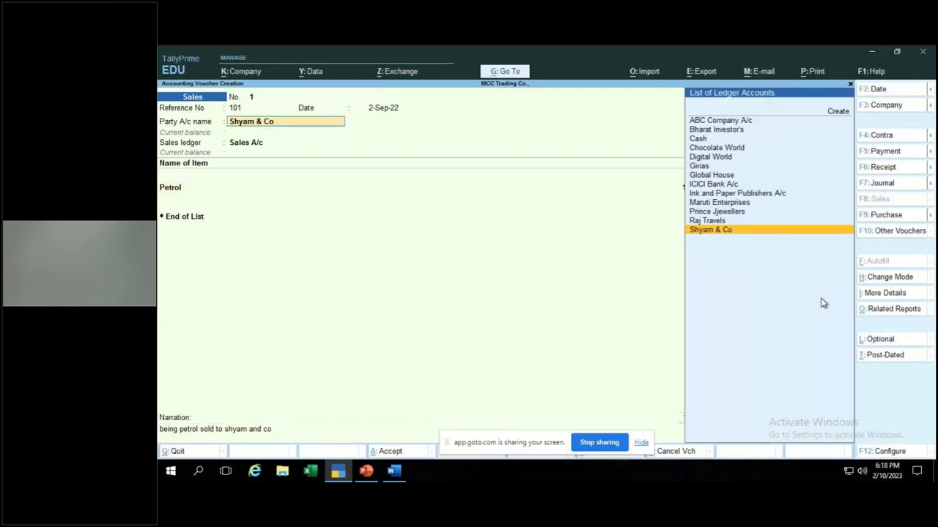
key("ctrl+Return")
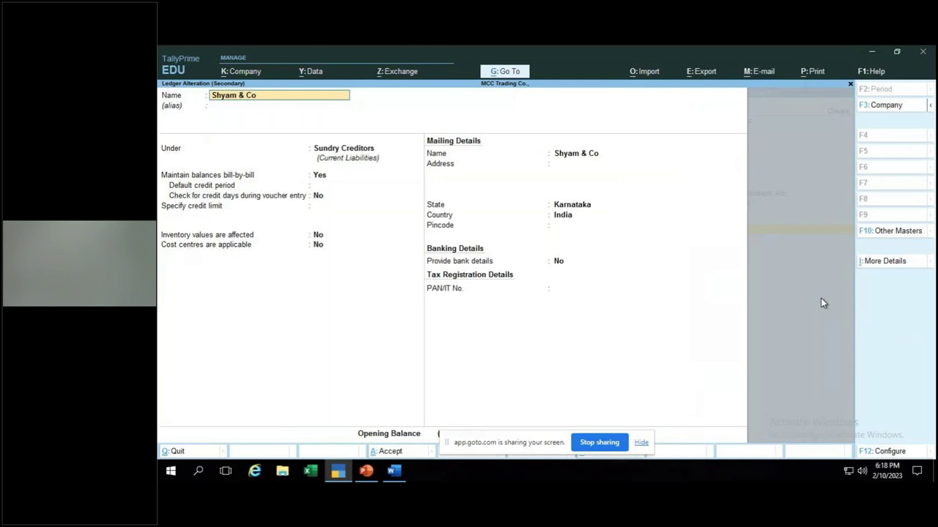
- Move the Shyam & Co ledger to Sundry Debtors and save the alteration
key("Return")
key("Return")
key("Down")
key("Down")
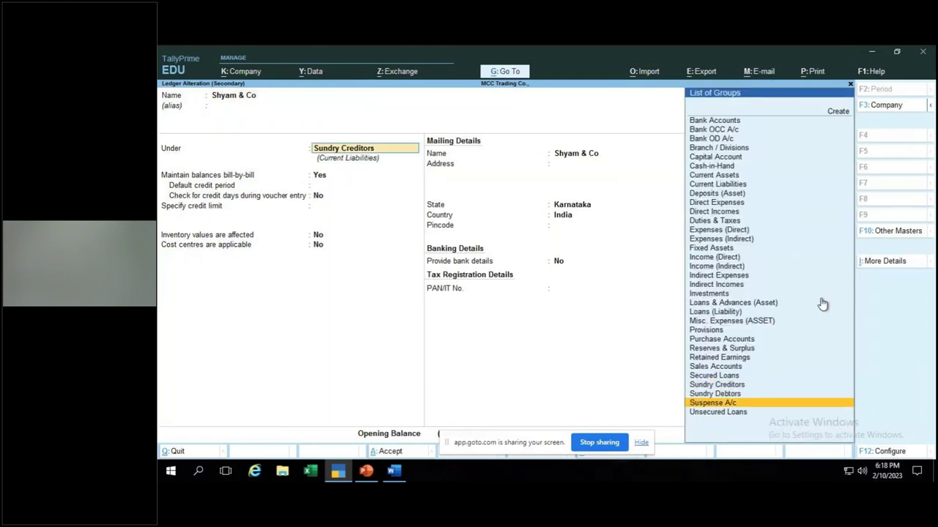
key("Up")
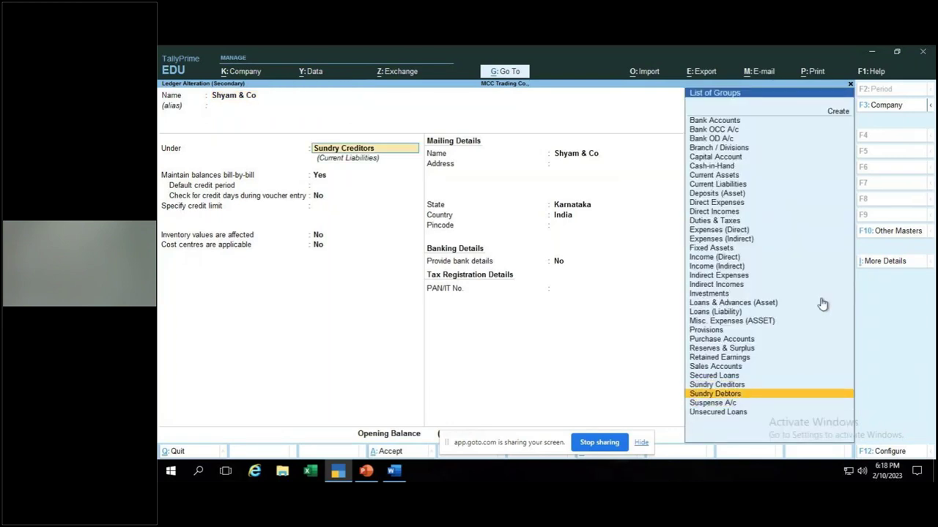
key("Return")
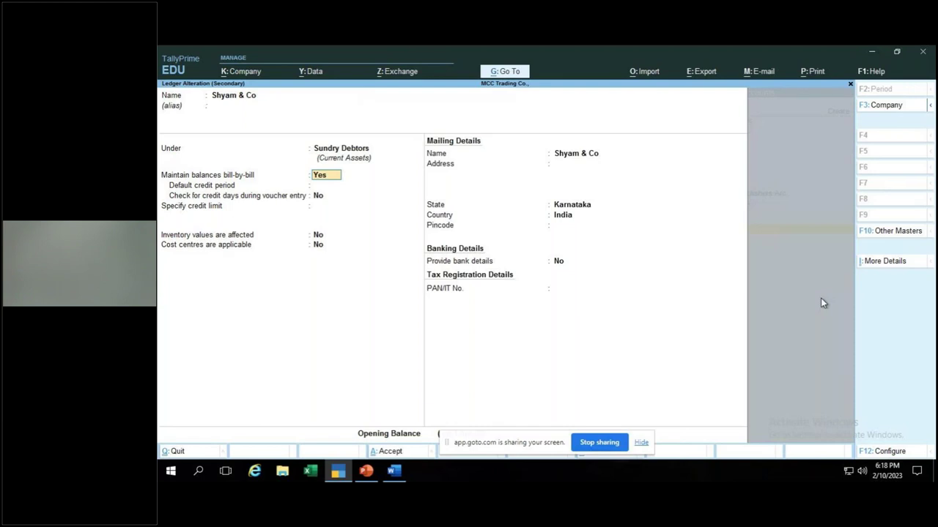
key("Return")
key("Return")
key("Return")
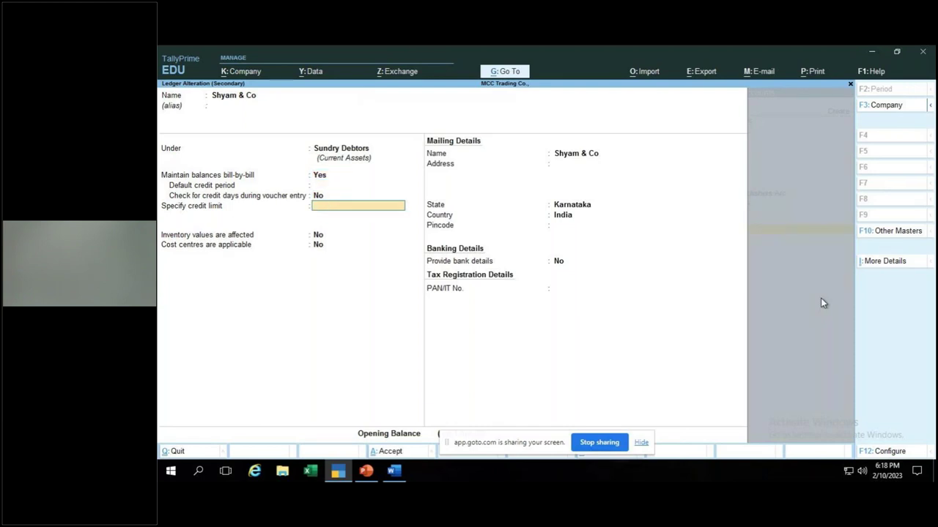
key("ctrl+a")
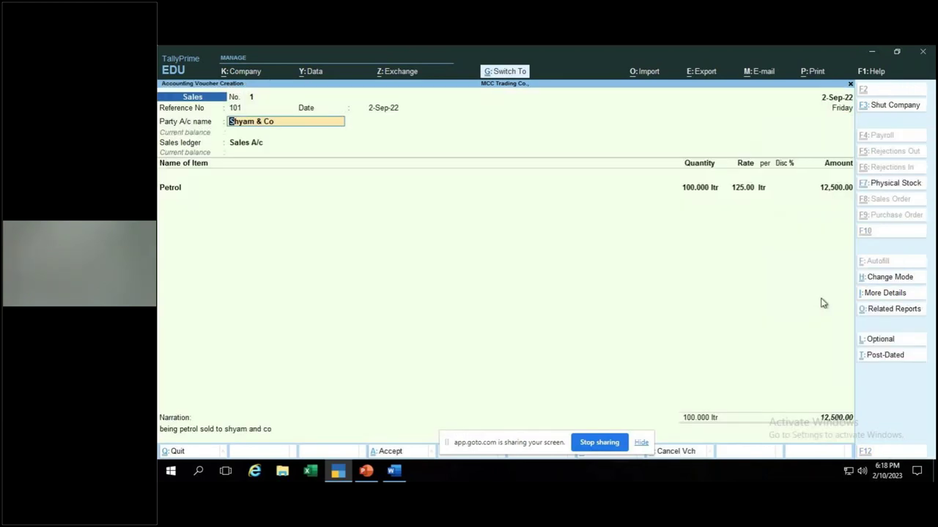
key("Return")
- Accept the Dispatch Details and the Shyam & Co Party Details unchanged
key("ctrl+a")
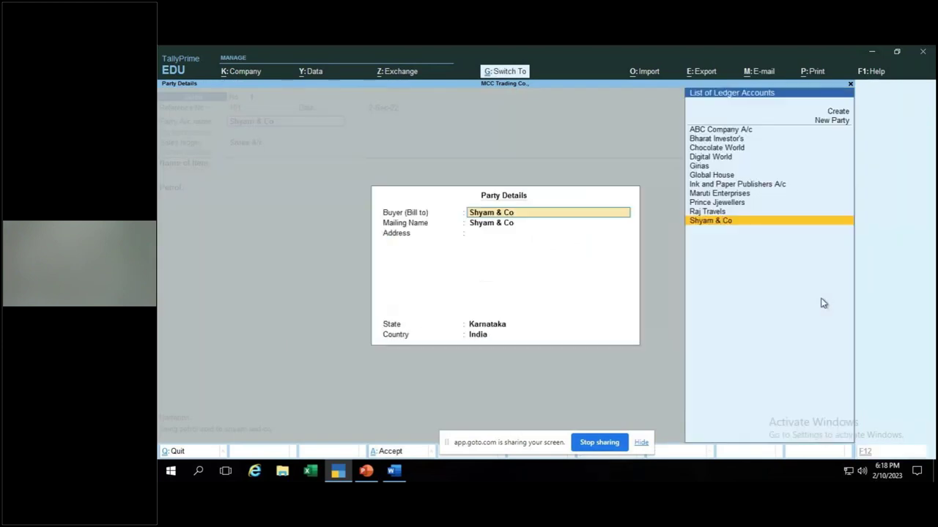
key("ctrl+a")
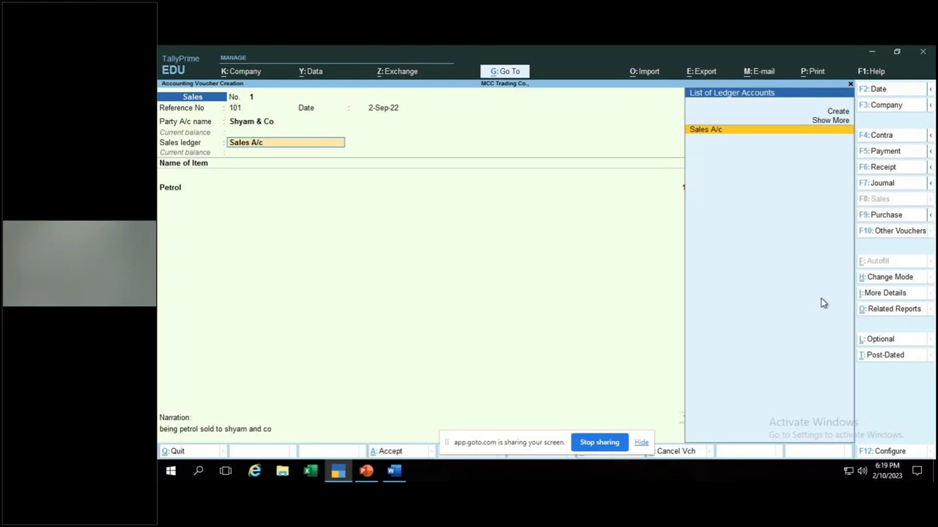
- Keep Sales A/c and confirm the Petrol allocation, bill-wise details and narration until Accept? appears
key("Return")
key("Return")
key("Return")
key("Return")
key("Return")
key("Return")
key("Return")
key("Return")
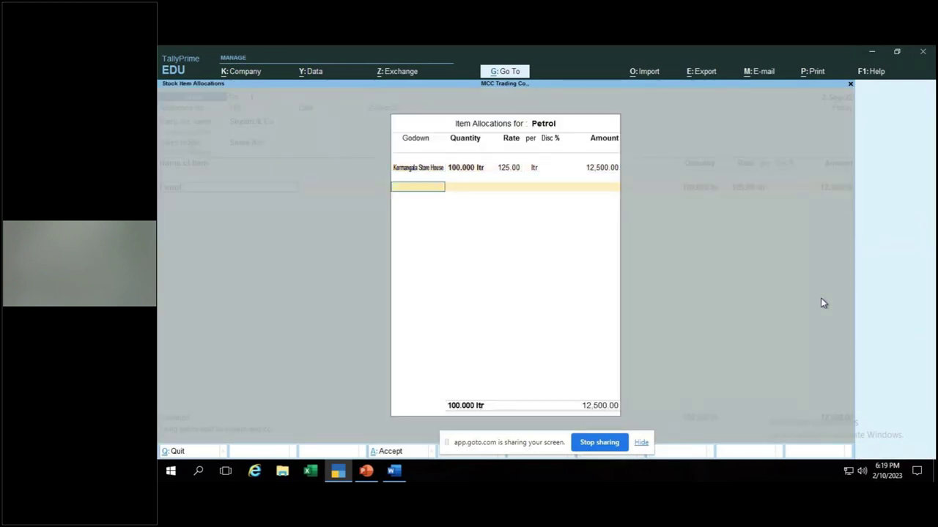
key("Return")
key("Return")
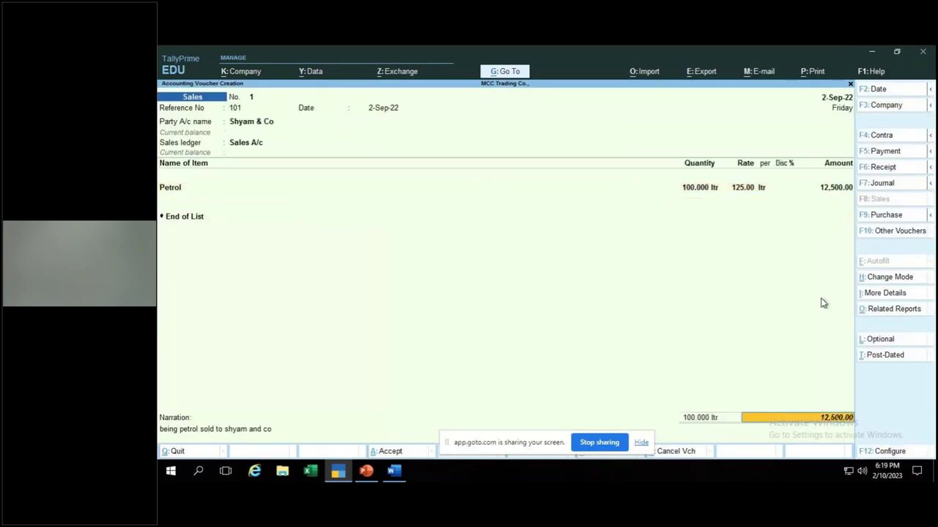
key("Return")
key("Return")
key("Return")
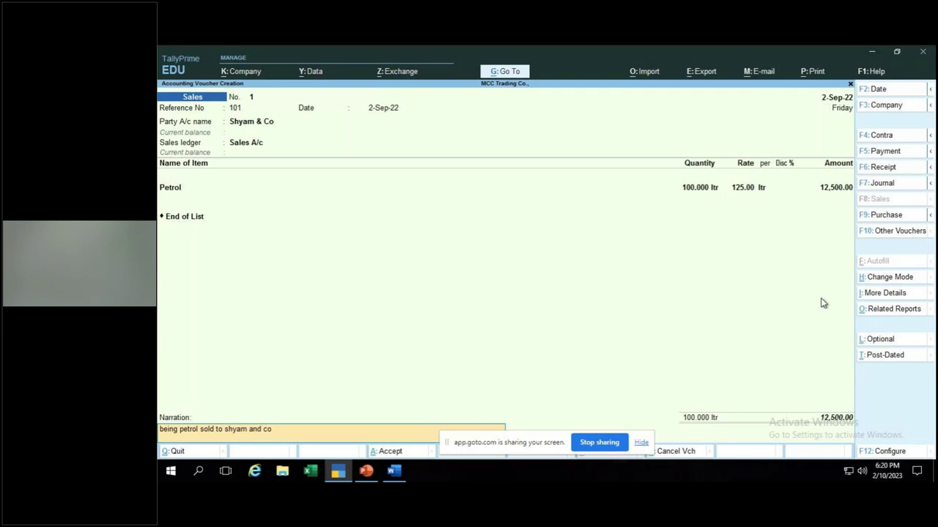
key("Return")
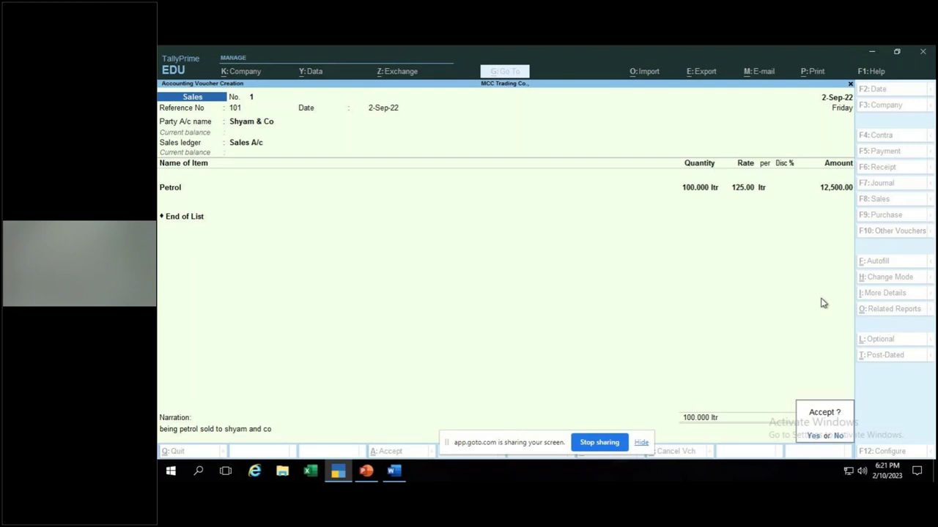
- Save Shyam & Co's voucher 1 and switch to the MCC Word document
key("Return")
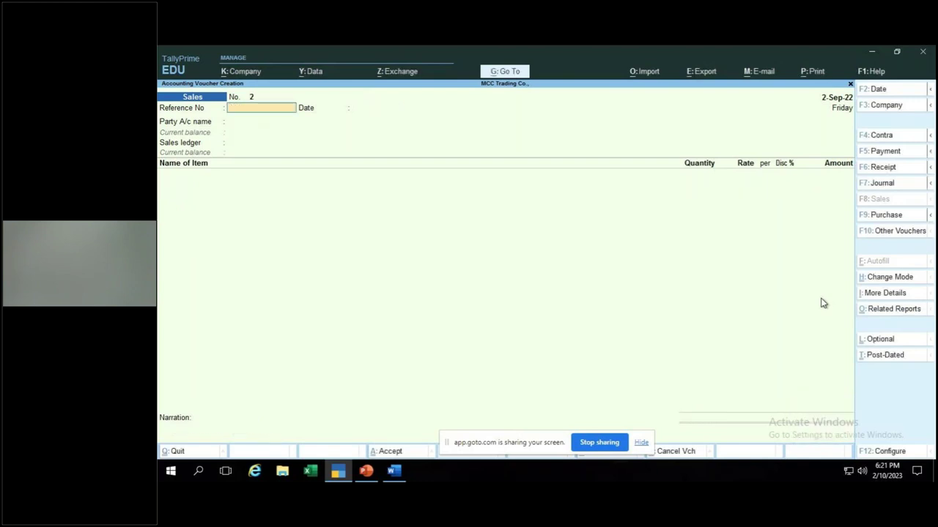
key("alt+Tab")
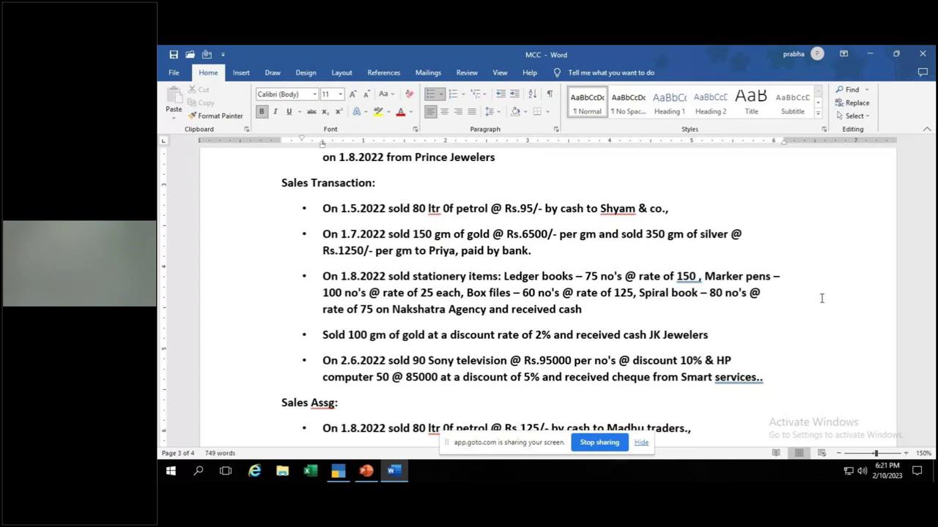
- Check the 1.7.2022 gold and silver sale in Word, then enter 1-7 as TallyPrime's new voucher date
key("alt+Tab")
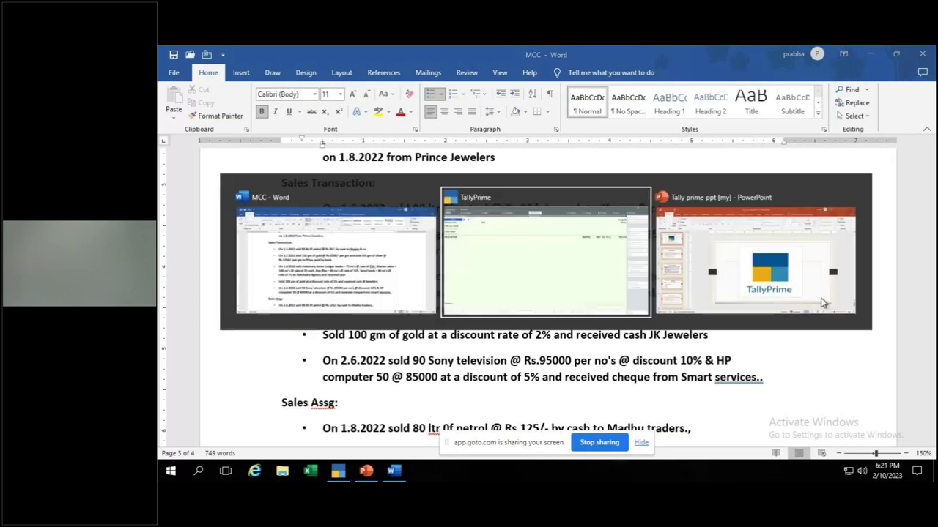
key("alt+Tab")
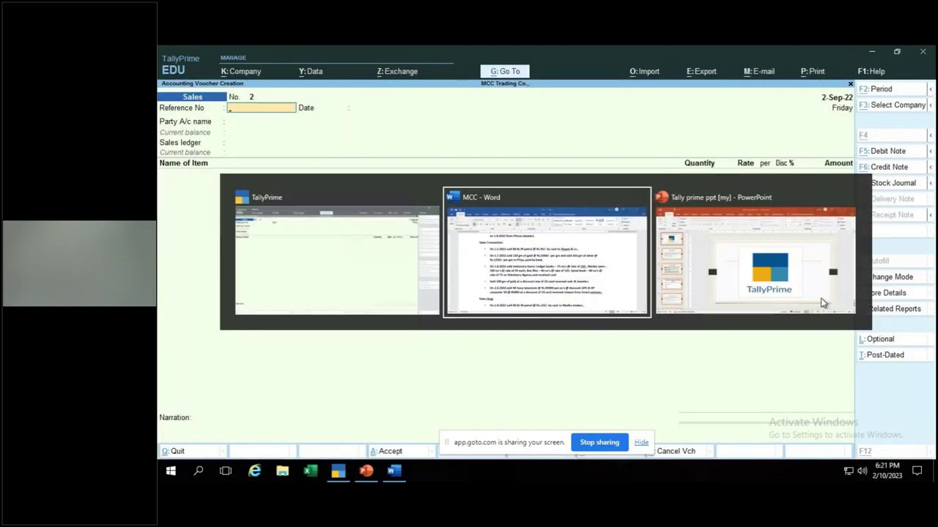
key("alt+Tab")
key("F2")
type("1")
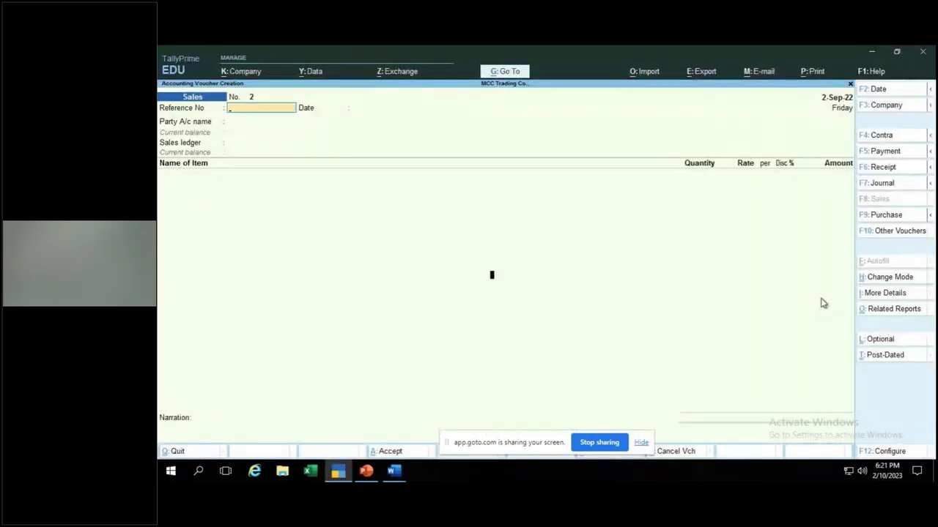
type("-7")
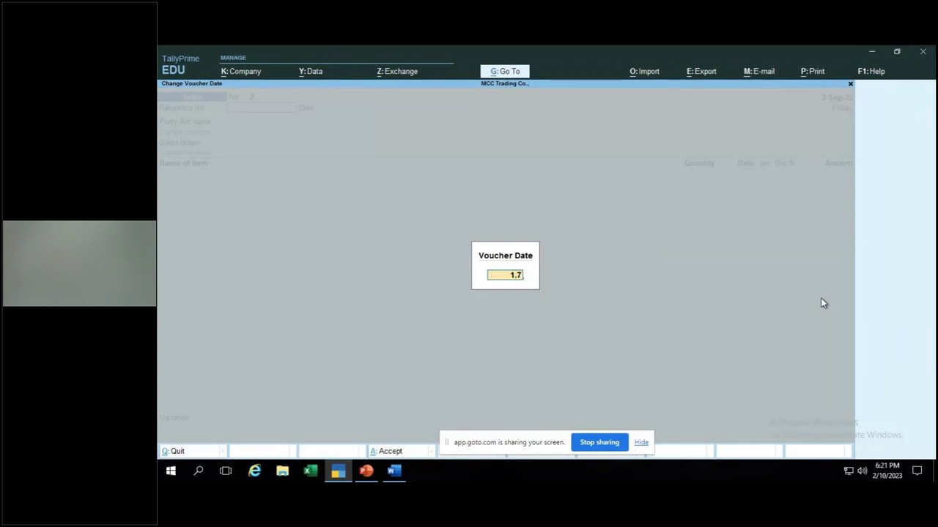
- Confirm the voucher date 1-Jul-22 and enter reference number 102
key("Return")
type("102")
key("Return")
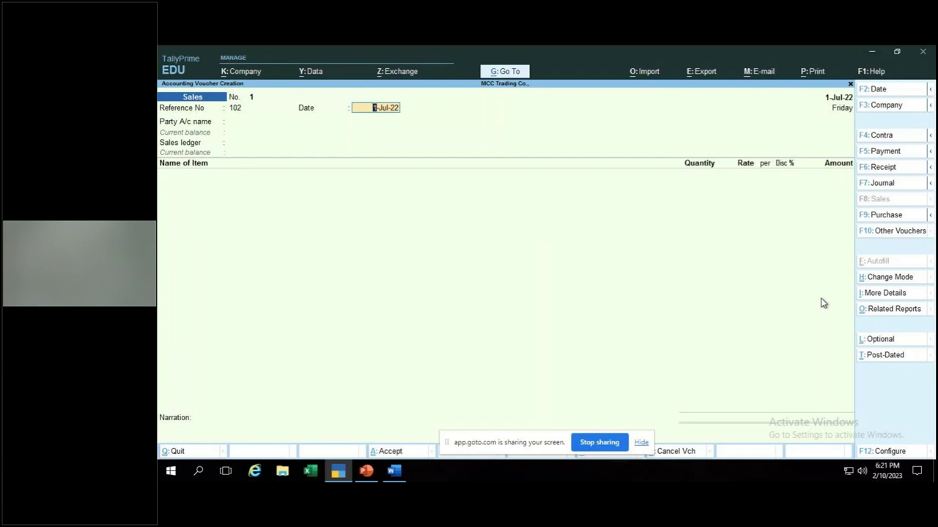
key("Return")
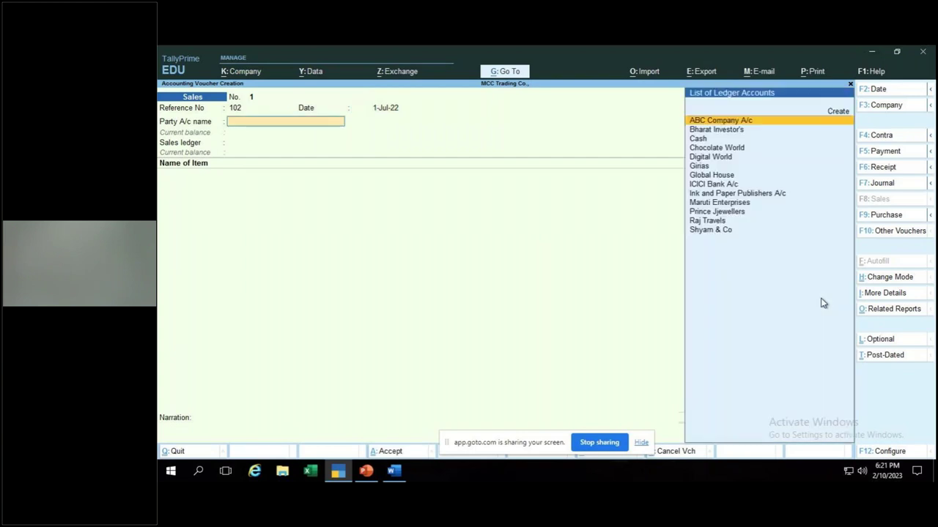
- Create the customer as a new Sundry Debtors party ledger and accept it
key("alt+c")
type("Priya")
key("Return")
key("Return")
key("Return")
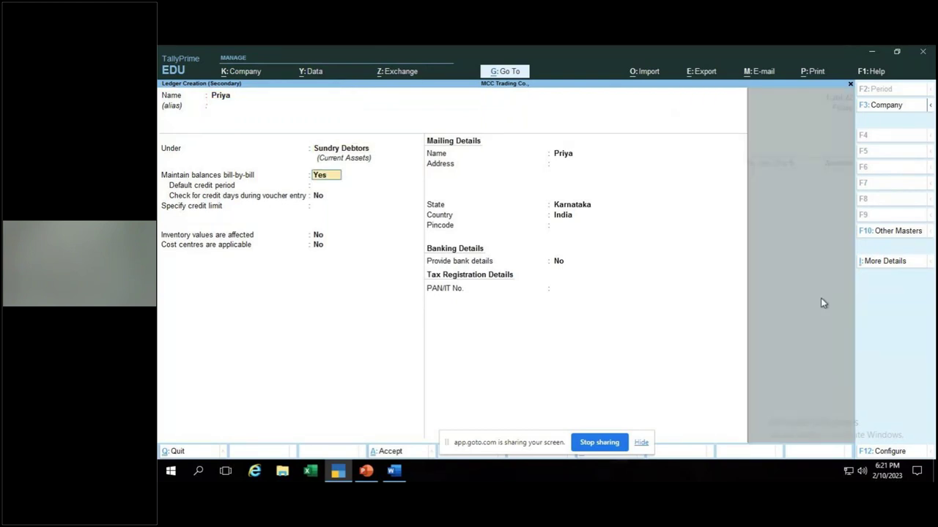
key("ctrl")
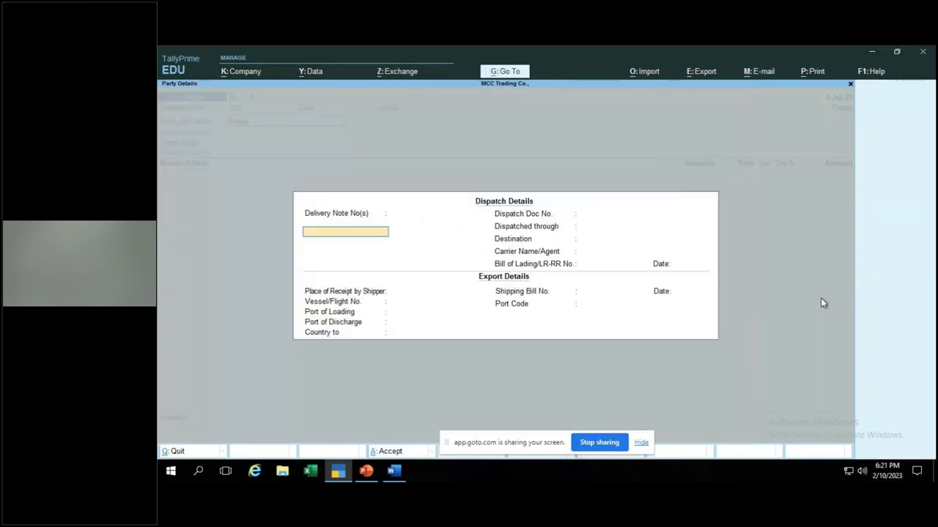
key("ctrl+a")
key("ctrl+a")
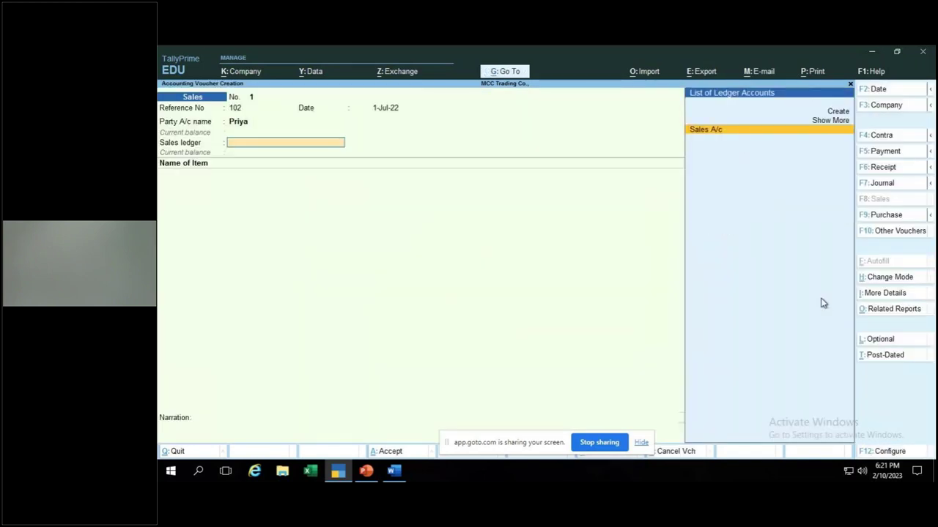
- Keep Sales A/c as the sales ledger and add Gold as the first item
key("Return")
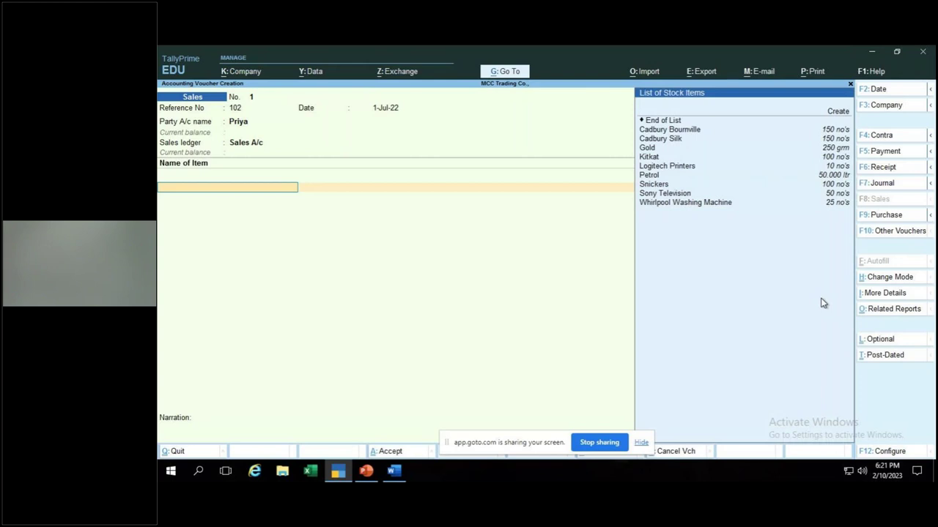
type("g")
key("Return")
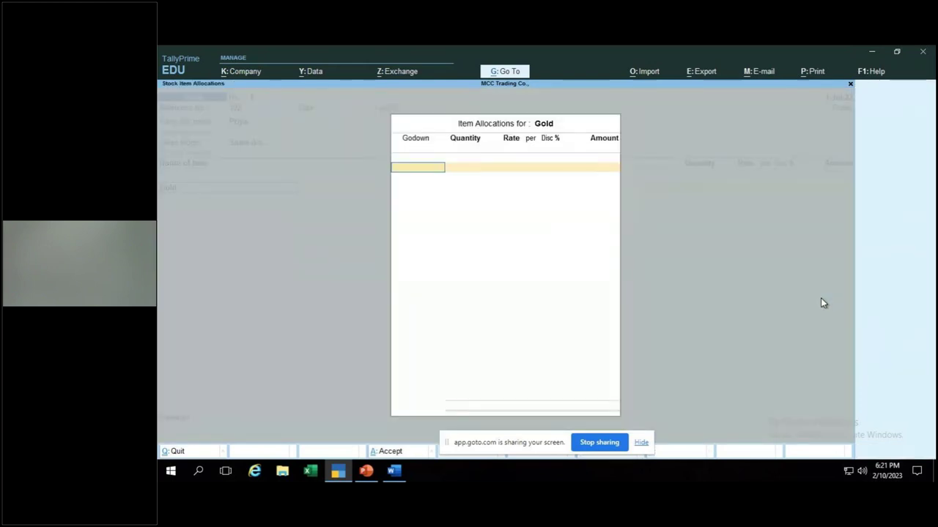
key("alt+Tab")
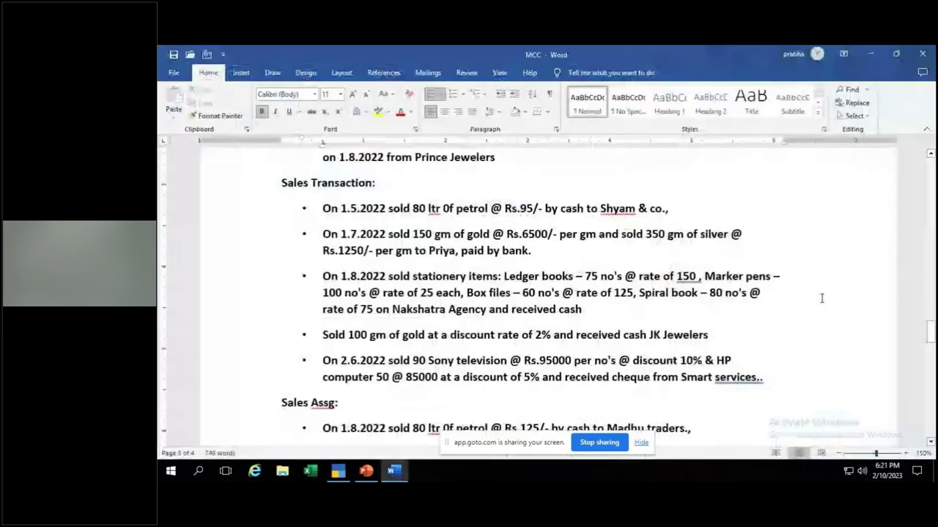
key("alt+Tab")
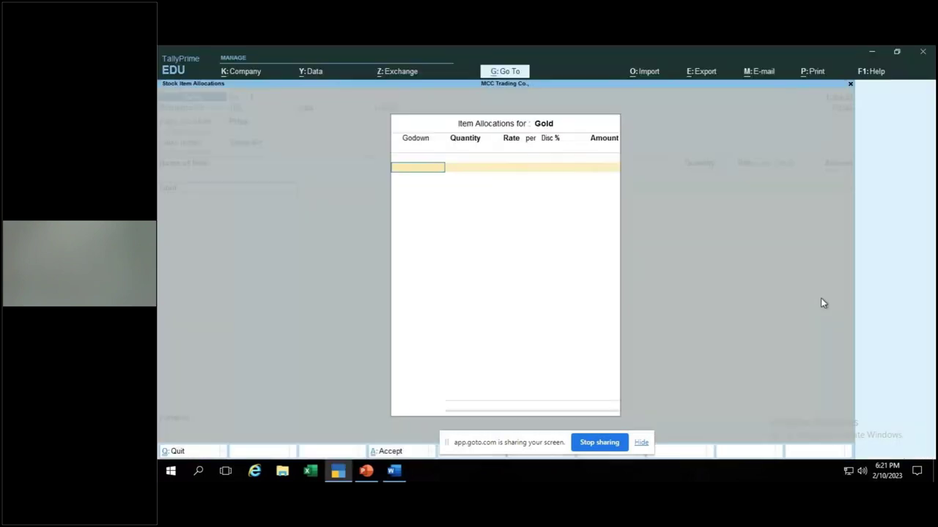
- Allocate 150 grm of Gold from Kormangala Store House at 6,500 per grm
key("Down")
key("Down")
key("Return")
type("150")
key("Return")
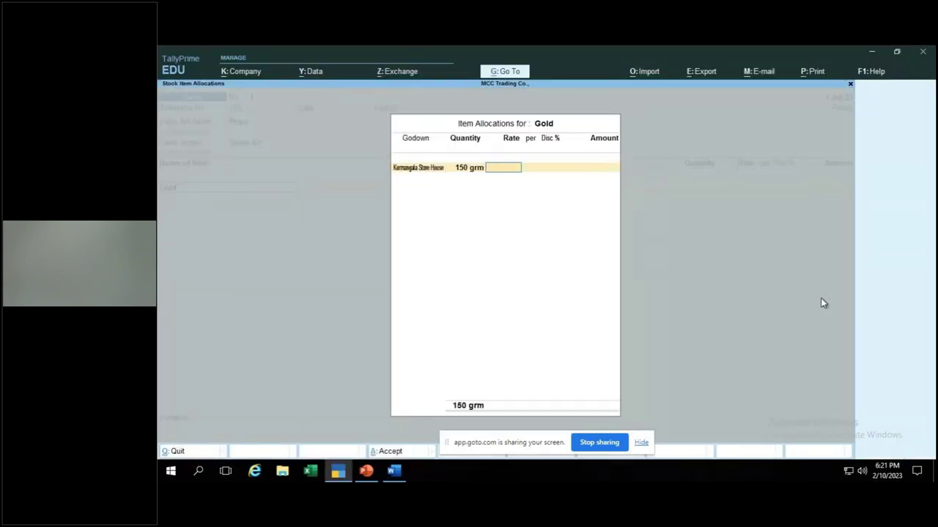
type("6,50")
type("0")
key("Return")
key("Return")
key("Return")
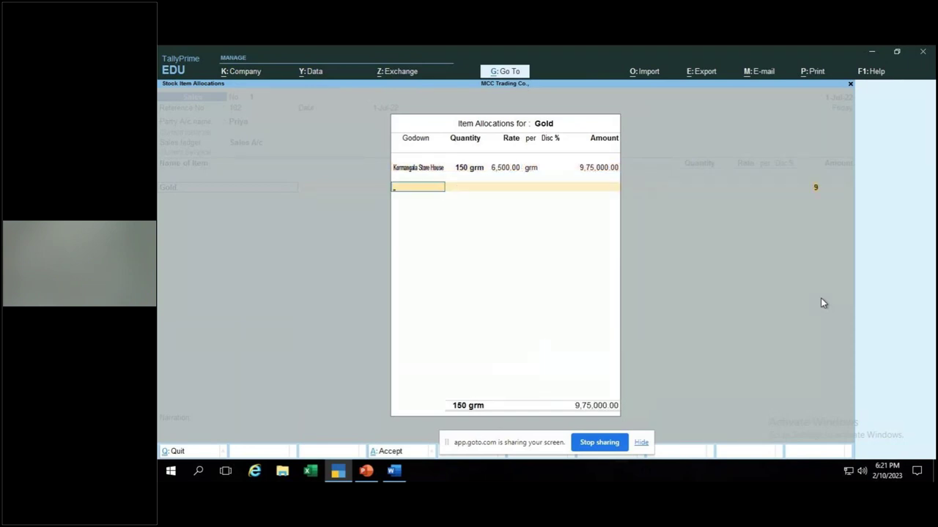
key("Return")
key("Return")
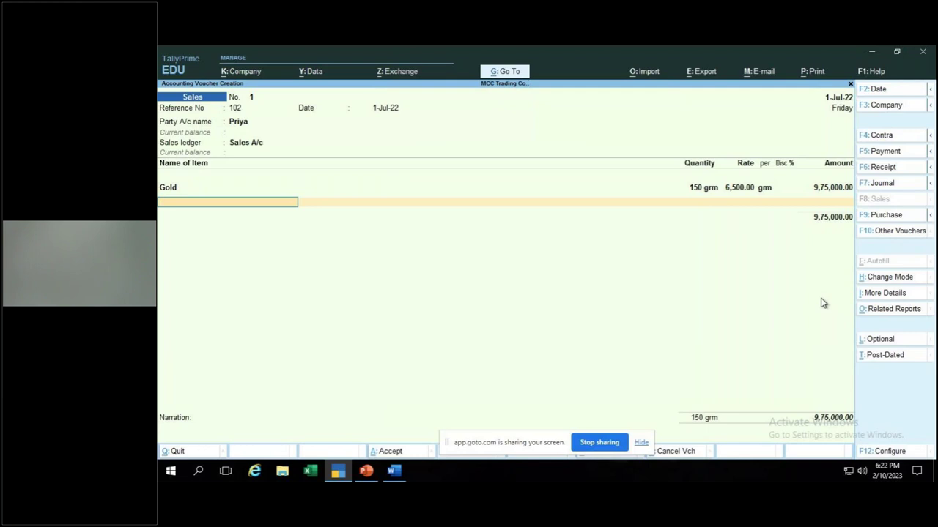
type("S")
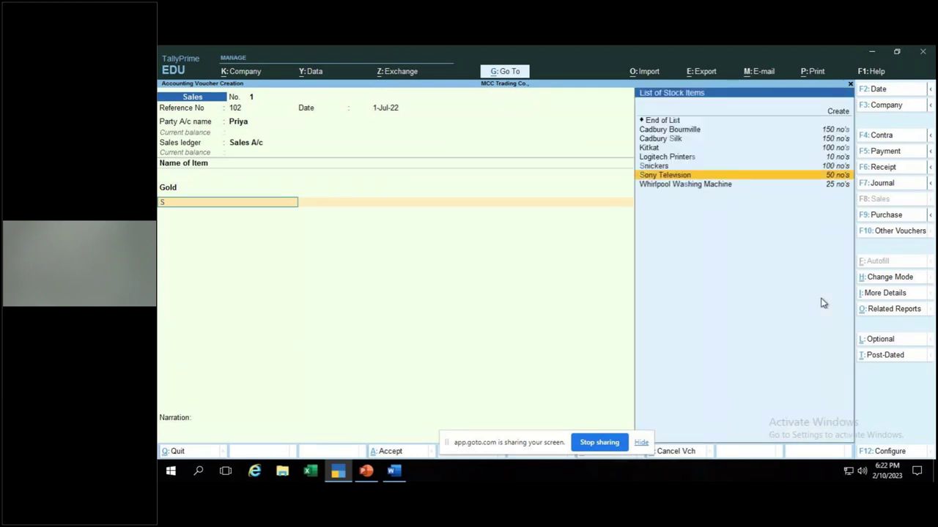
- Create the stock item Silver with grm as its unit
key("alt+c")
type("ilver")
key("Return")
key("Return")
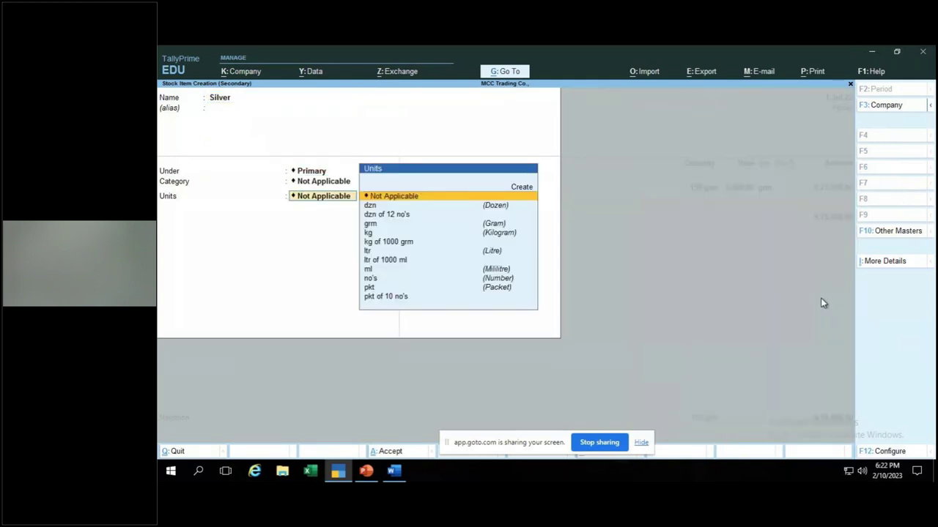
type("g")
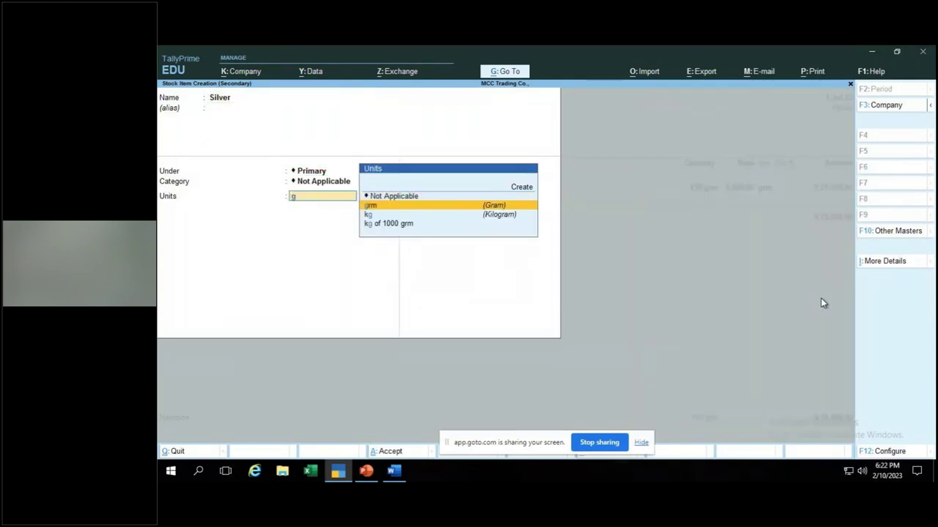
key("Return")
key("ctrl+a")
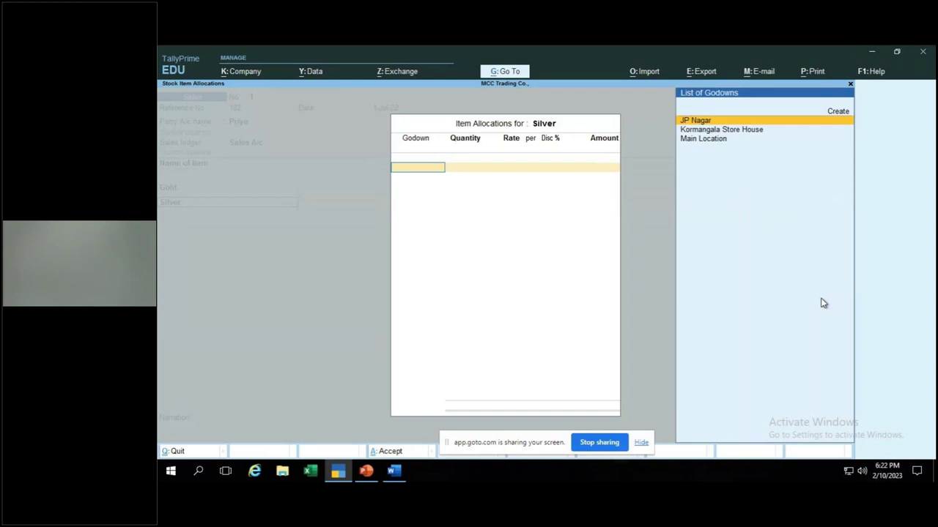
- Give Silver an opening balance of 250 grm at JP Nagar, rate 1,000
key("Escape")
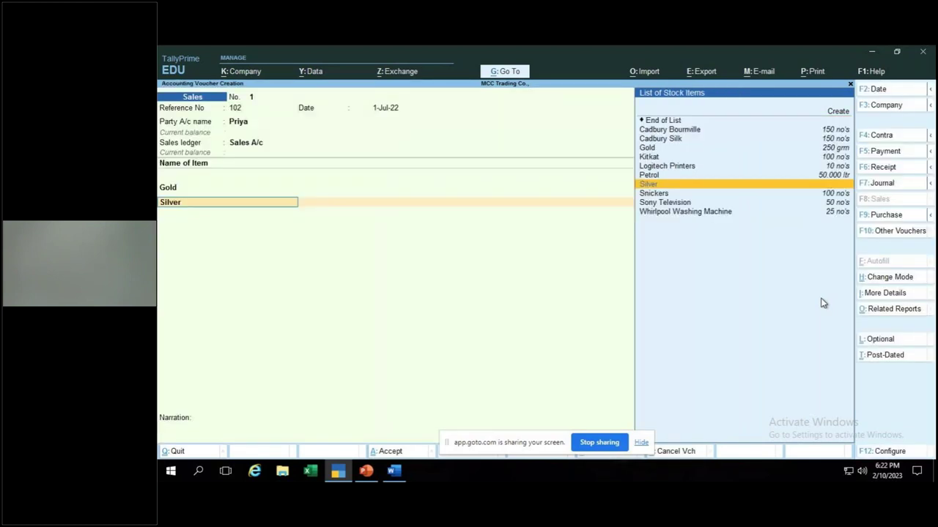
key("ctrl+Return")
key("Return")
key("Return")
key("Return")
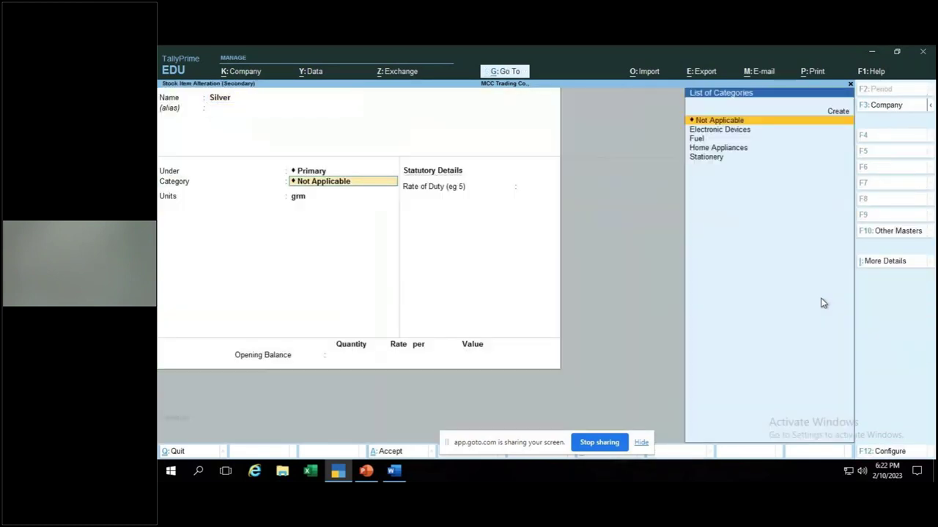
key("Return")
key("Return")
key("Return")
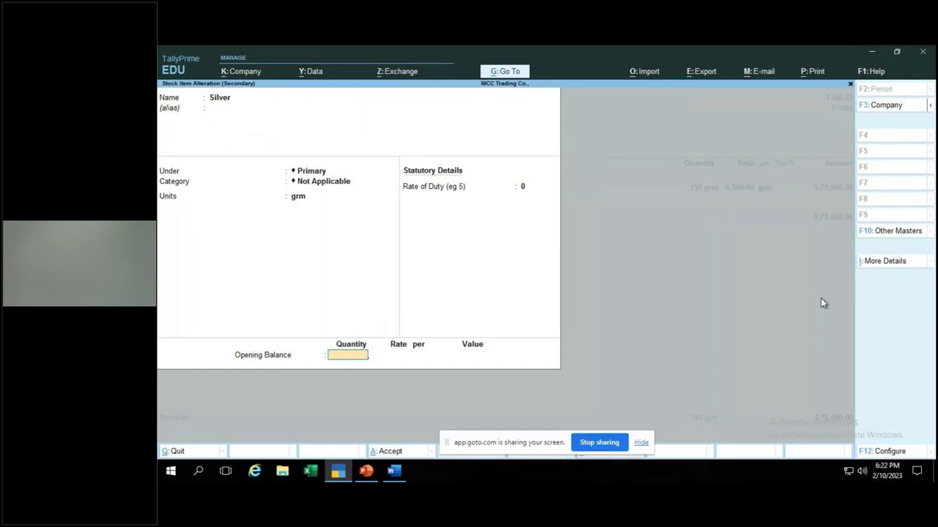
type("250")
key("Return")
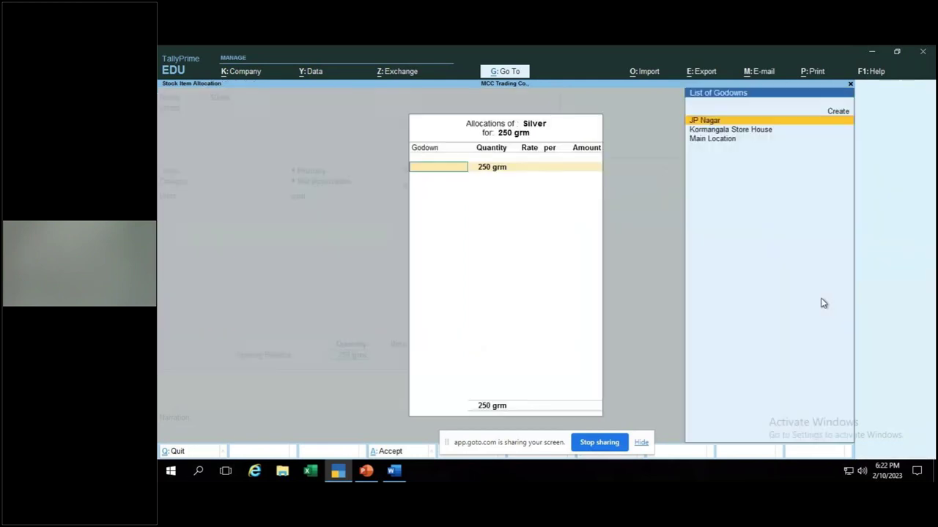
key("Return")
key("Return")
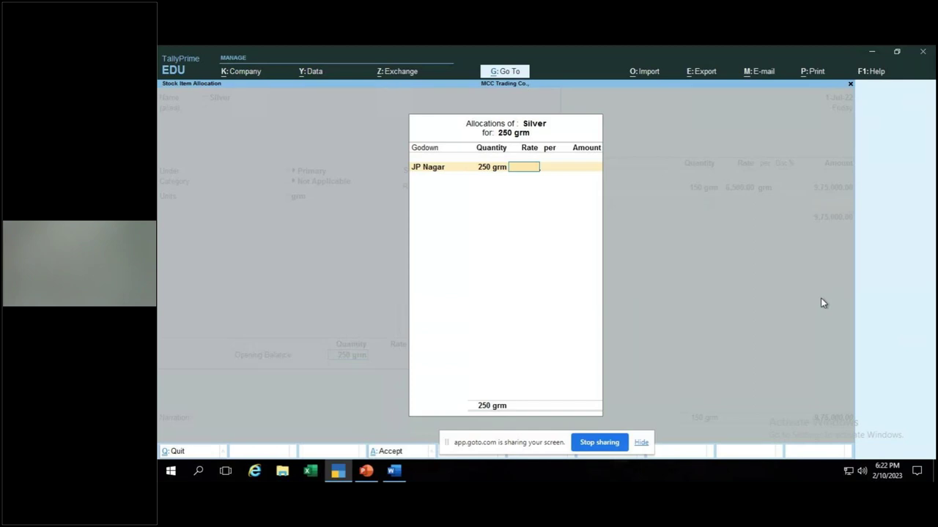
type("1000")
key("Return")
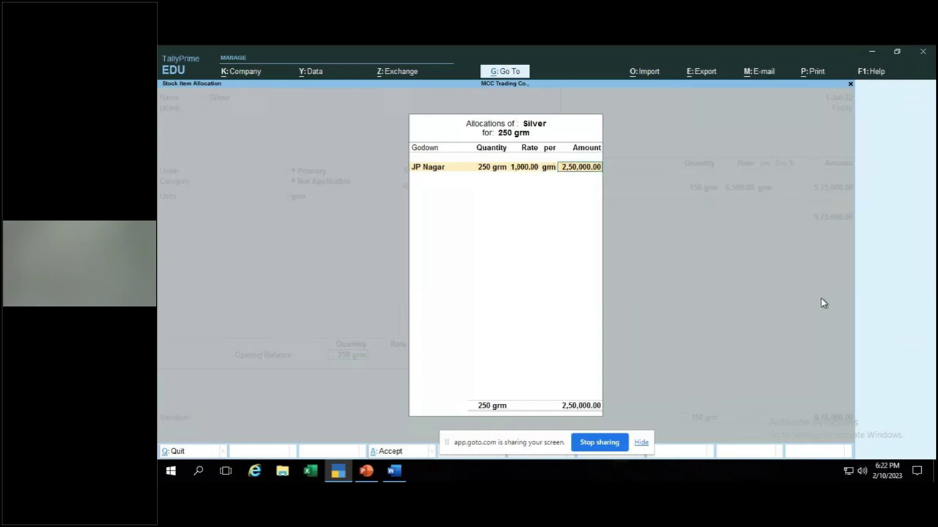
key("Return")
key("Return")
key("Return")
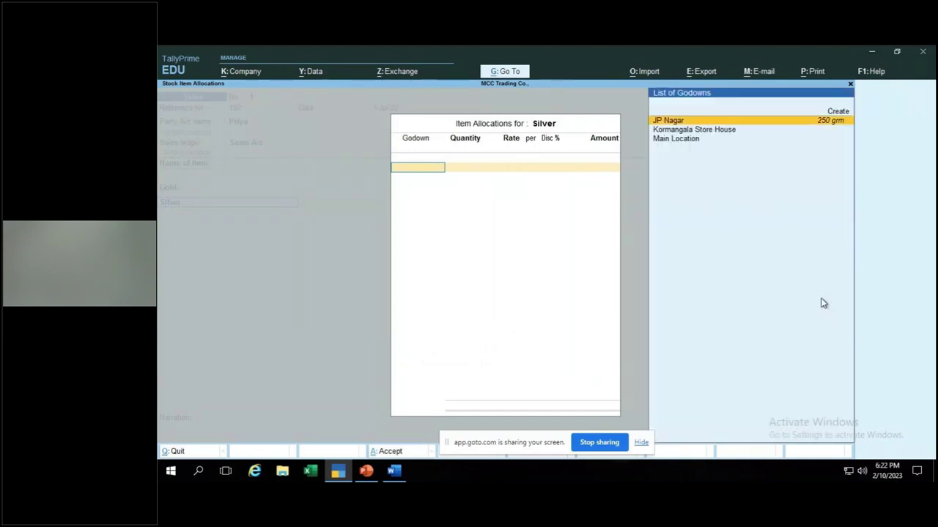
- Allocate 100 grm of Silver from JP Nagar at 1,250 per grm
key("Return")
type("1")
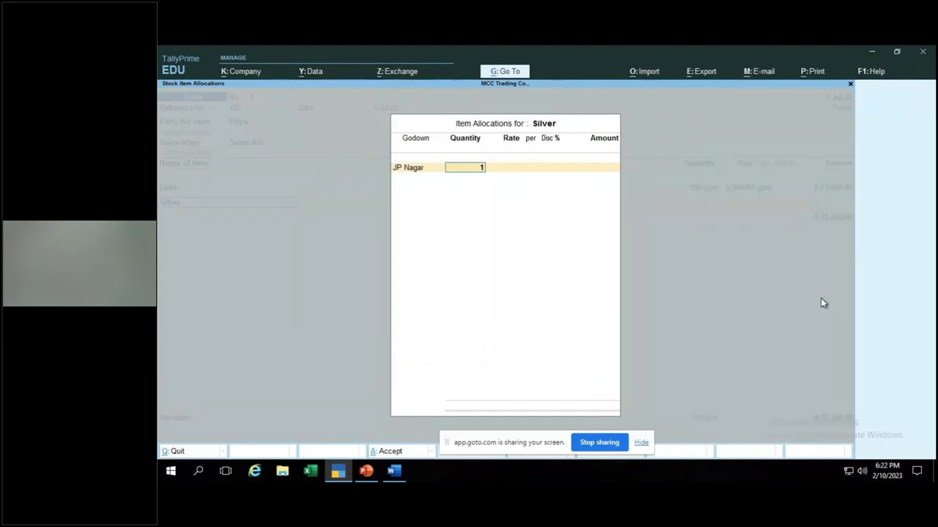
key("alt+Tab")
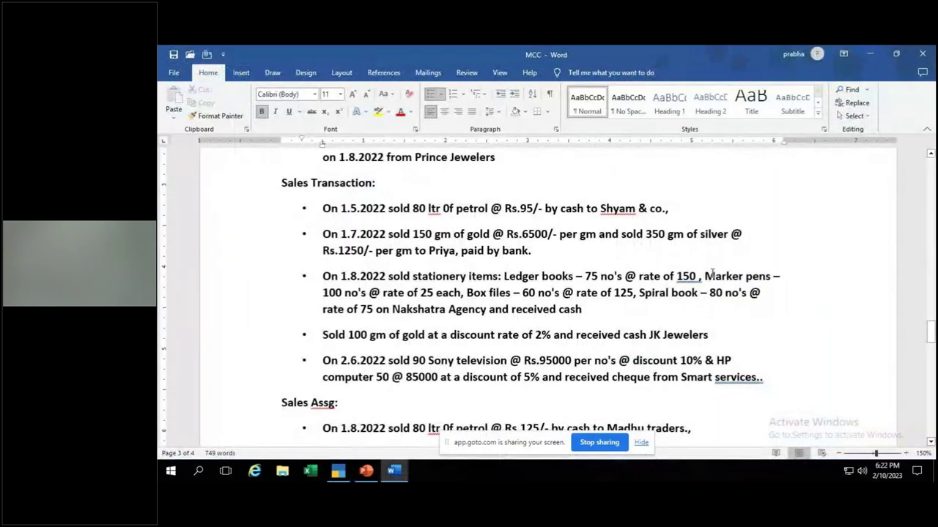
key("alt+Tab")
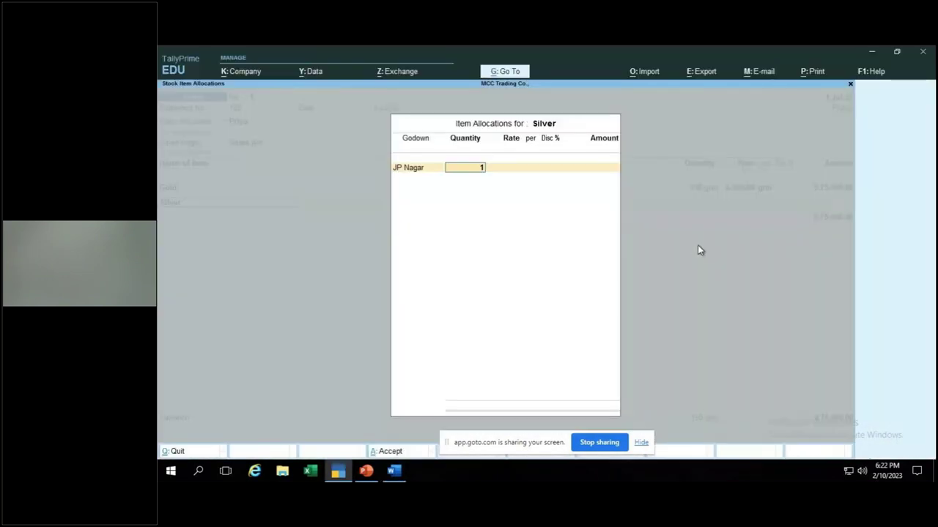
type("00")
key("Return")
type("1250")
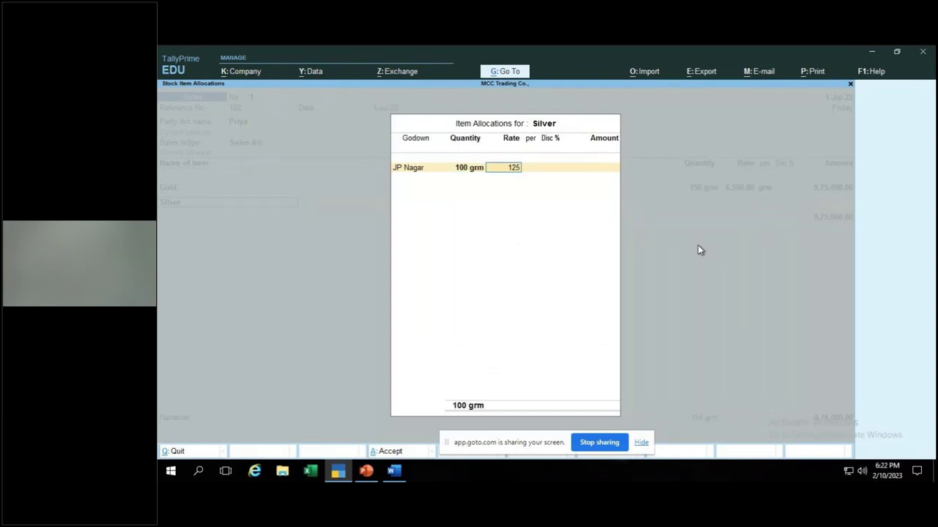
key("Return")
key("Return")
key("Return")
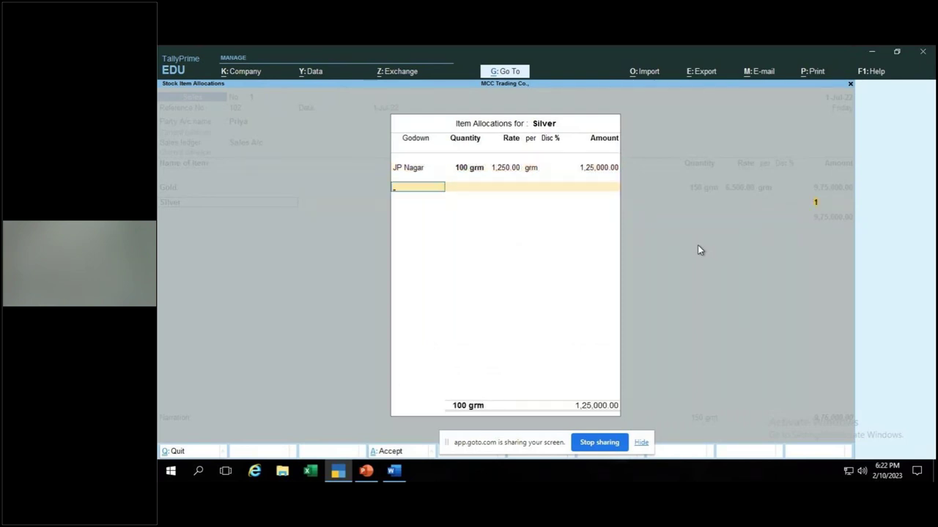
key("Return")
- Add New Ref 1 as the bill-wise reference and a narration about gold and silver sold
key("Return")
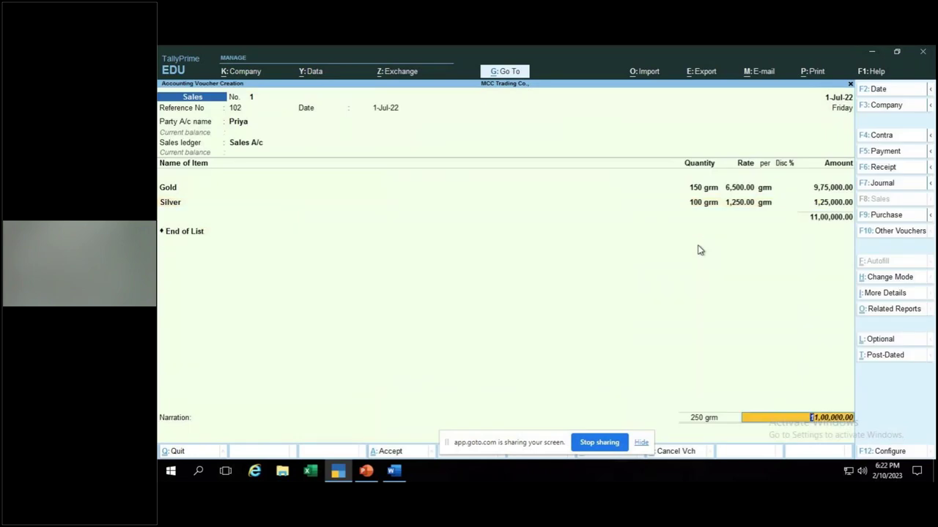
key("Return")
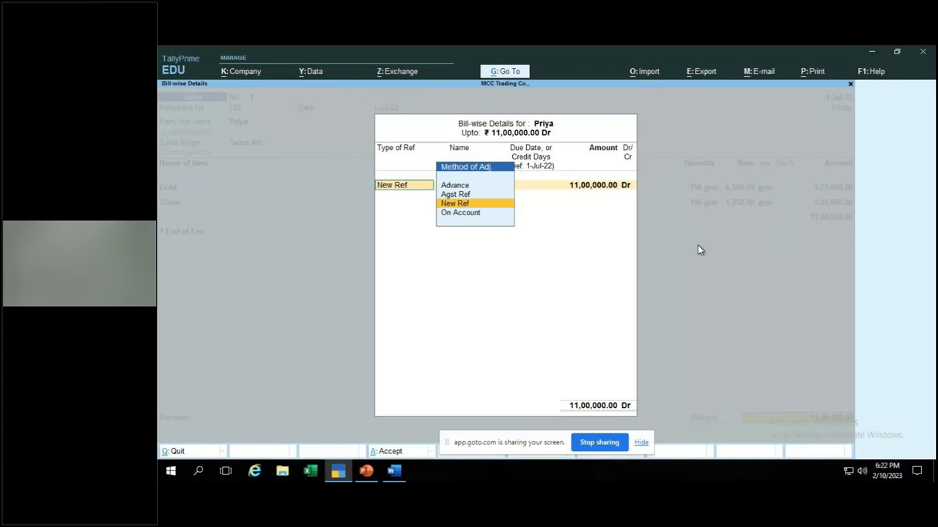
key("Return")
key("Return")
key("Return")
key("Return")
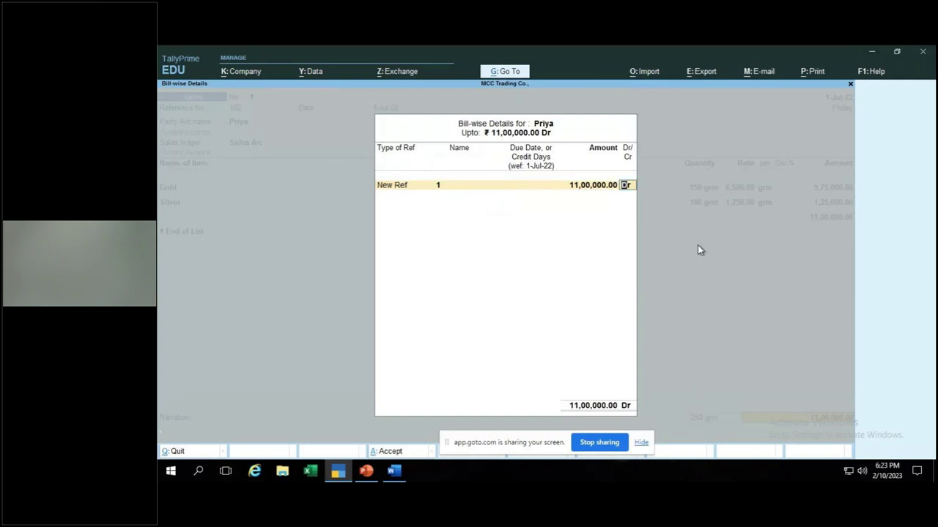
key("Return")
type("being gold and s")
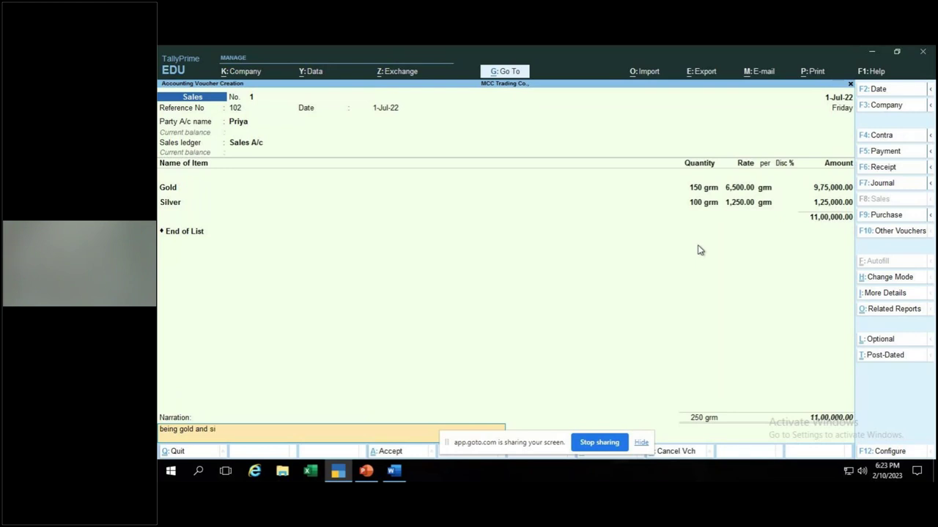
type("ilver sold to Priya")
key("Return")
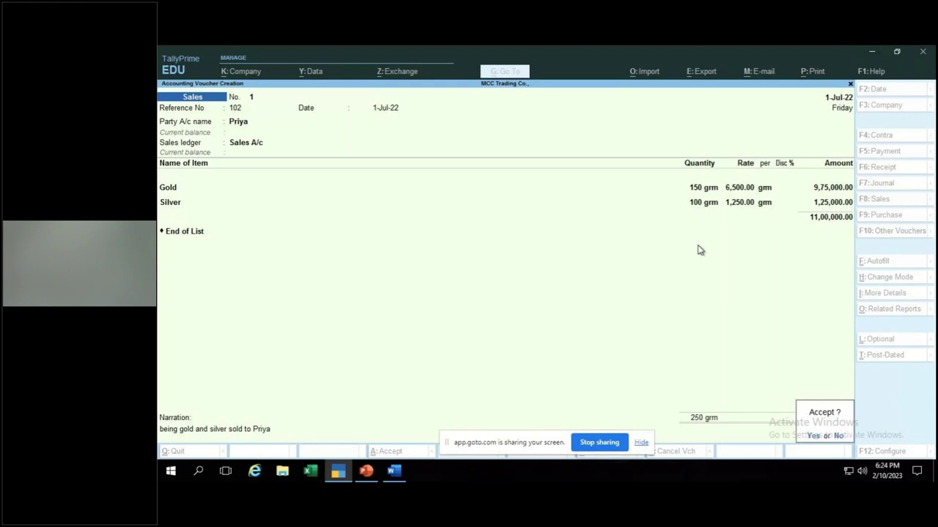
- Accept sales voucher 1 and check the Word assignment before returning
left_click(697, 250)
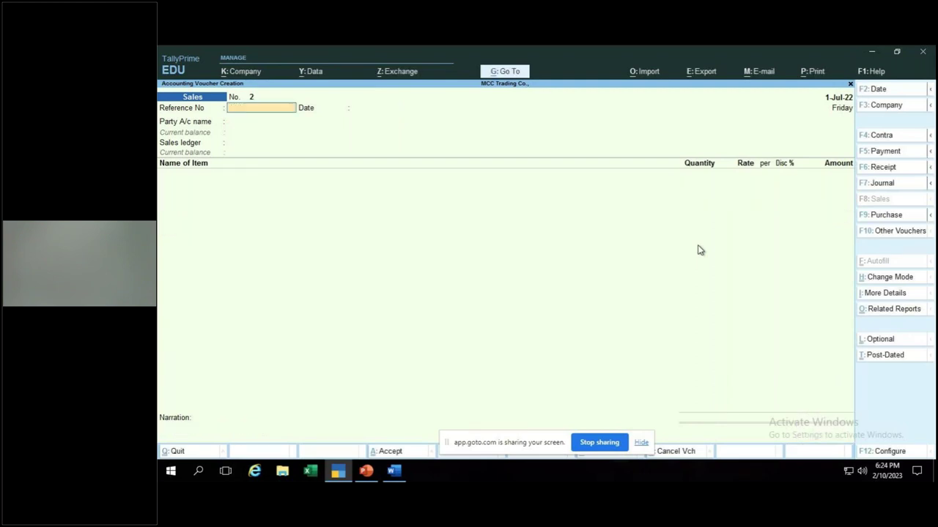
key("alt+Tab")
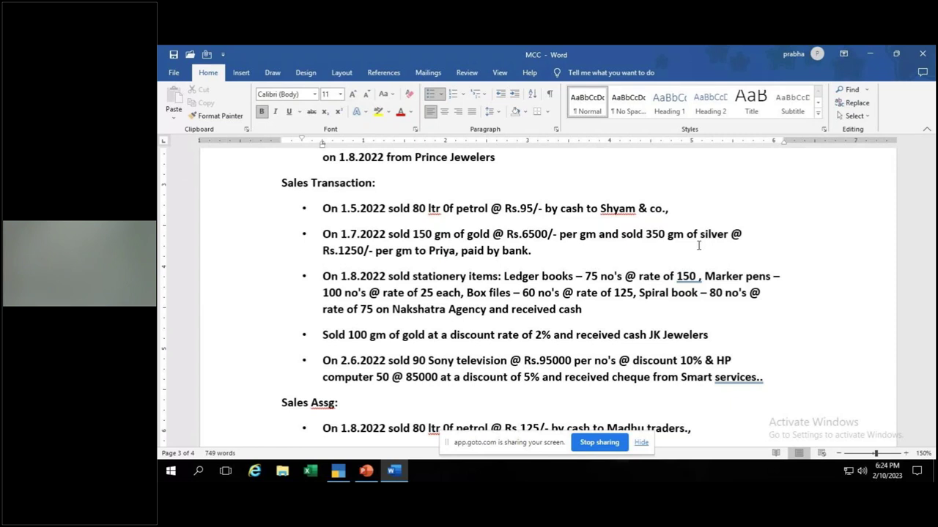
key("alt+Tab")
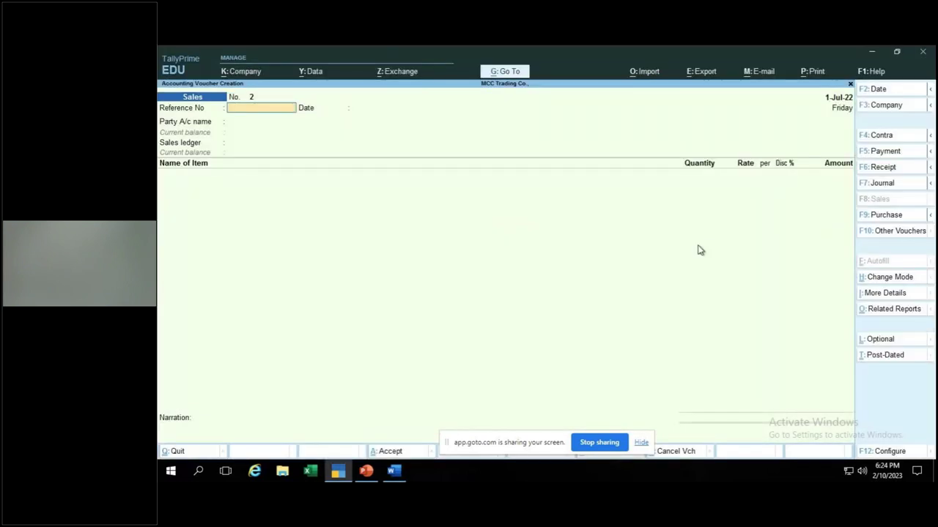
- Date sales voucher 2 as 1-Aug-22 with reference number 102
key("F2")
type("1.8")
key("Return")
type("102")
key("Return")
key("Return")
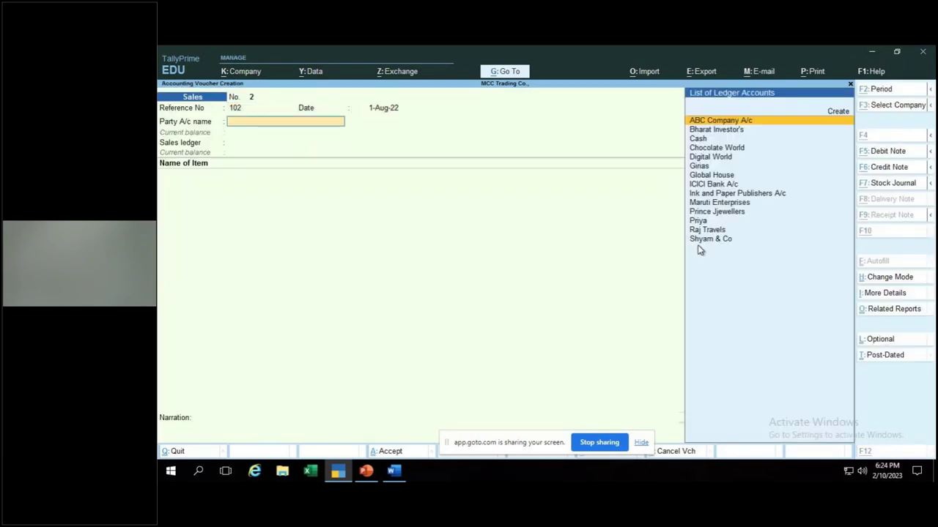
- After checking Word, begin a new party ledger named Nakshatra Agency
key("alt+Tab")
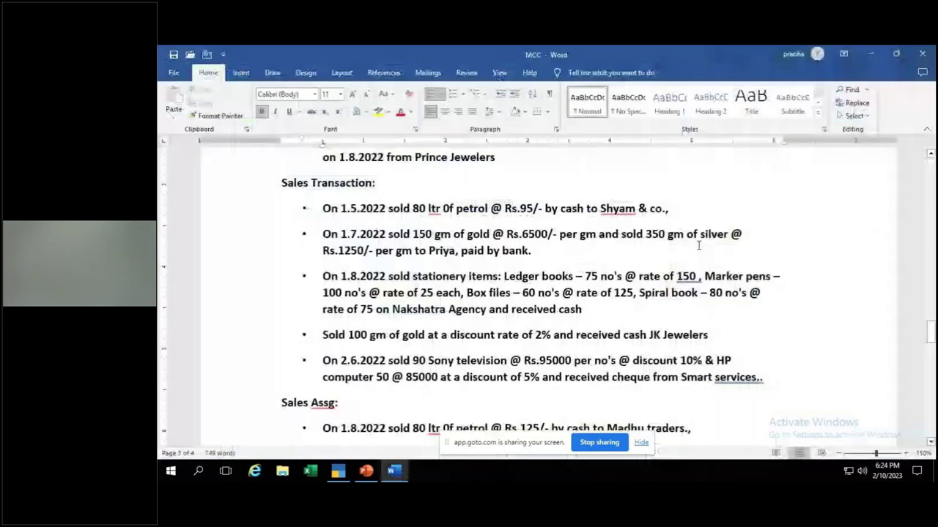
key("alt+Tab")
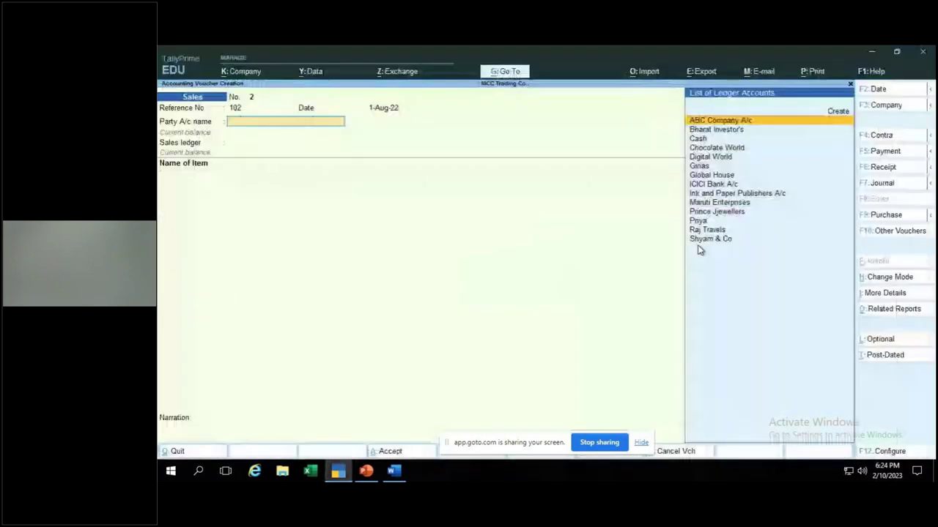
key("alt+c")
type("Nakshatra Agency")
- Save Nakshatra Agency under Sundry Debtors, skip party details, and choose Sales A/c
key("Return")
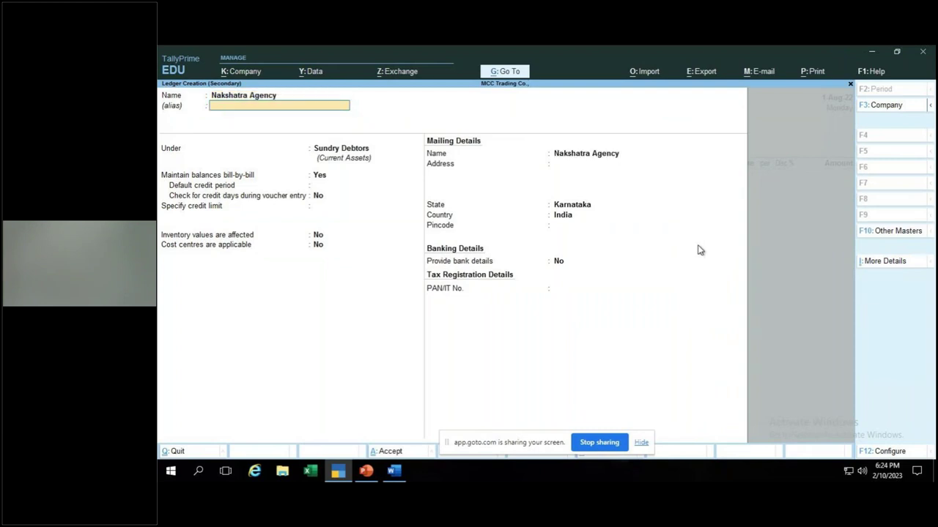
key("Return")
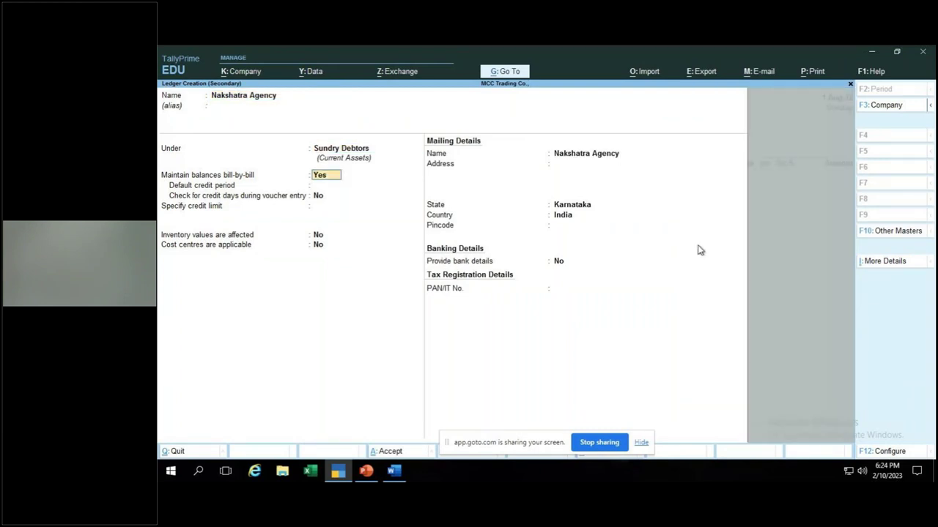
key("ctrl+a")
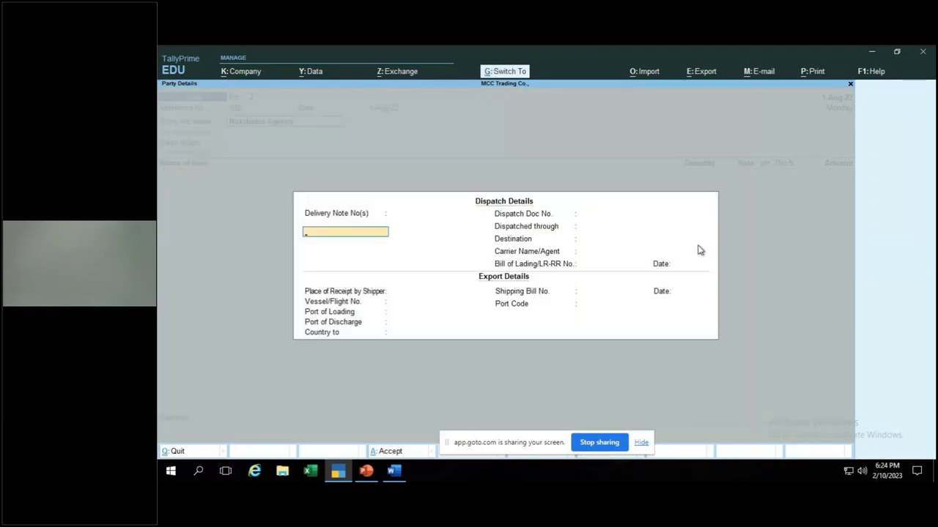
key("ctrl+a")
key("ctrl+a")
key("Return")
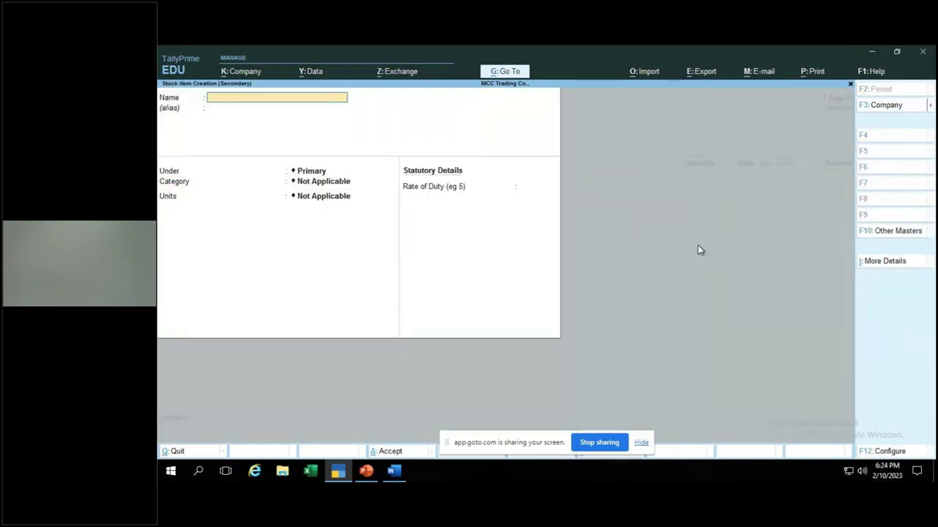
- Create the Ledger Book stock item with unit no's
type("Ledger Book")
key("Return")
key("Return")
key("Return")
key("Return")
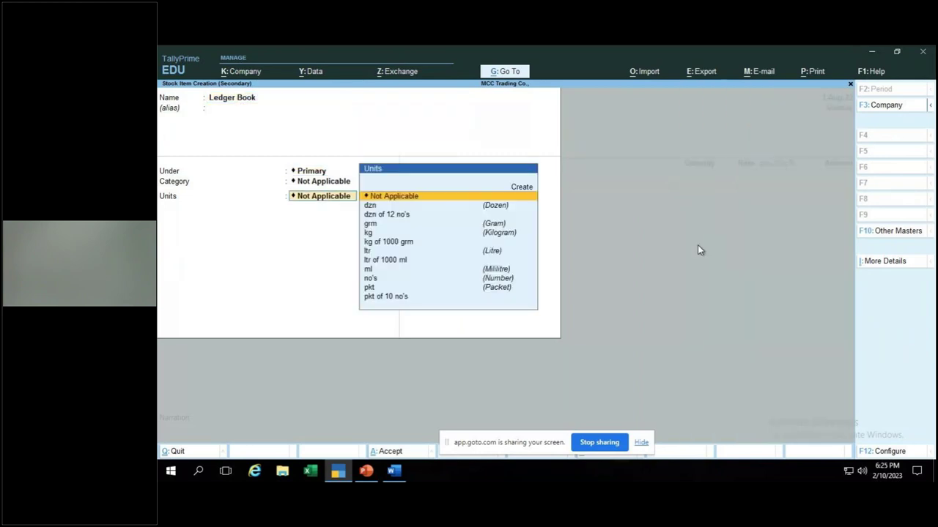
type("n")
key("Return")
key("Return")
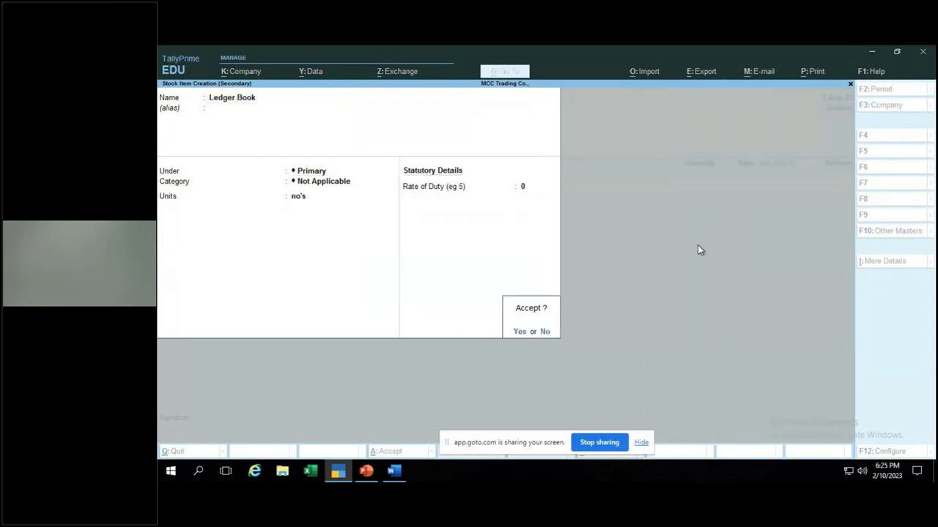
key("Return")
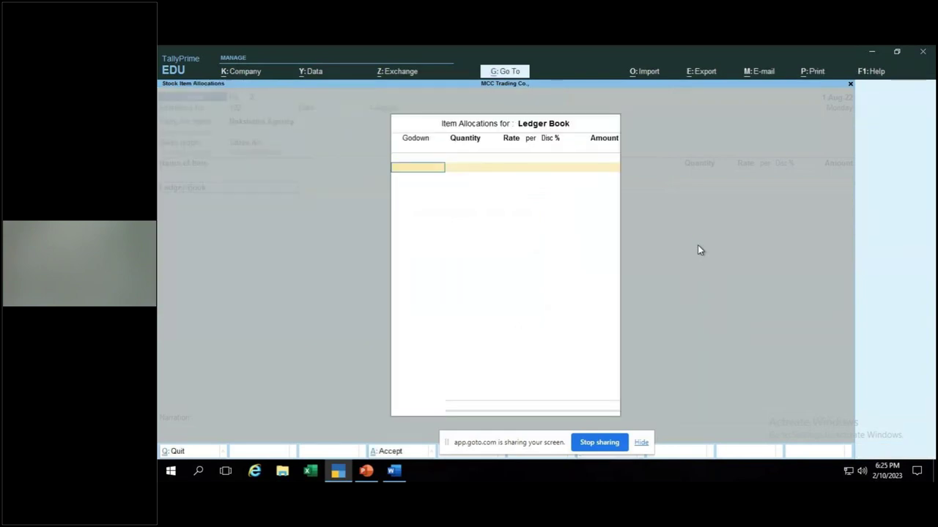
key("Escape")
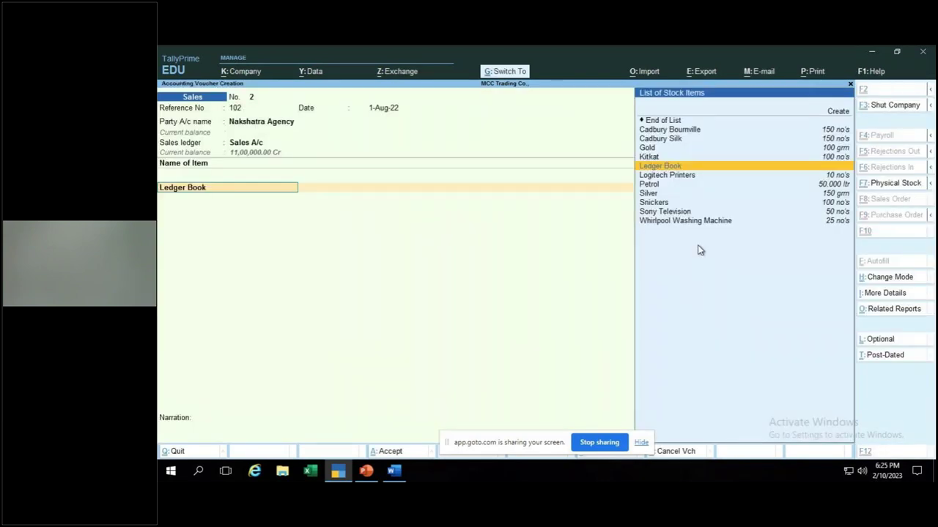
- Give Ledger Book an opening stock of 250 no's at 125 in Main Location
key("ctrl+Return")
key("Return")
key("Return")
key("Return")
key("Return")
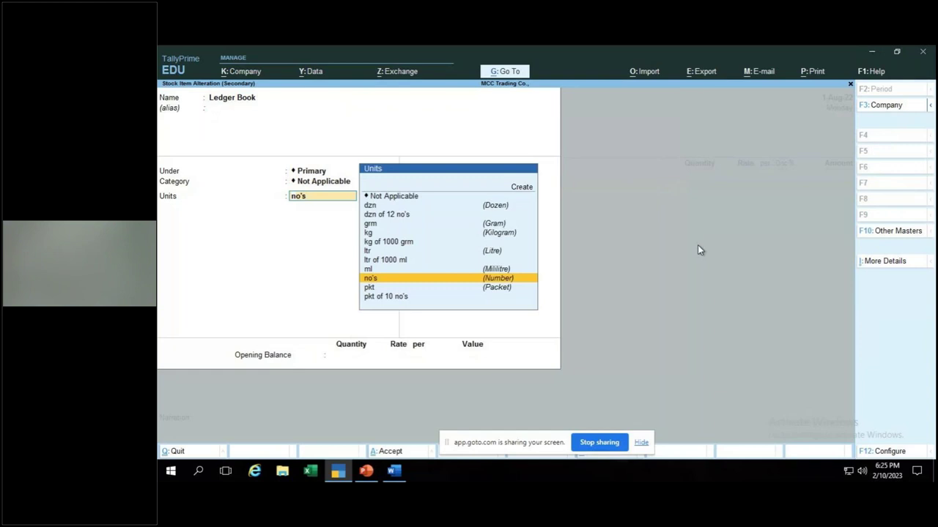
key("Return")
key("Return")
type("250")
key("Return")
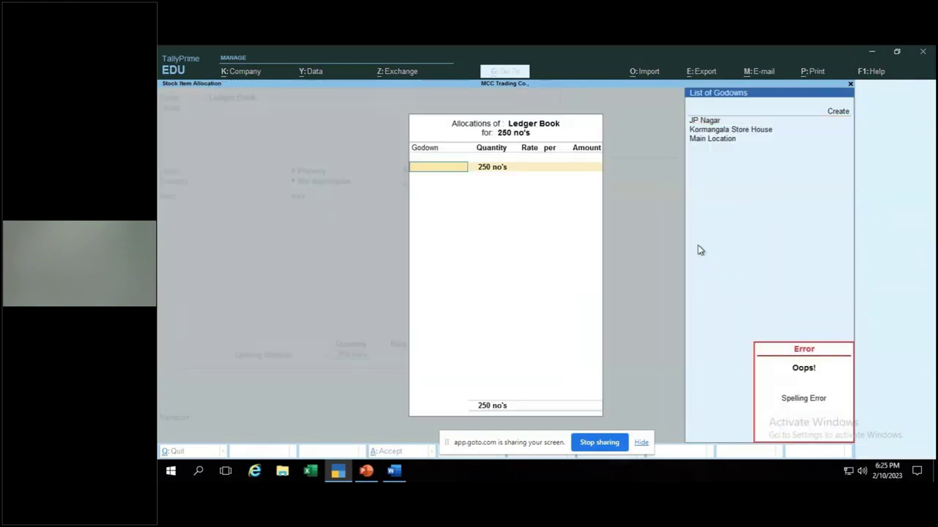
key("Down")
key("Down")
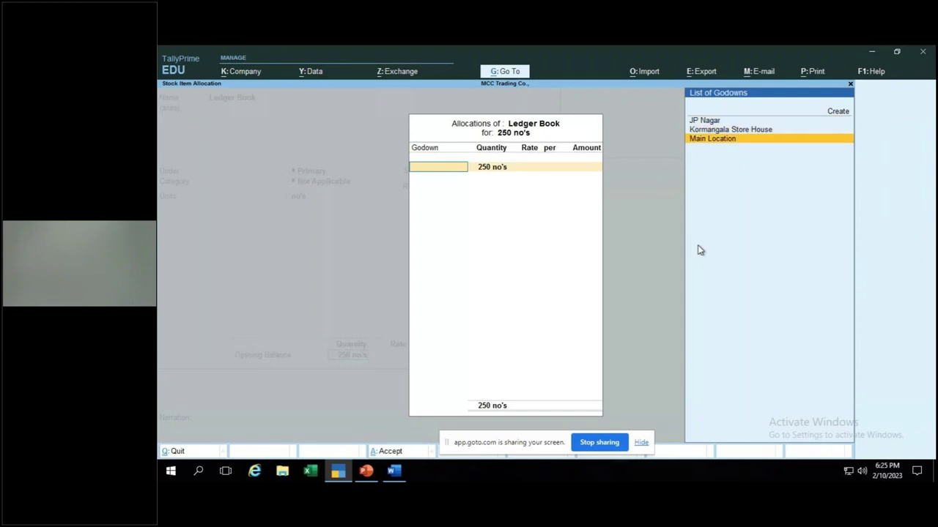
key("Return")
key("Return")
type("1")
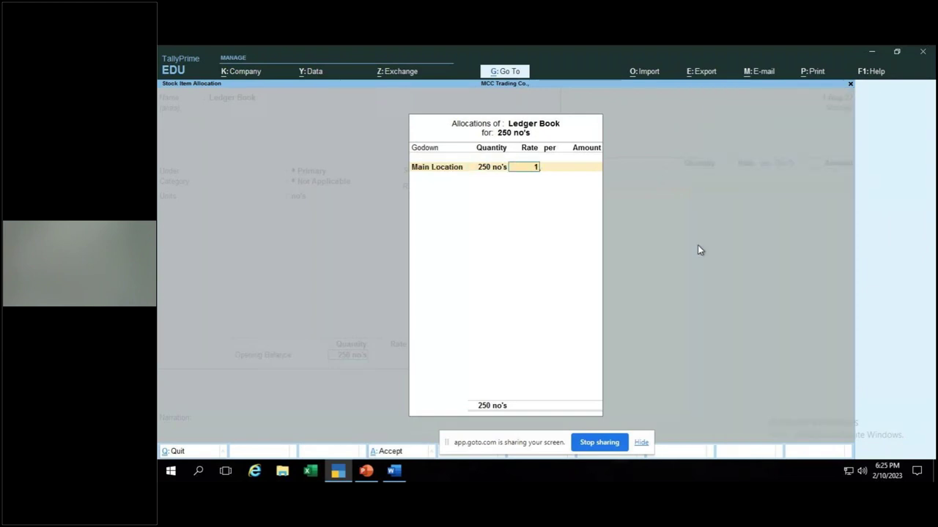
type("25")
key("Return")
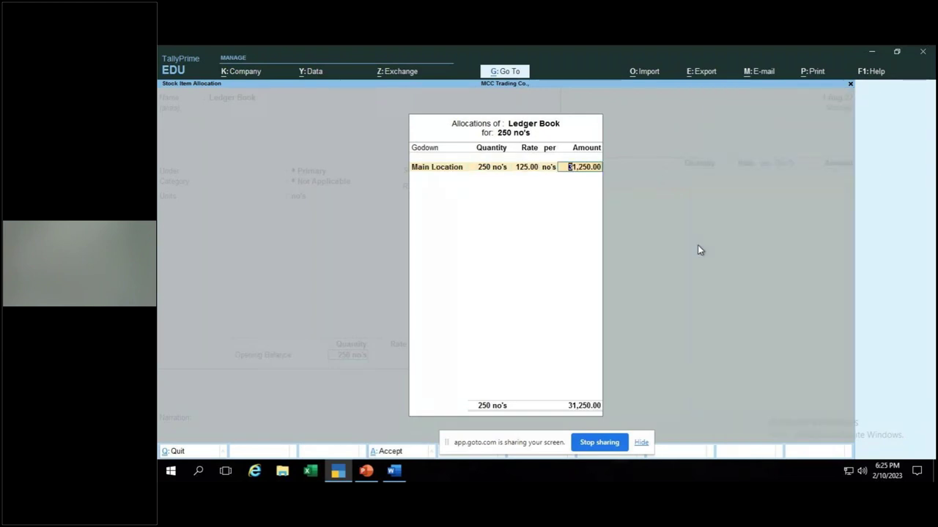
key("Return")
key("Return")
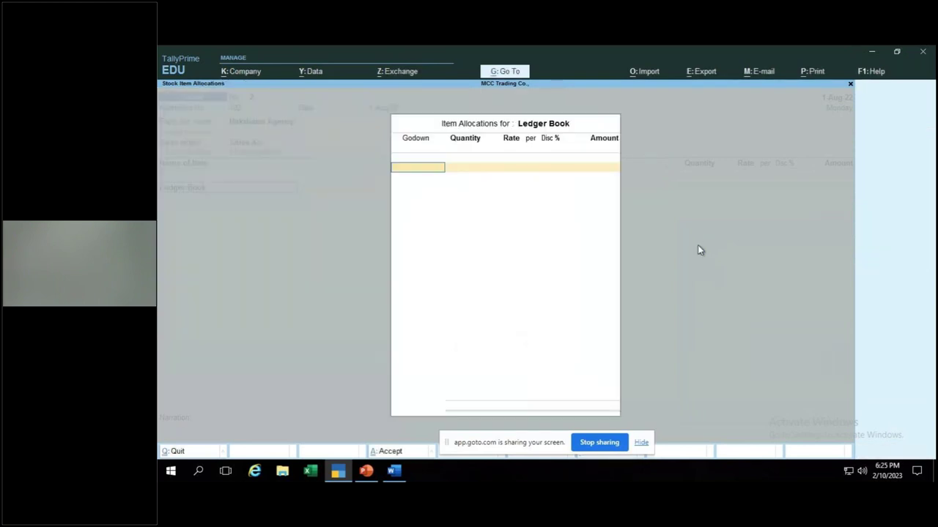
key("Down")
key("Down")
key("Return")
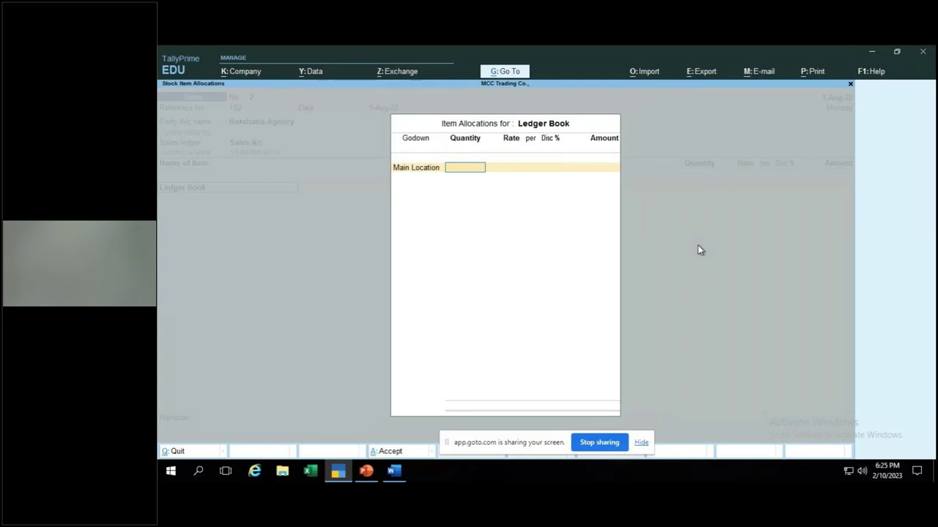
- Bill 75 no's of Ledger Book at 150 from Main Location
key("alt+Tab")
key("alt+Tab")
type("75")
key("Return")
key("alt+Tab")
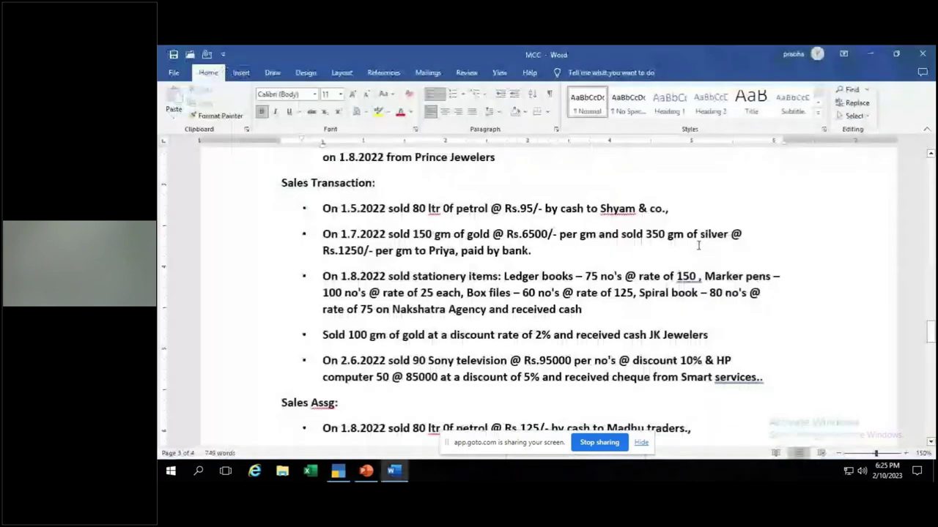
key("alt+Tab")
type("150")
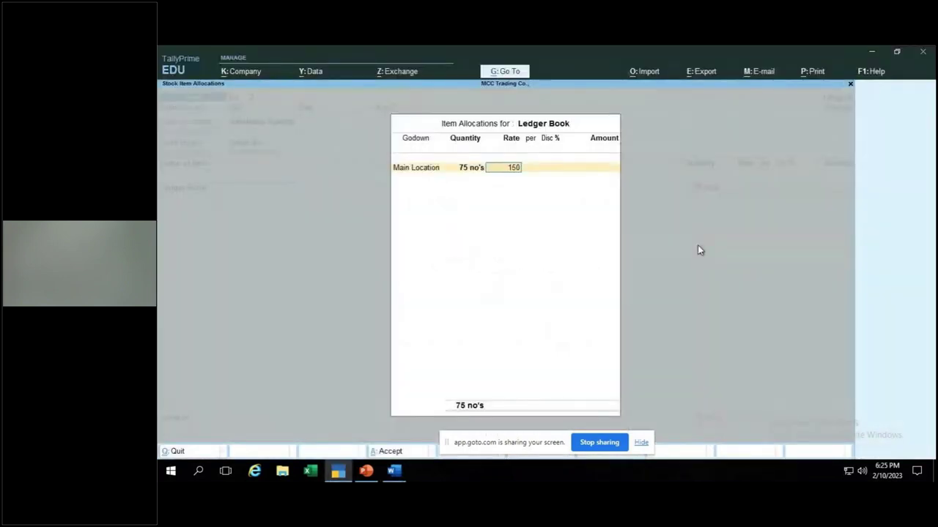
key("Return")
key("Return")
key("Return")
key("Return")
key("Return")
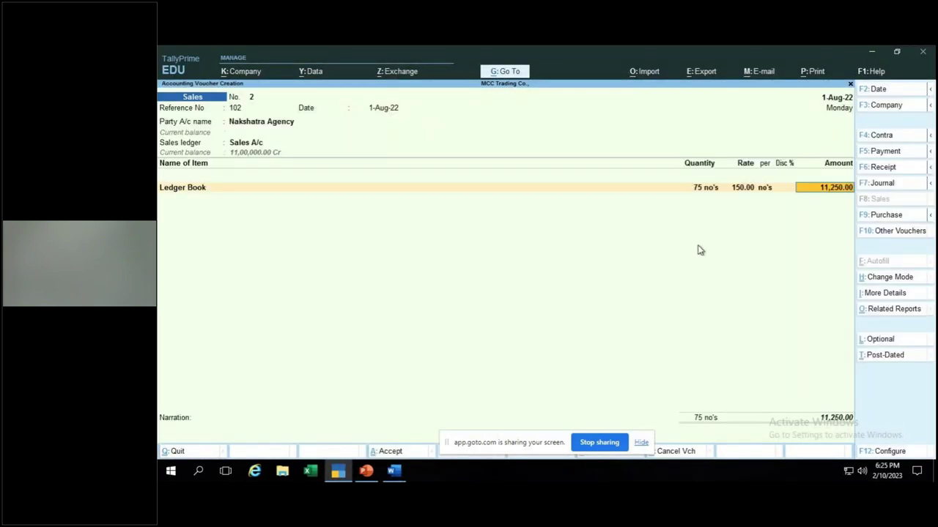
key("Return")
key("alt+Tab")
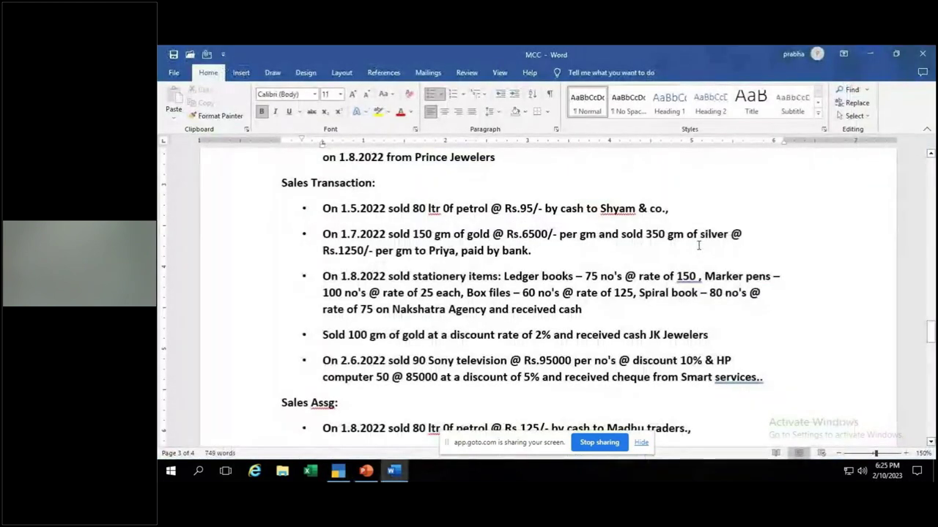
- Create the Marker Pens stock item with unit no's
key("alt+Tab")
key("alt+c")
type("Mar")
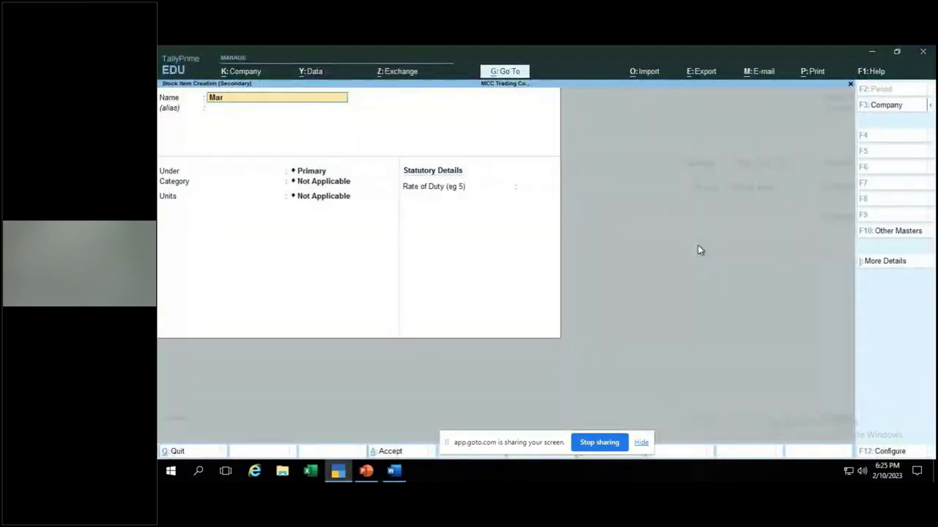
type("ker Pens")
key("Return")
key("Return")
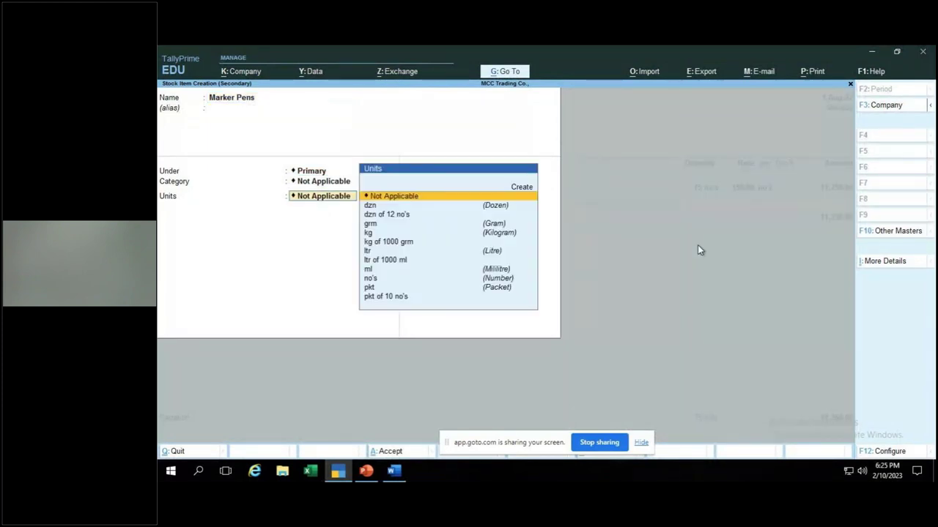
type("n")
key("Return")
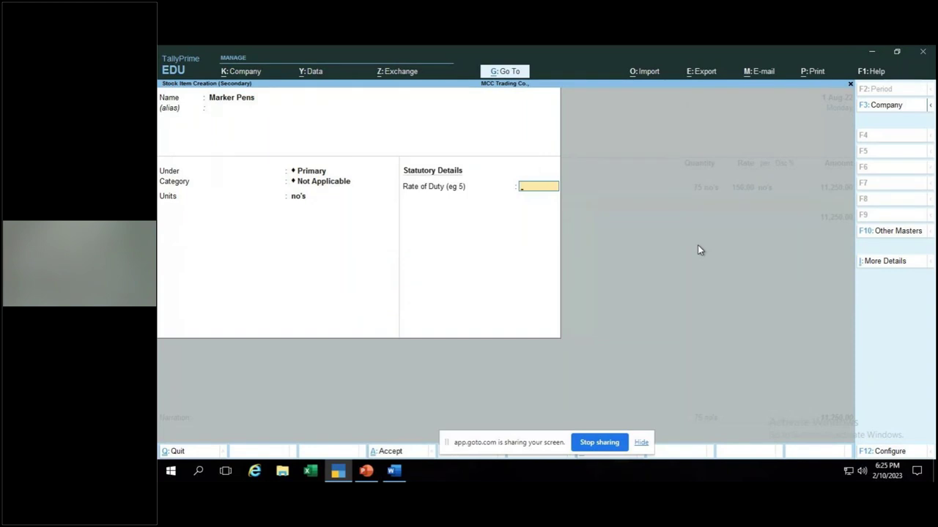
key("Return")
- Give Marker Pens an opening stock of 250 no's at 25 in Kormangala Store House
key("Return")
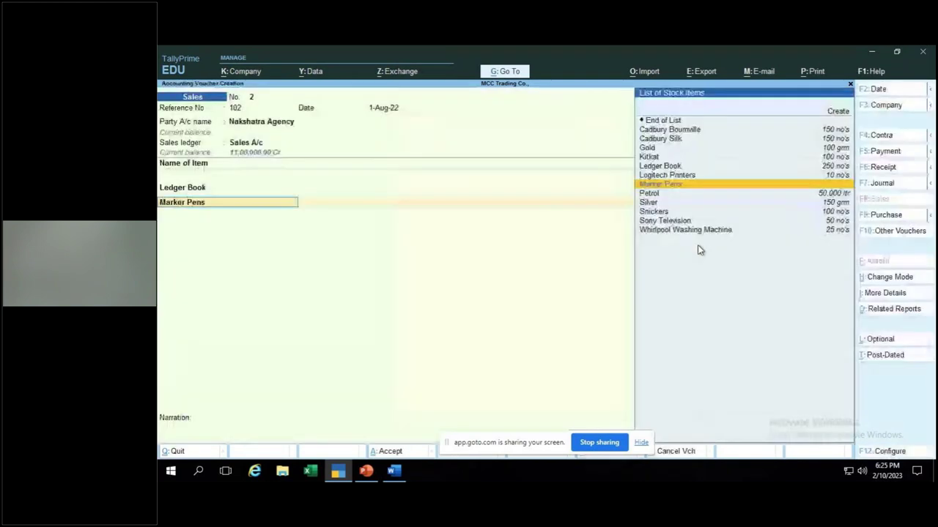
key("ctrl+Return")
key("Return")
key("Return")
key("Return")
key("Return")
key("Return")
key("Return")
type("250")
key("Return")
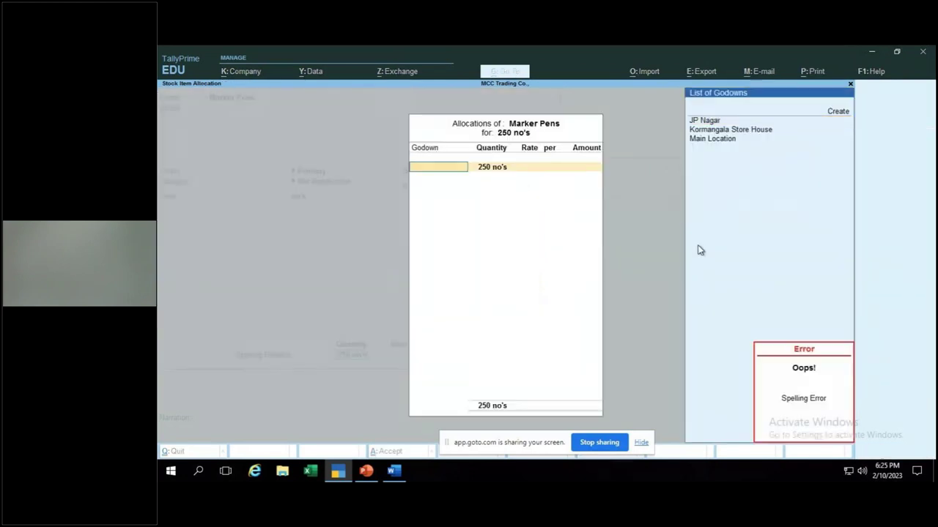
key("Down")
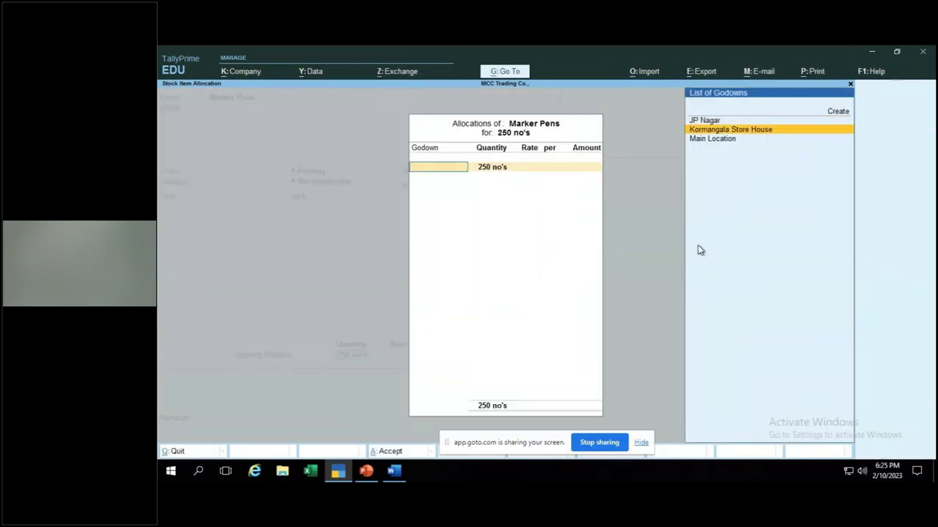
key("Return")
key("Return")
type("25")
key("Return")
key("Return")
key("Return")
key("Return")
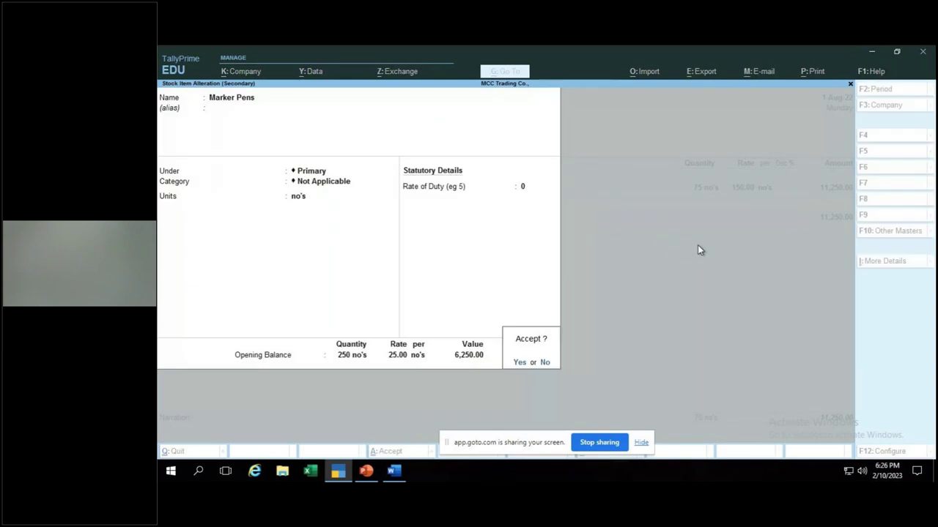
key("Return")
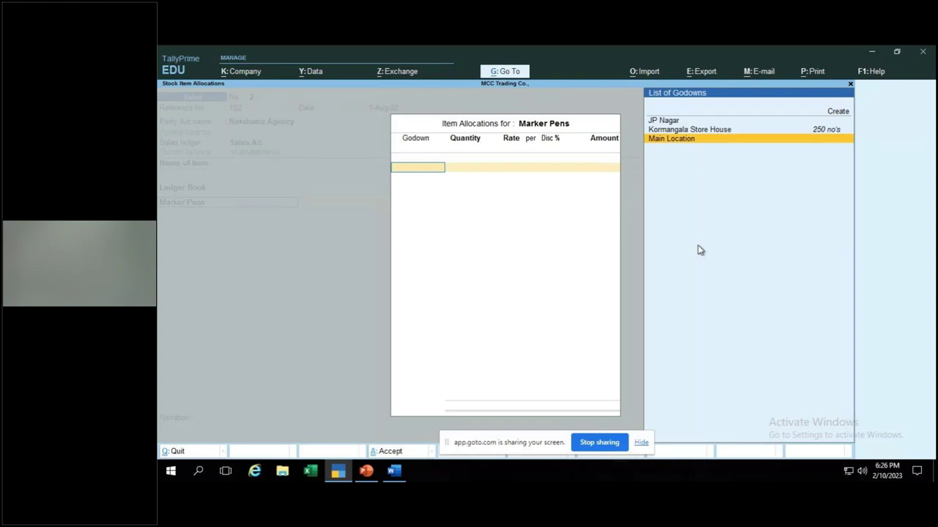
- Bill 100 no's of Marker Pens at 35.00 from Kormangala Store House
key("Up")
key("Return")
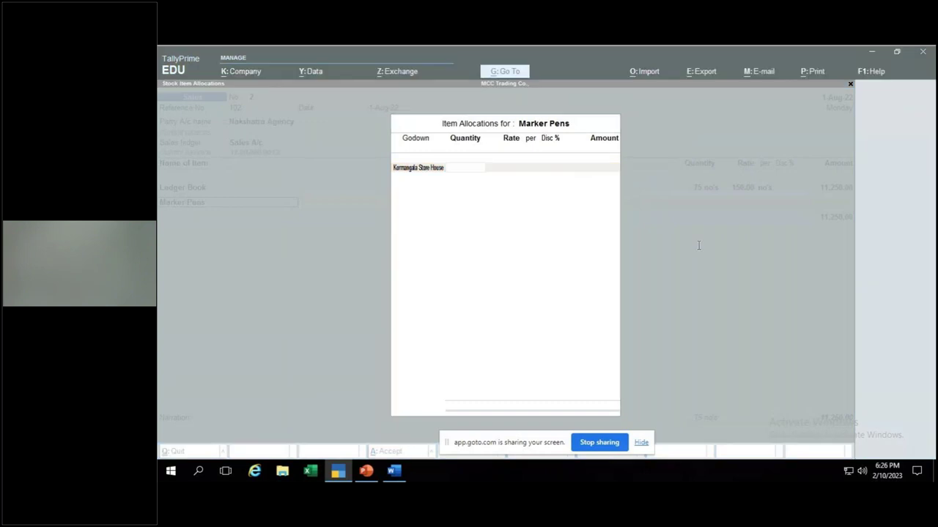
key("alt+Tab")
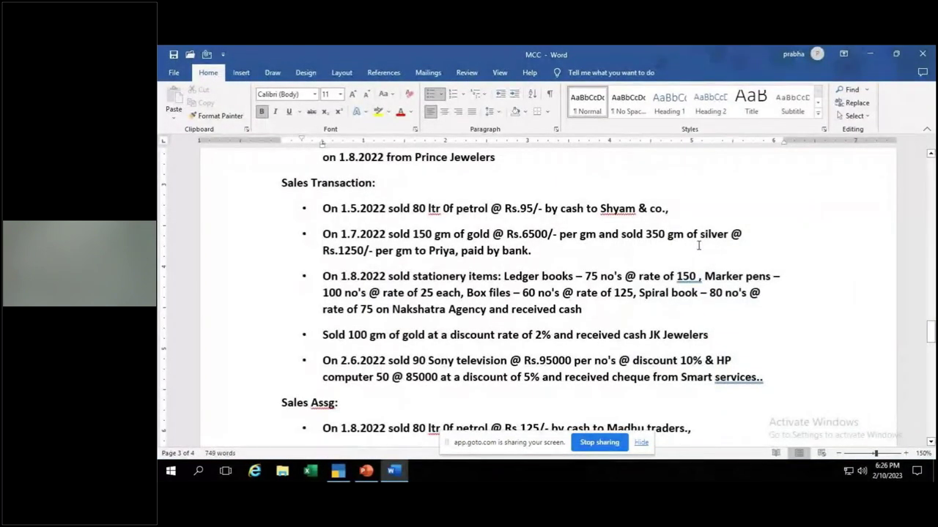
key("alt+Tab")
type("100")
key("Return")
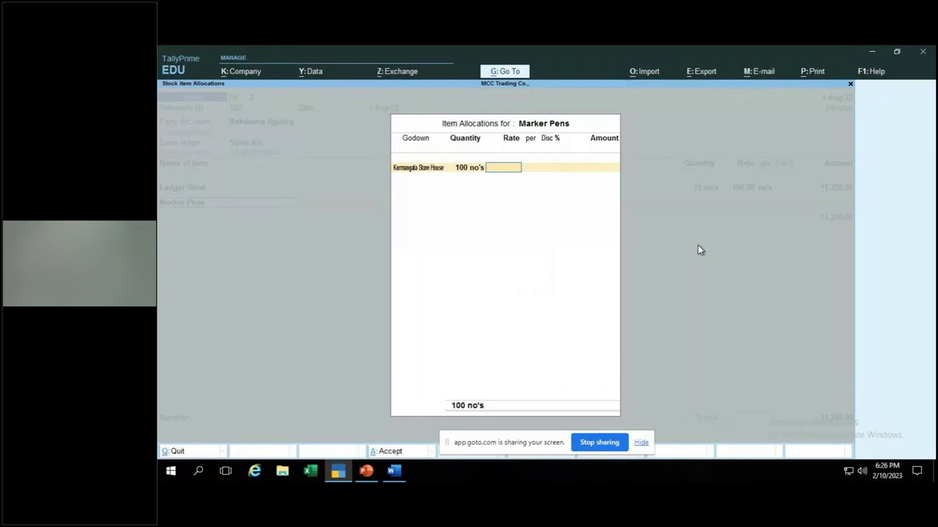
type("35")
key("Return")
key("Return")
key("Return")
key("Return")
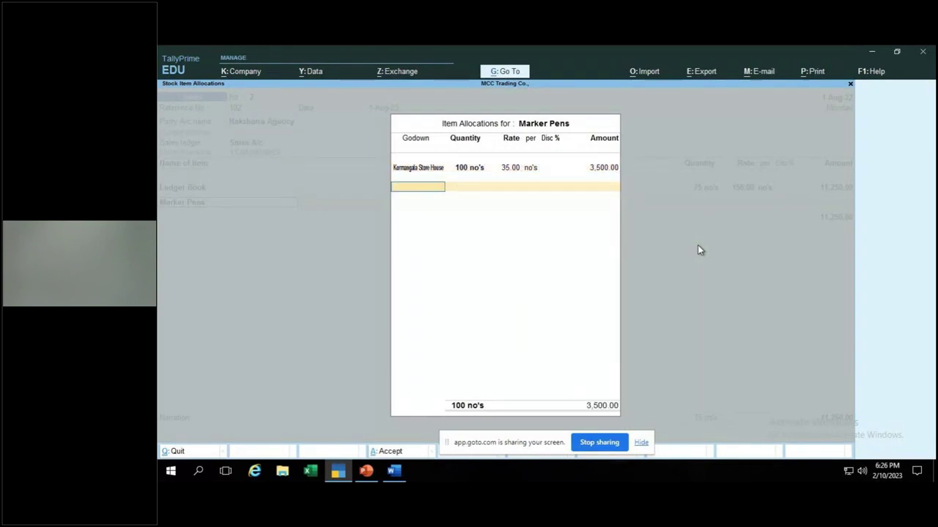
key("Return")
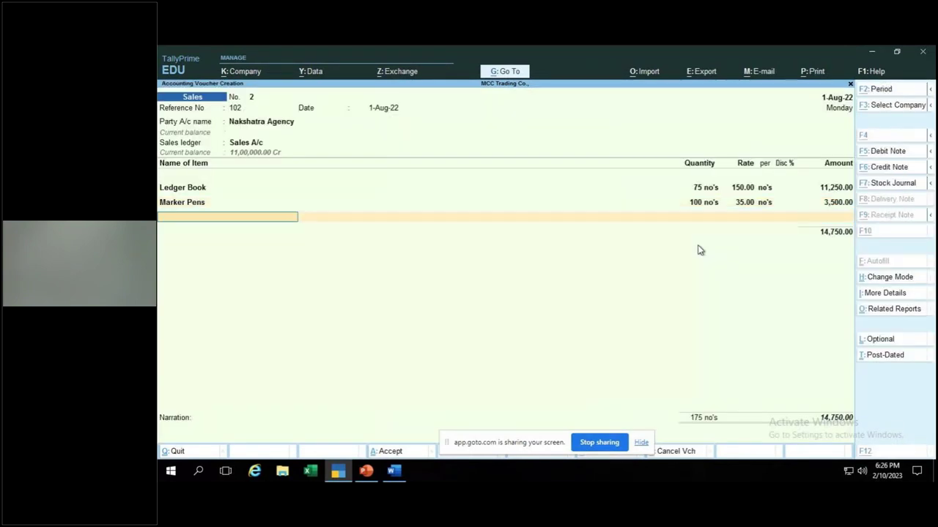
key("alt+Tab")
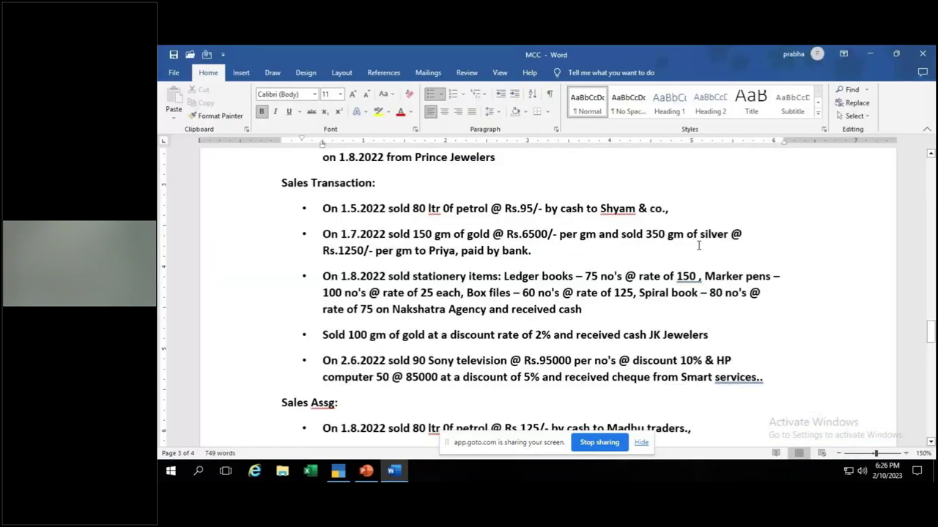
- Create the Box File stock item with unit no's
key("alt+Tab")
type("Box File")
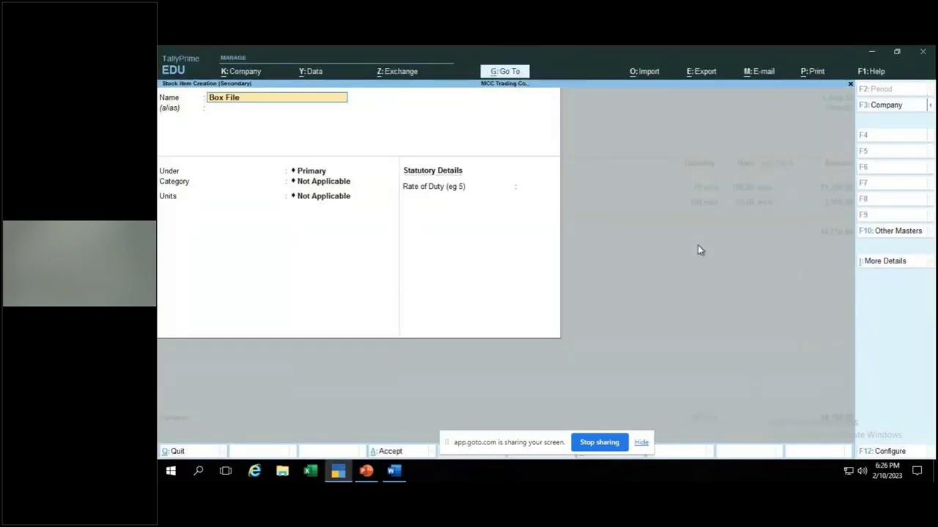
key("Return")
key("Return")
key("Return")
type("n")
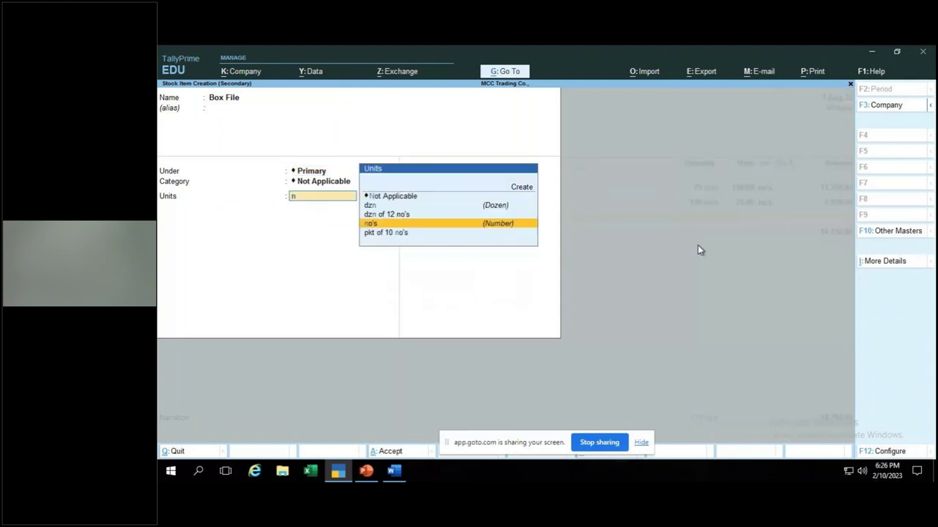
key("Return")
key("Return")
key("Return")
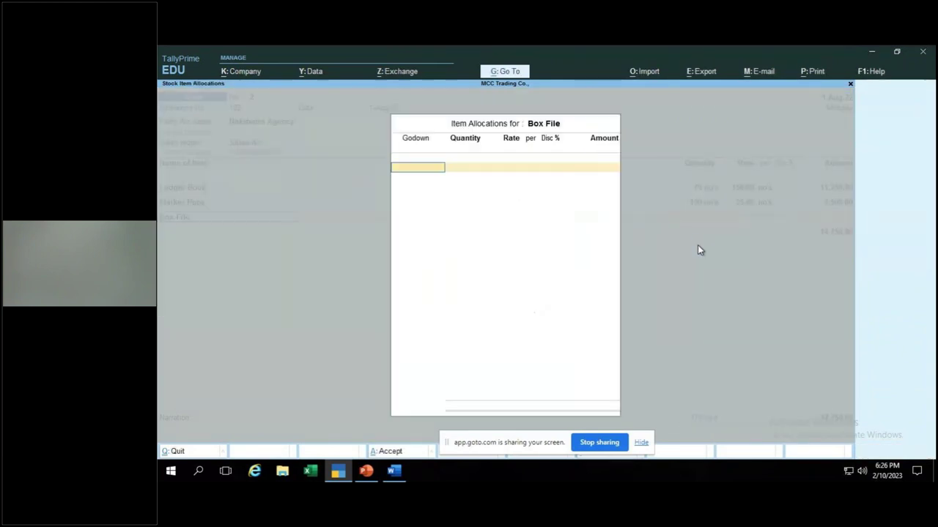
key("Escape")
- Give Box File an opening stock of 250 no's at 100 in Main Location
key("ctrl+Return")
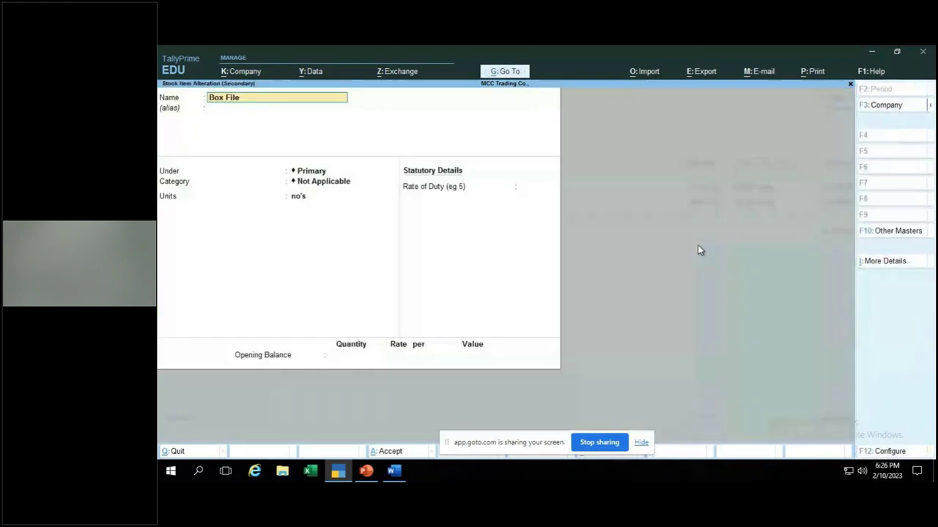
key("Return")
key("Return")
key("Return")
key("Return")
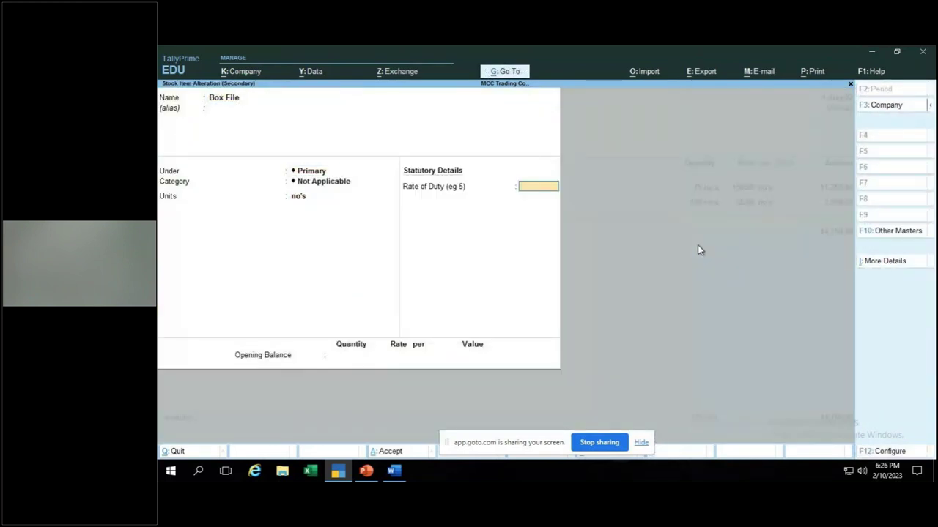
key("Return")
type("250")
key("Return")
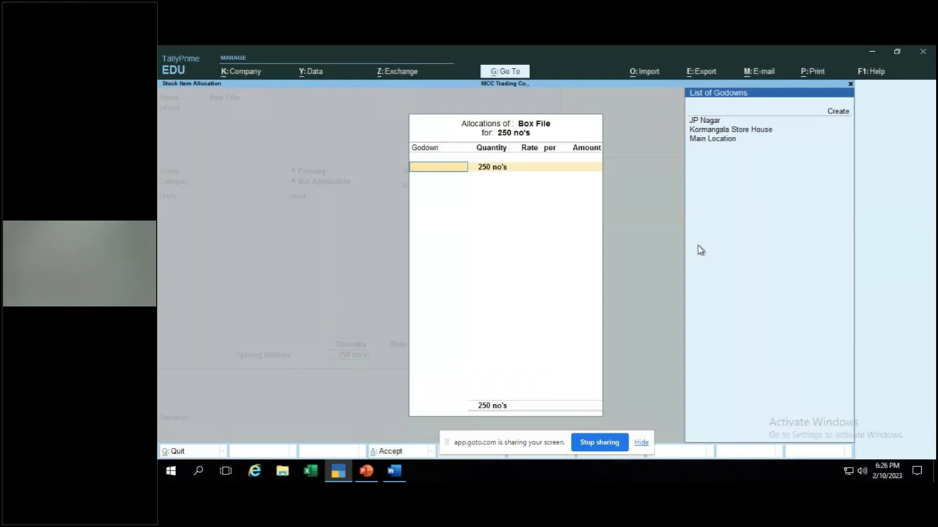
key("Down")
key("Down")
key("Return")
key("Return")
type("100")
key("Return")
key("Return")
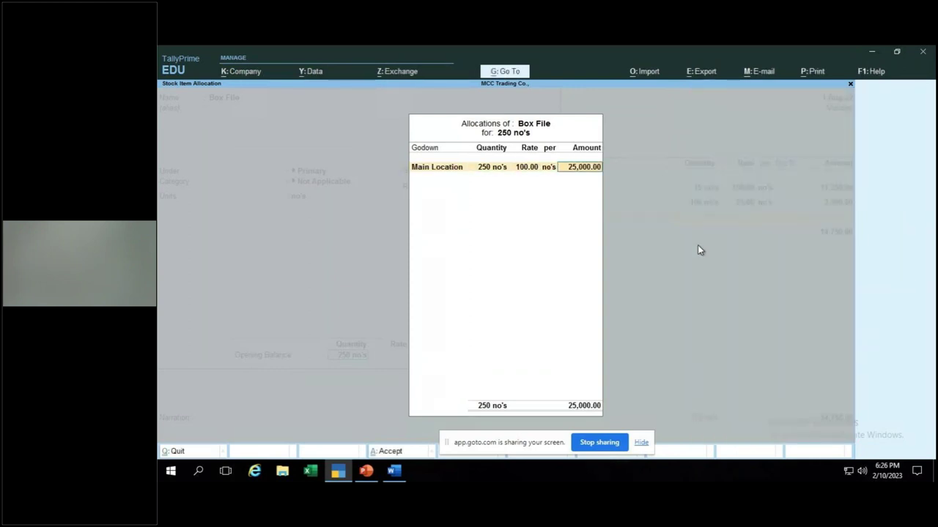
key("Return")
key("Return")
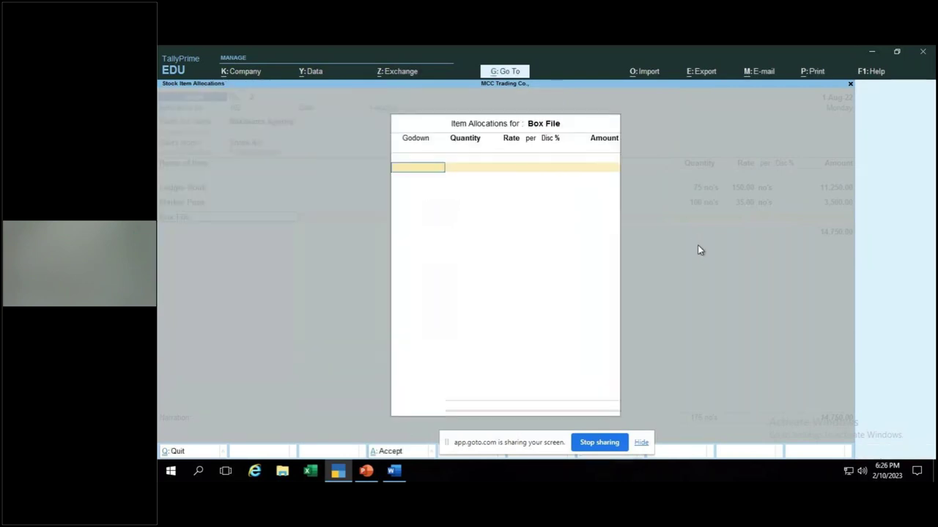
- Bill 60 no's of Box File at 125.00 from Main Location
key("Down")
key("Down")
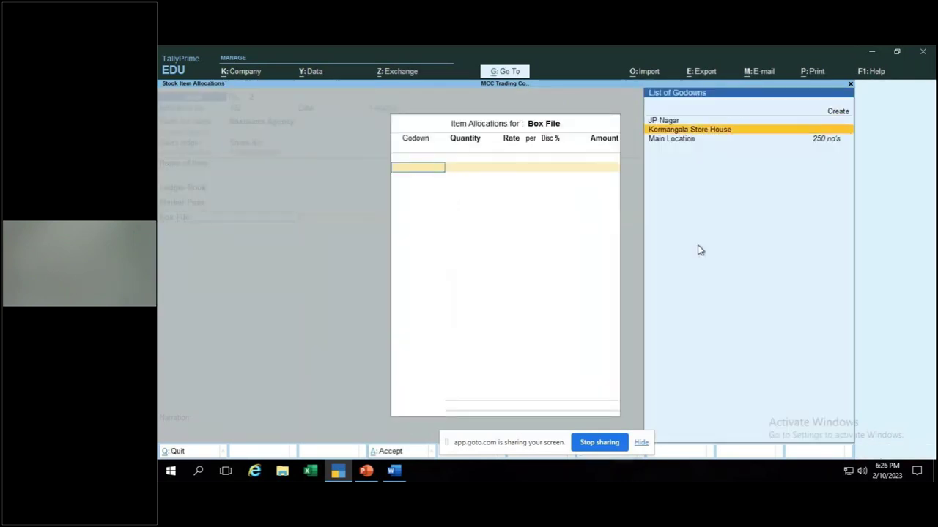
key("Down")
key("Return")
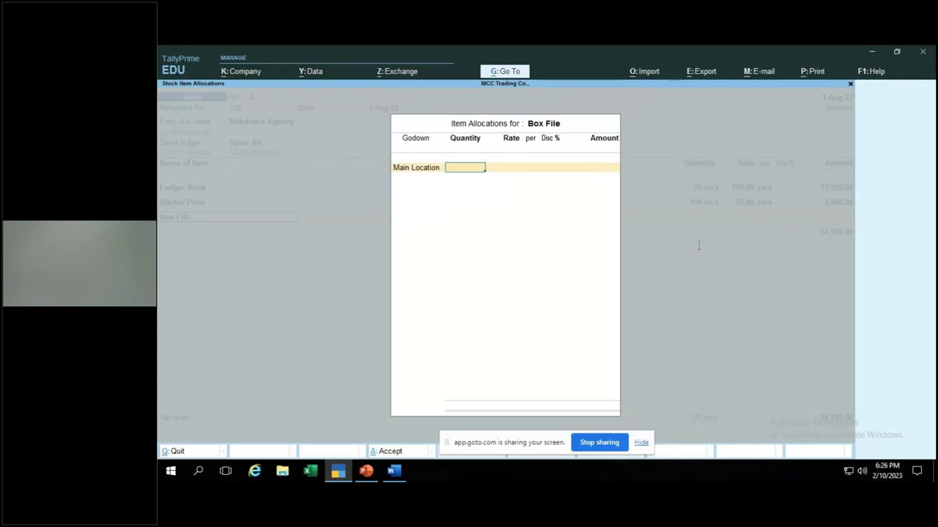
key("alt+Tab")
key("alt+Tab")
key("Return")
key("alt+Tab")
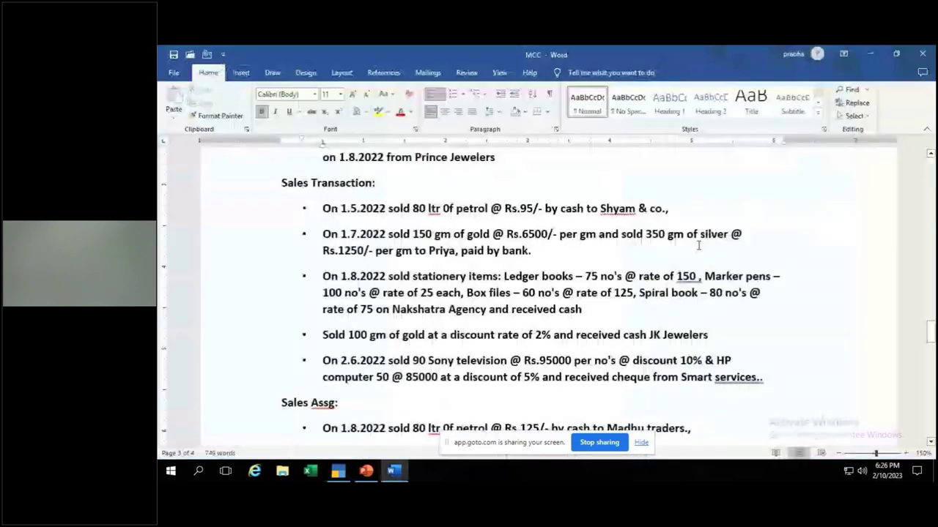
key("alt+Tab")
type("125")
key("Return")
key("Return")
key("Return")
key("Return")
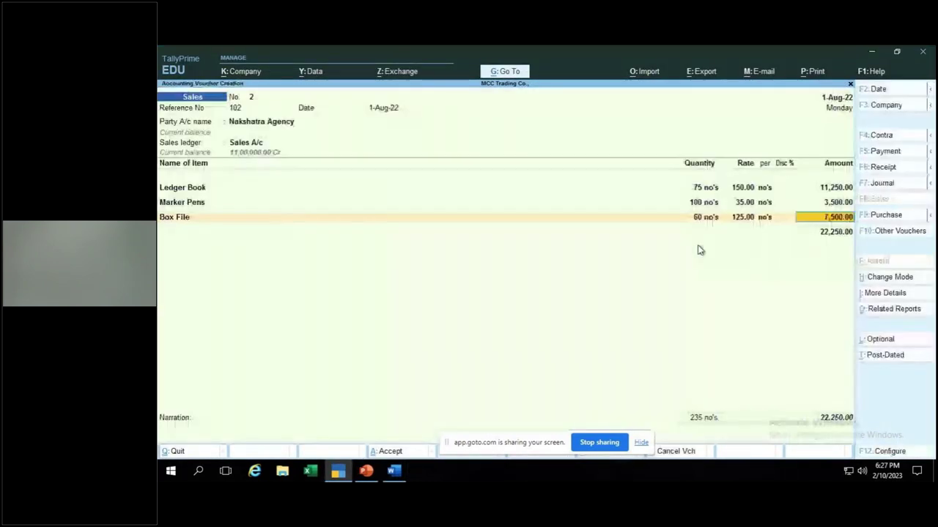
key("Return")
key("alt+Tab")
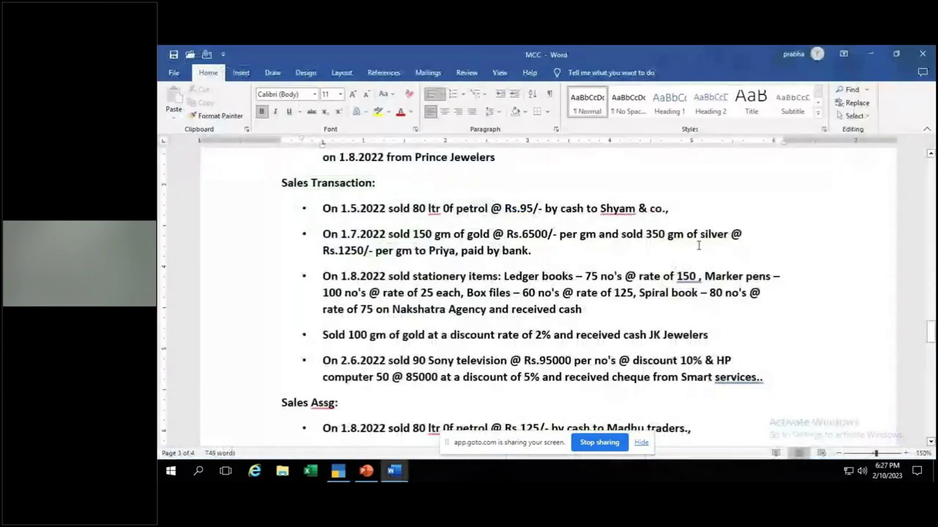
- Create the Spiral Book stock item with unit no's
key("alt+Tab")
key("alt+c")
type("Spiral Book")
key("Return")
key("Return")
key("Return")
key("Return")
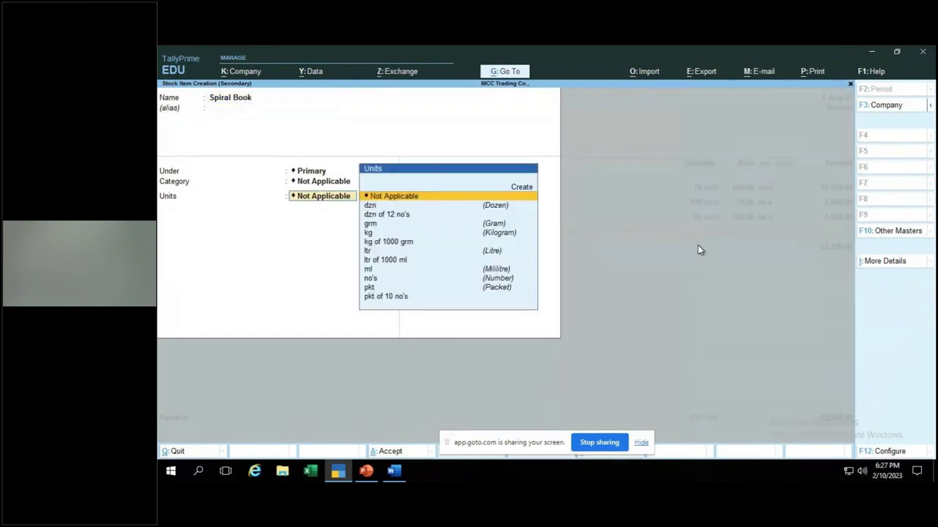
type("n")
key("Return")
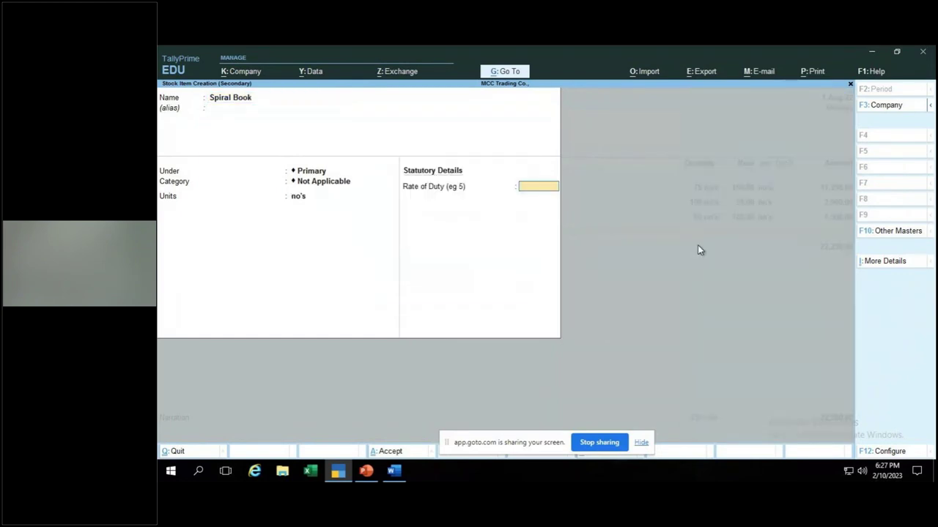
key("Return")
key("Return")
key("Return")
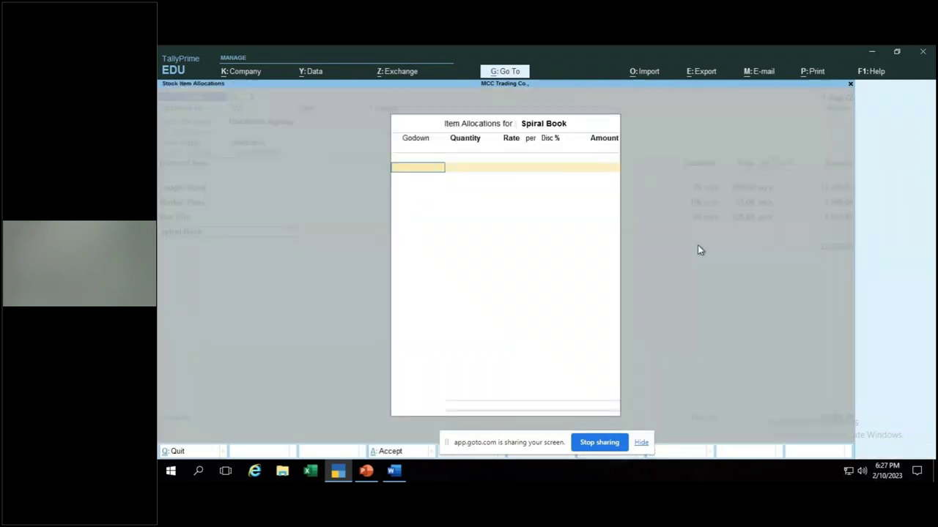
key("Escape")
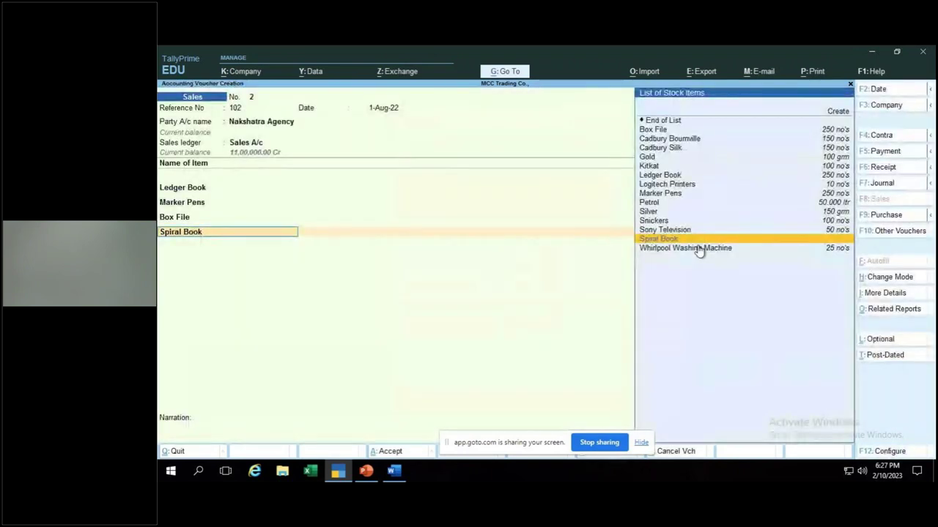
- Give Spiral Book an opening stock of 250 no's at 150 in Main Location
key("ctrl+Return")
key("Return")
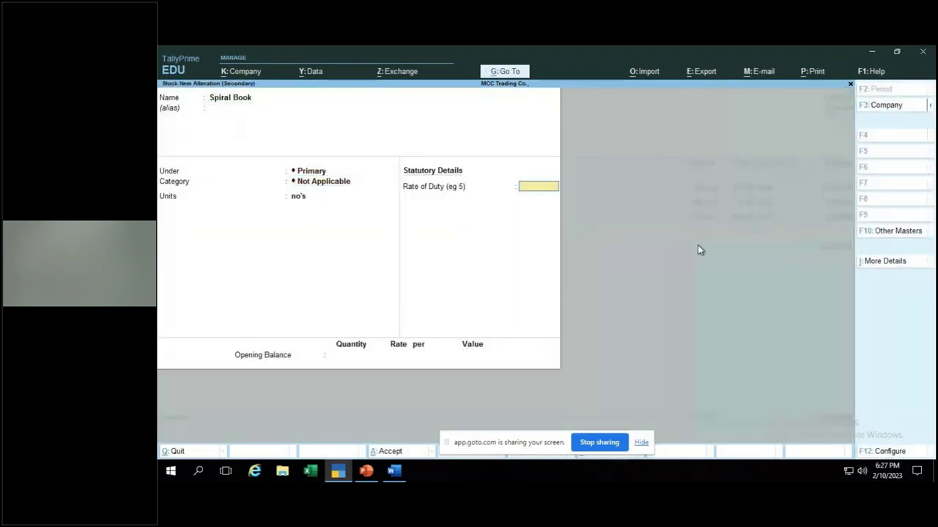
key("Return")
type("252")
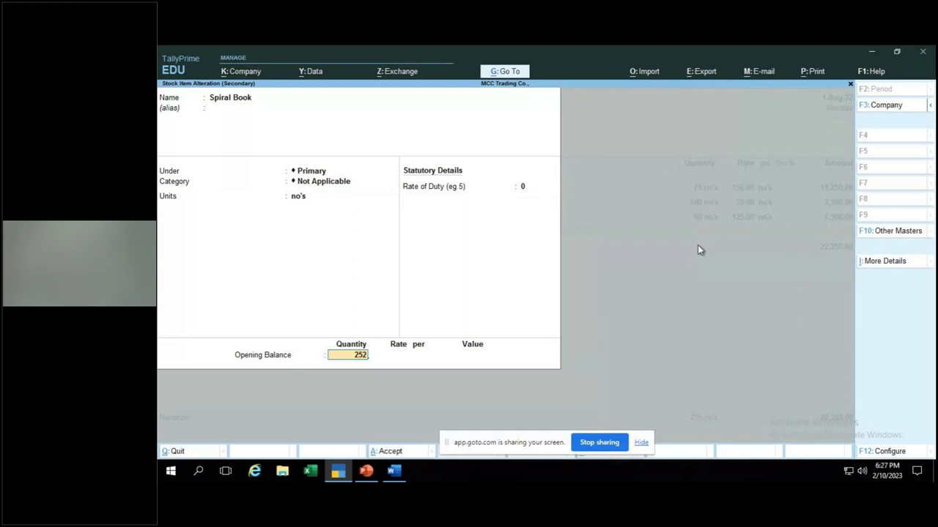
key("BackSpace")
type("0")
key("Return")
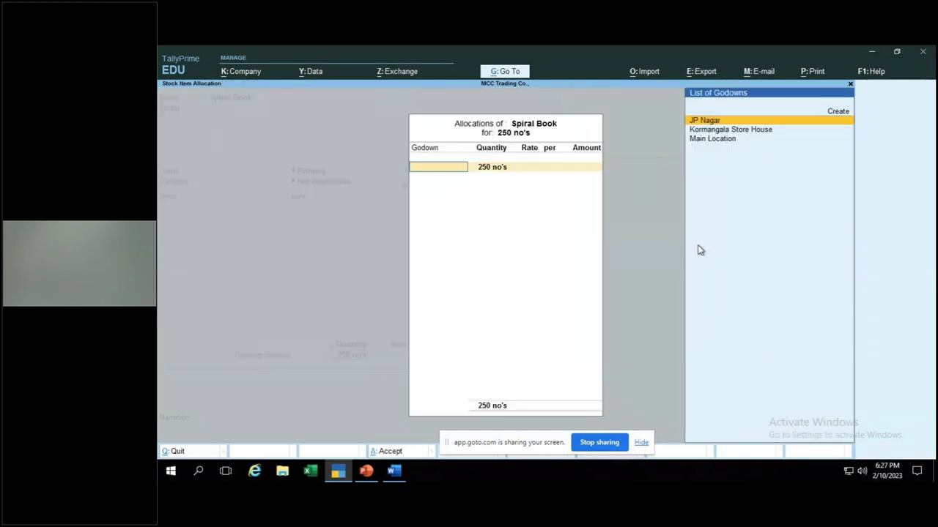
key("Down")
key("Down")
key("Return")
key("Return")
type("15")
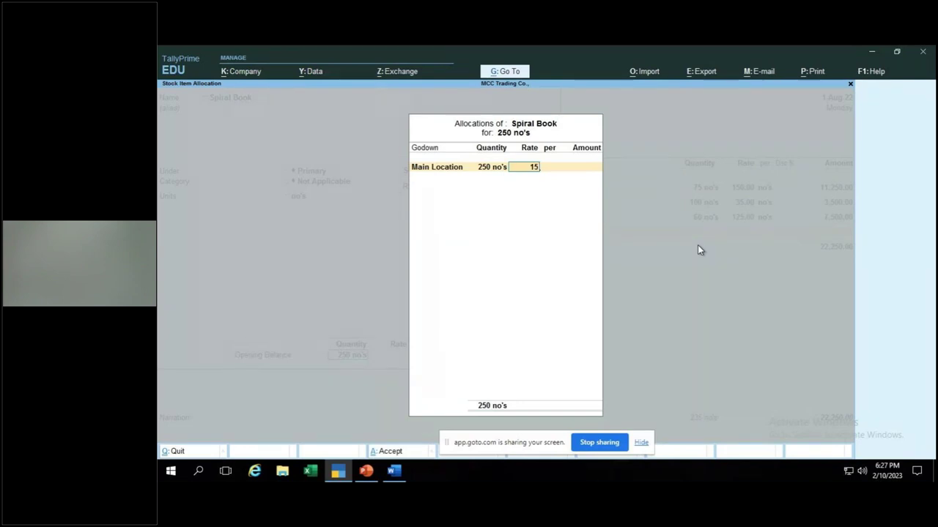
type("0.00")
key("Return")
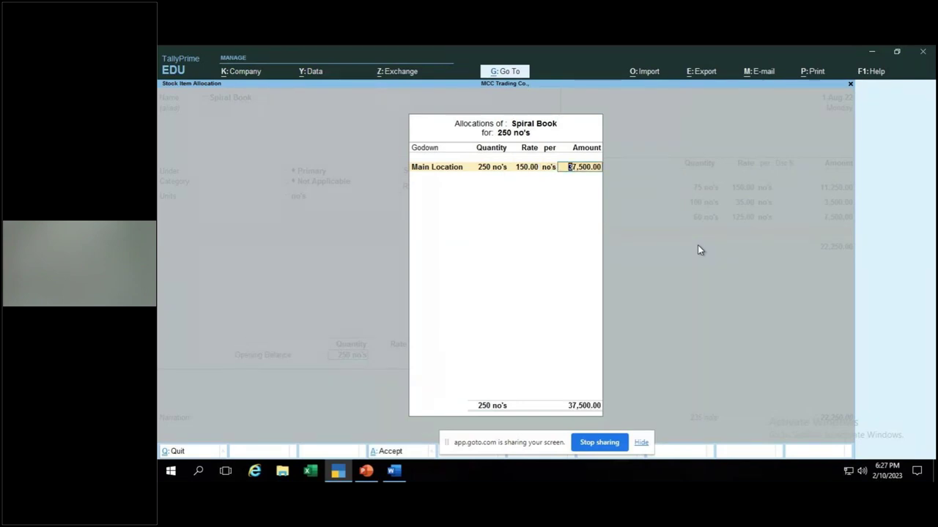
key("Return")
key("Return")
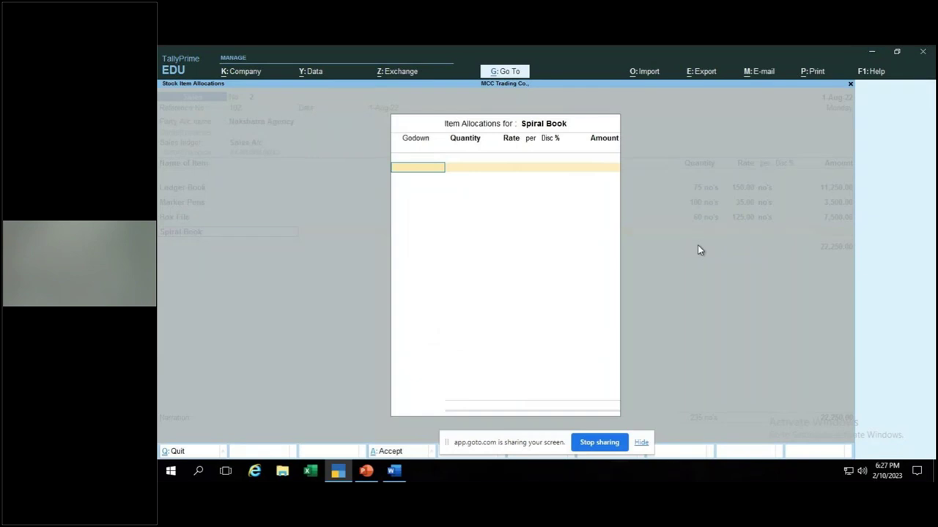
- Bill 80 no's of Spiral Book at 150 from Main Location, ending the item list
key("Down")
key("Down")
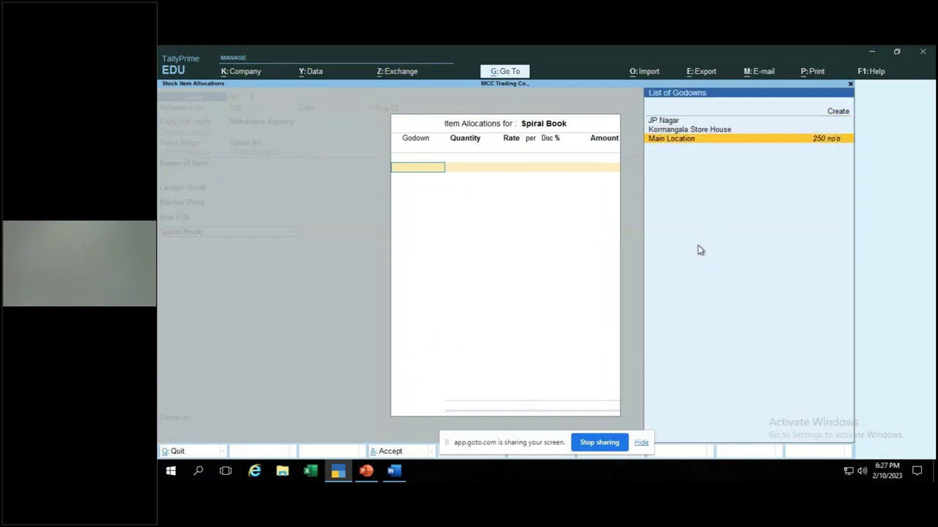
key("Return")
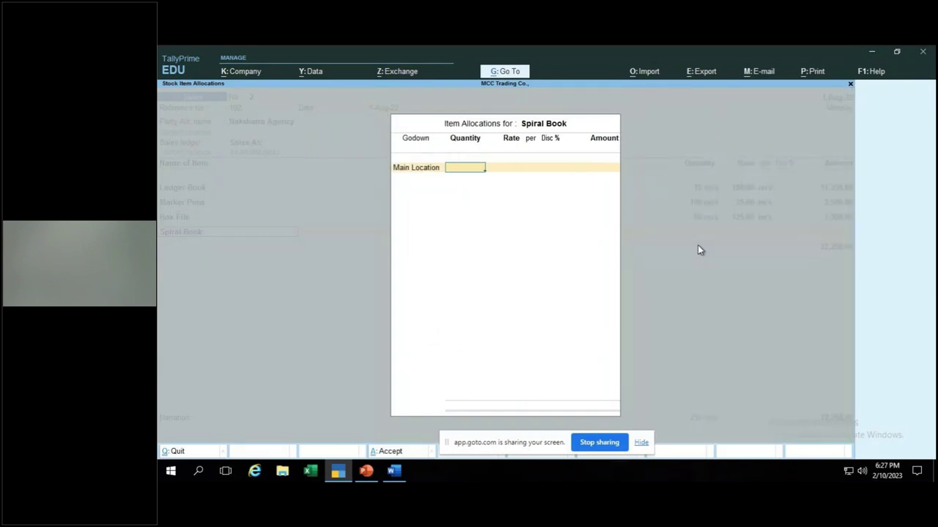
key("alt+Tab")
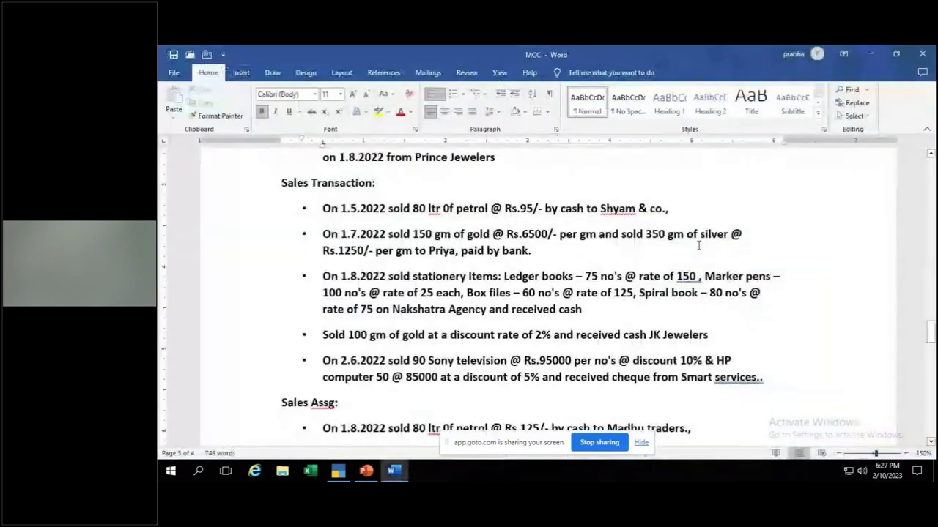
key("alt+Tab")
type("80")
key("Return")
type("150")
key("Return")
key("Return")
key("Return")
key("Return")
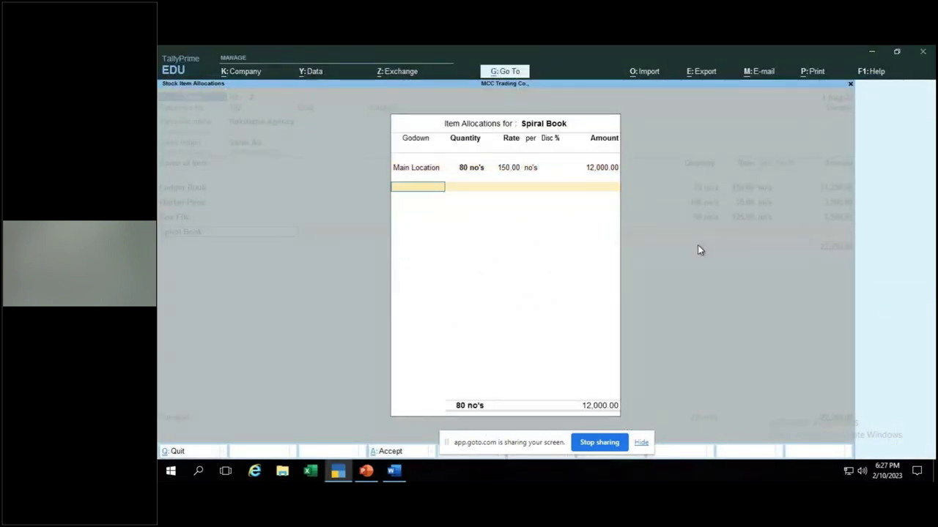
key("Return")
key("Return")
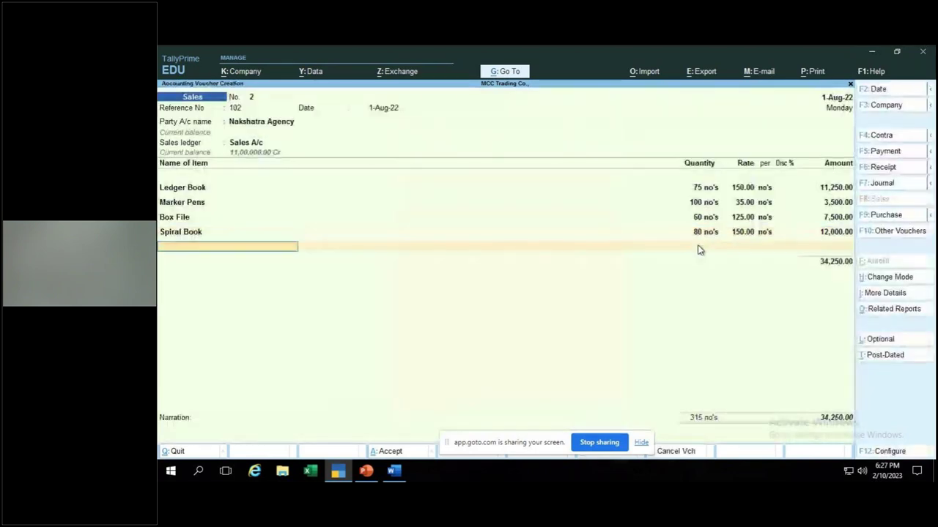
key("Return")
- Add new bill reference 2 and the narration 'being stationery items sold to nakshatra agency'
key("Return")
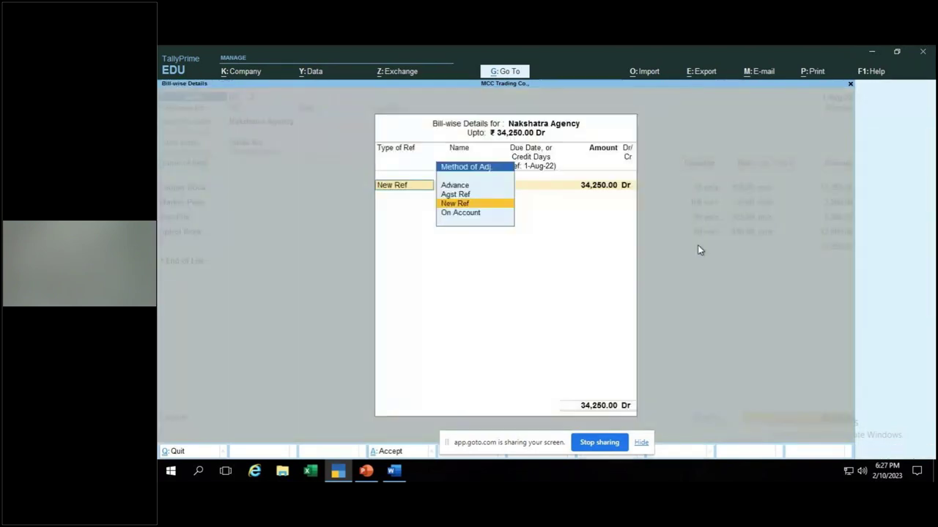
key("Return")
key("Return")
key("Return")
key("Return")
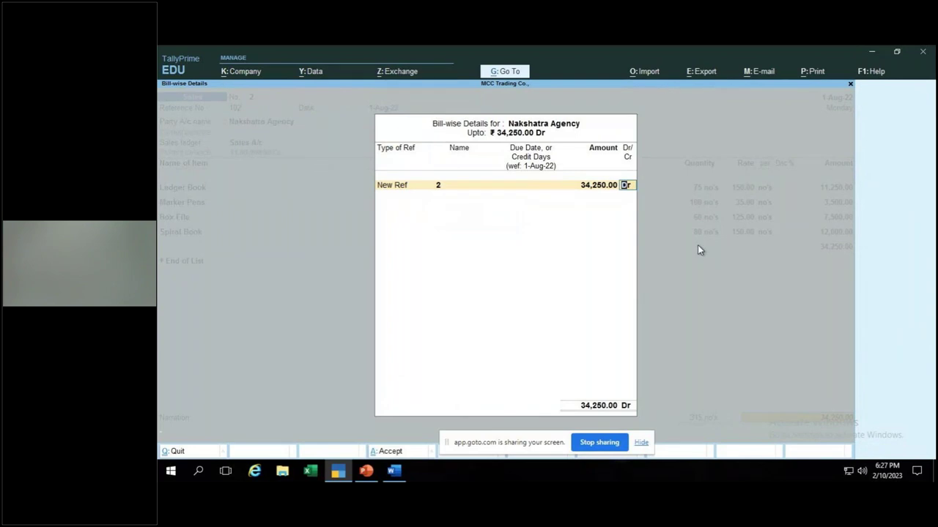
key("Return")
type("being statione")
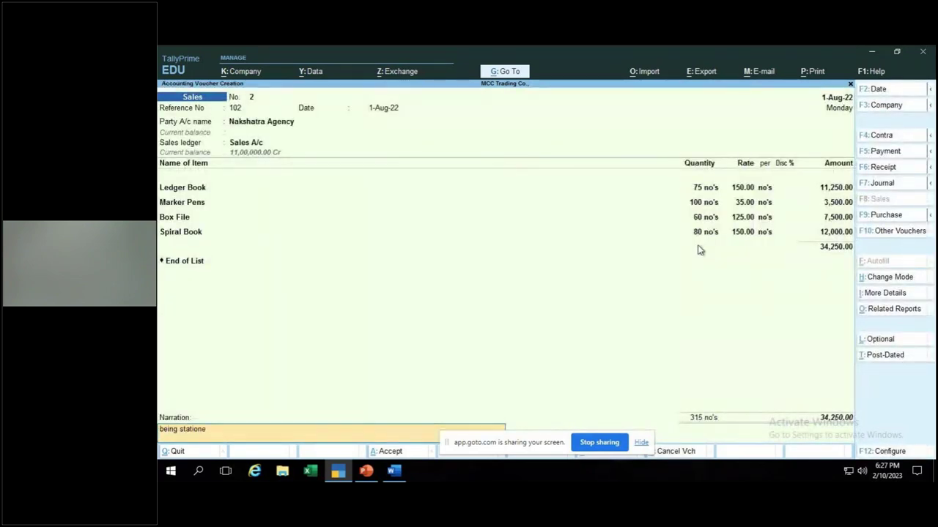
type("ry items s")
type("old")
type(" to nakshatra agency")
key("Return")
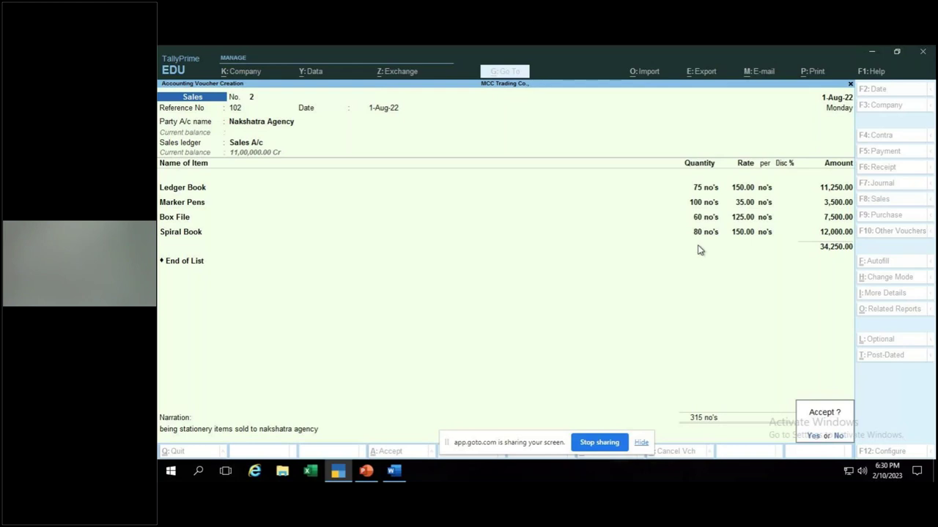
- Accept sales voucher 2 so blank voucher 3 opens, then go to Word
key("Return")
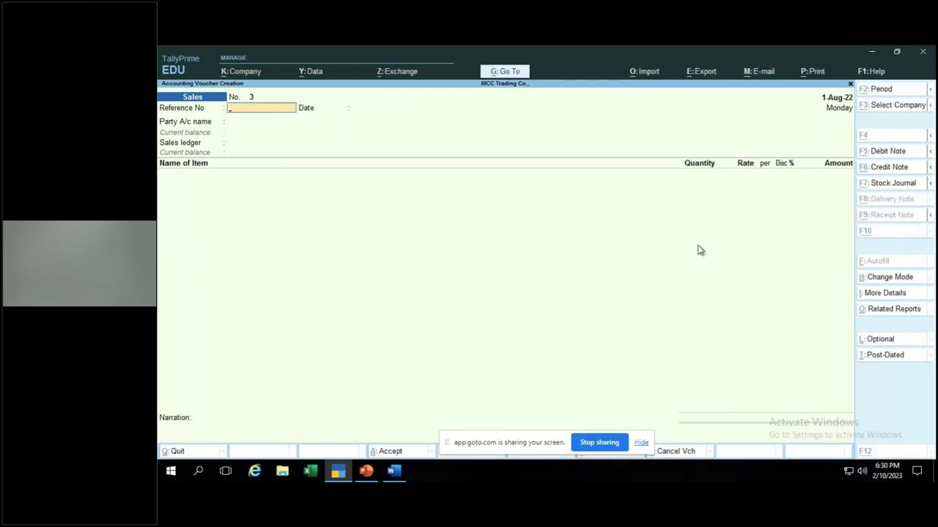
key("alt+Tab")
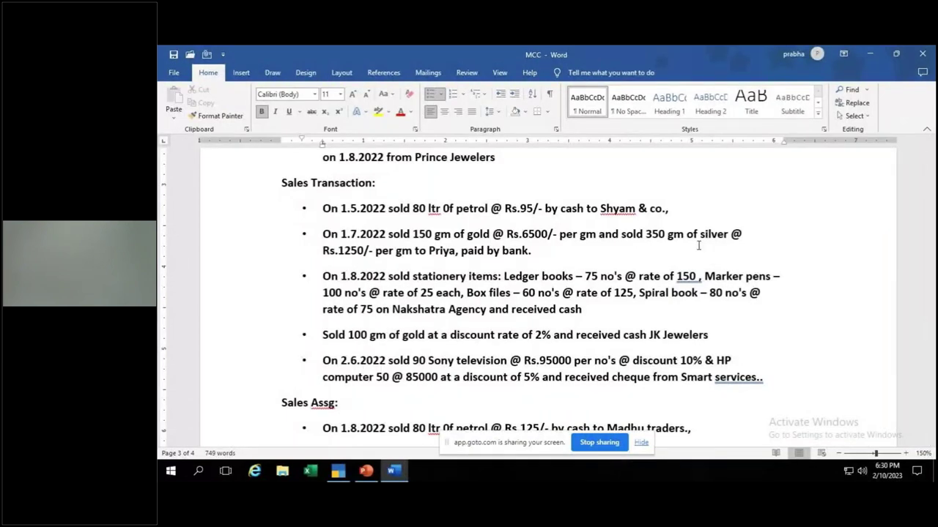
key("alt+Tab")
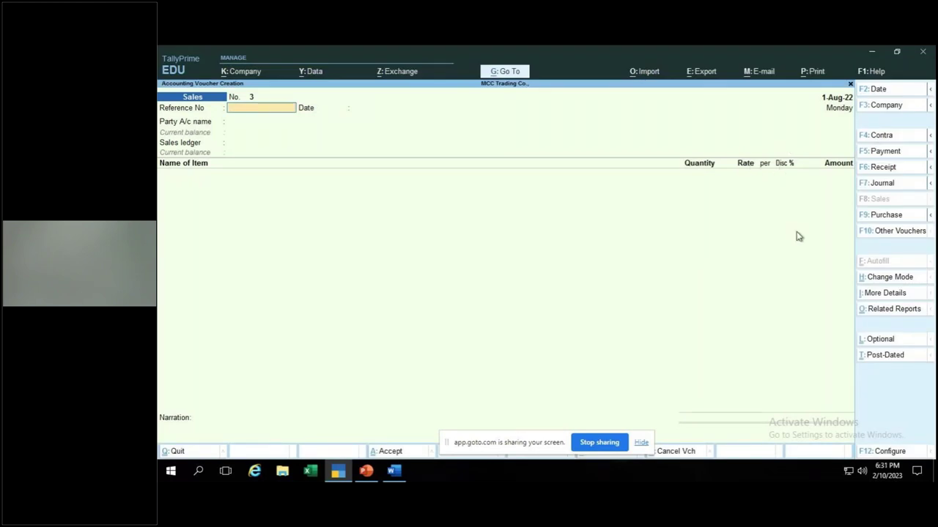
key("alt+Tab")
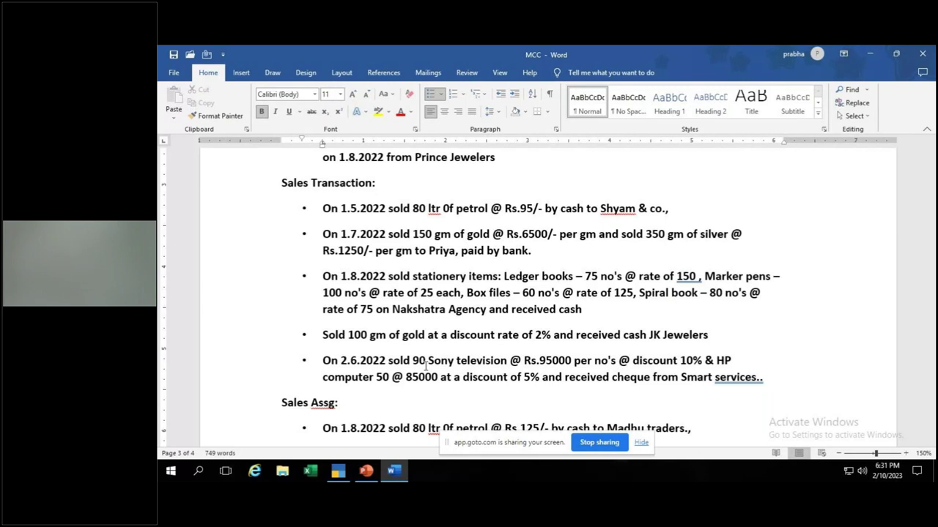
- Change the HP computer rate in the Word document from 85000 to 35000
left_click(411, 377)
key("BackSpace")
type("3")
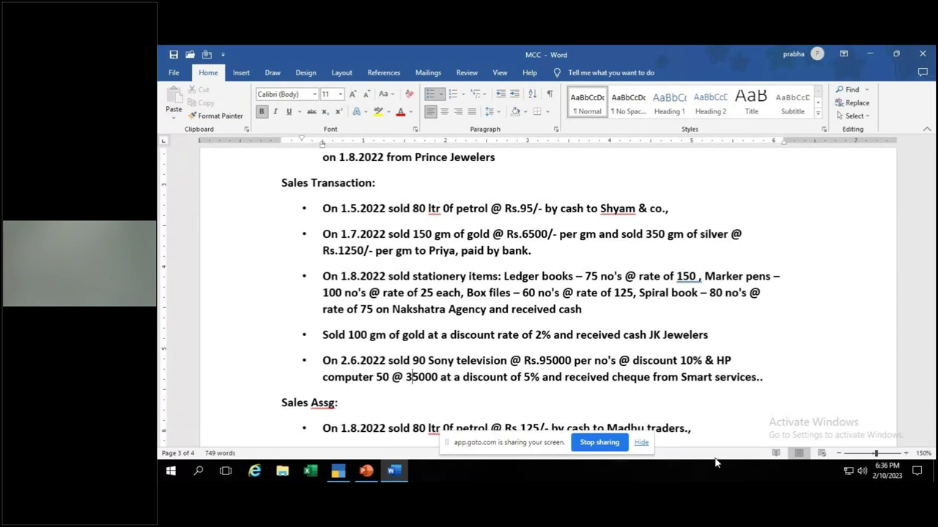
- Back in TallyPrime, quit the blank sales voucher without saving
key("alt+Tab")
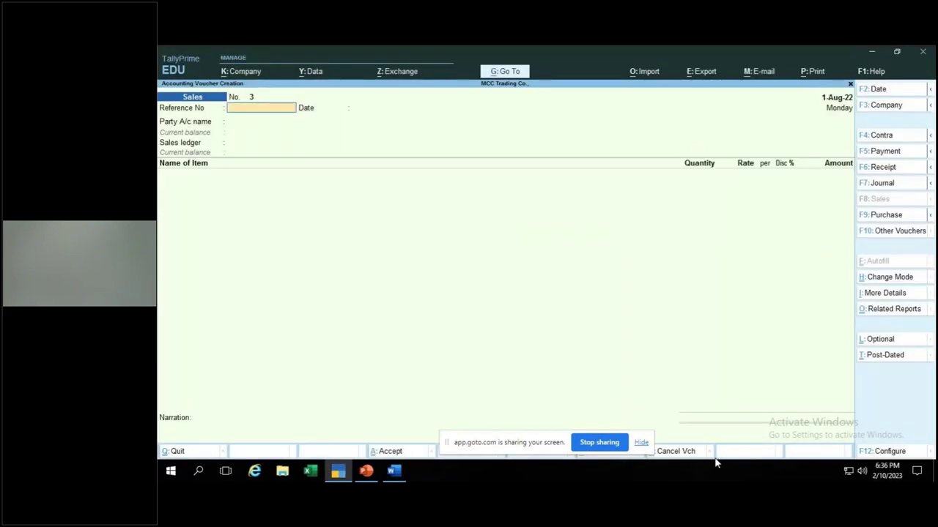
key("Escape")
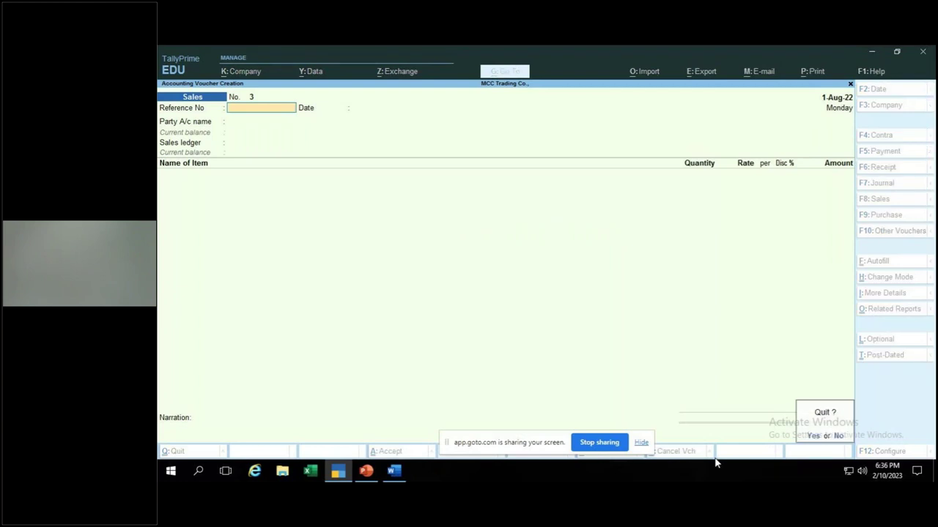
key("y")
- Go to Display More Reports > Statements of Accounts > Outstandings
key("Down")
key("Down")
key("Down")
key("Down")
key("Down")
key("Down")
key("Down")
key("Return")
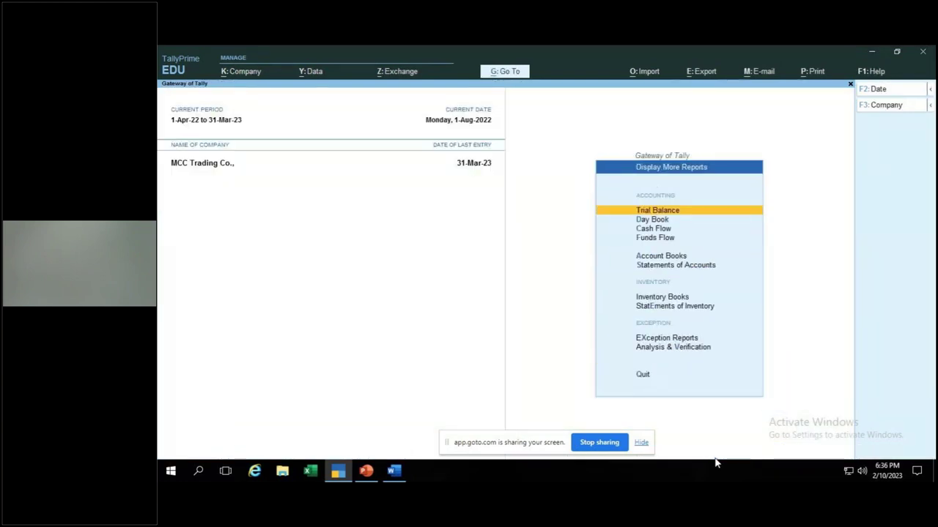
key("Down")
key("Down")
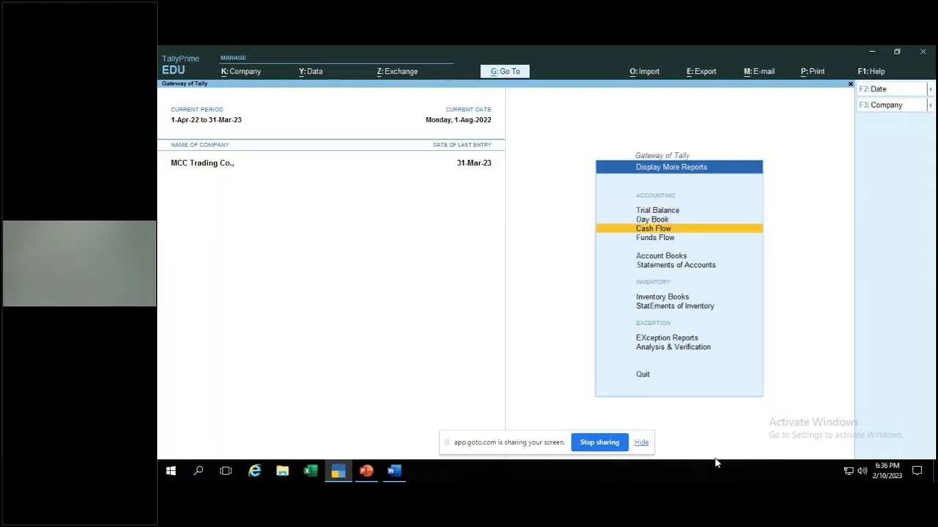
key("Down")
key("Down")
key("Down")
key("Return")
key("Return")
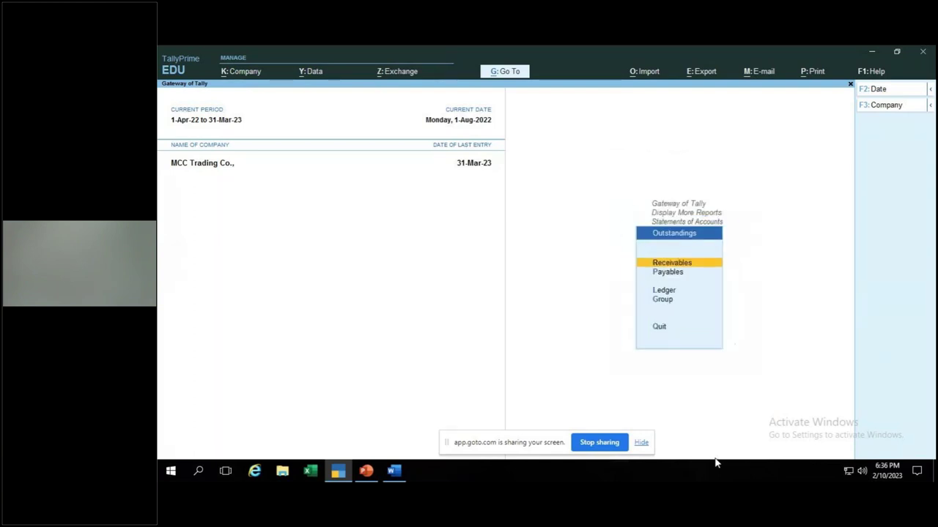
key("Return")
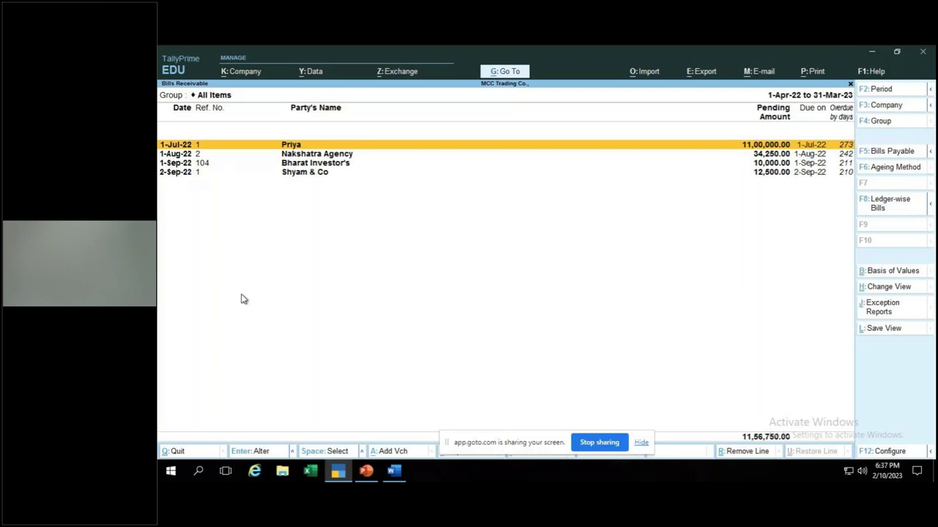
- Close the Bills Receivable report and start a new Receipt voucher
key("Escape")
key("Escape")
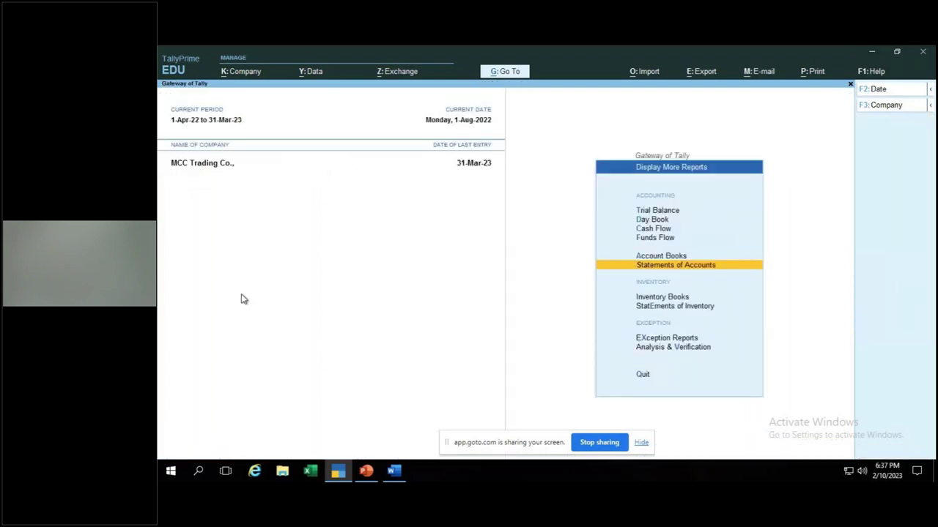
key("Escape")
key("Up")
key("Up")
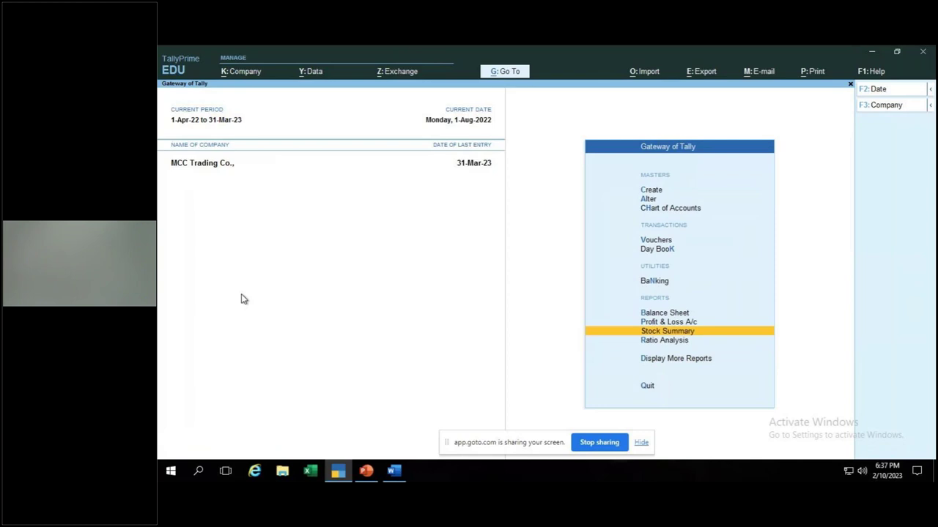
key("Up")
key("Up")
key("Up")
key("Up")
key("Up")
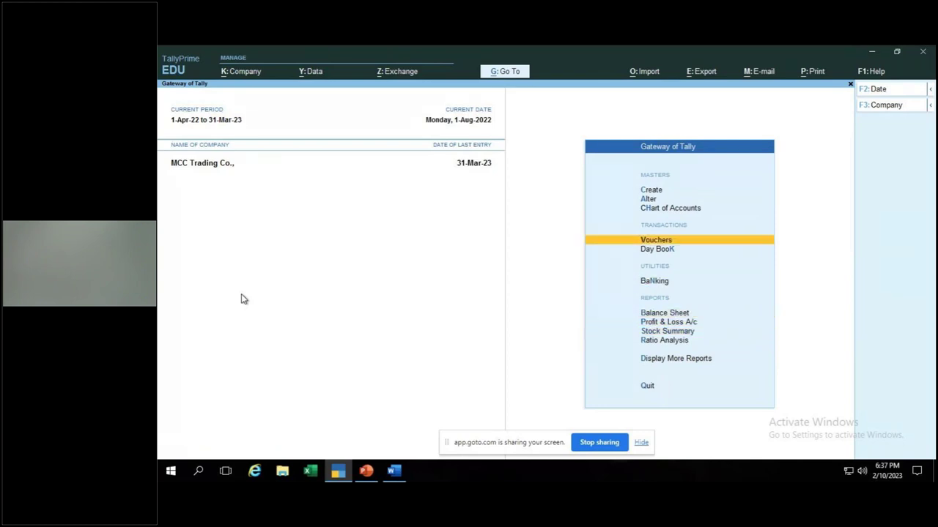
key("Return")
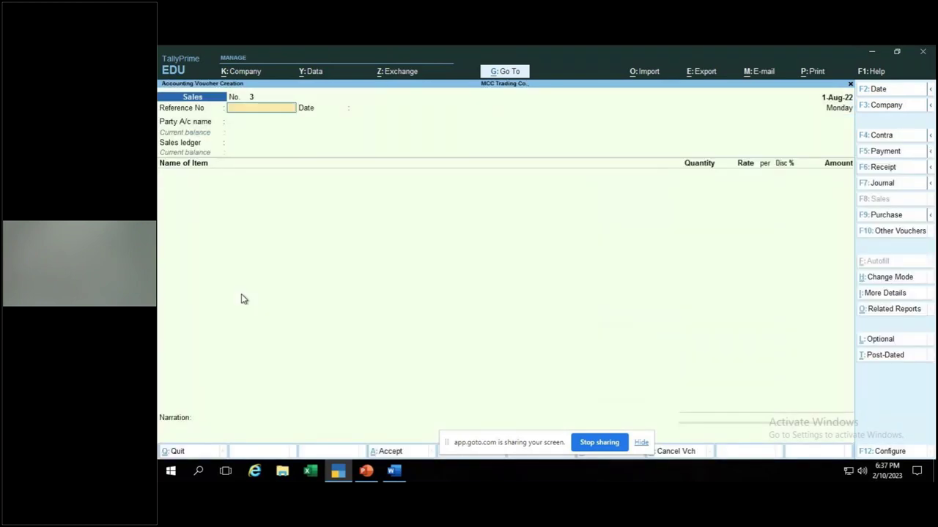
key("F6")
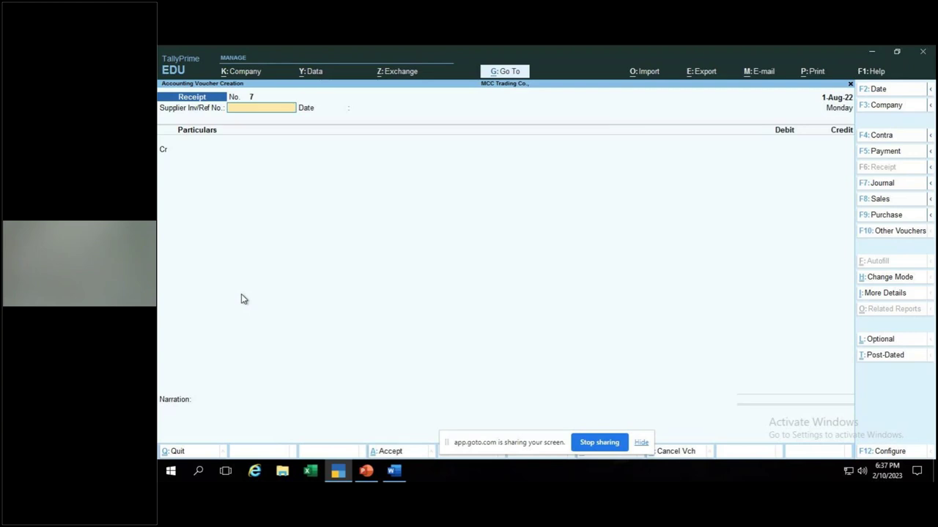
- Date the receipt 1-Sep-22, reference 107, crediting Nakshatra Agency 34,250
key("F2")
type("2-8-2022")
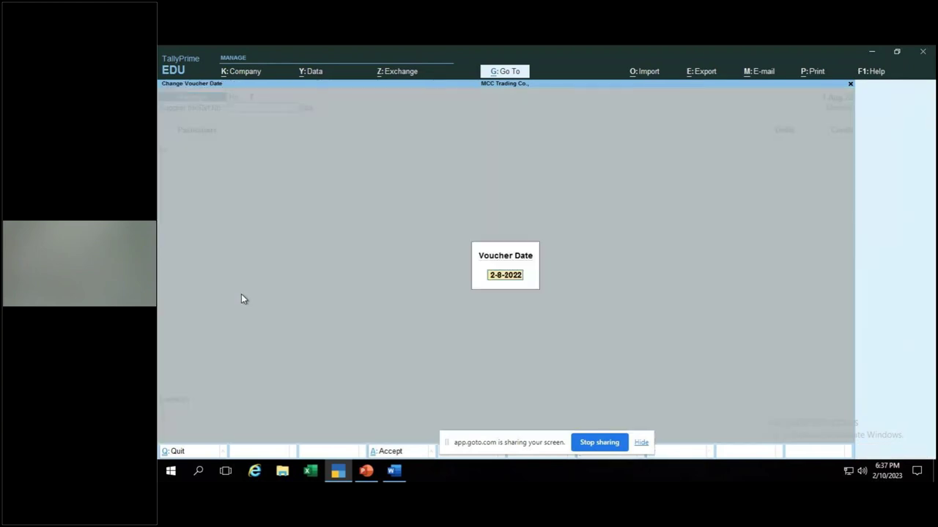
type("1.9")
key("Return")
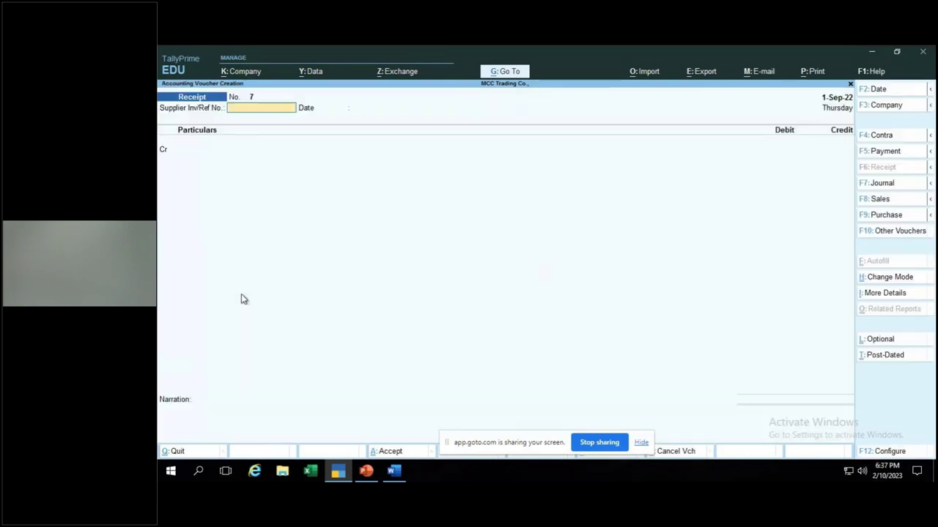
type("107")
key("Return")
key("Return")
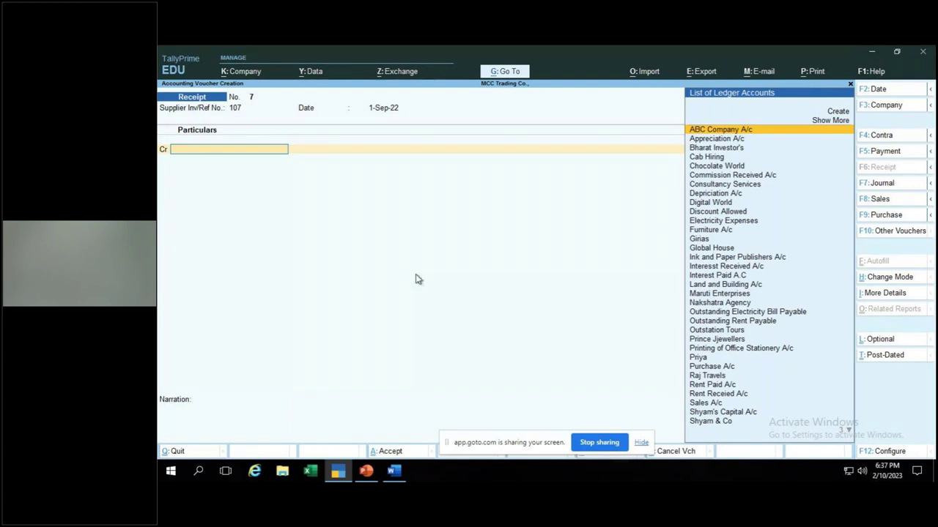
type("N")
key("Return")
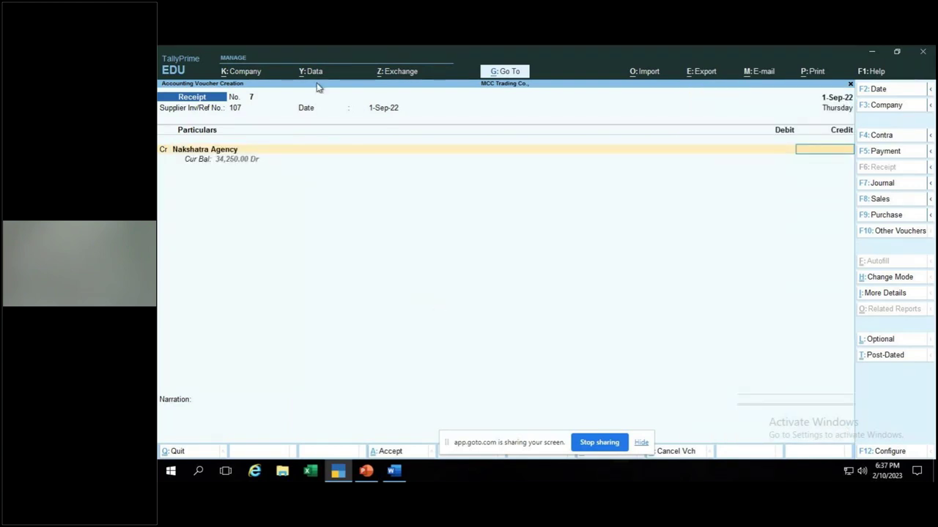
type("34250")
key("Return")
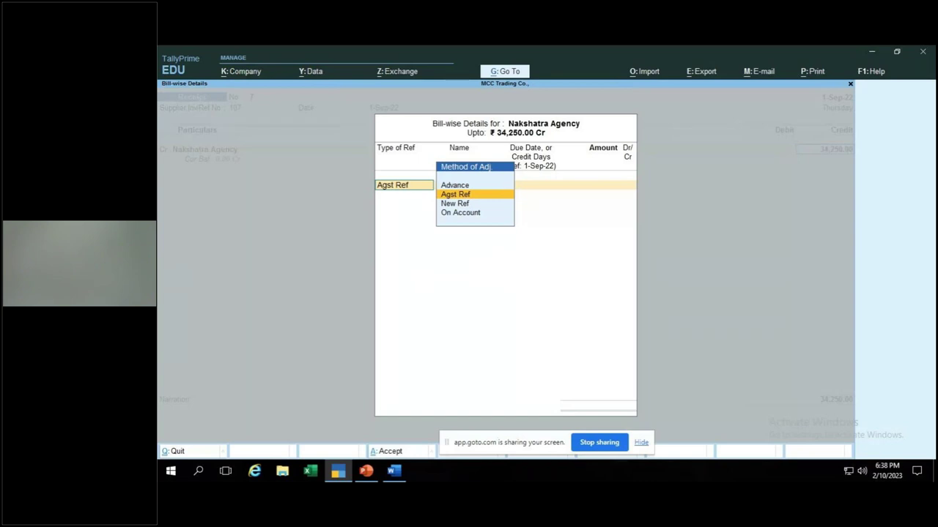
- Settle the receipt against bill 2 and debit Cash for 34,250.00
key("Return")
key("Return")
key("Return")
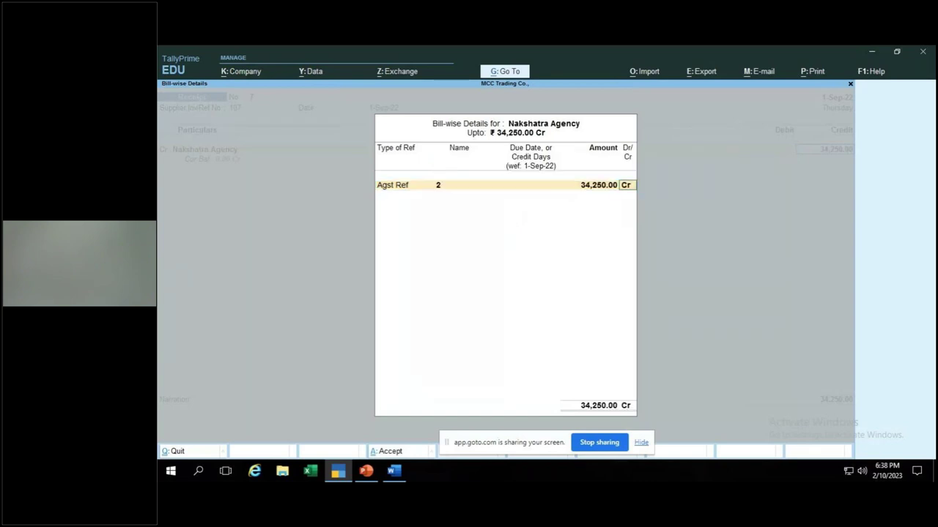
key("Return")
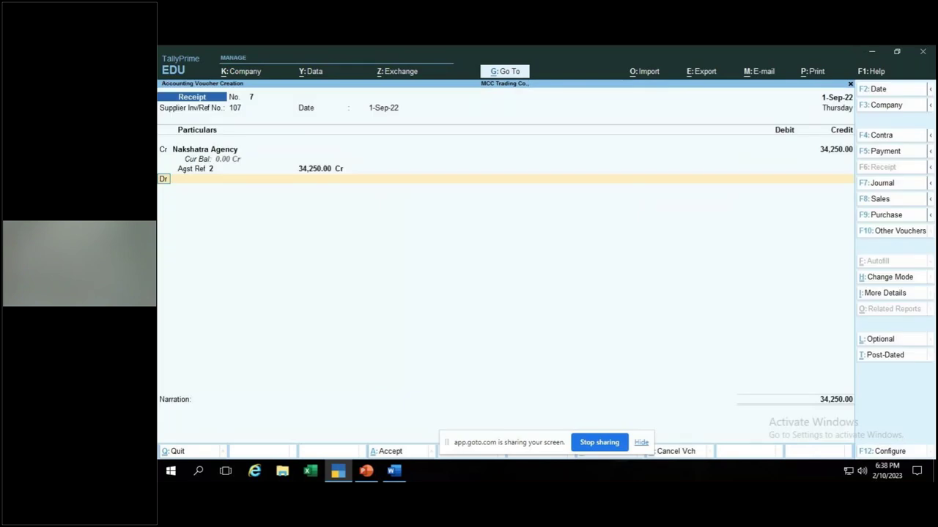
key("Return")
type("C")
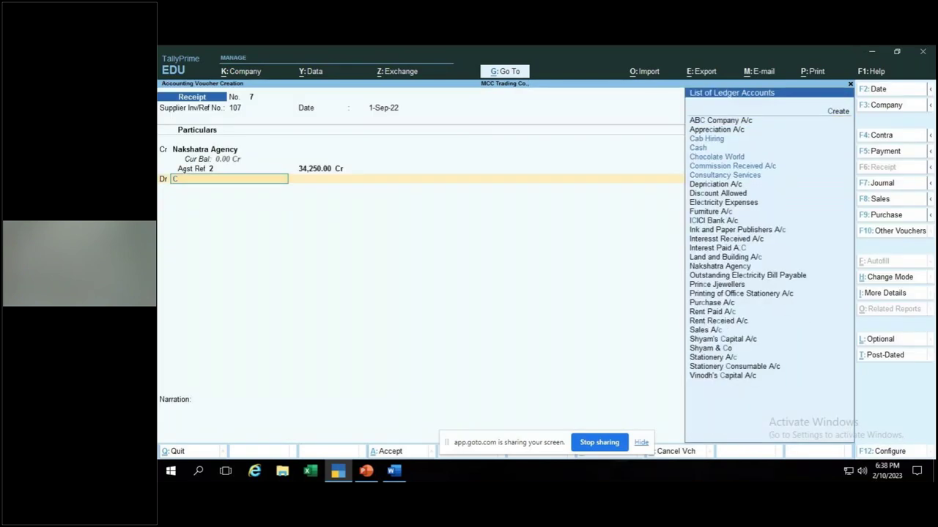
key("Down")
key("Down")
key("Return")
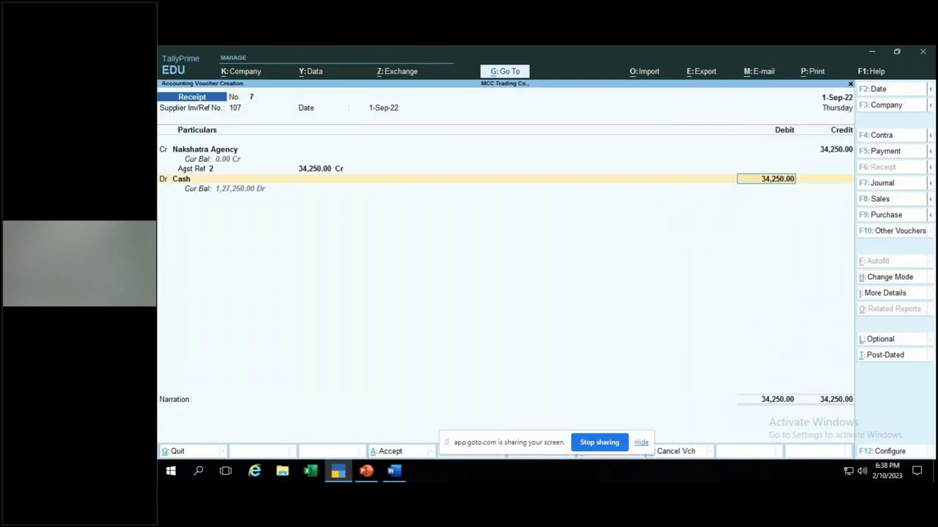
- Add narration 'being cash ceived from nakshatra agency', save voucher 7, and return to Gateway
key("Return")
type("being")
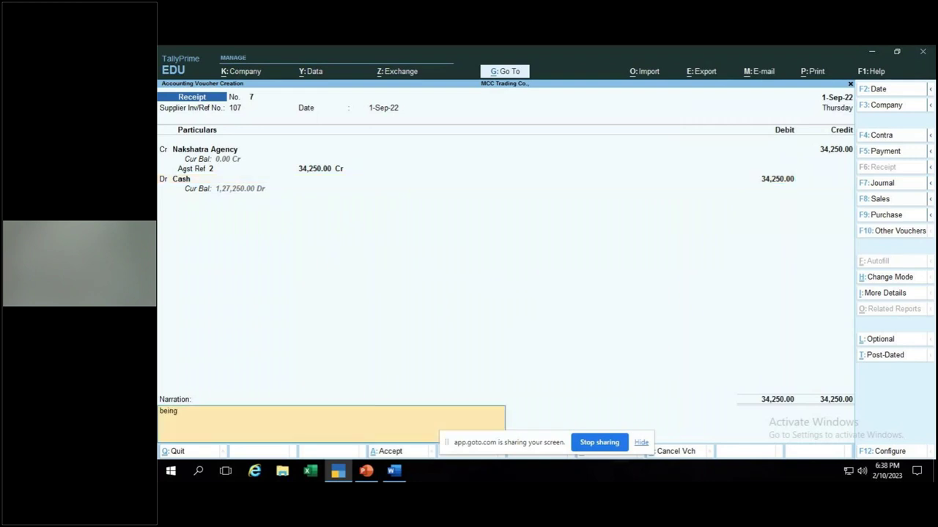
type(" cash re")
type("ceiv")
type("ed f")
type("rom nakshatra agency")
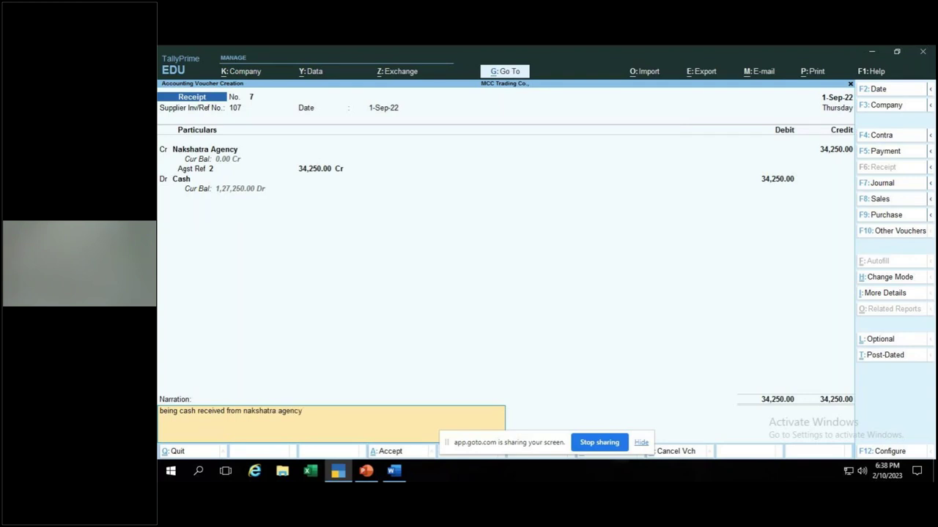
key("Return")
key("Return")
key("Escape")
key("Return")
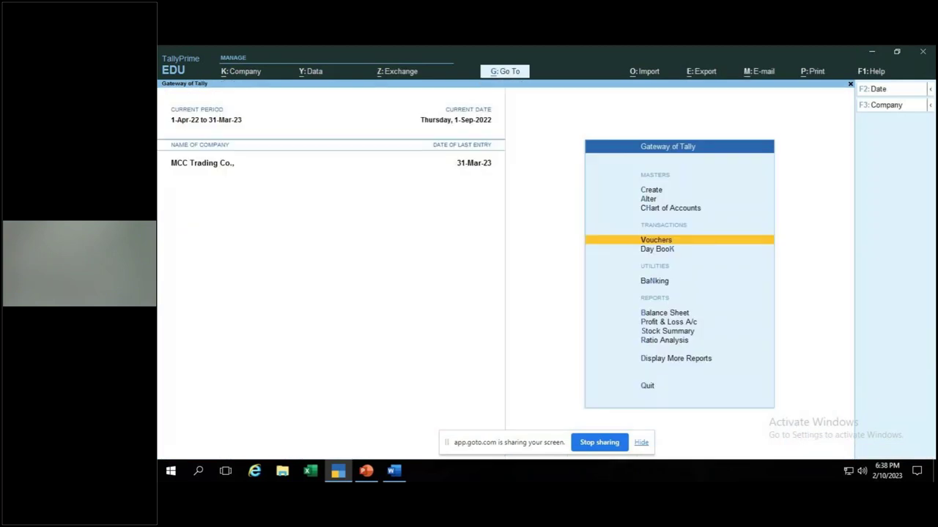
- Navigate from Gateway of Tally to Display More Reports > Statements of Accounts > Outstandings
key("Down")
key("Down")
key("Down")
key("Down")
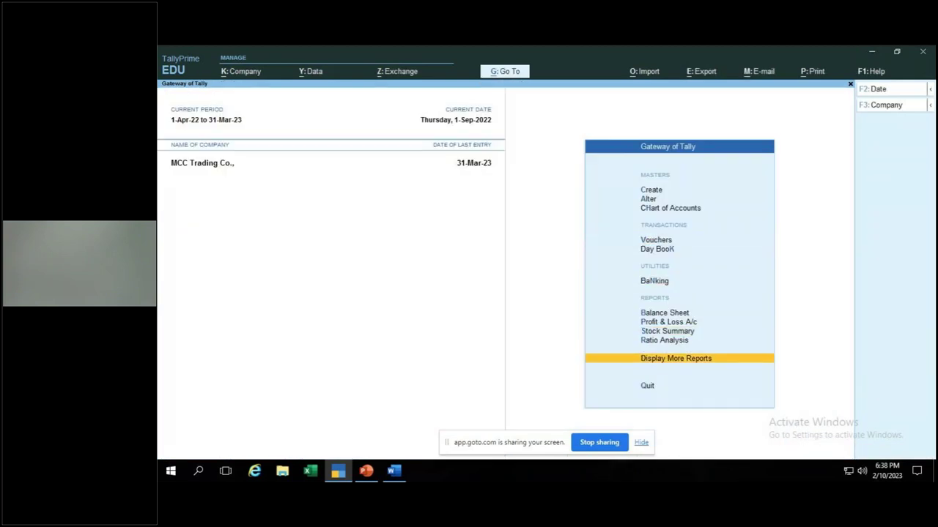
key("Return")
key("Down")
key("Down")
key("Down")
key("Down")
key("Down")
key("Down")
key("Up")
key("Return")
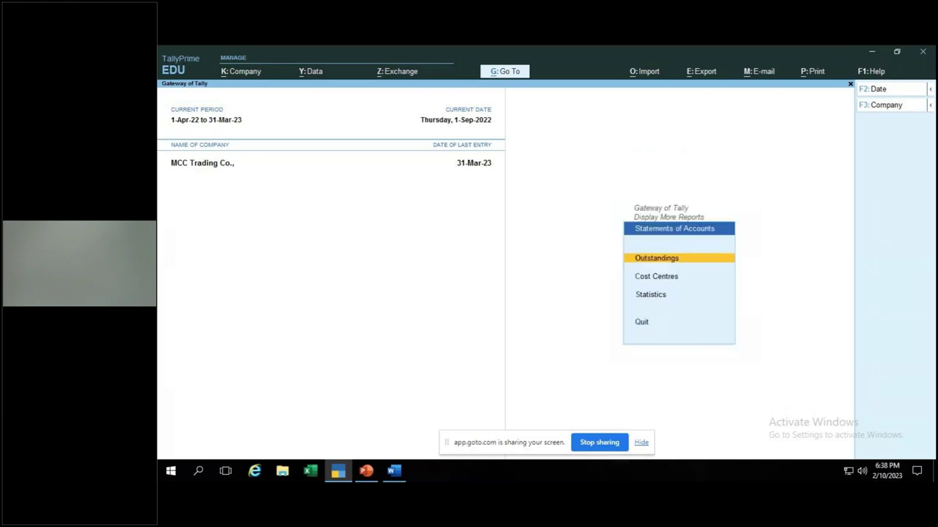
key("Return")
key("Return")
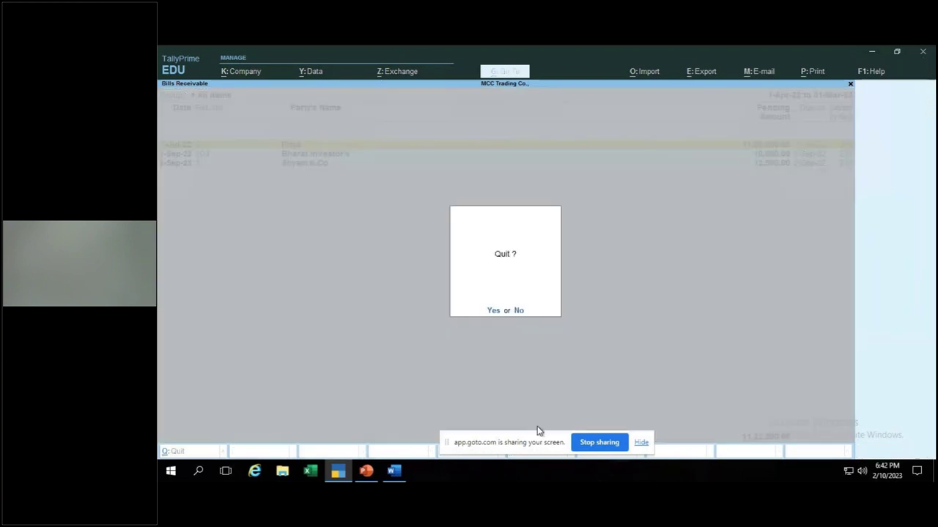
- Review the Bills Receivable list, confirming Nakshatra Agency's bill is gone, then quit the report
key("Escape")
- Close the MCC Word document without saving, then close the Tally PowerPoint presentation
left_click(394, 470)
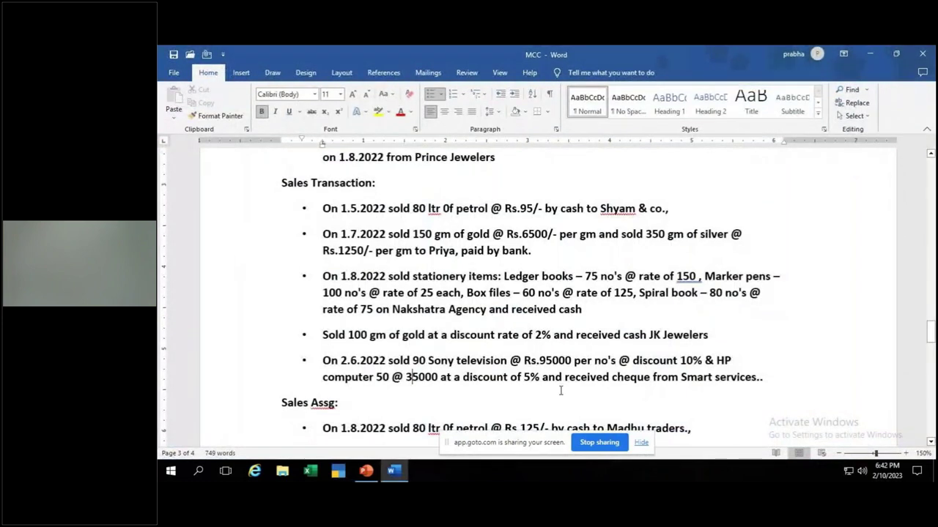
left_click(922, 57)
left_click(550, 271)
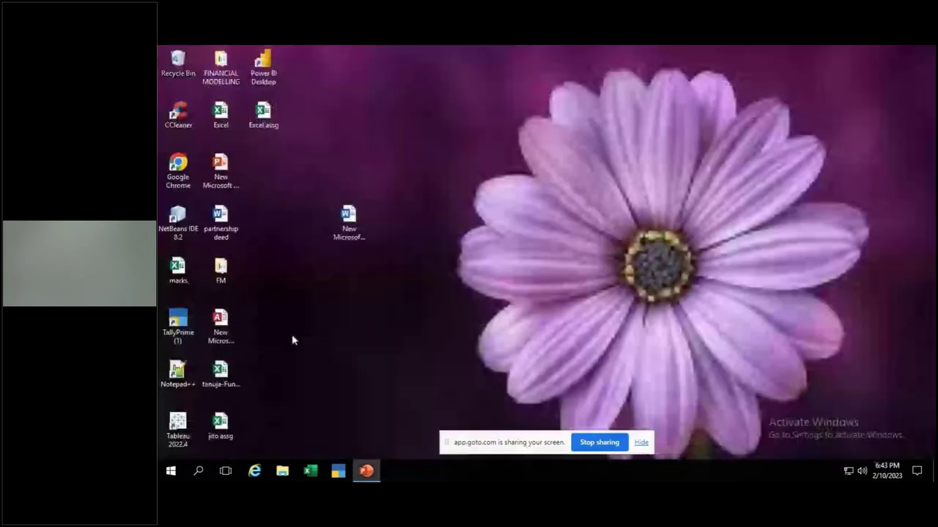
left_click(366, 471)
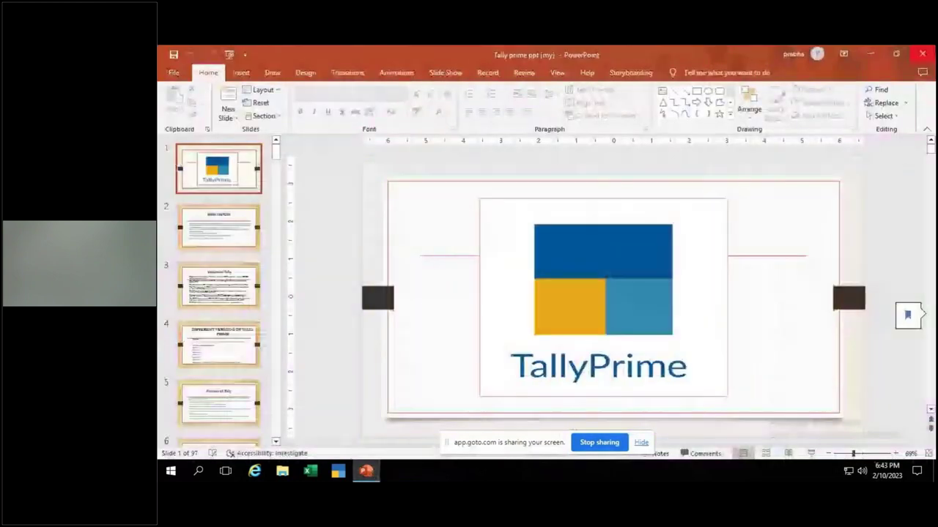
left_click(922, 54)
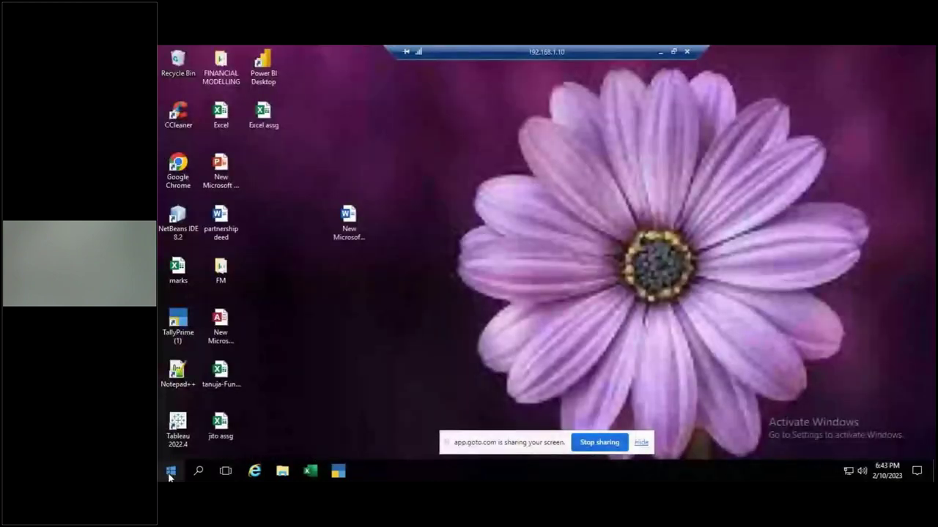
- Sign out of the remote Windows session from the Start menu
left_click(169, 472)
left_click(171, 393)
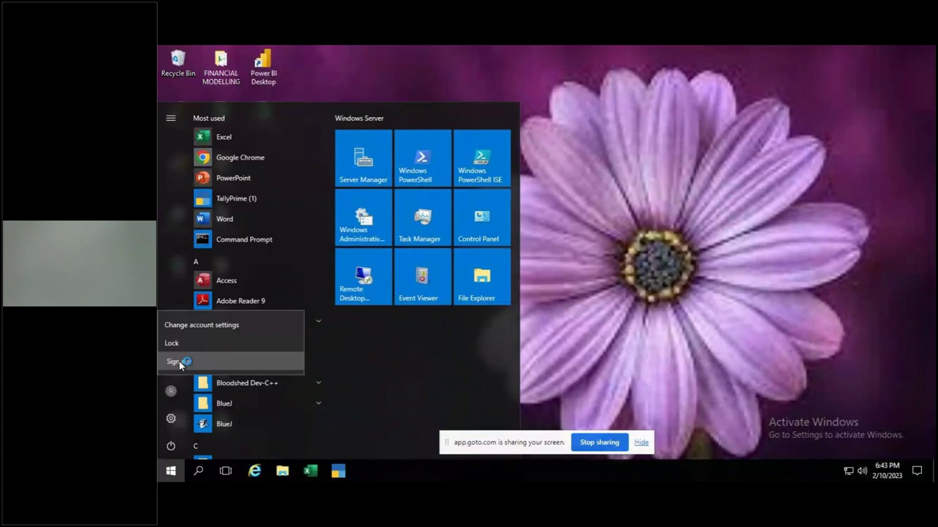
left_click(183, 360)
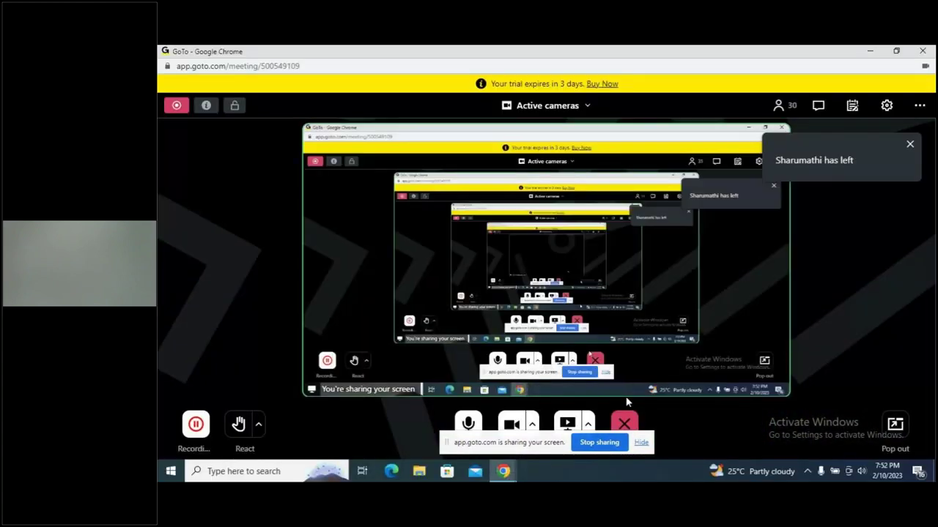